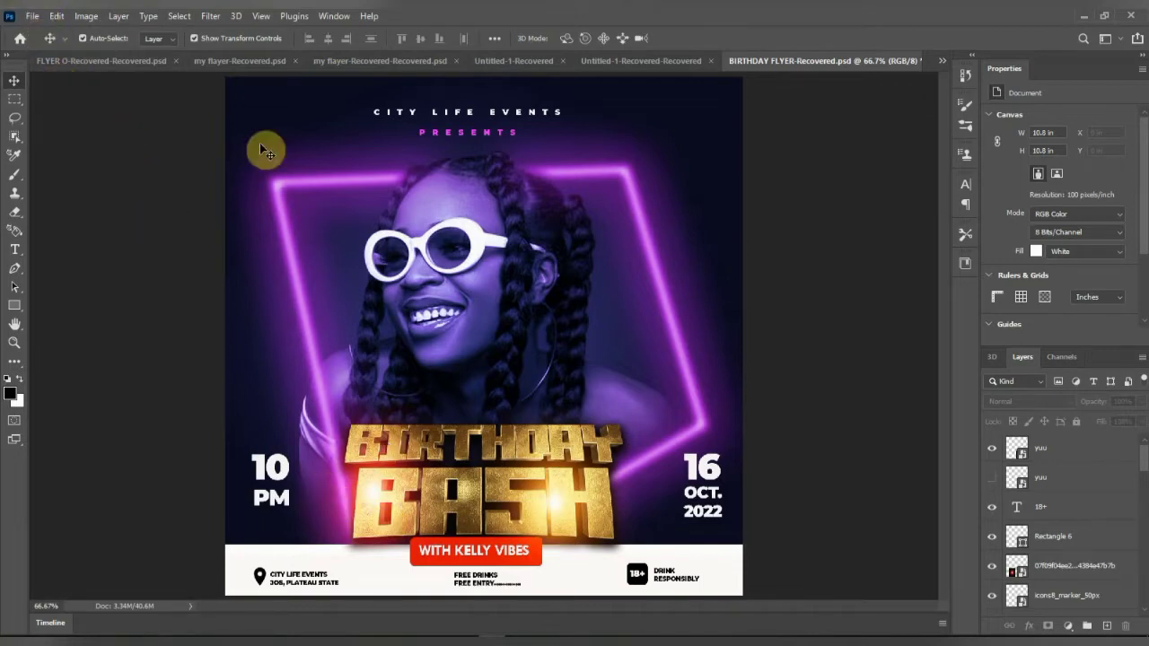
In the blank untitled document, draw a rectangle about 1094 by 1099 px over the whole canvas and open its radial gradient fill settings.
click(27, 16)
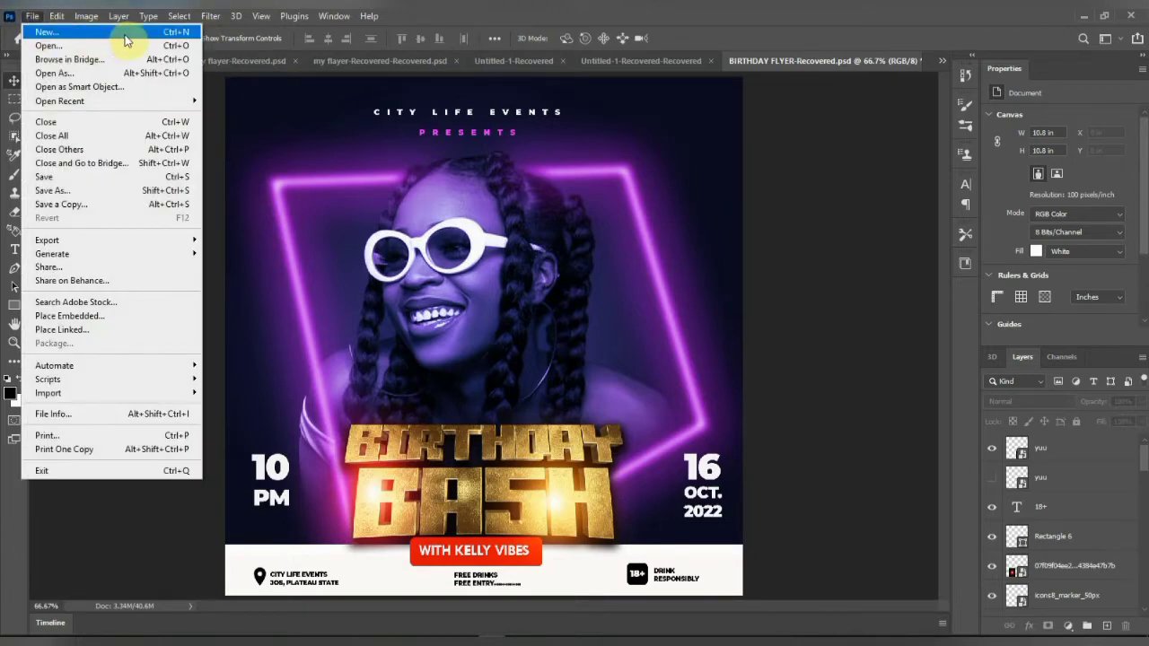
click(626, 66)
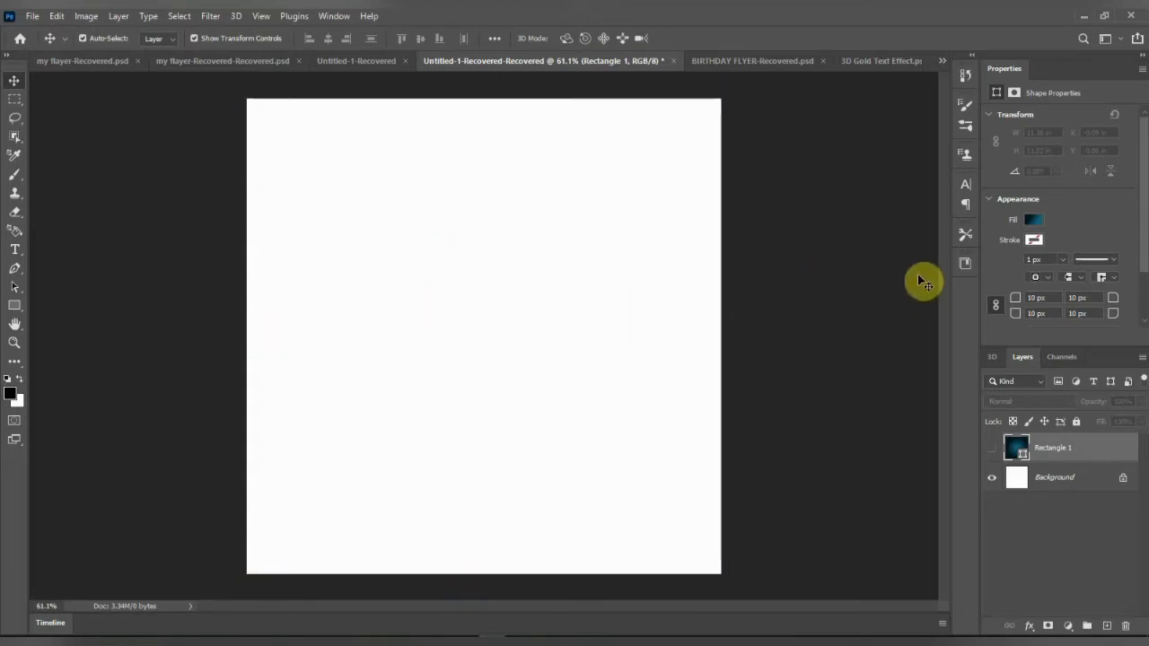
click(14, 306)
drag(245, 92, 726, 576)
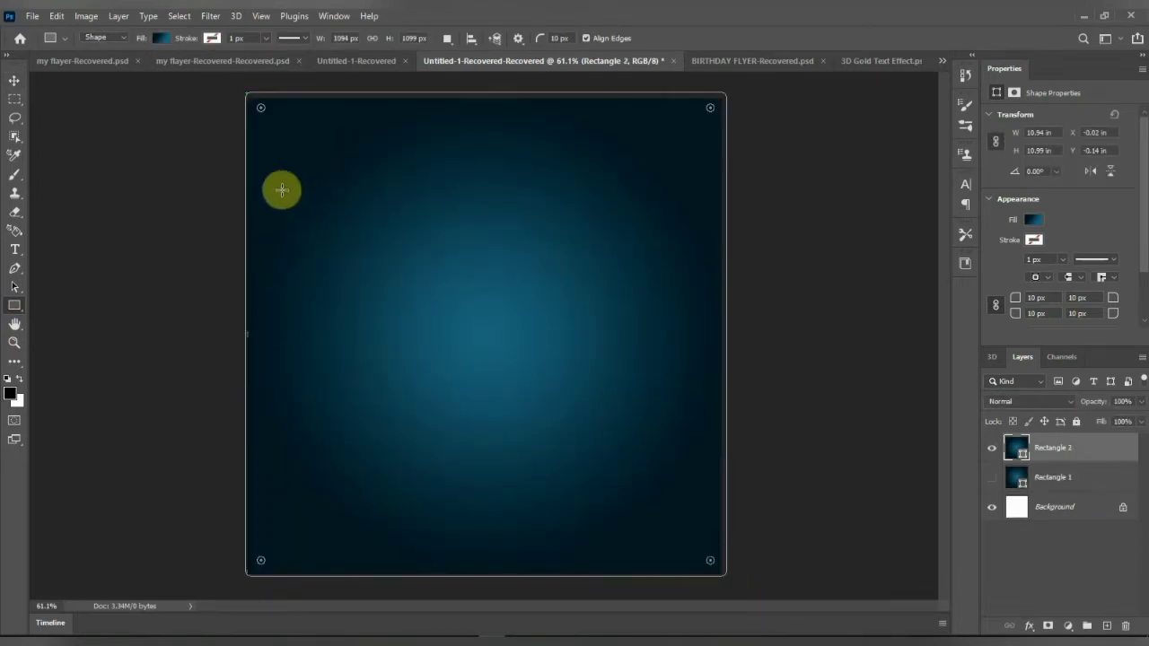
click(161, 39)
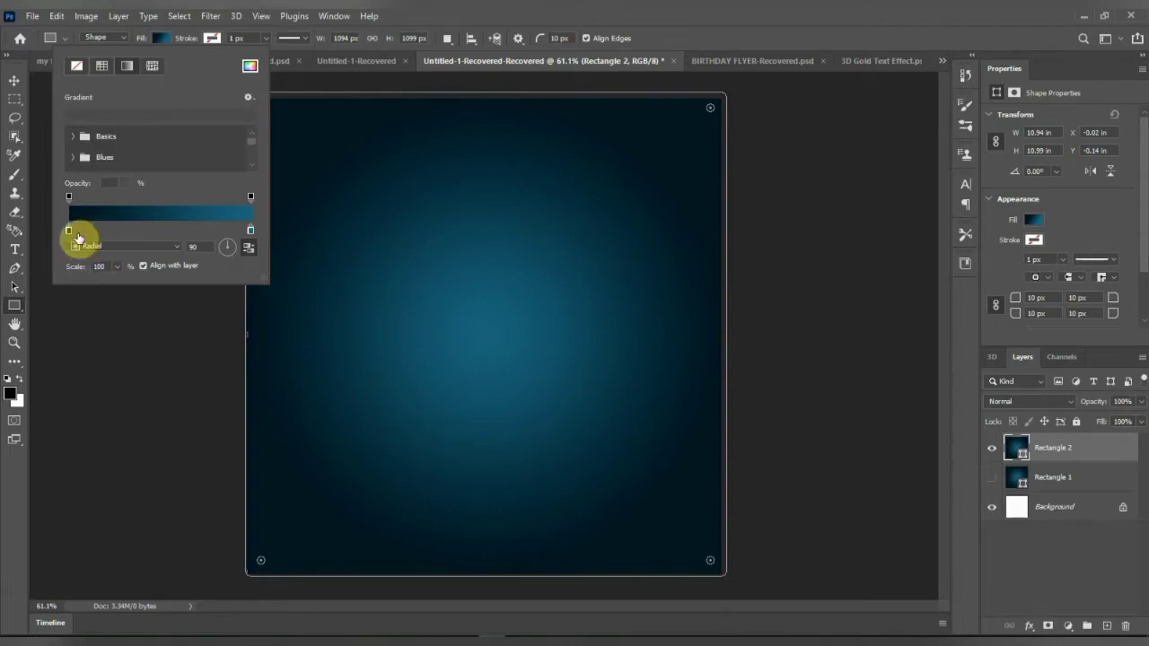
click(250, 233)
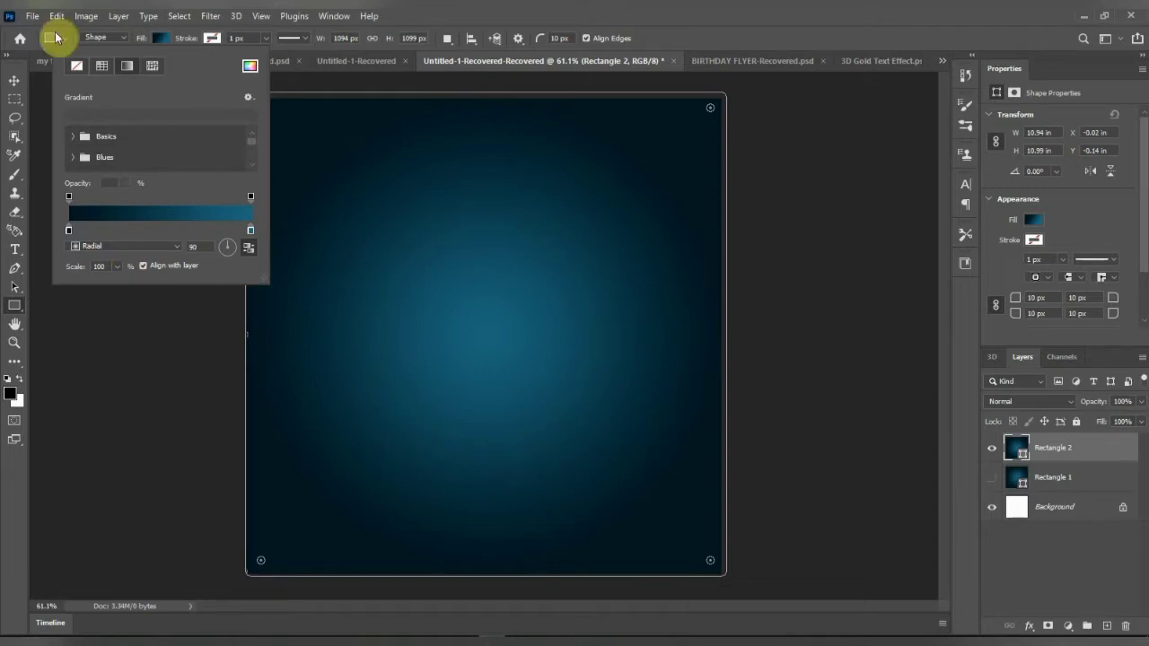
Lock the new gradient rectangle's layer and deselect it.
click(14, 82)
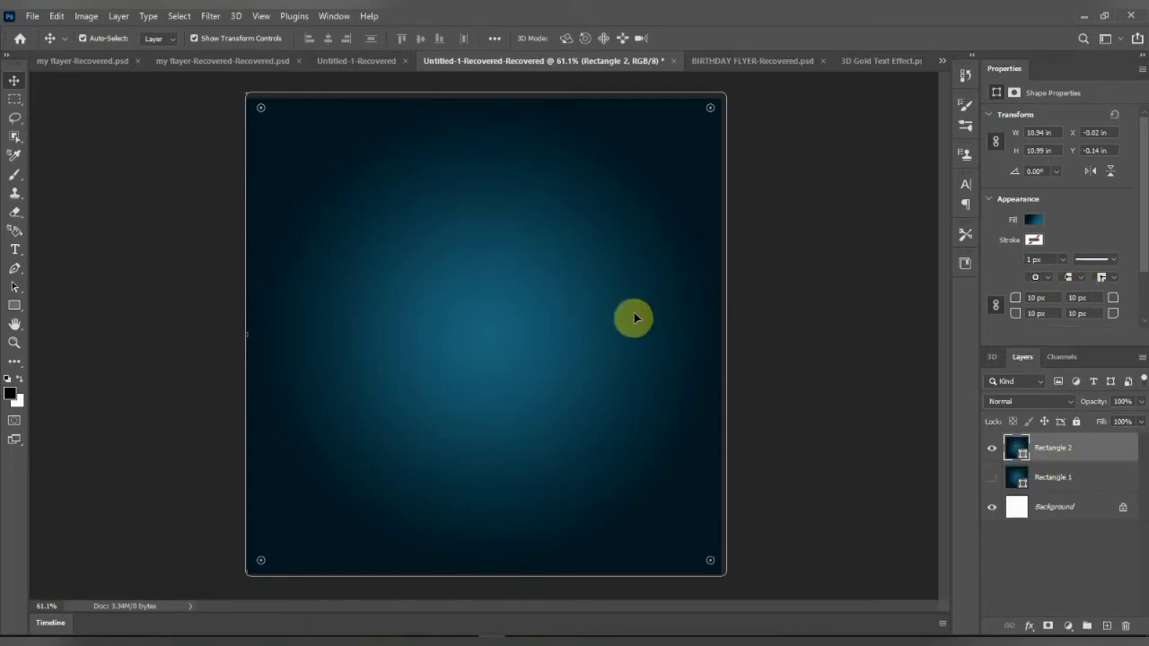
click(1076, 421)
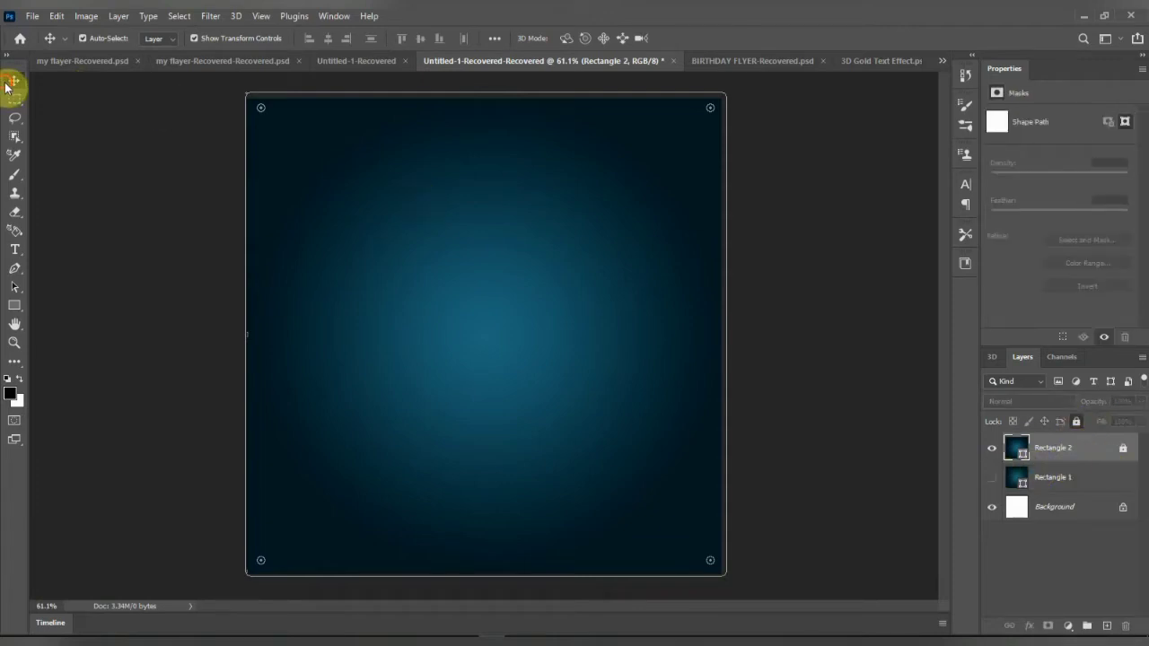
click(170, 199)
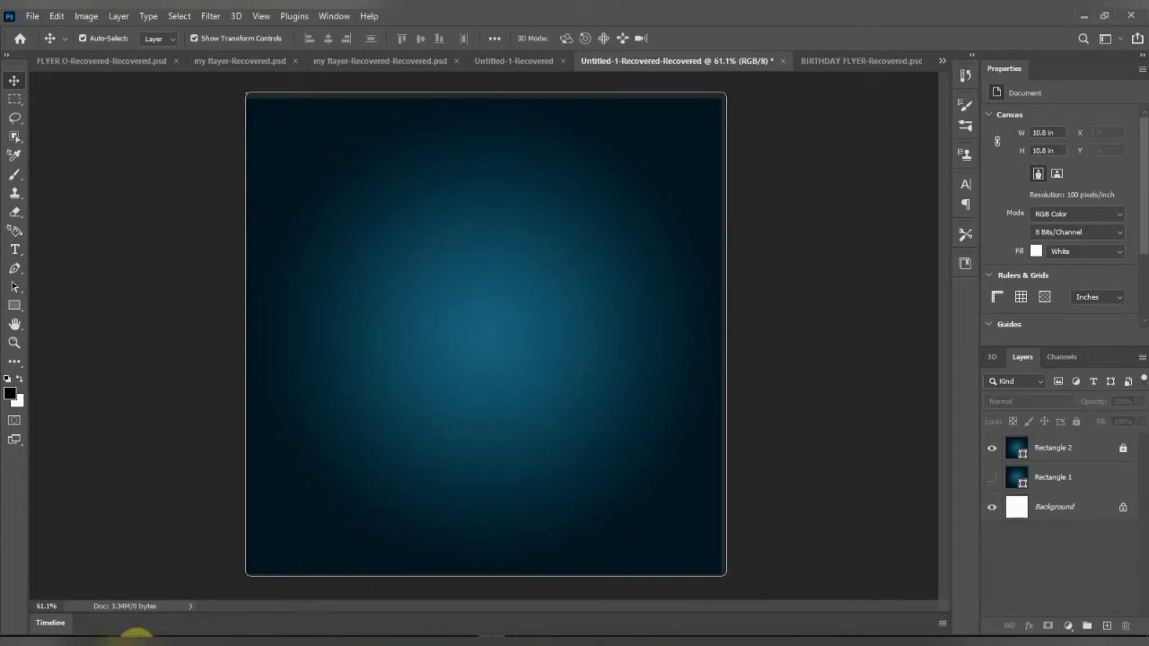
Place the photo of the woman in white sunglasses into the document and shift it up and left to about X 0.97 in, Y 0.18 in.
click(138, 644)
drag(162, 175, 479, 323)
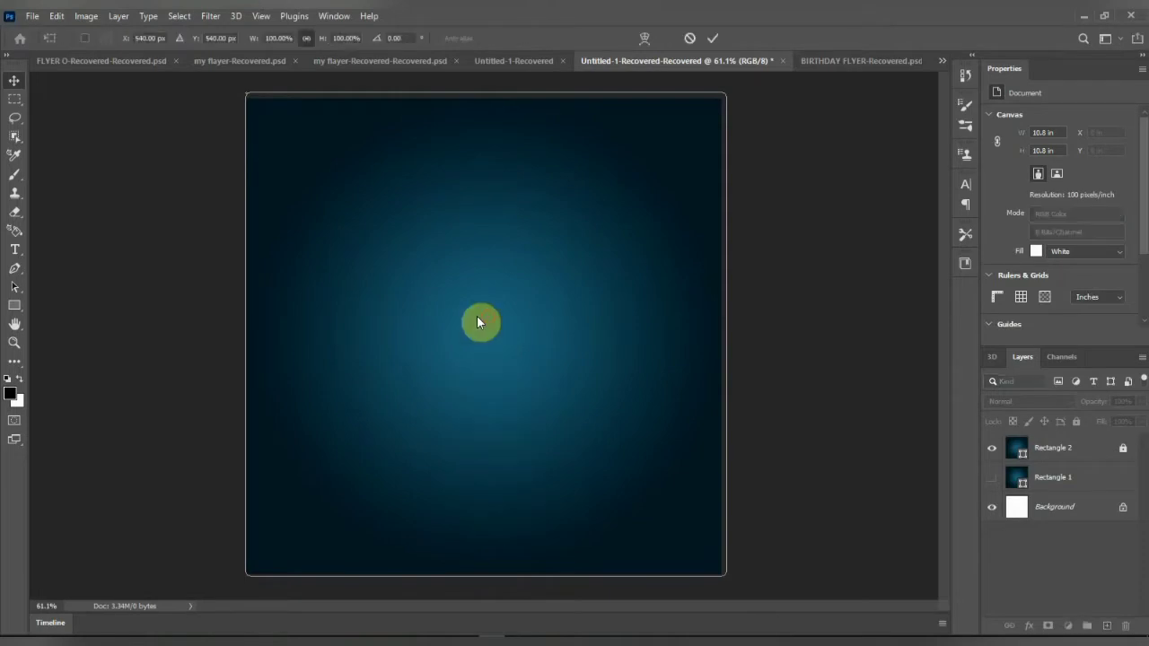
click(713, 38)
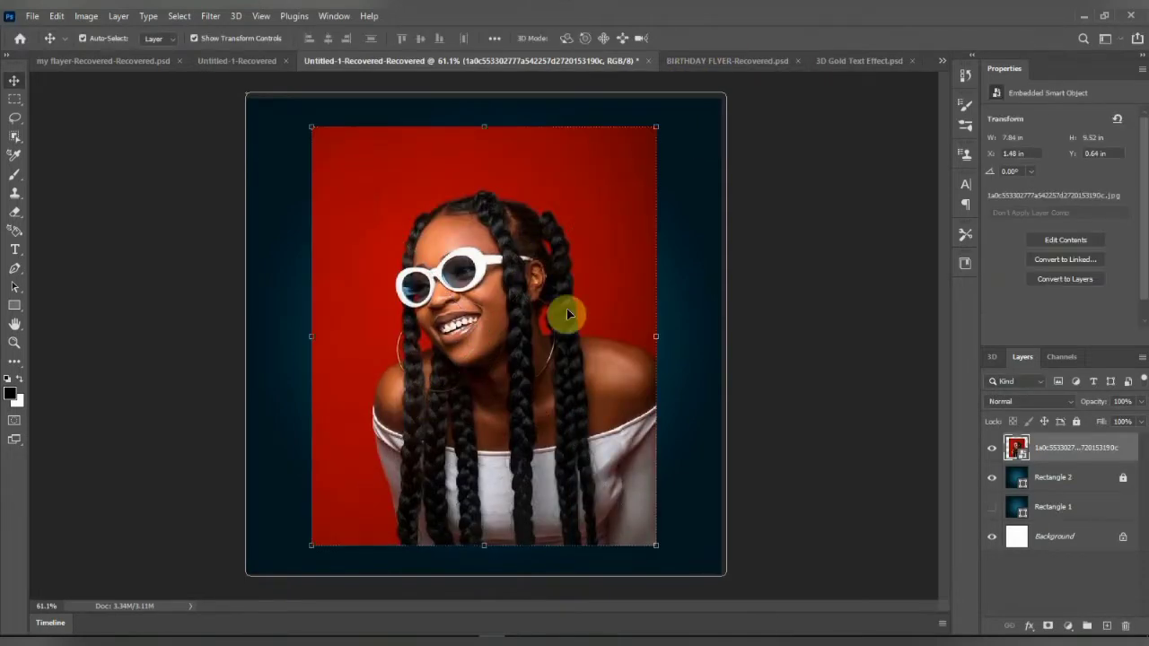
drag(517, 363, 499, 336)
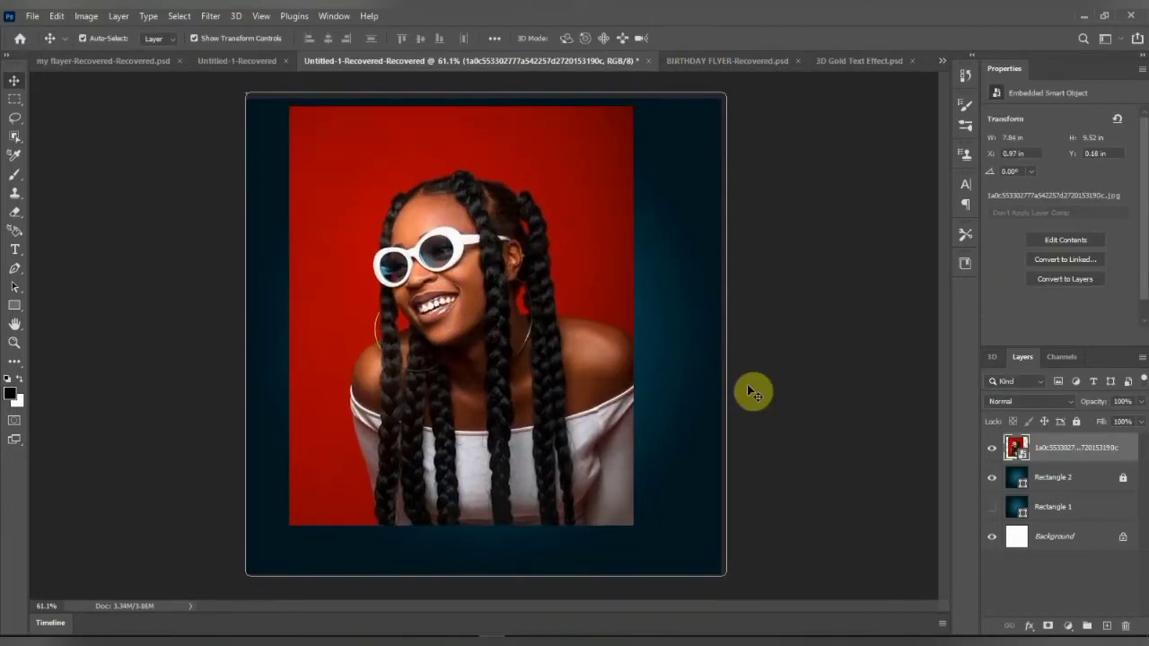
Rasterize the placed photo layer and remove its red background.
right_click(1076, 450)
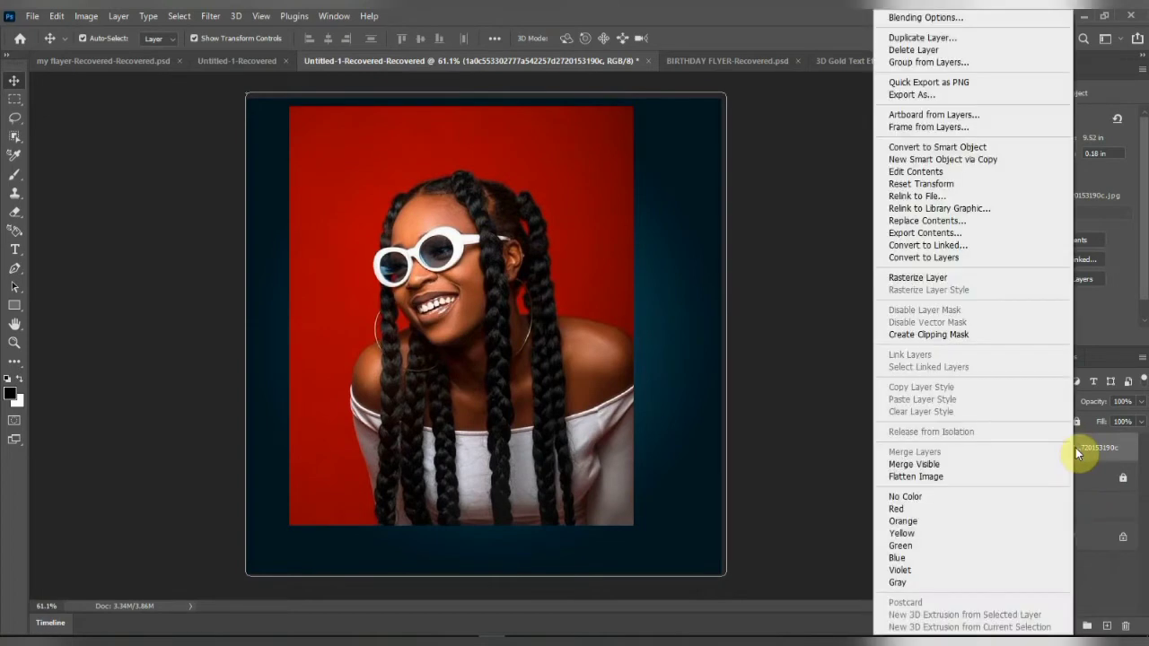
click(988, 285)
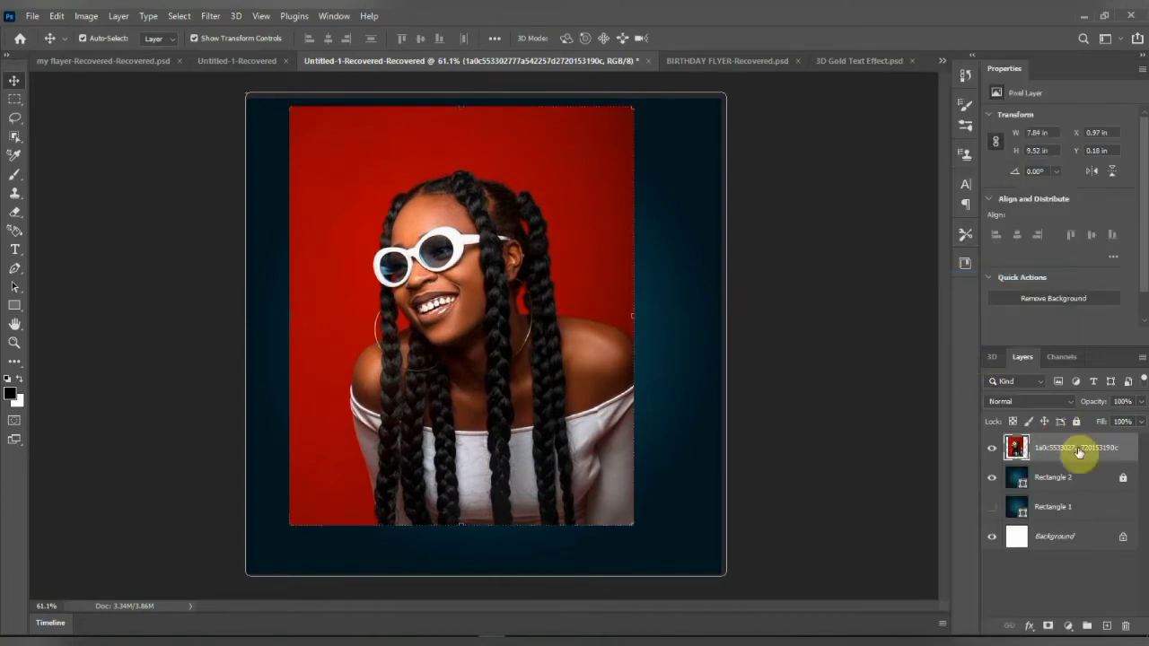
click(1041, 302)
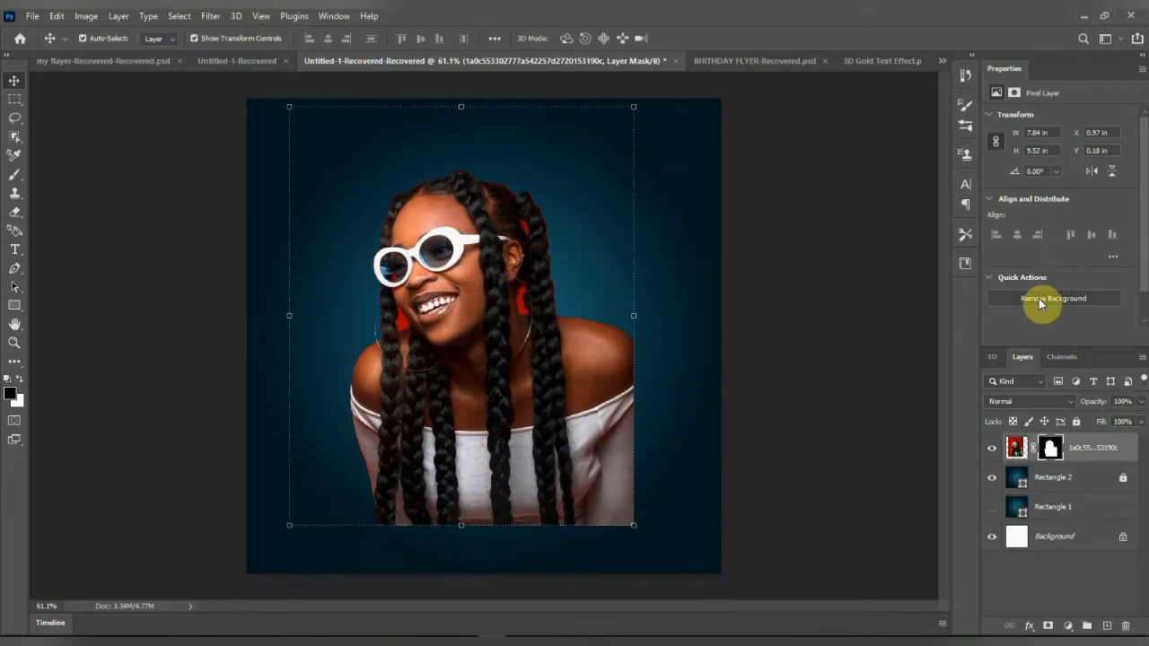
Convert the masked portrait layer to a smart object and set its blend mode to Luminosity.
click(17, 140)
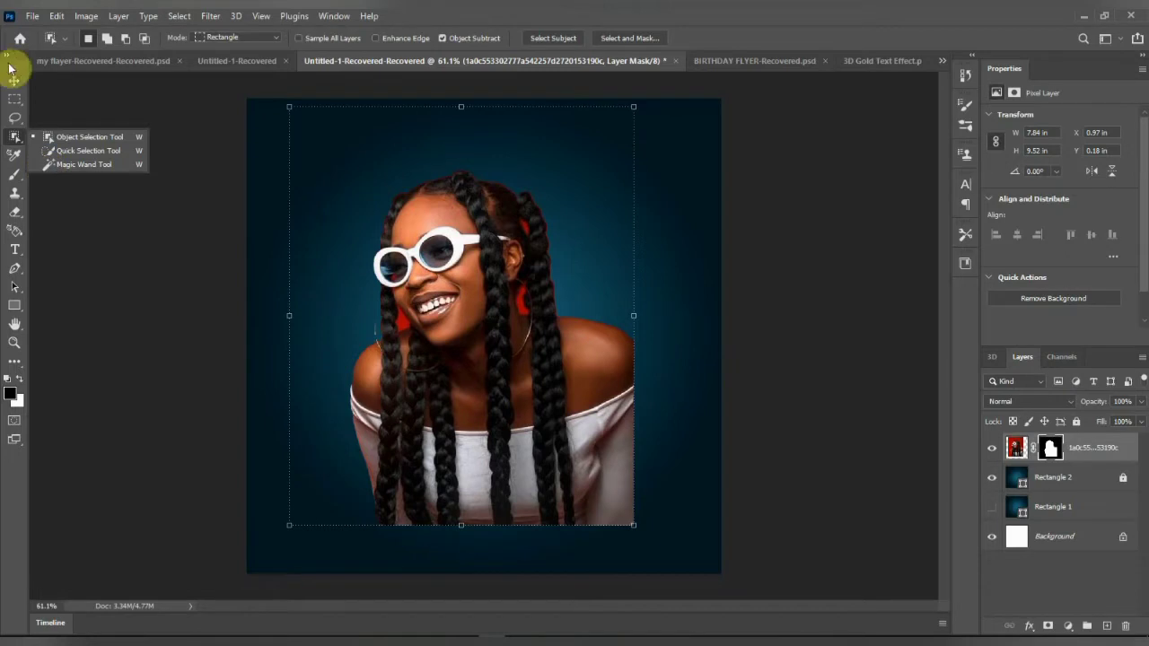
click(17, 79)
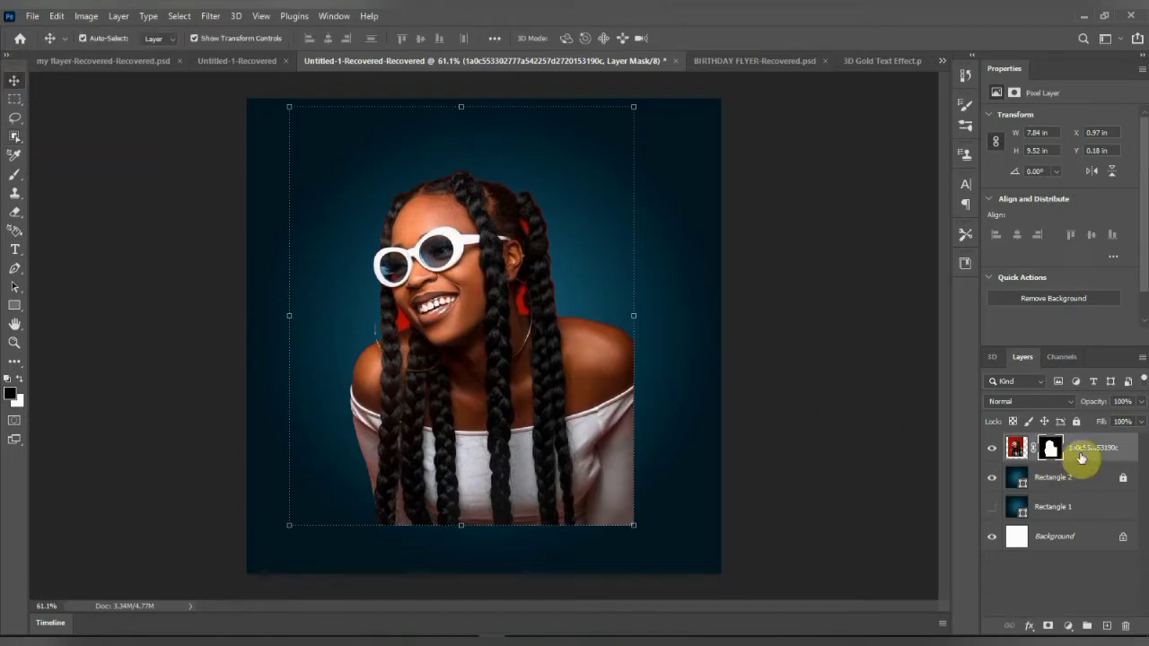
right_click(1079, 446)
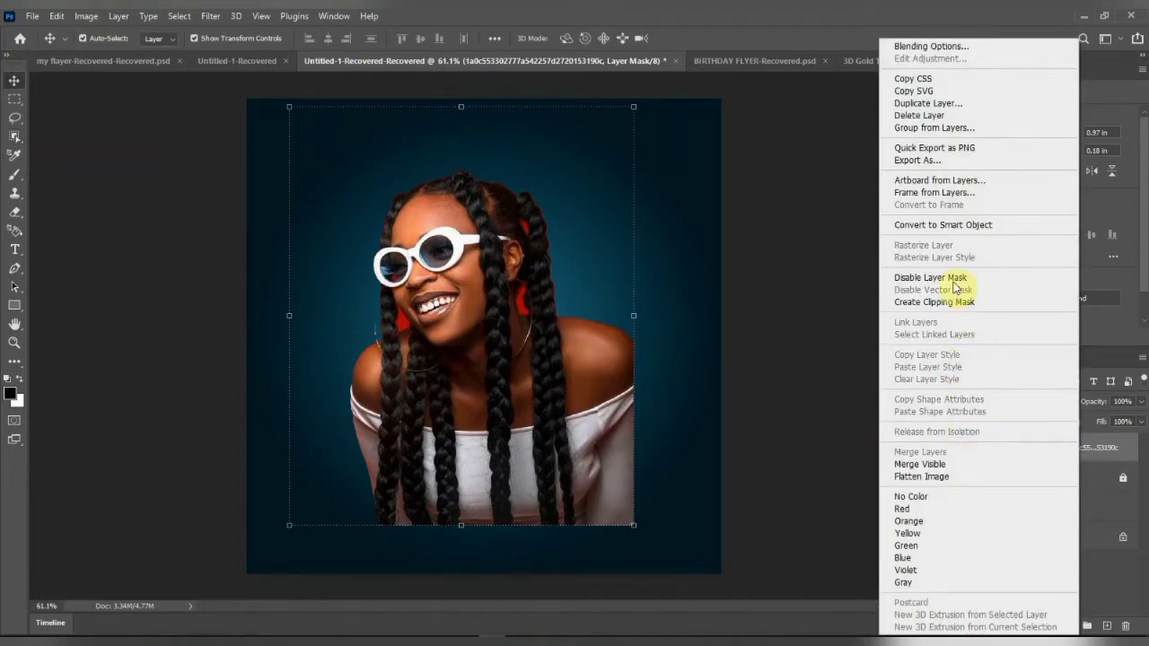
click(954, 225)
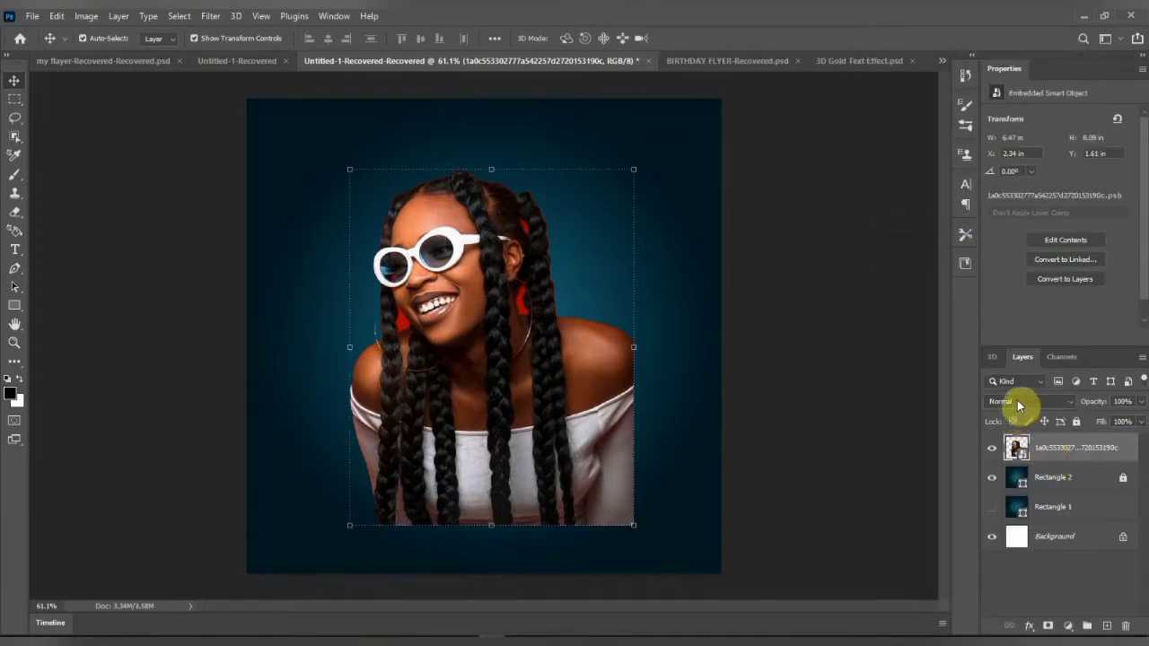
click(1016, 402)
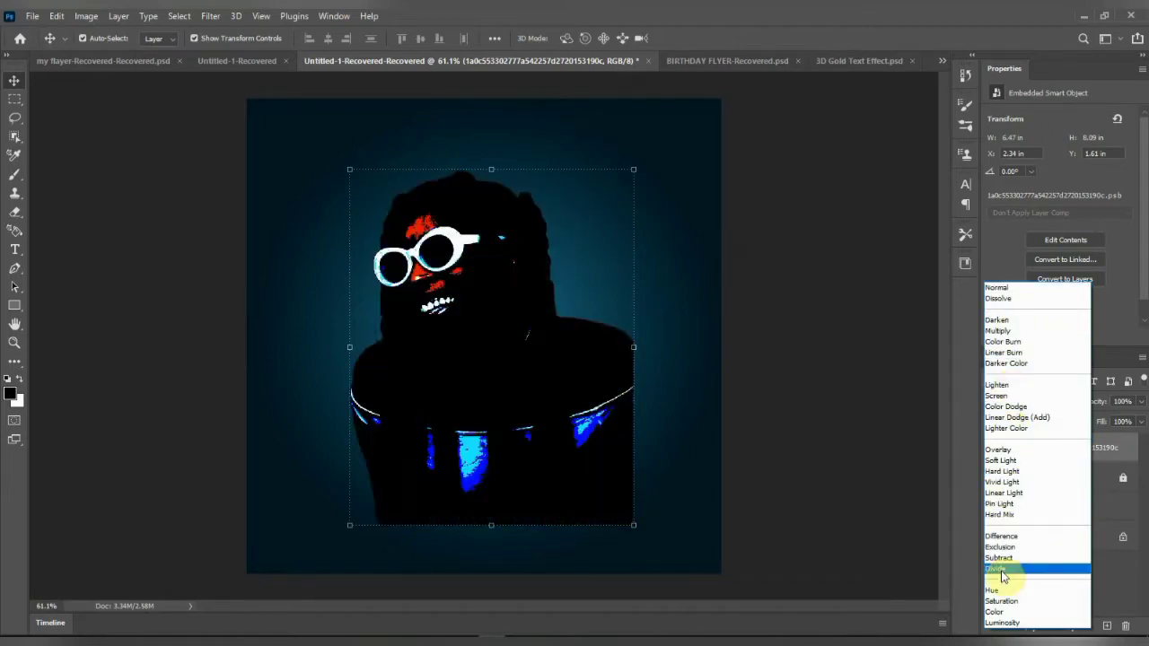
click(1009, 623)
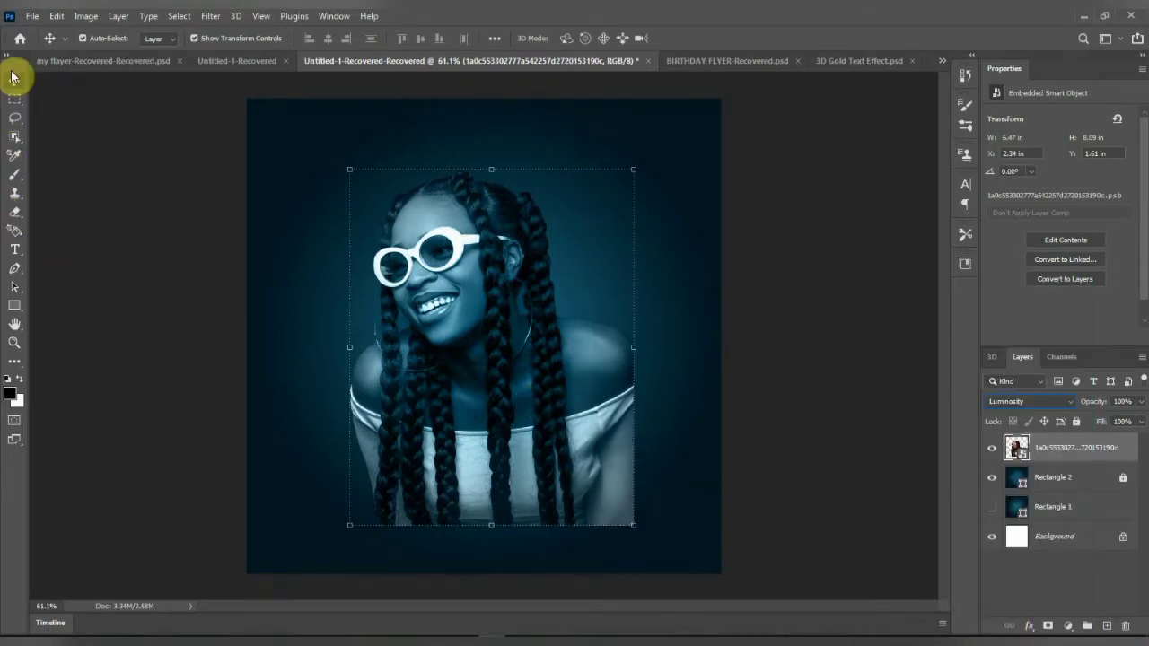
Move the portrait slightly up and left and scale it to about 100.72%.
click(149, 233)
mouse_move(547, 464)
mouse_down()
mouse_move(567, 461)
mouse_move(546, 461)
mouse_up()
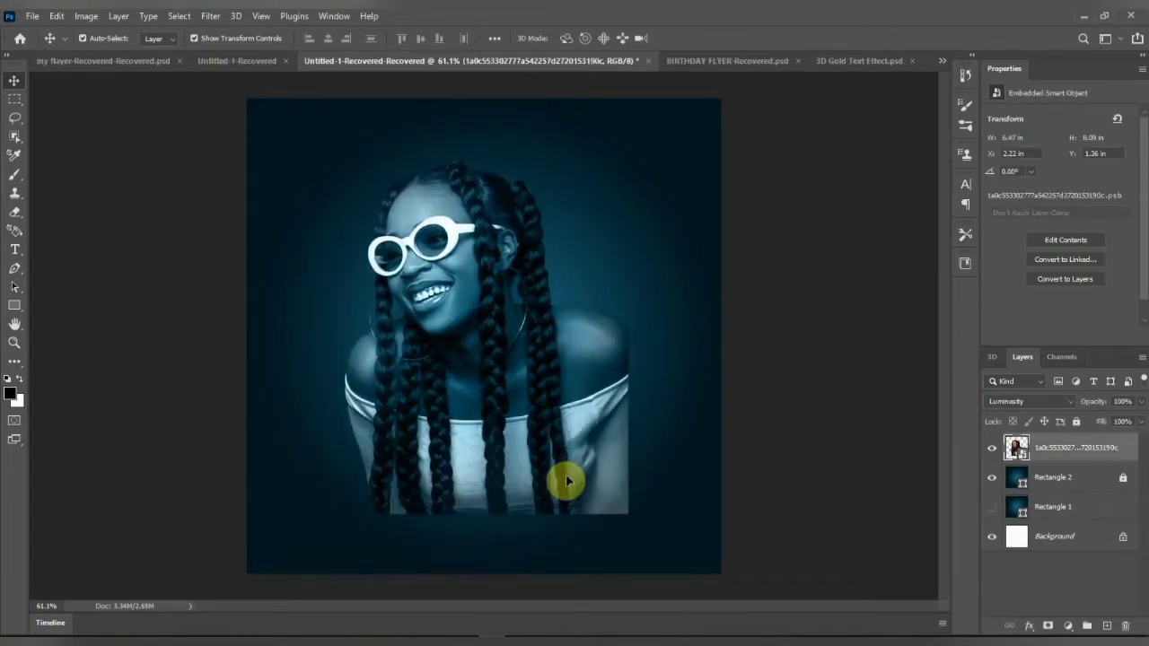
key(ctrl+t)
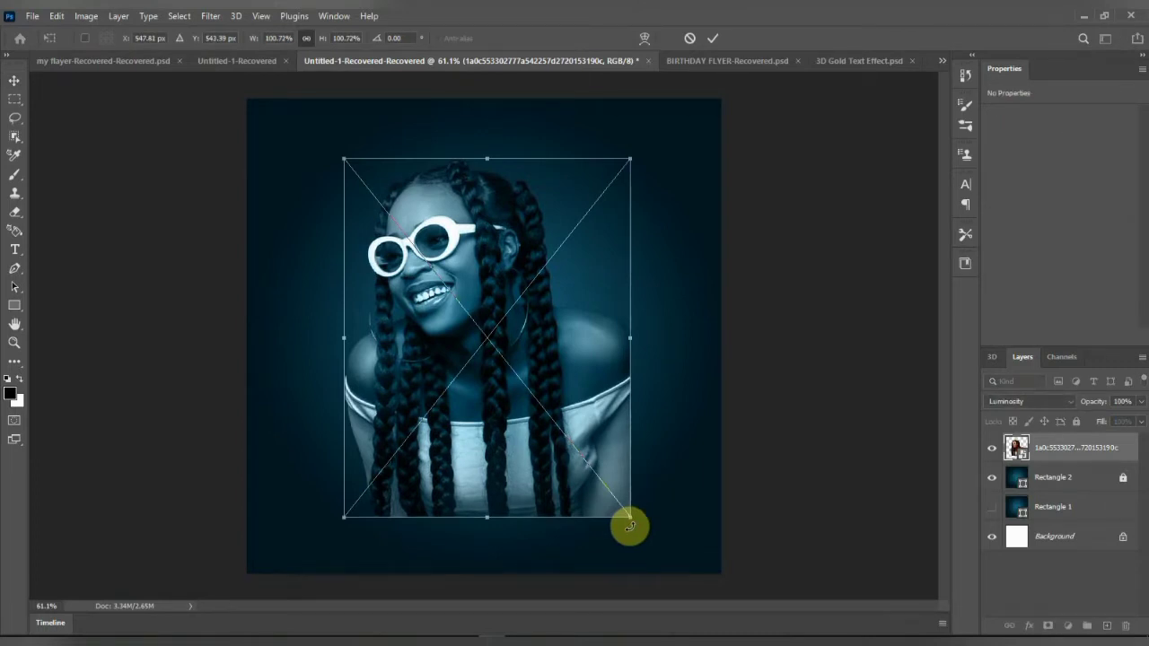
click(715, 39)
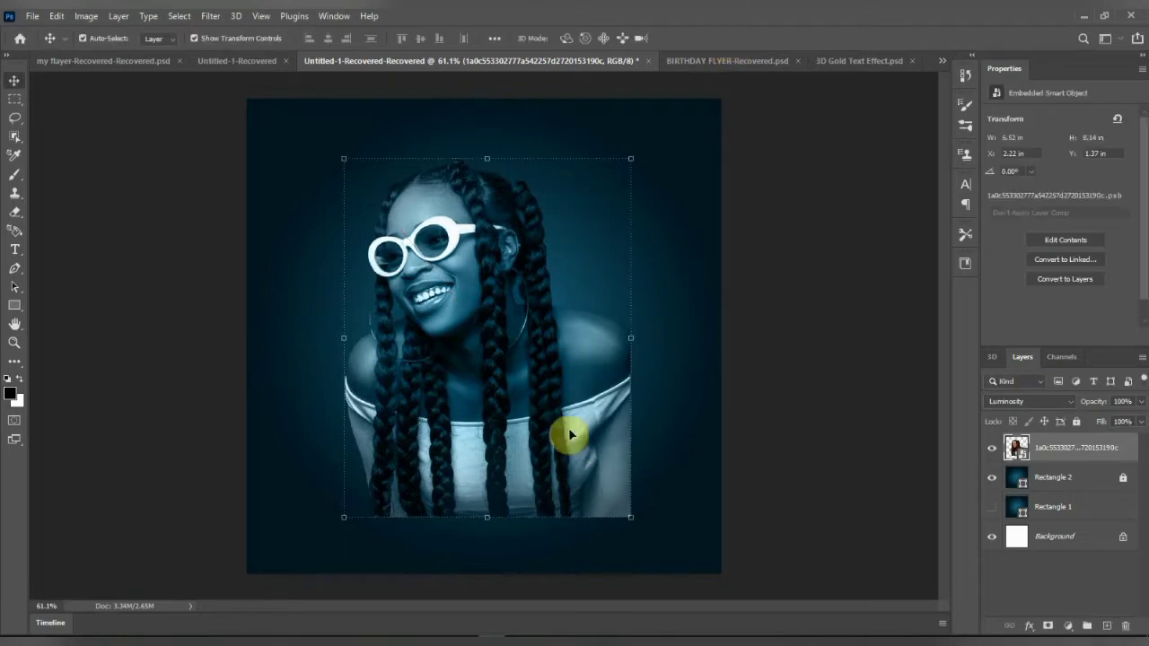
Draw a rectangular frame about 673 by 670 px around the woman's head and shoulders, with no fill and a 15 px white stroke.
click(15, 307)
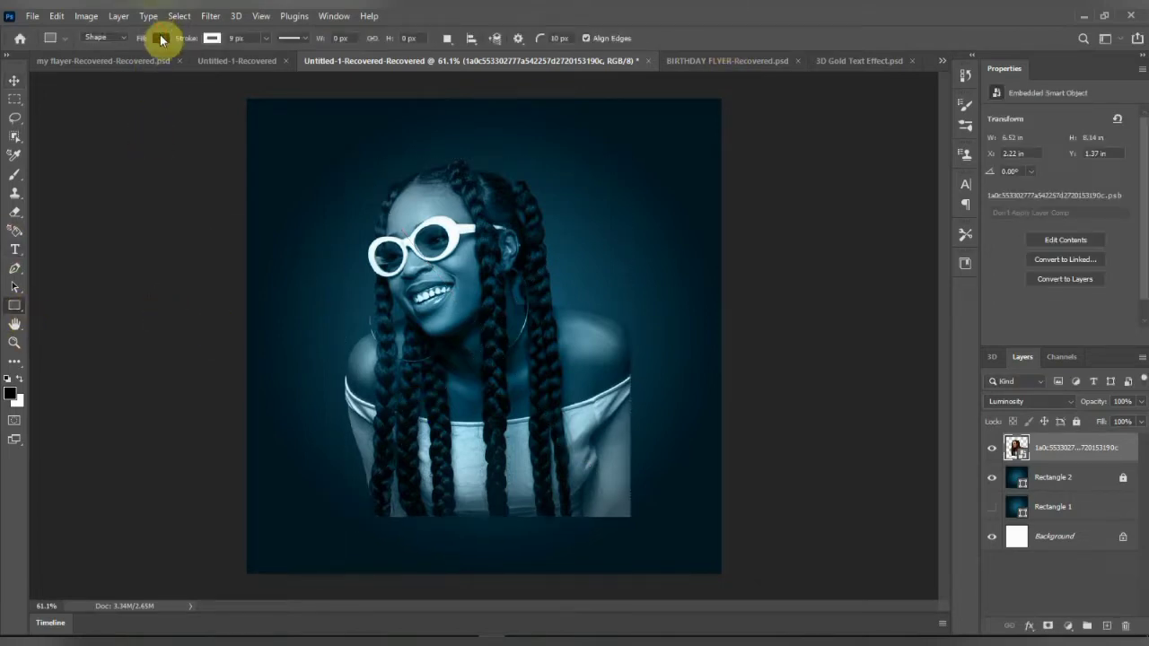
click(162, 37)
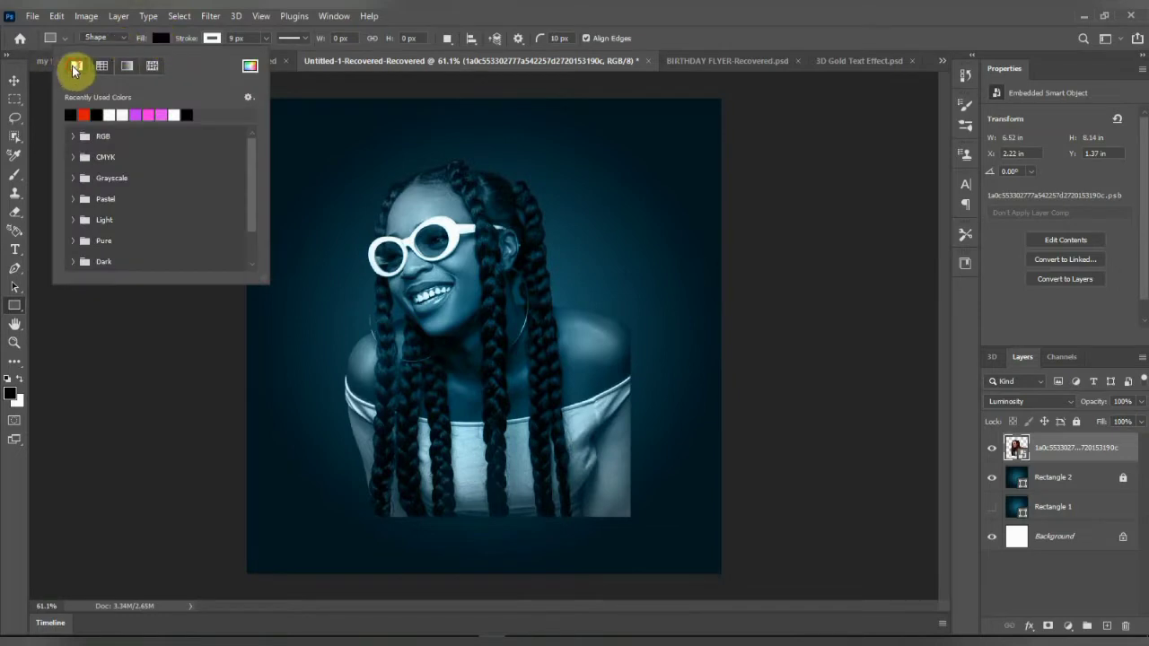
click(219, 38)
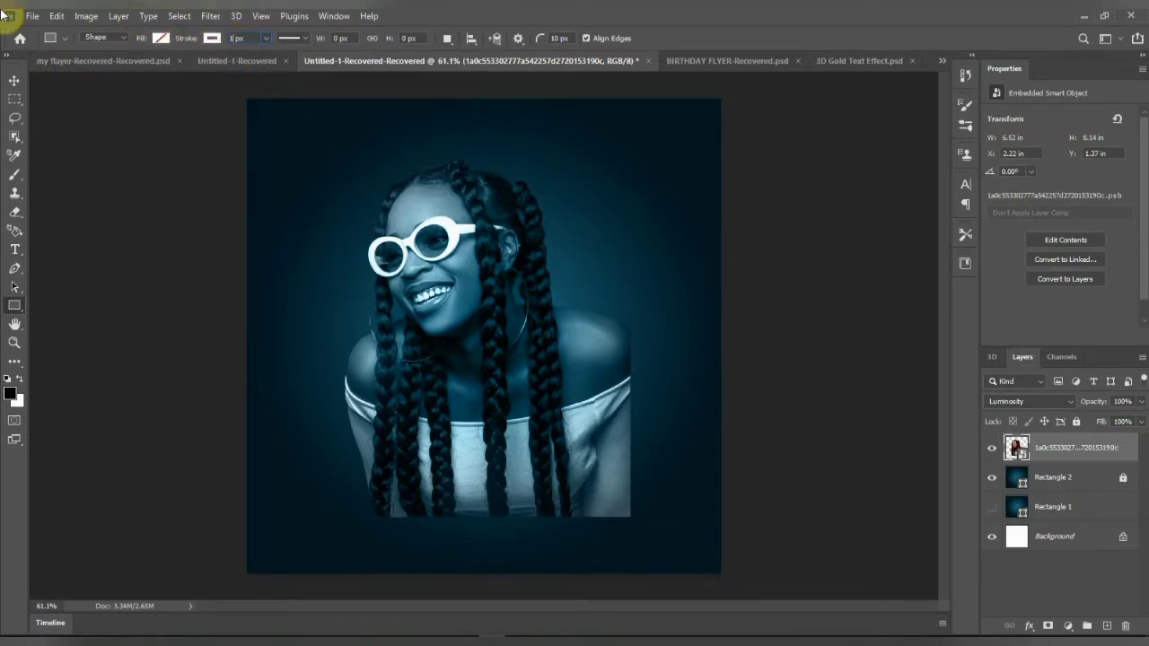
text(15)
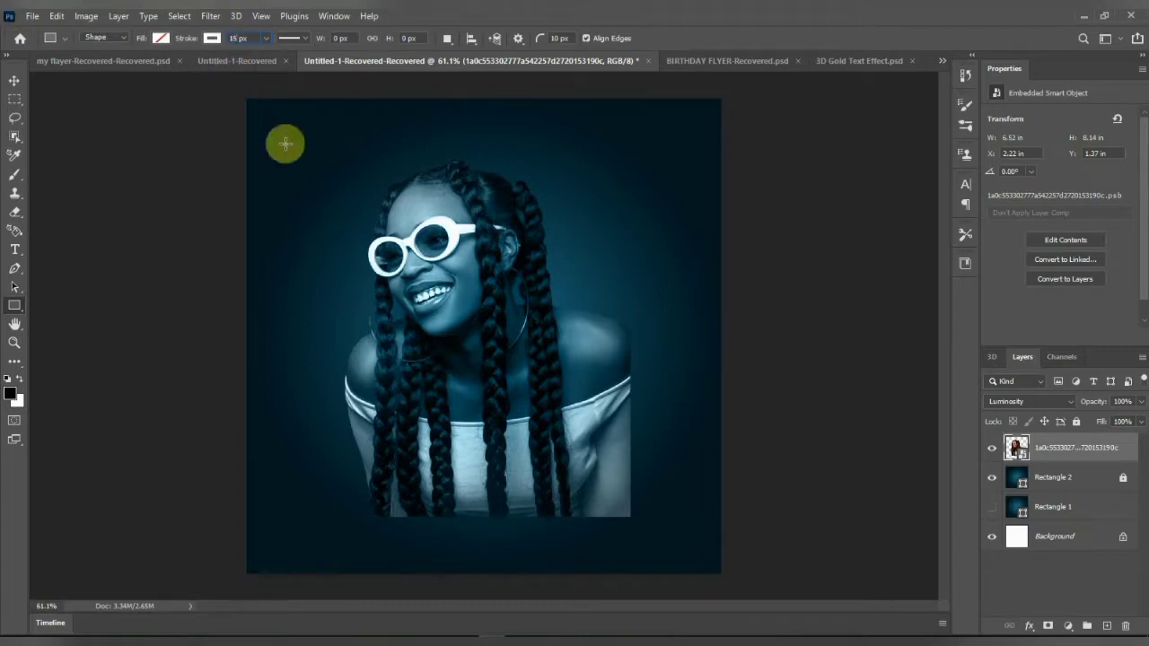
click(334, 152)
drag(333, 152, 628, 444)
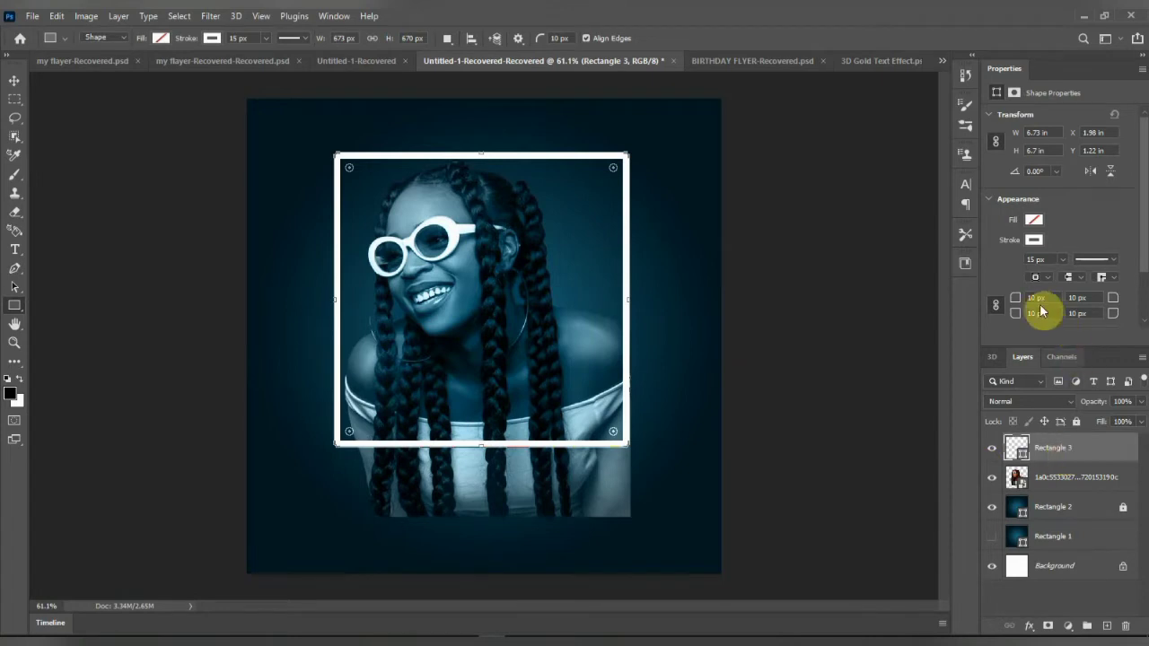
Set all four corner radii of the white frame to 0 px.
click(1030, 299)
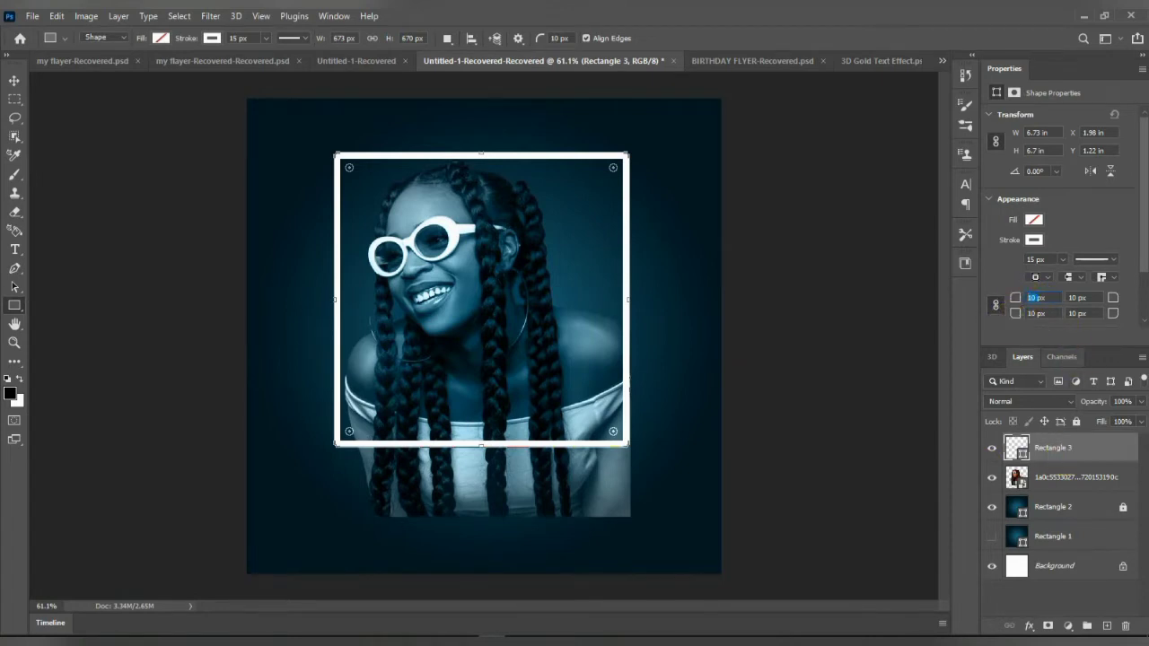
text(0)
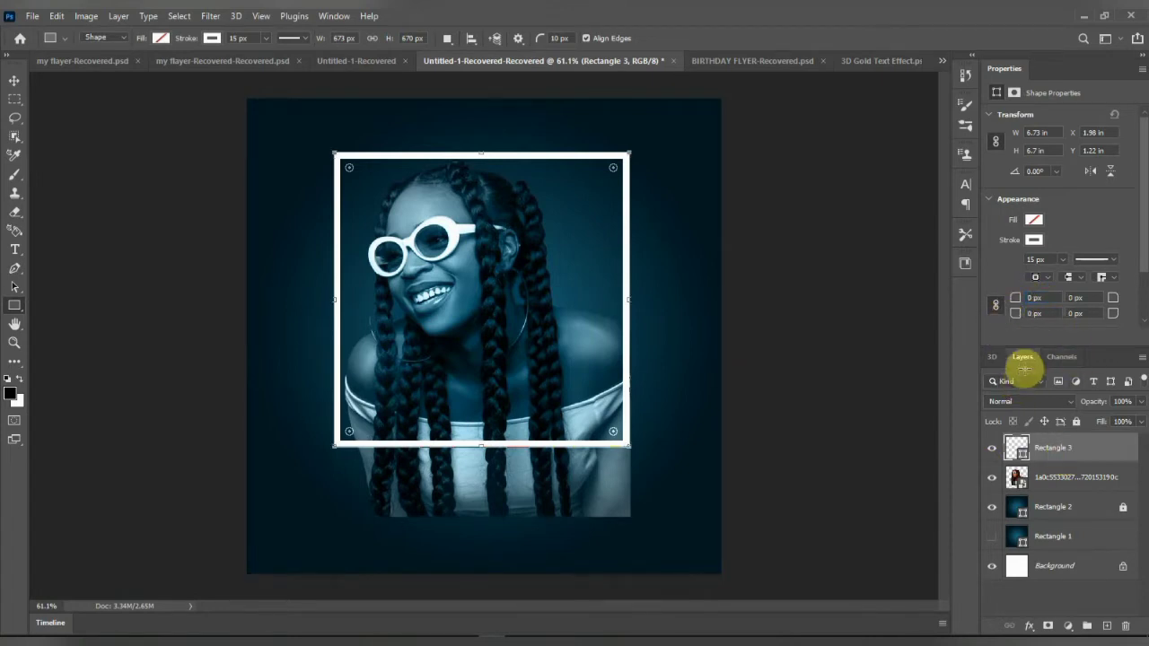
click(14, 82)
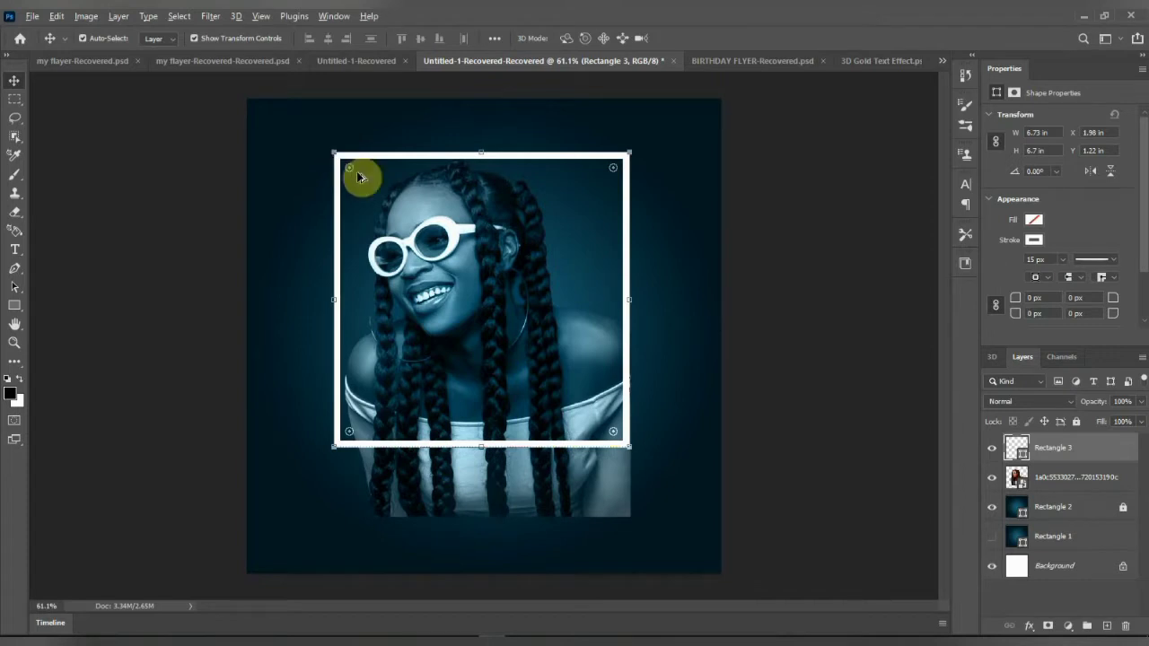
Distort the white frame by pulling its four corners into an irregular, tilted quadrilateral that narrows toward the bottom around the woman.
key(ctrl)
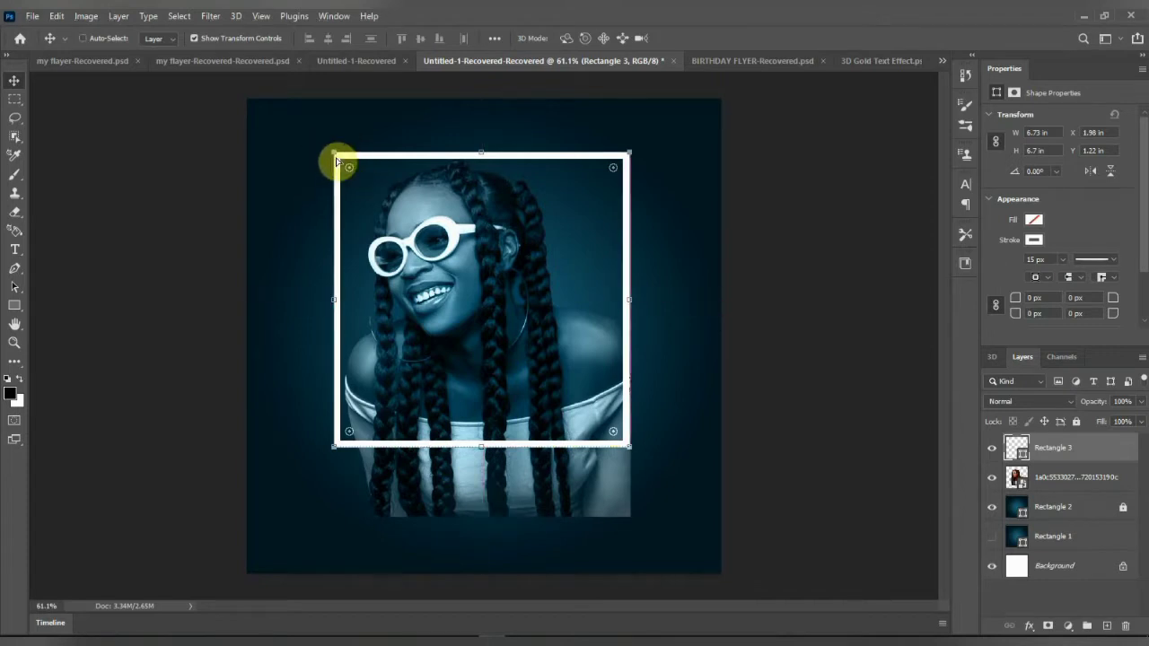
drag(339, 157, 313, 188)
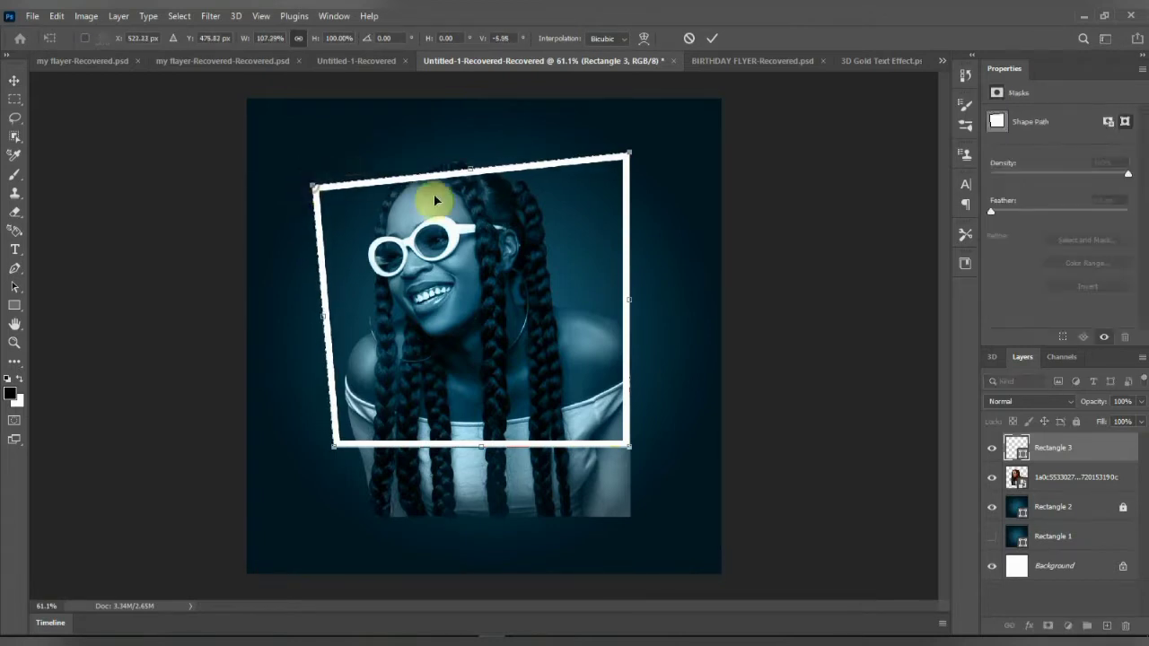
drag(635, 154, 623, 177)
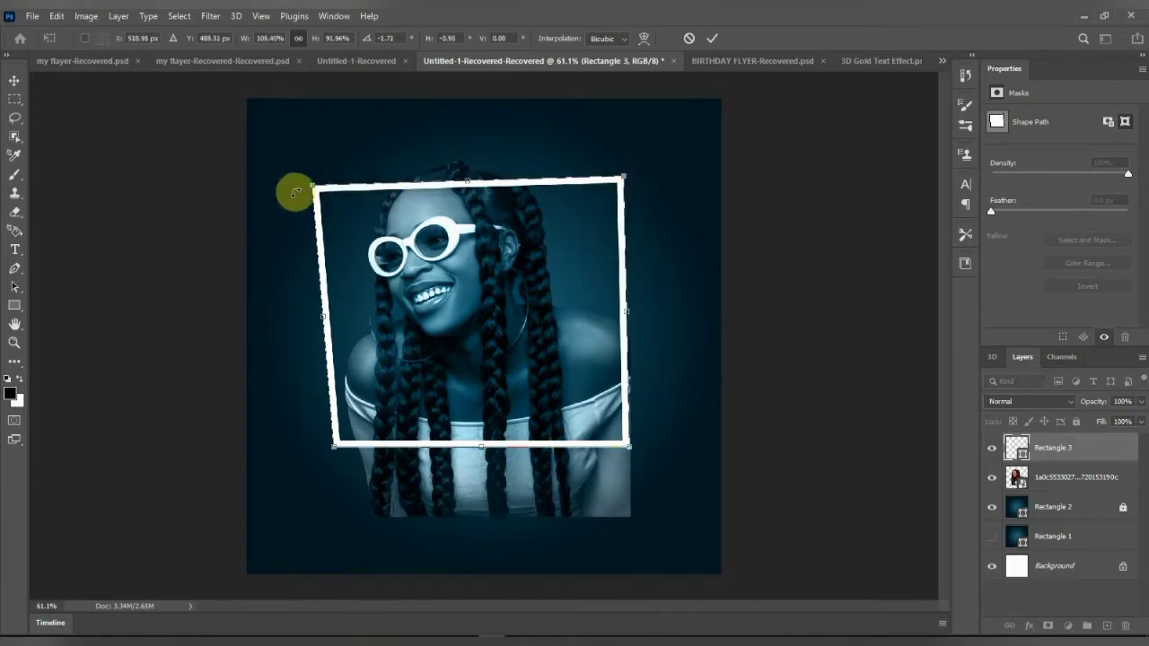
drag(312, 192, 311, 200)
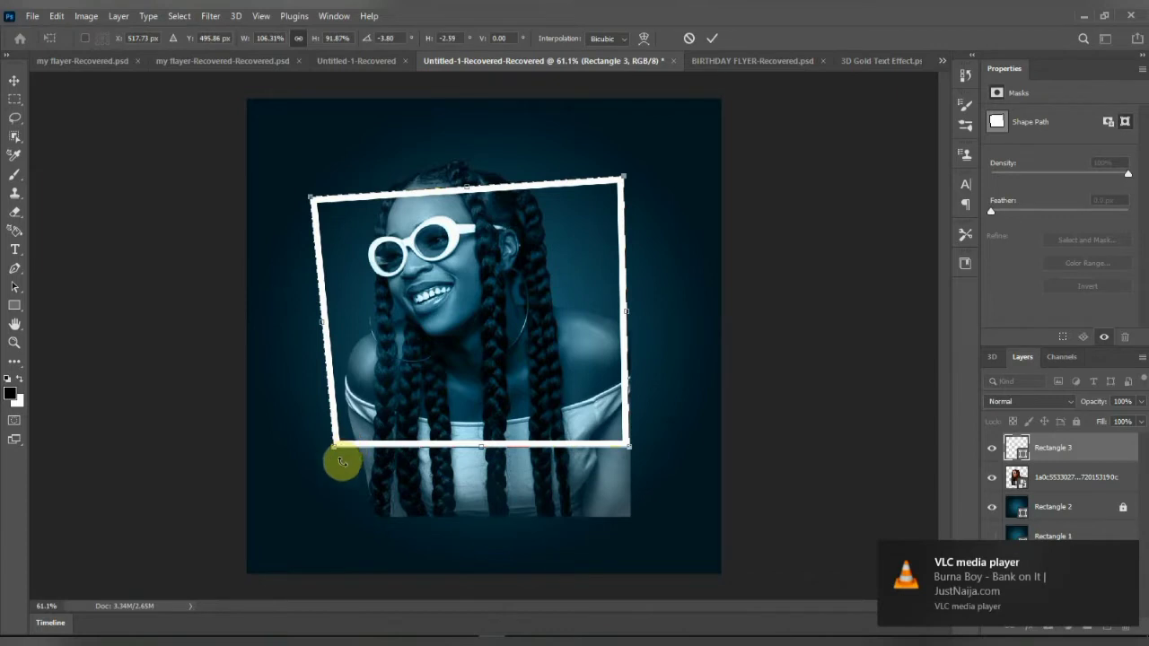
drag(337, 452, 386, 490)
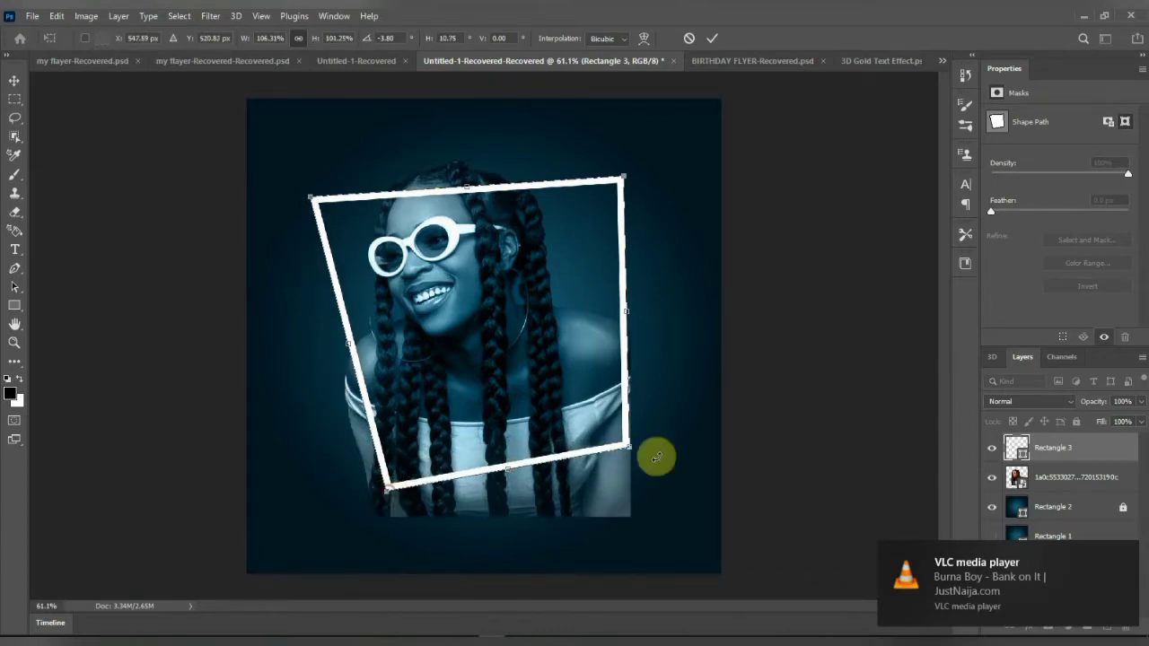
drag(630, 454, 643, 394)
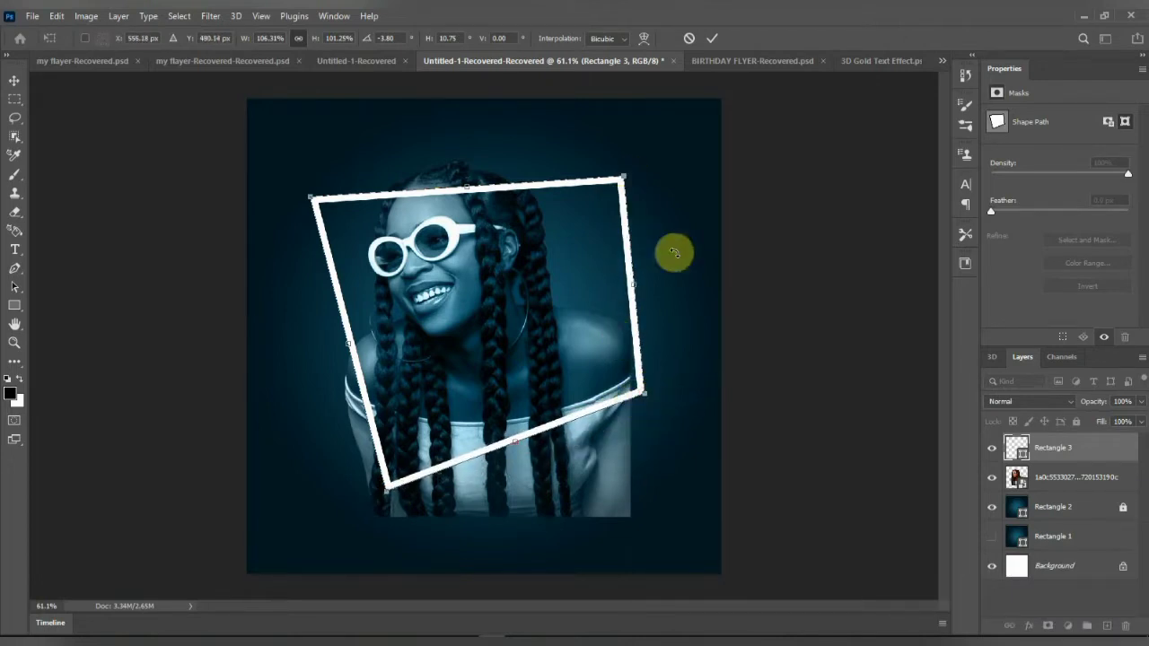
click(711, 38)
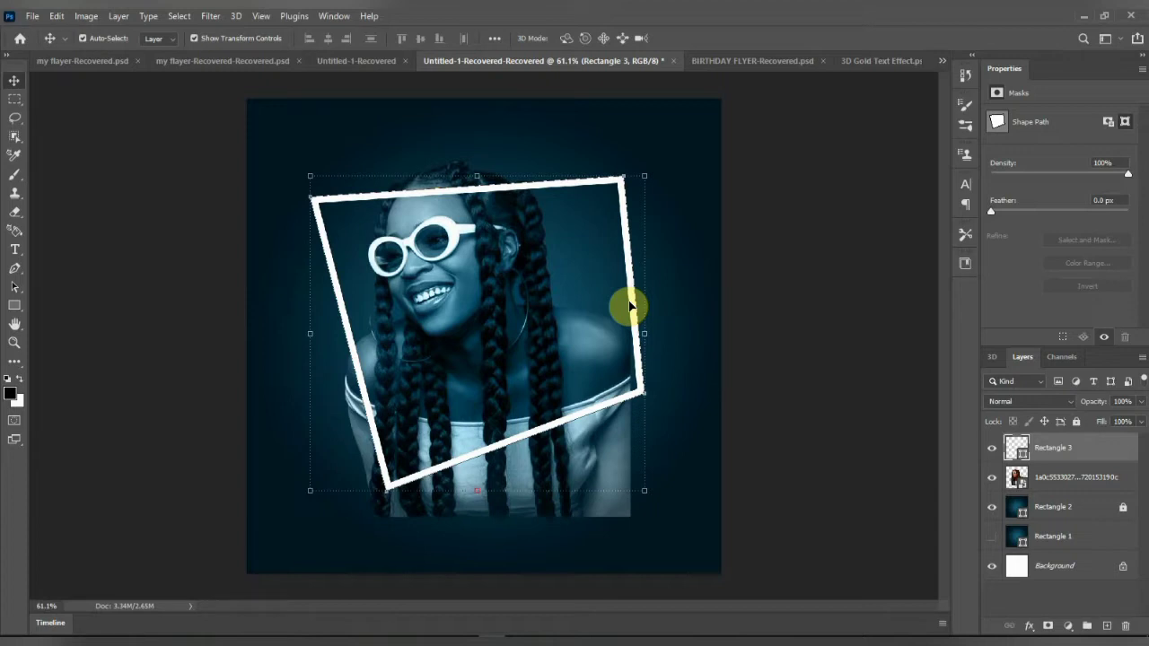
Nudge the distorted frame to the left, fine-tune it slightly back to the right, and deselect it.
key(Left)
key(Left)
key(Left)
key(Left)
key(Left)
key(Left)
key(Left)
key(Left)
key(Left)
key(Left)
key(Left)
key(Left)
key(Left)
key(Left)
key(Left)
key(Left)
key(Left)
key(Left)
key(Left)
key(Left)
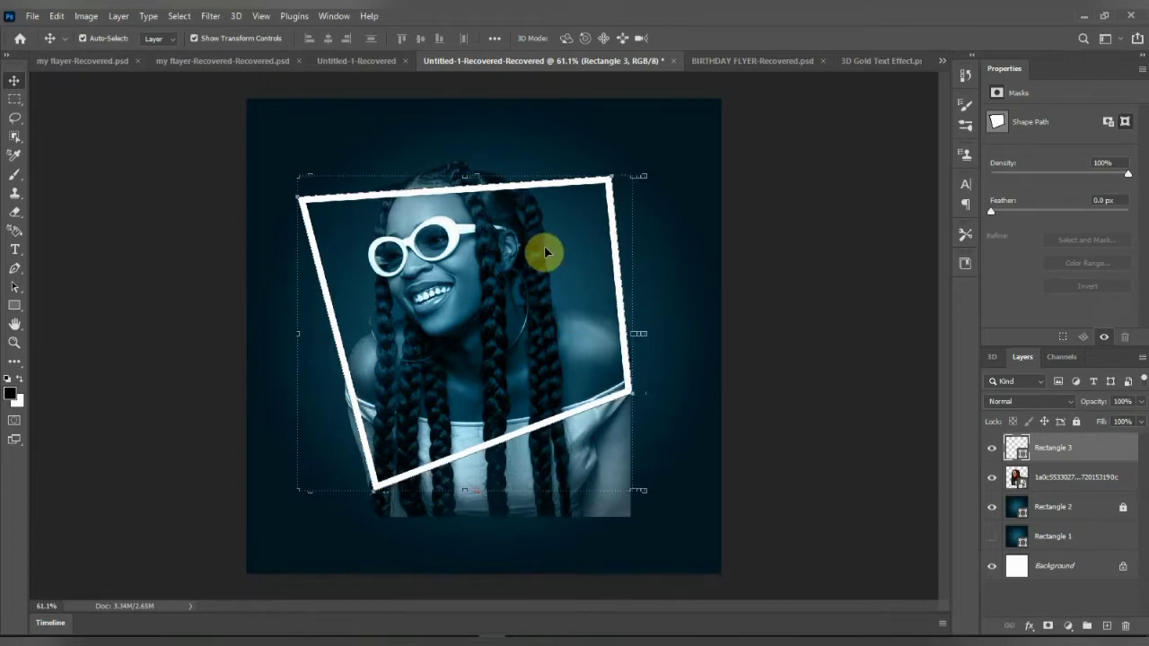
key(Right)
key(Right)
key(Right)
key(Right)
key(Right)
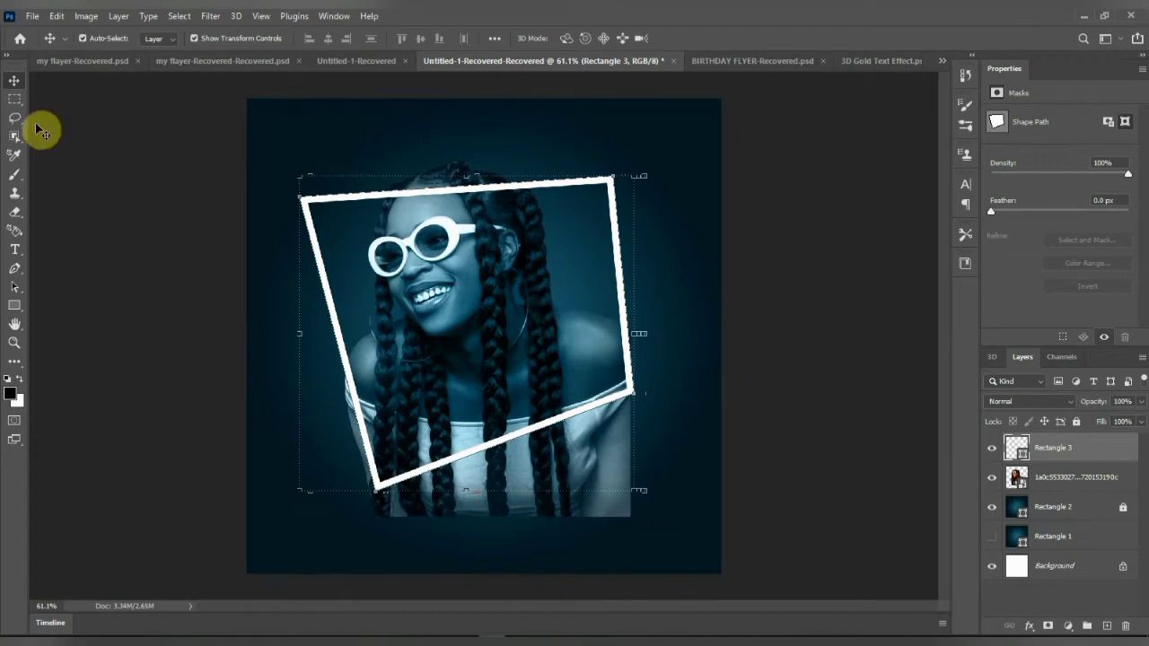
click(218, 213)
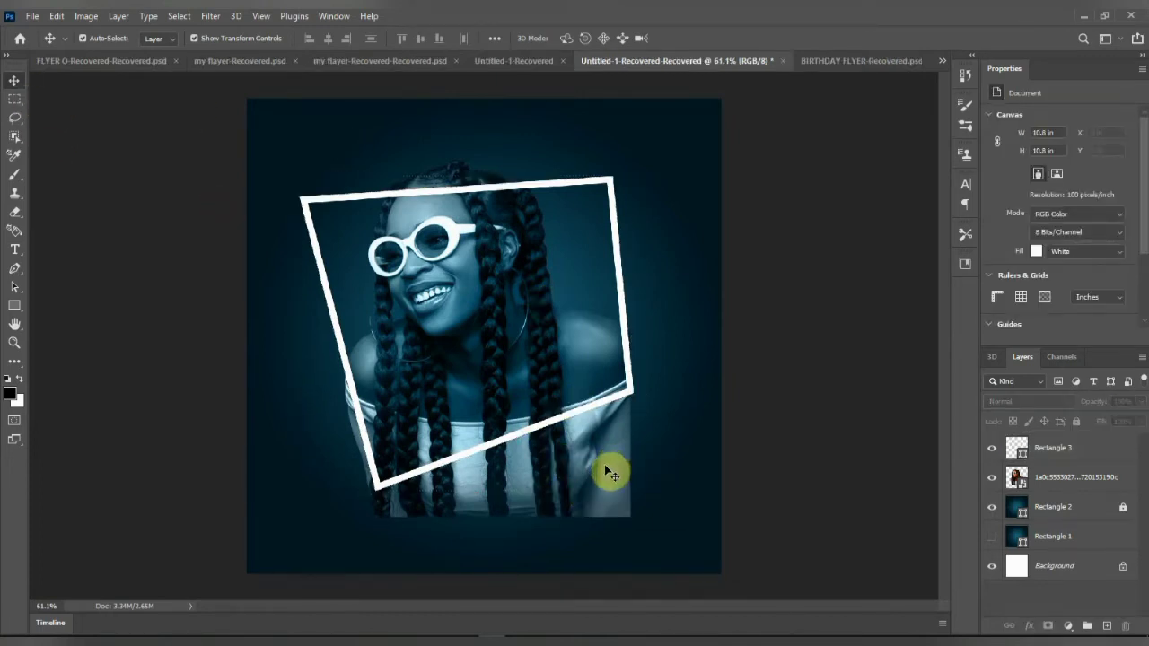
Select the woman as the subject of the portrait layer and mask the Rectangle 3 frame so it is hidden where it crosses her.
click(1053, 477)
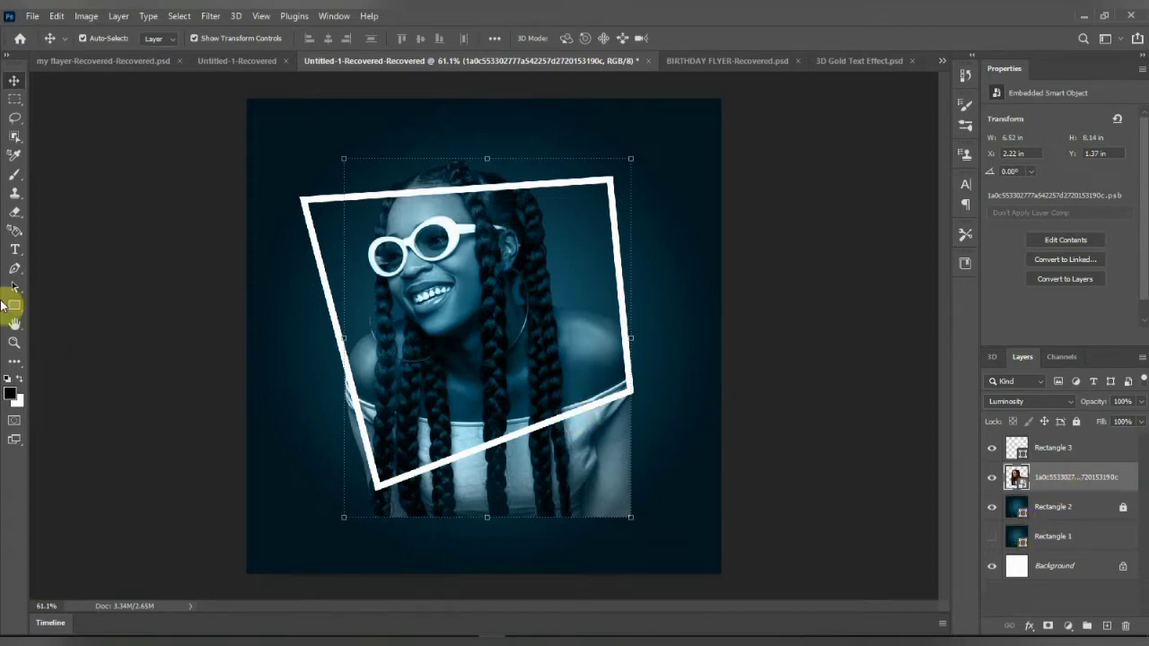
click(180, 16)
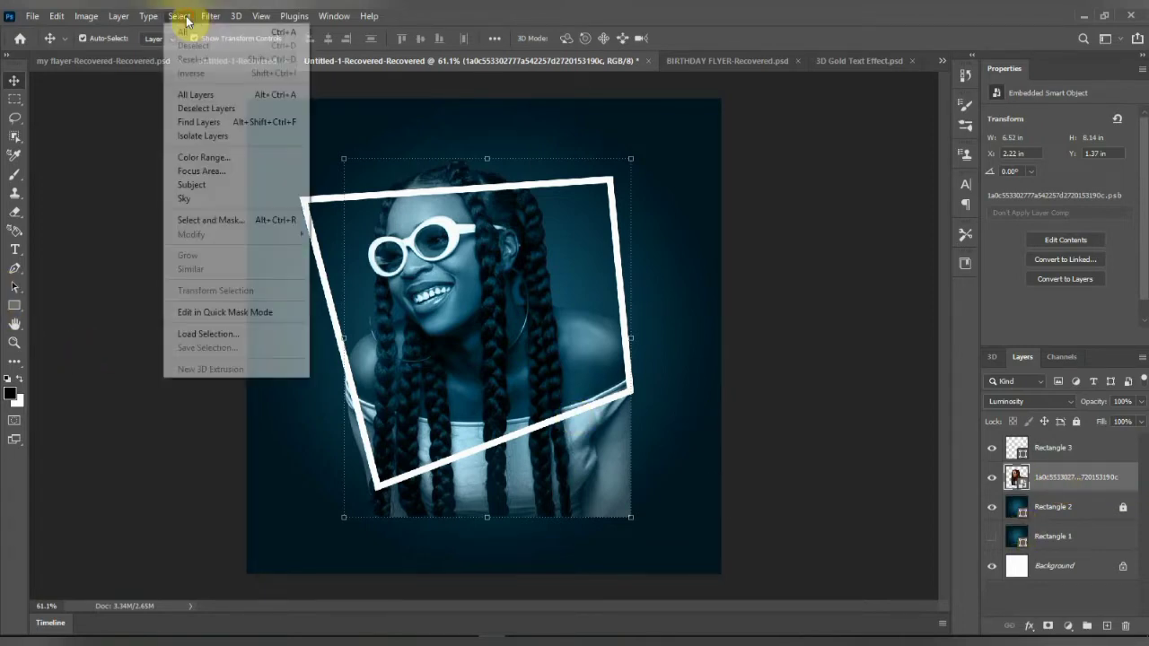
click(243, 185)
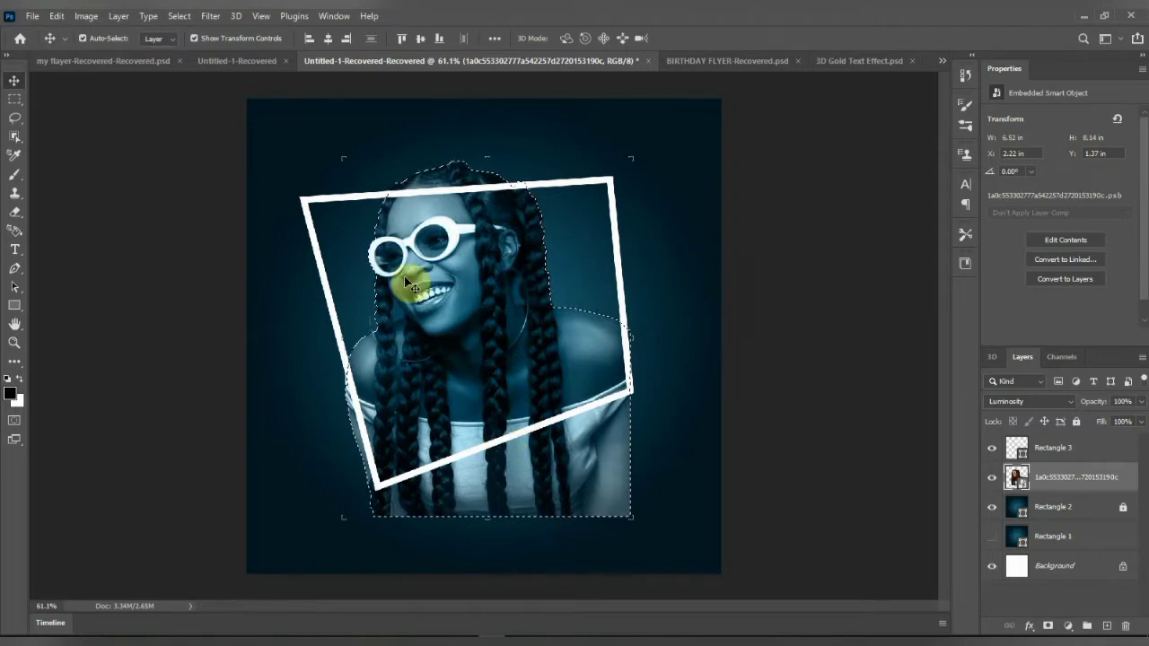
click(1063, 456)
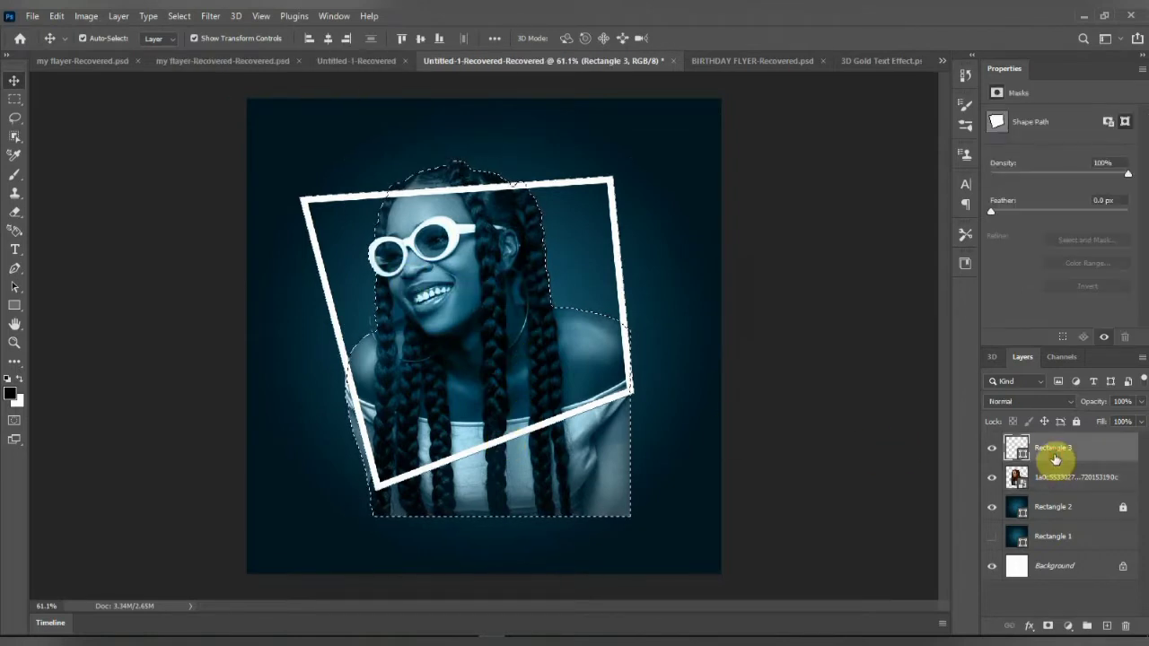
click(1048, 626)
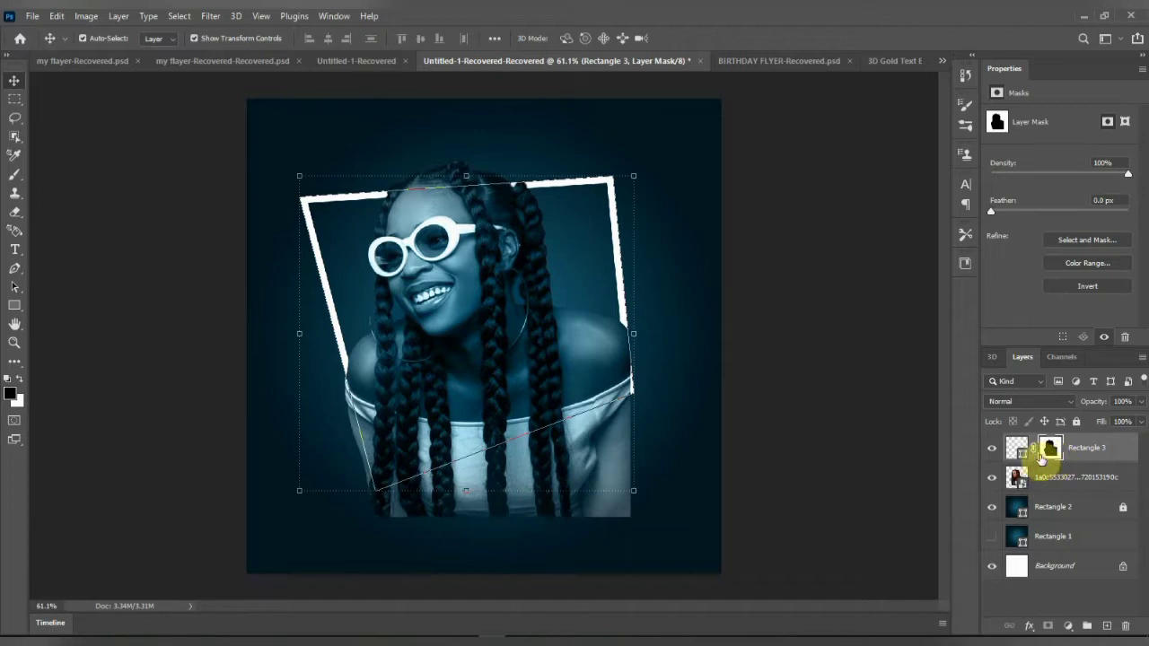
Paint white on the frame's mask with a 150 px soft brush over her shoulders and torso, leaving the frame hidden behind her head.
click(15, 179)
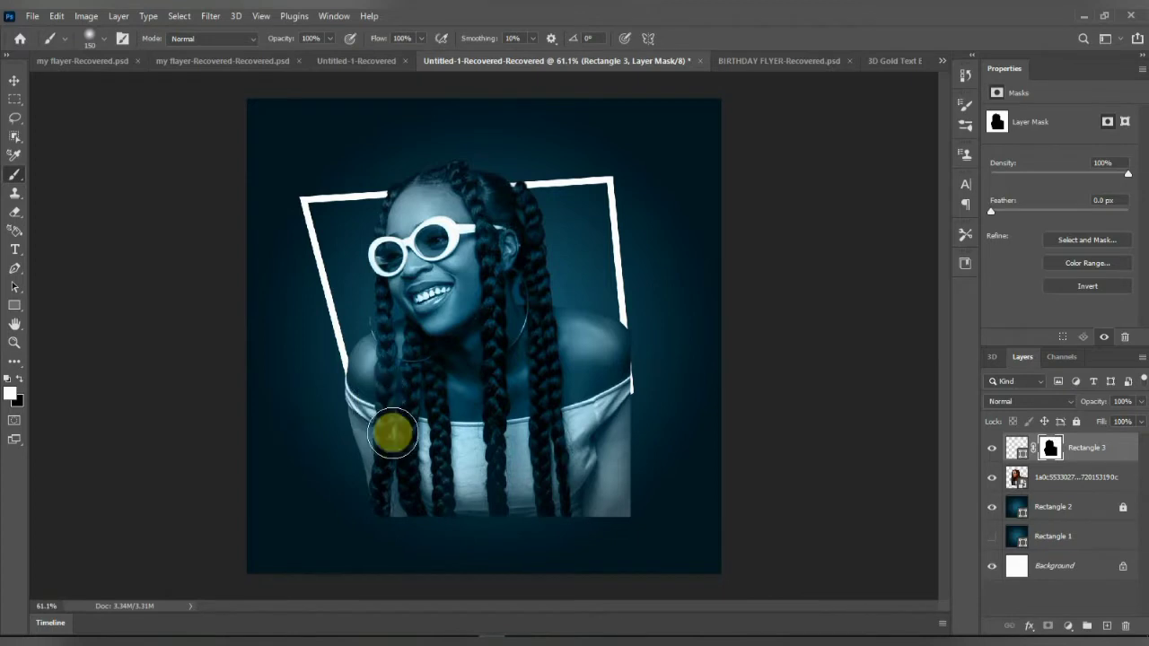
mouse_move(392, 430)
mouse_down()
mouse_move(418, 445)
mouse_move(535, 443)
mouse_move(416, 456)
mouse_move(575, 393)
mouse_move(551, 412)
mouse_move(594, 398)
mouse_move(609, 325)
mouse_move(609, 395)
mouse_move(395, 475)
mouse_move(381, 476)
mouse_move(352, 354)
mouse_up()
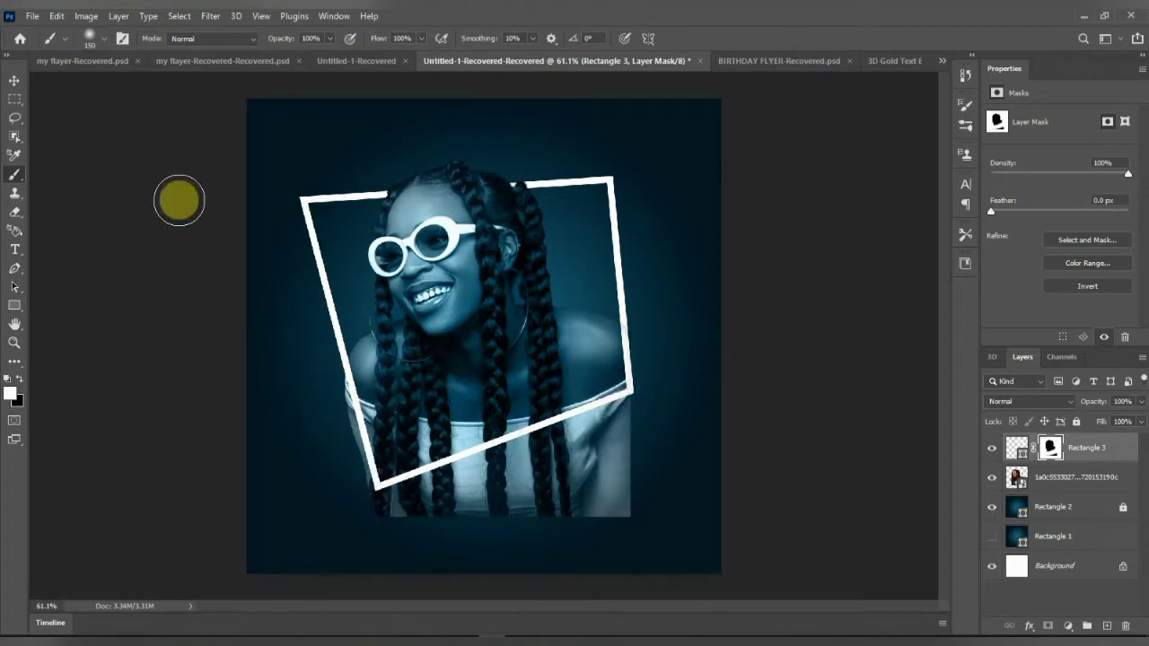
click(13, 80)
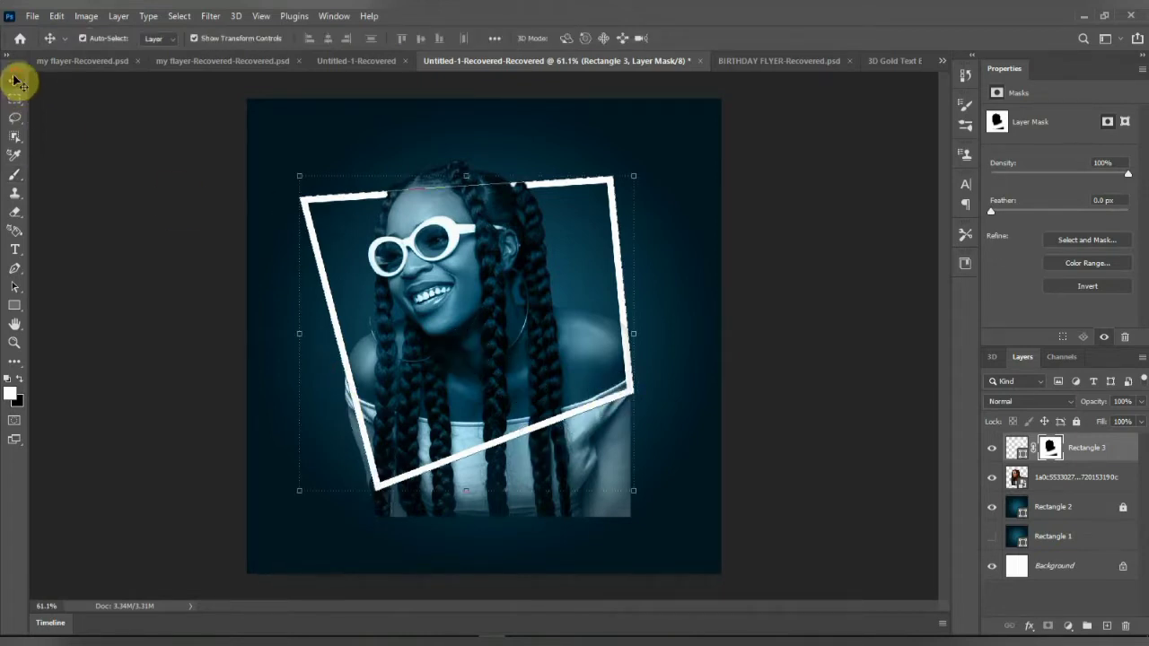
click(836, 386)
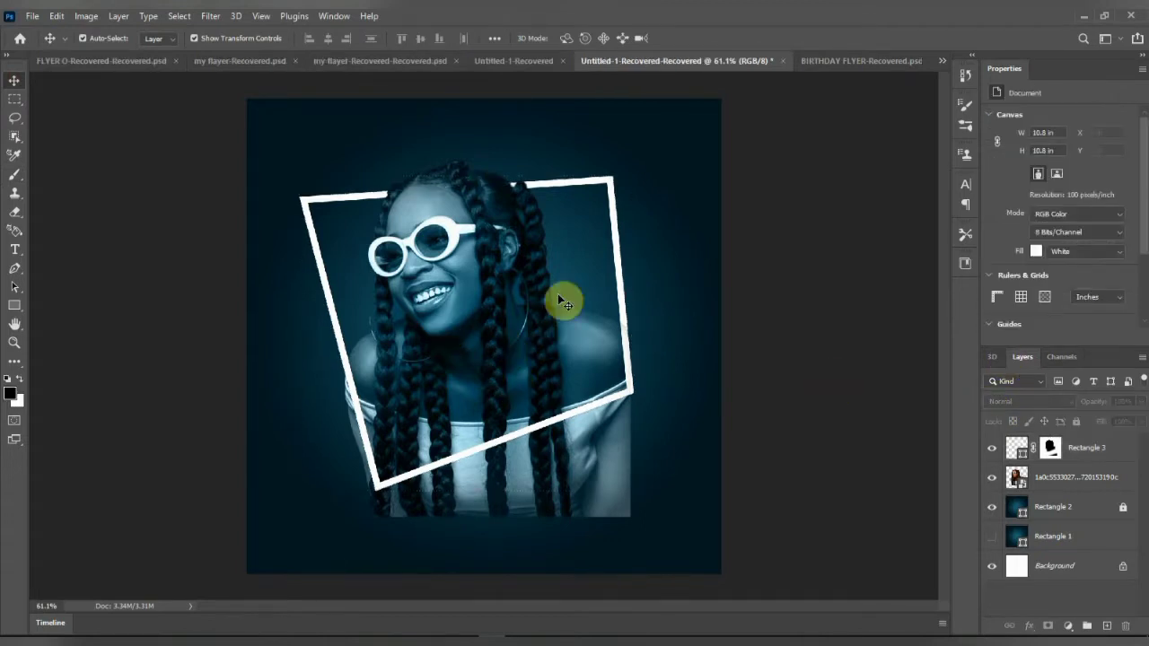
Add a pink Inner Glow to the frame layer with Multiply mode, 85% opacity and a size of 10 px.
click(1051, 449)
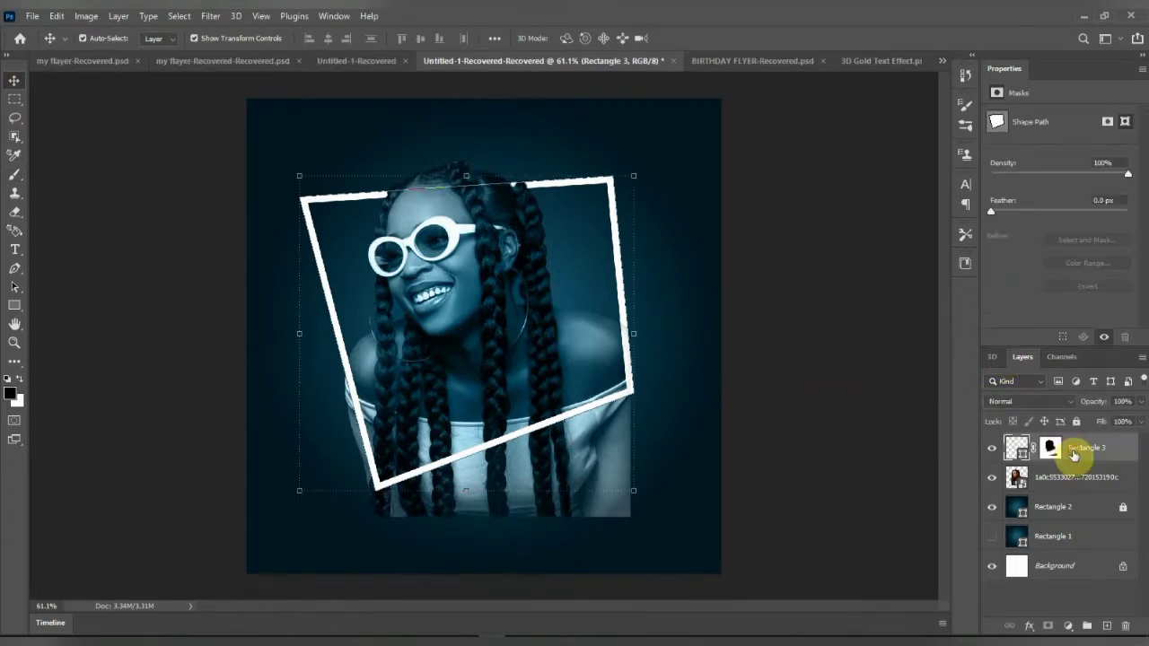
click(1037, 623)
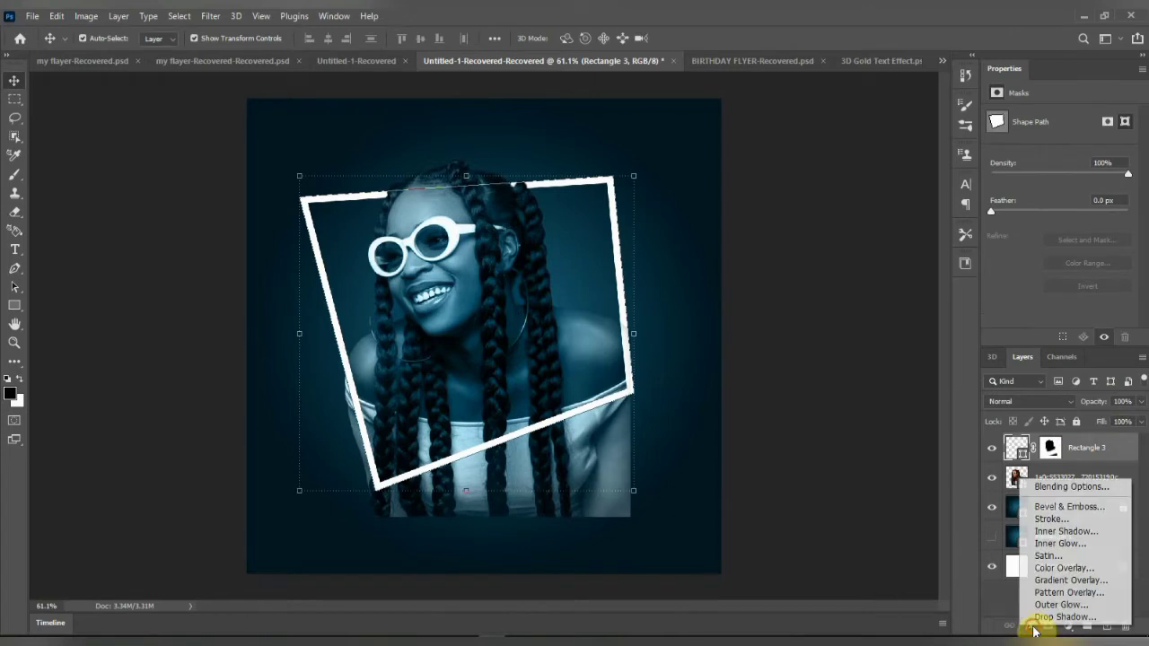
click(1055, 489)
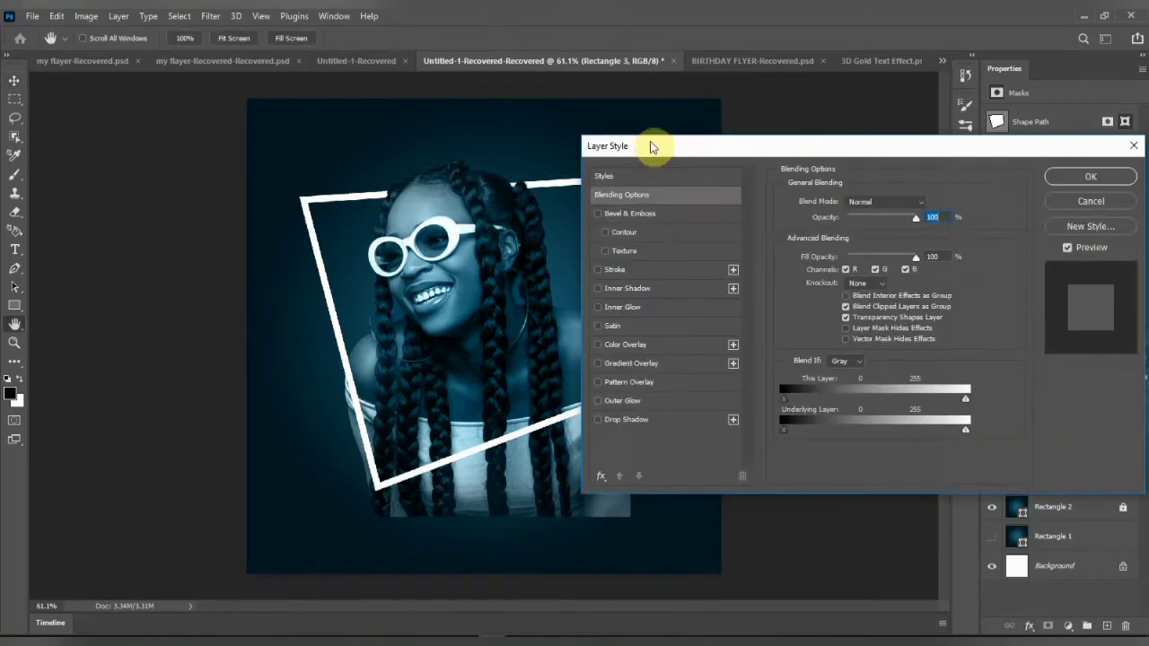
drag(654, 149, 873, 215)
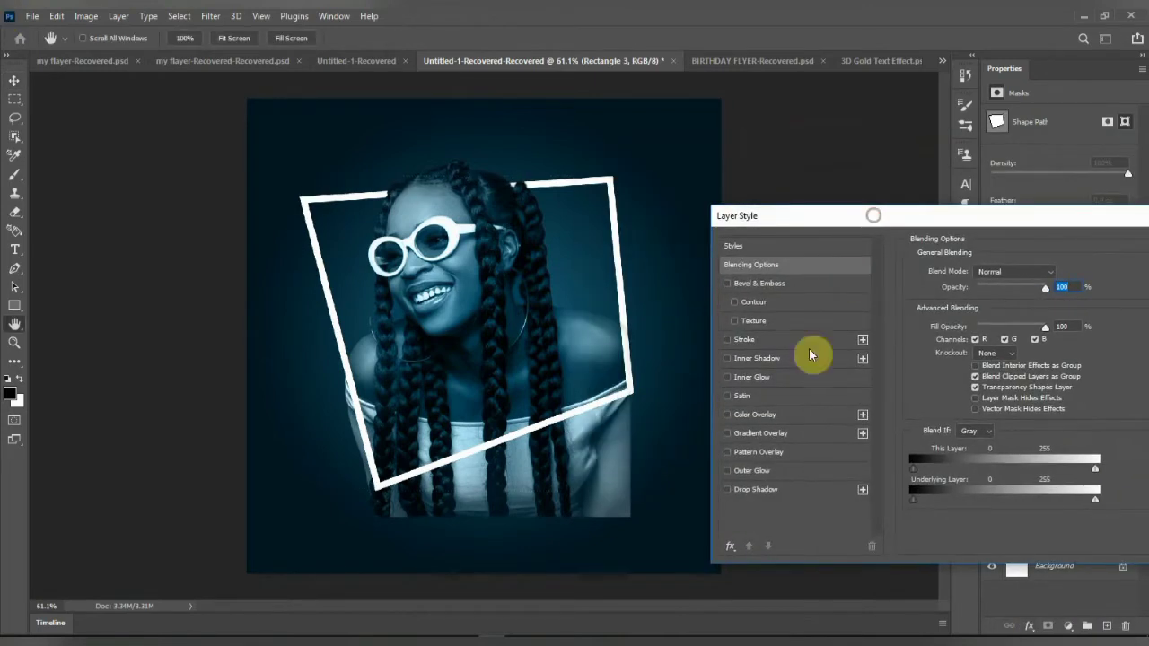
click(729, 378)
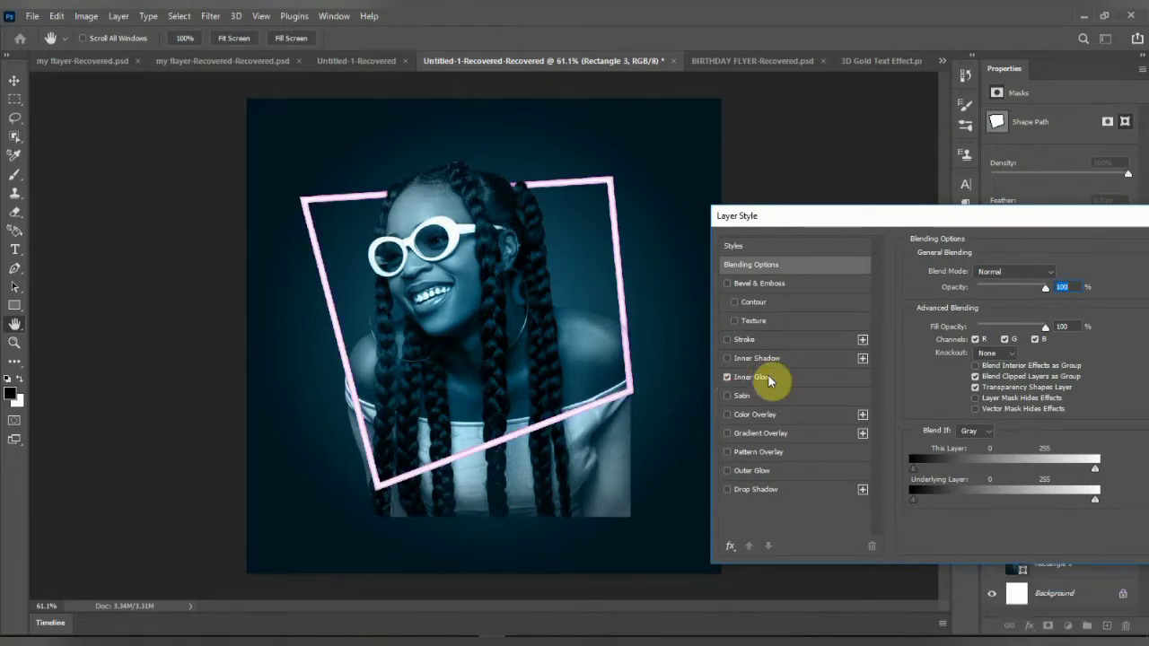
click(818, 375)
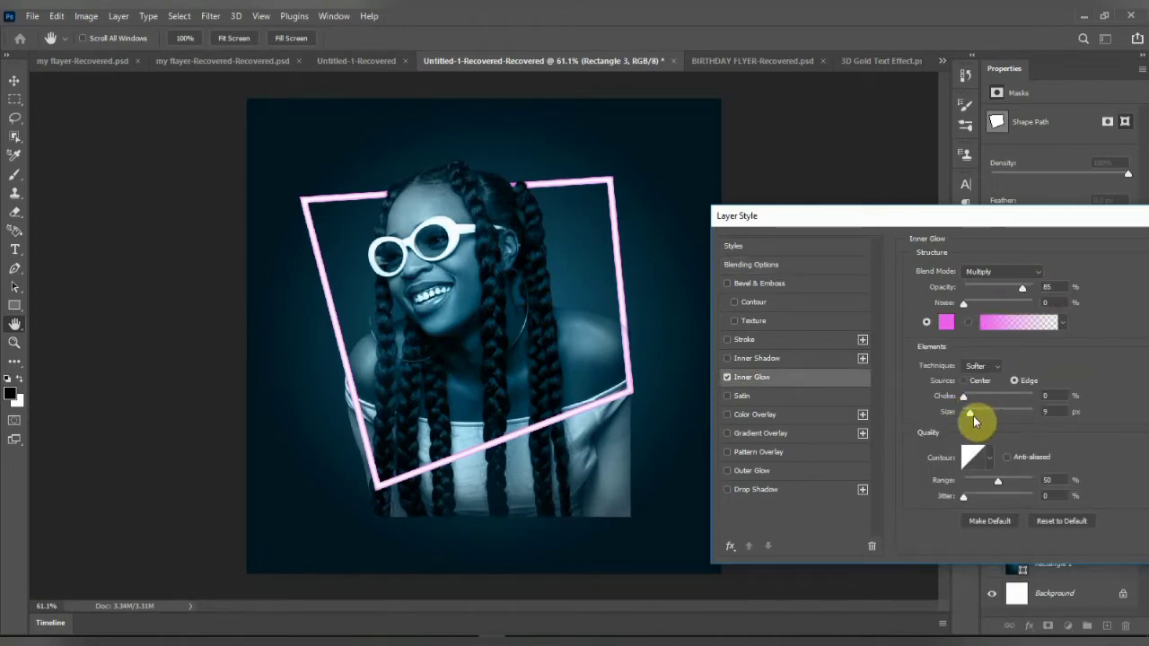
drag(971, 418, 971, 419)
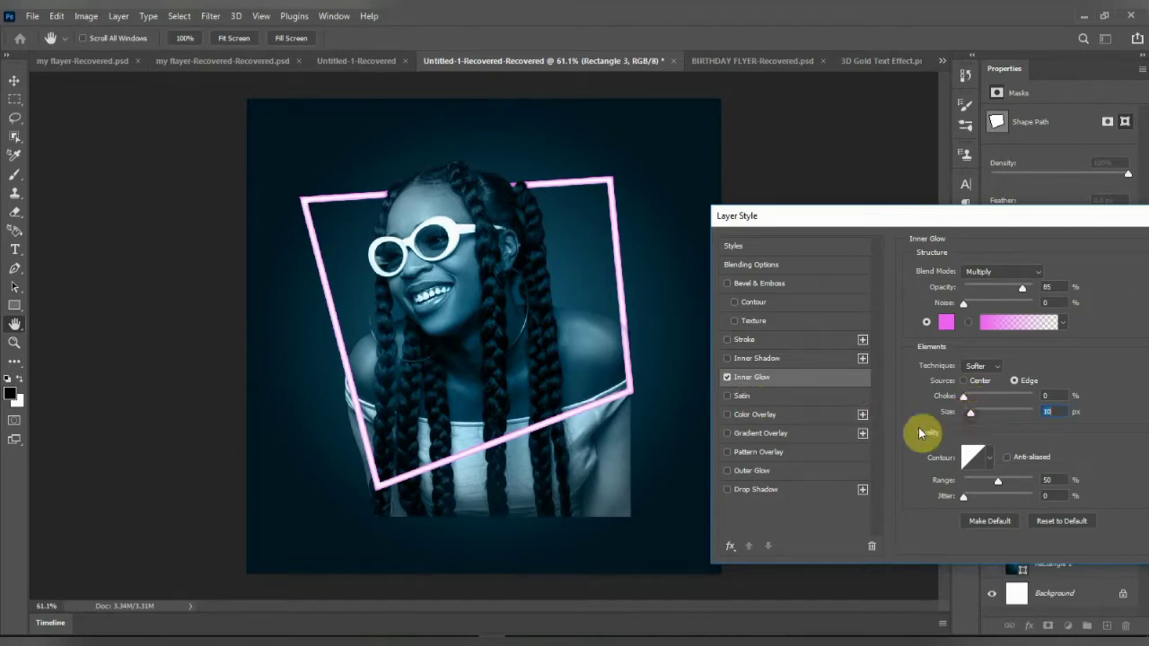
Add a pink Outer Glow to the frame with Normal mode, 85% opacity and a size of 32 px, and apply the layer style.
click(750, 475)
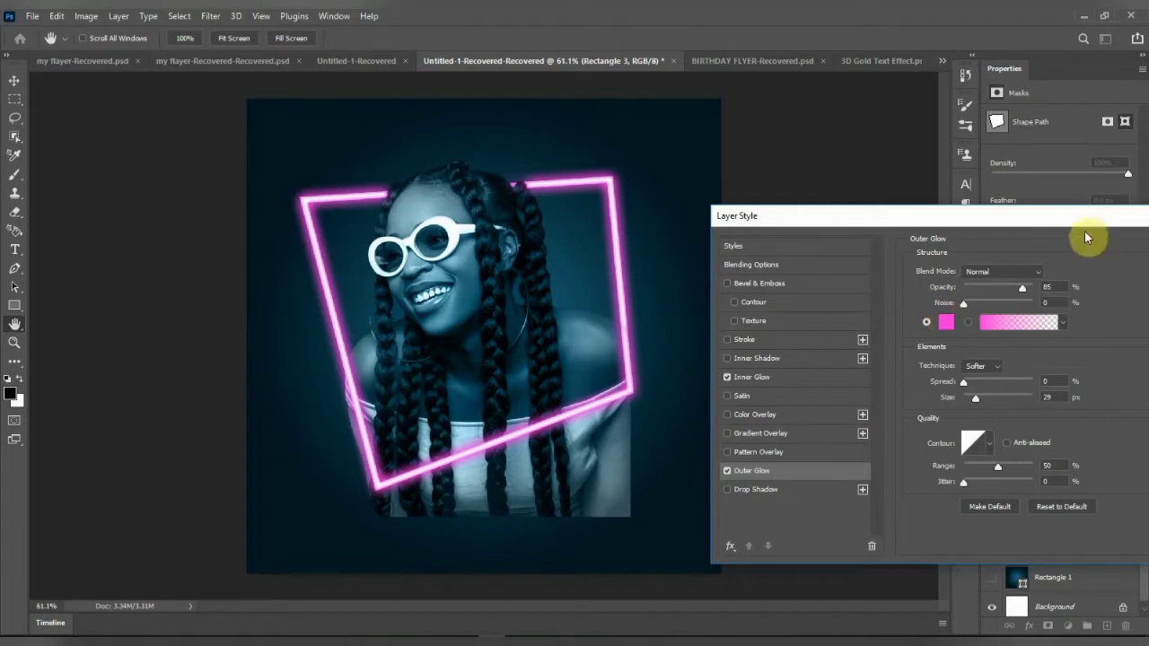
drag(1086, 221, 912, 270)
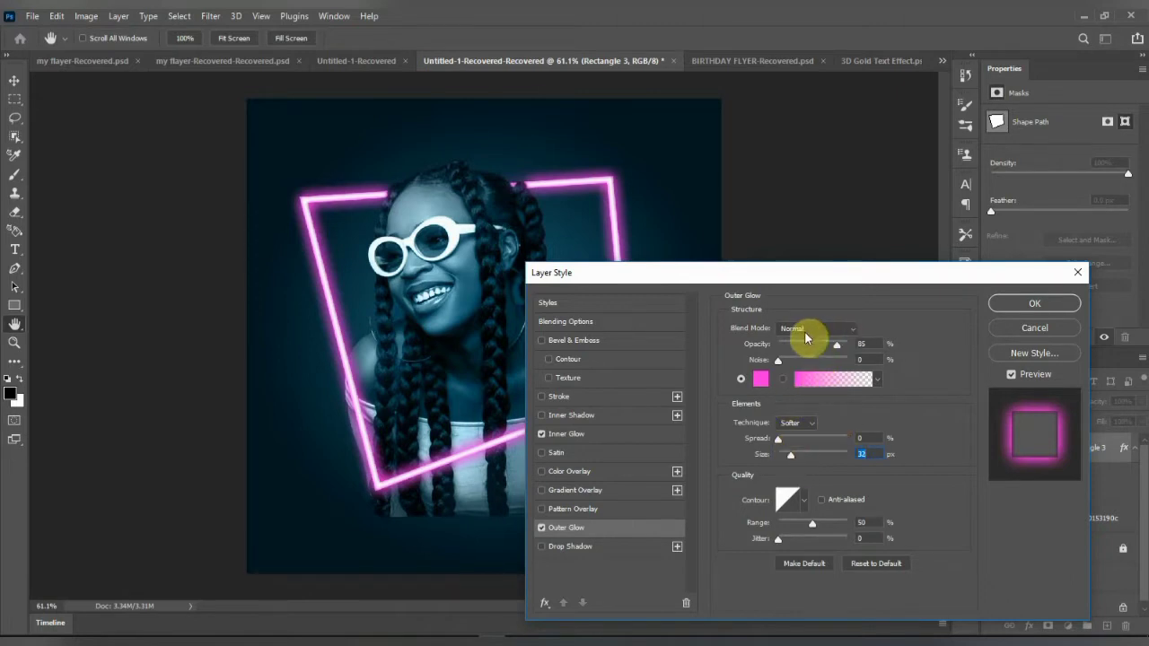
click(1034, 303)
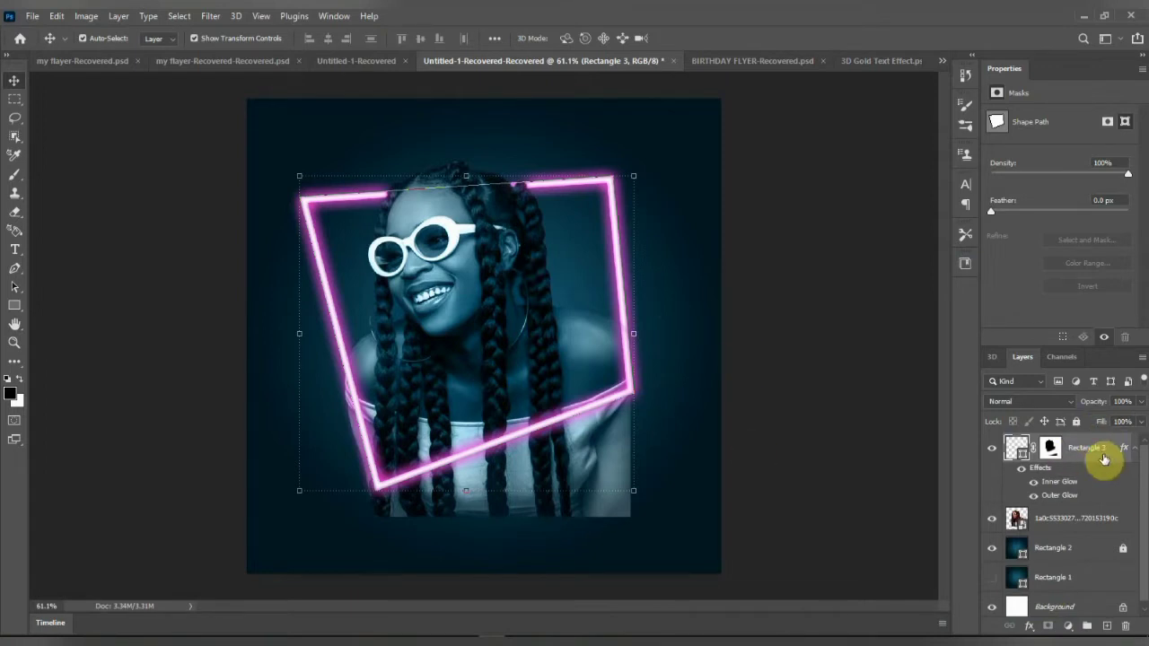
Apply a slight Gaussian Blur to the neon frame as a smart filter and duplicate the blurred frame layer.
click(209, 18)
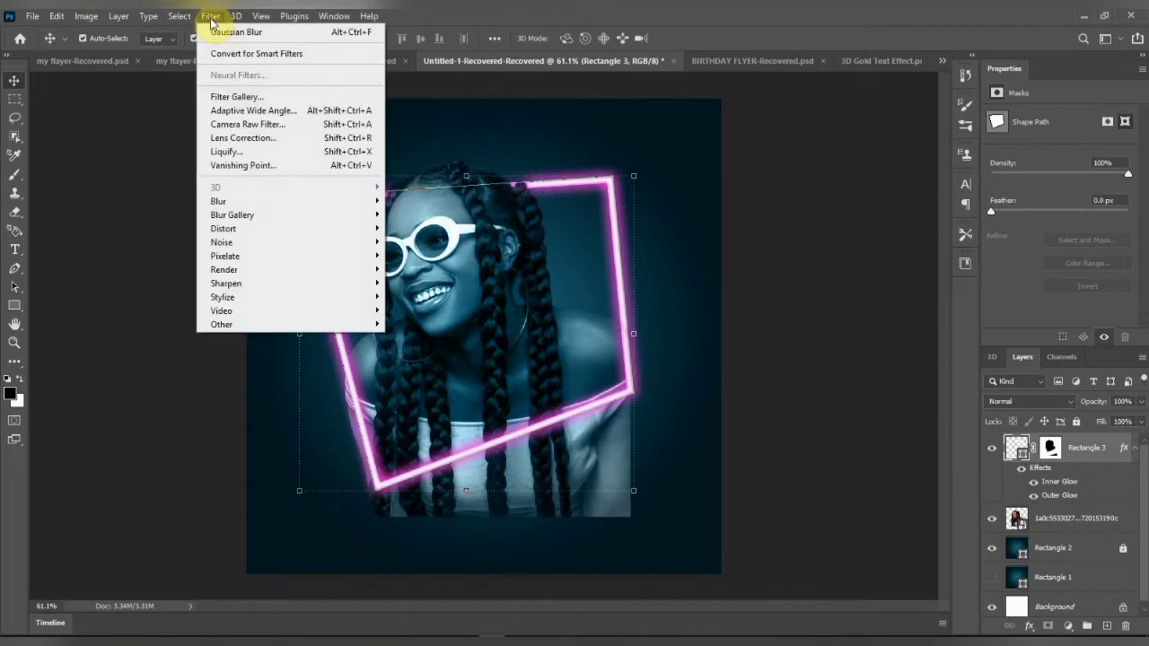
mouse_move(283, 202)
click(426, 254)
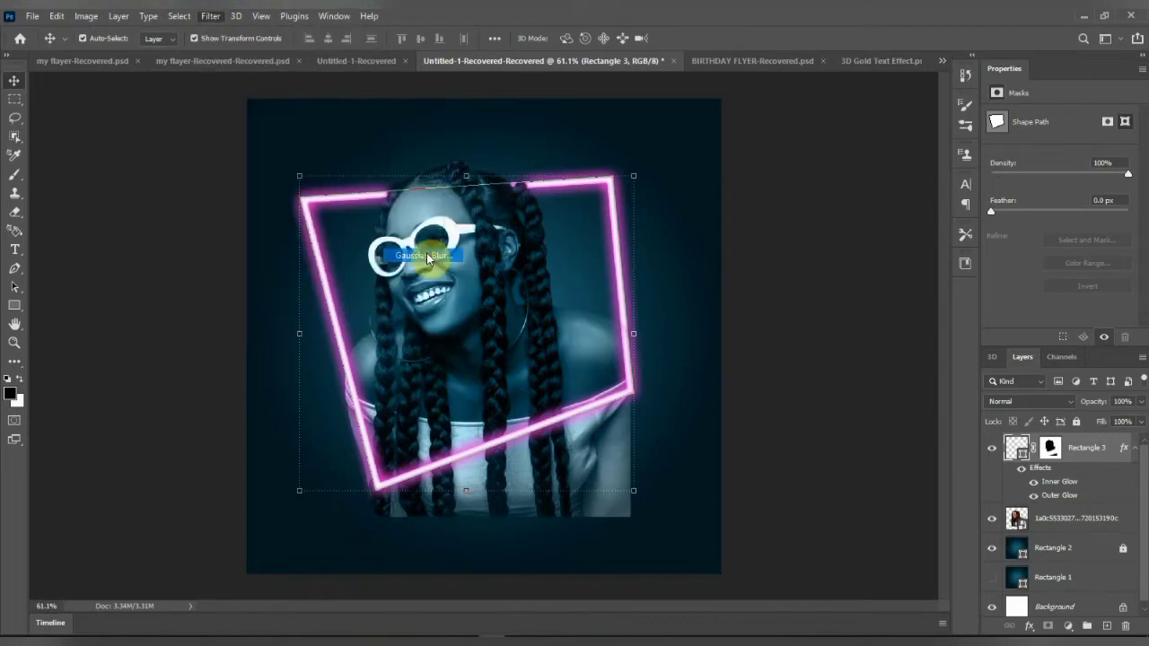
click(549, 251)
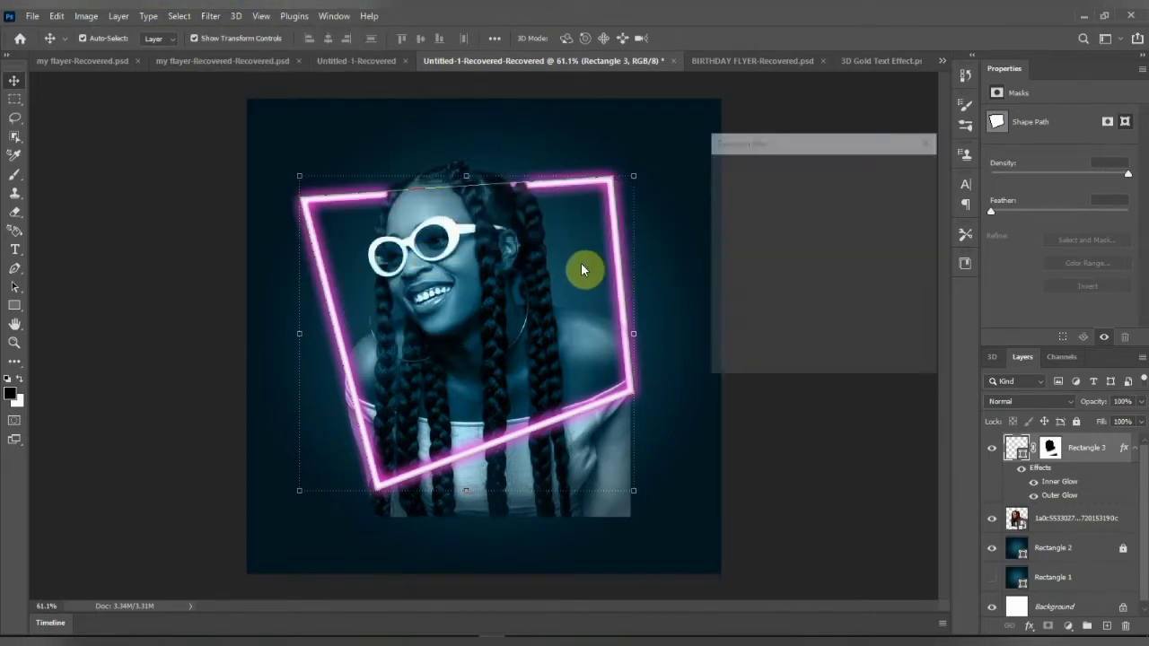
drag(740, 365, 740, 367)
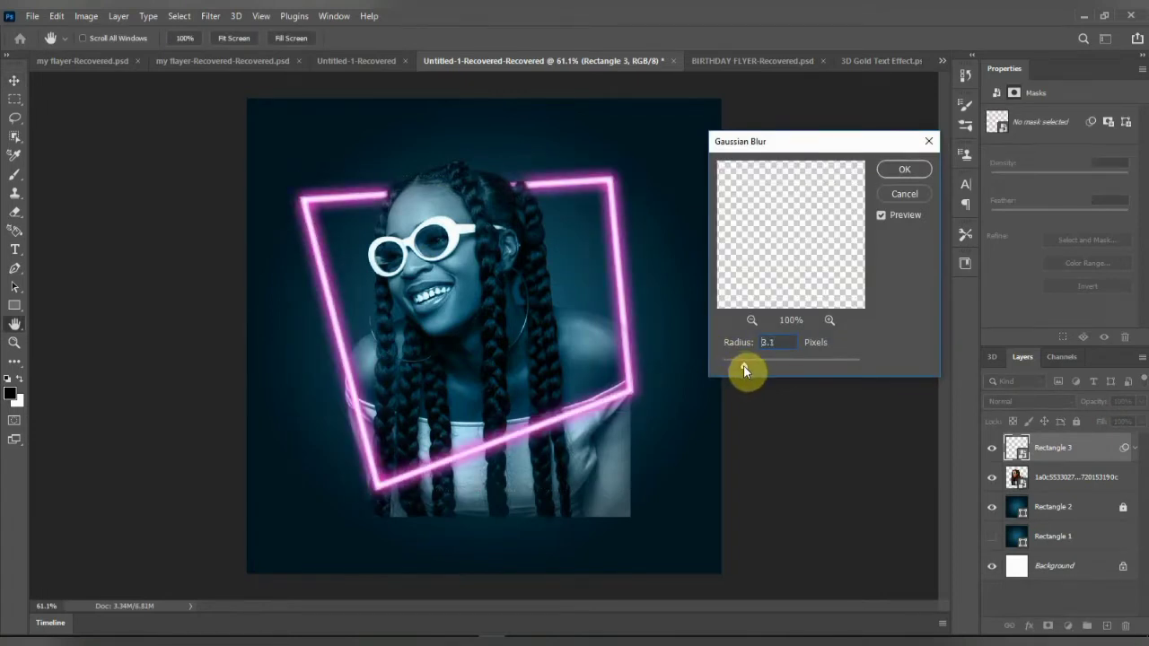
drag(744, 366, 746, 367)
click(903, 171)
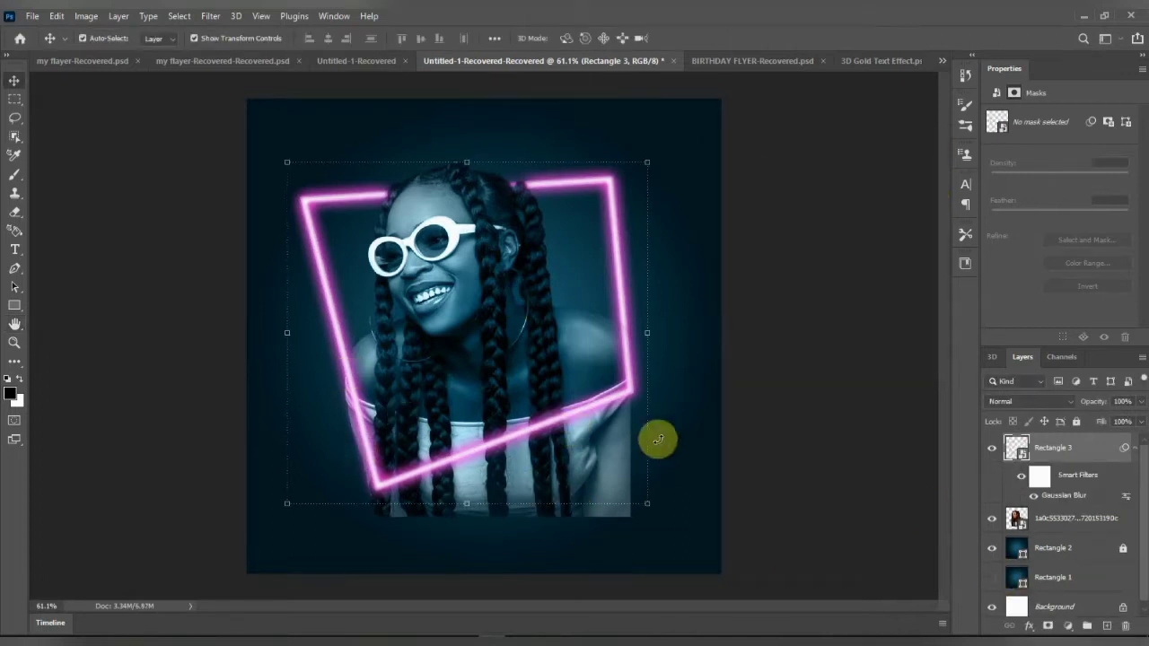
drag(1076, 462, 1108, 625)
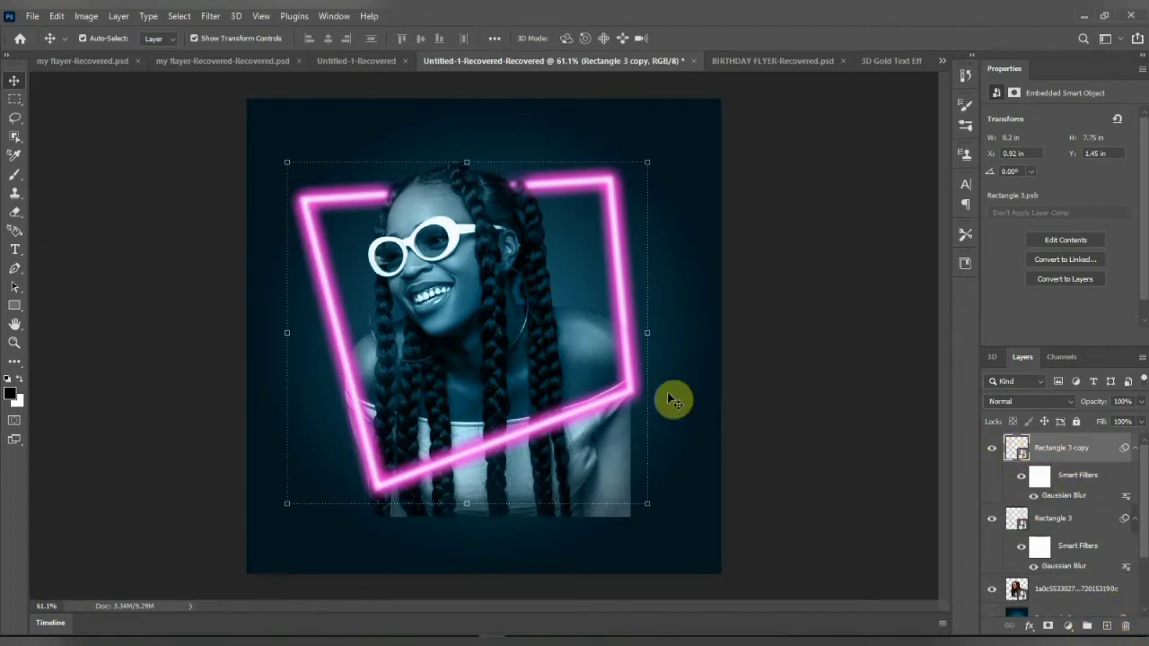
Set the Gaussian Blur radius of the duplicated neon frame to 23.5 pixels and compare the glow with the copy hidden and shown.
double_click(1076, 495)
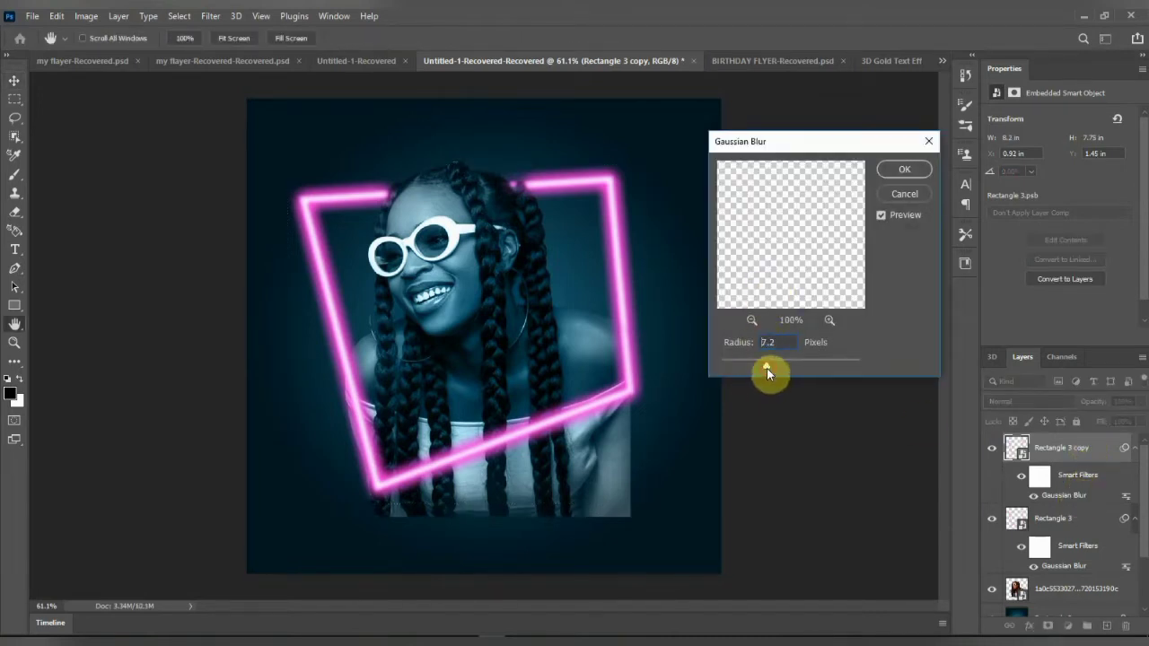
drag(767, 368, 787, 370)
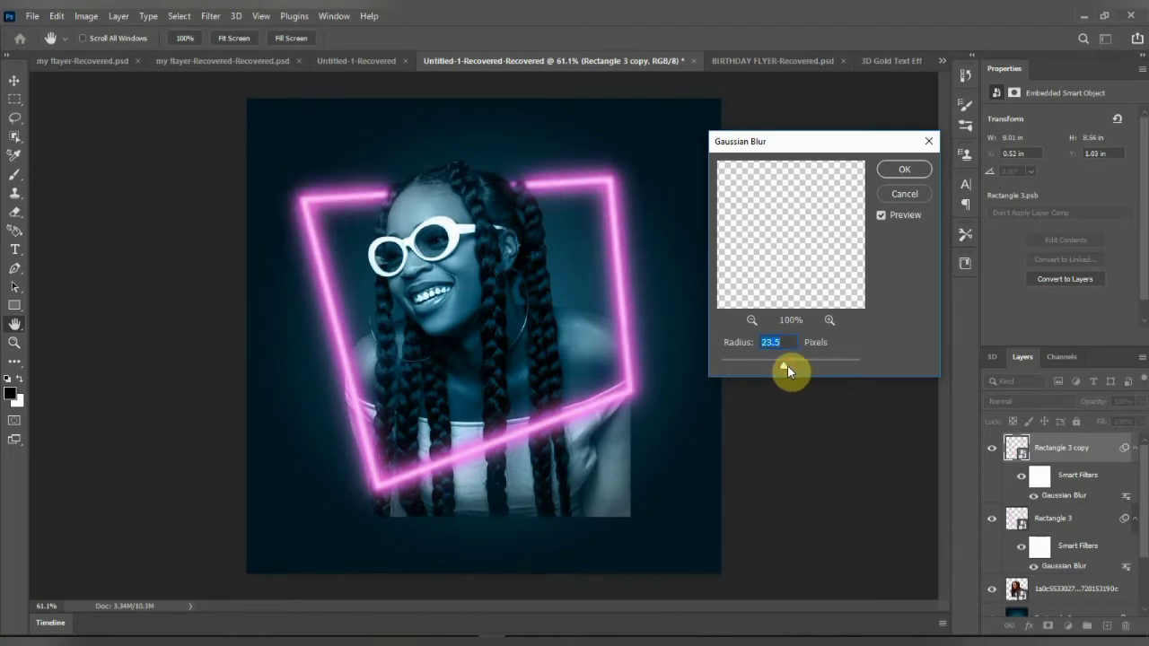
click(789, 366)
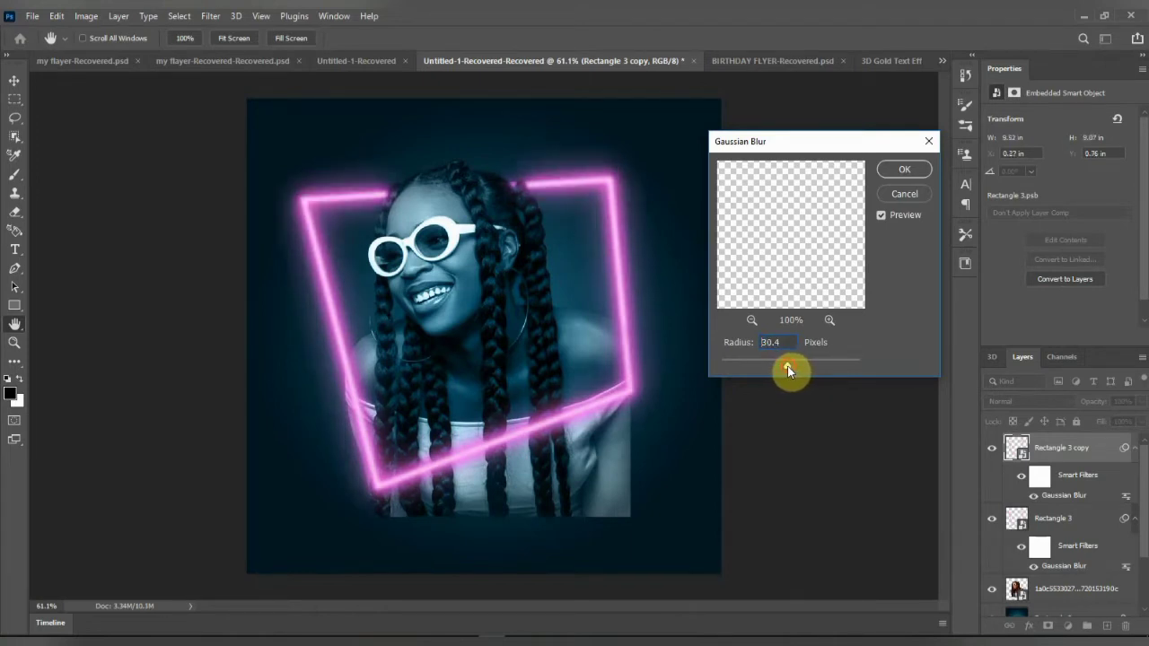
drag(786, 366, 786, 366)
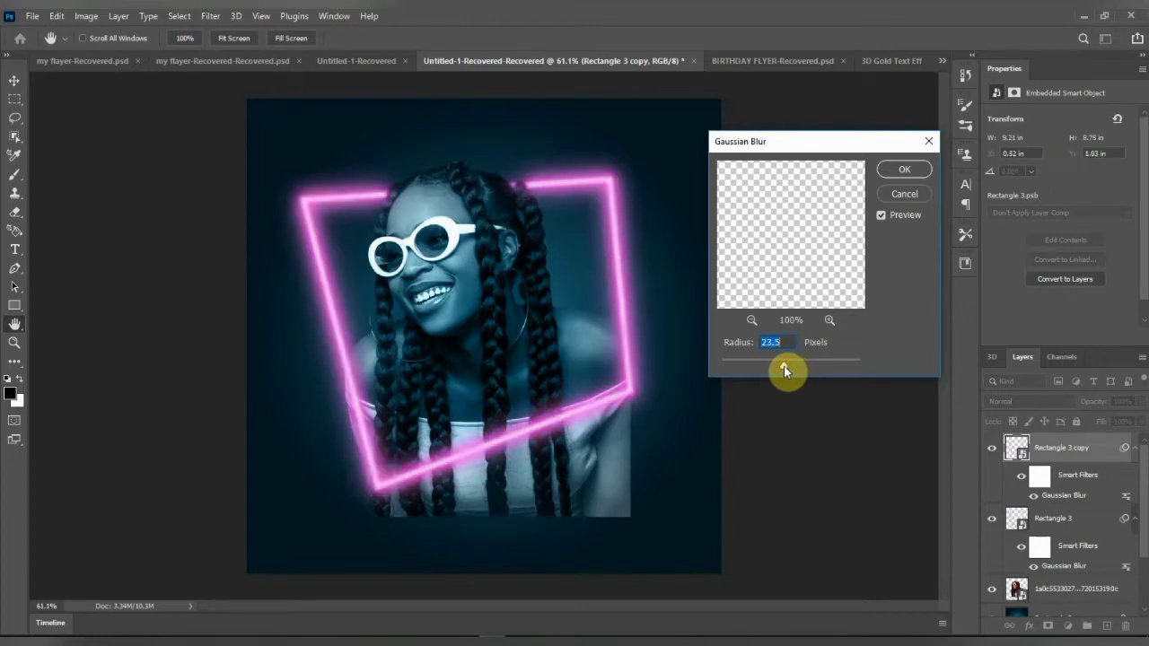
click(893, 171)
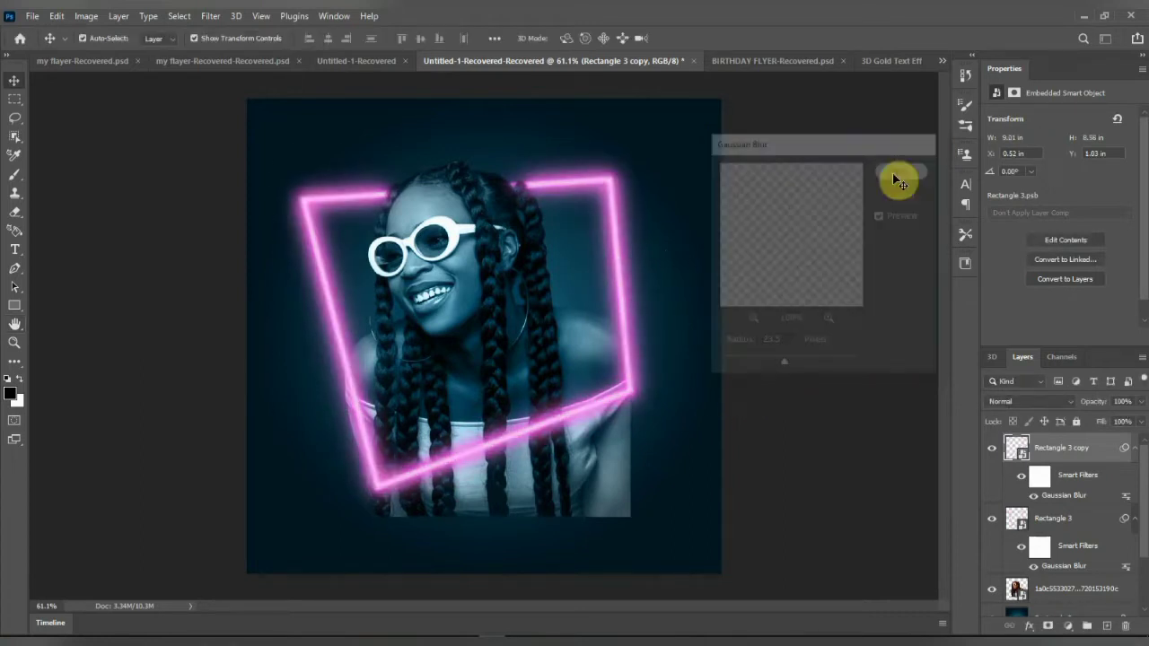
click(992, 448)
click(992, 451)
click(992, 451)
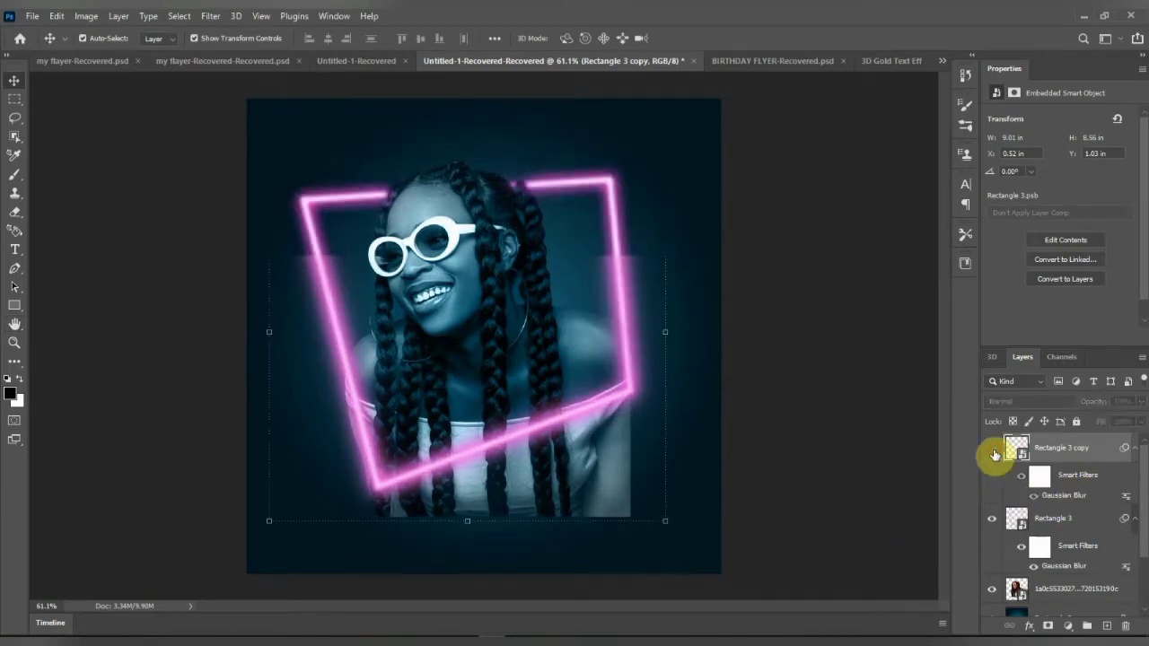
click(992, 451)
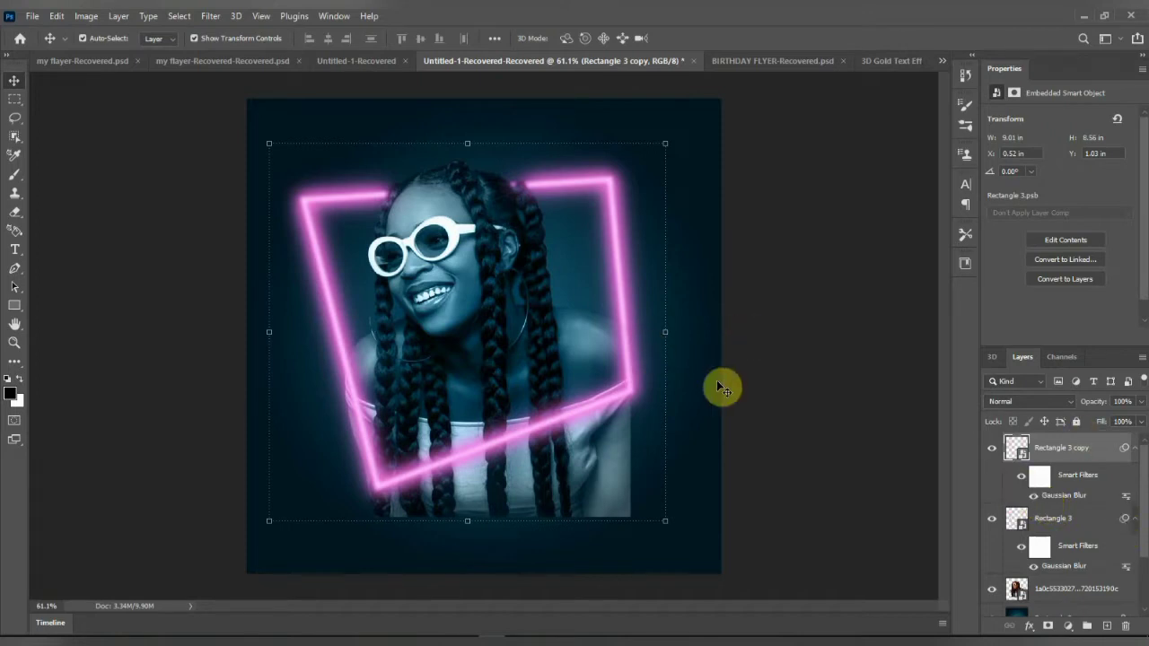
Add a Hue/Saturation adjustment layer above the neon frame copy with Colorize enabled.
click(1029, 625)
click(1067, 627)
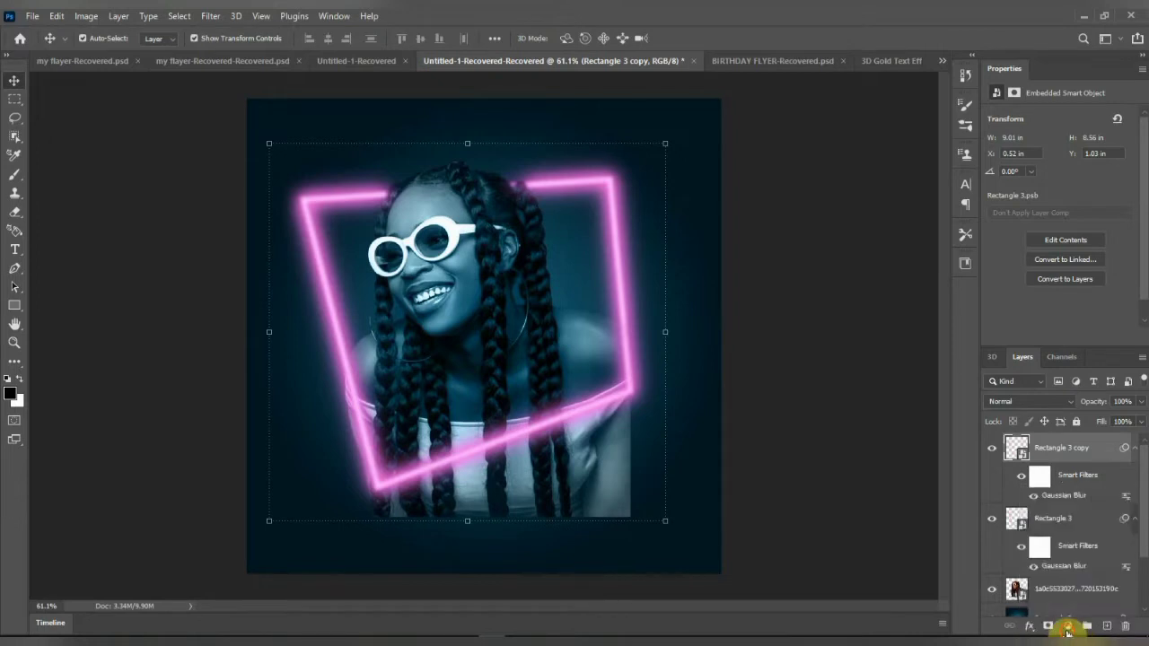
click(1074, 493)
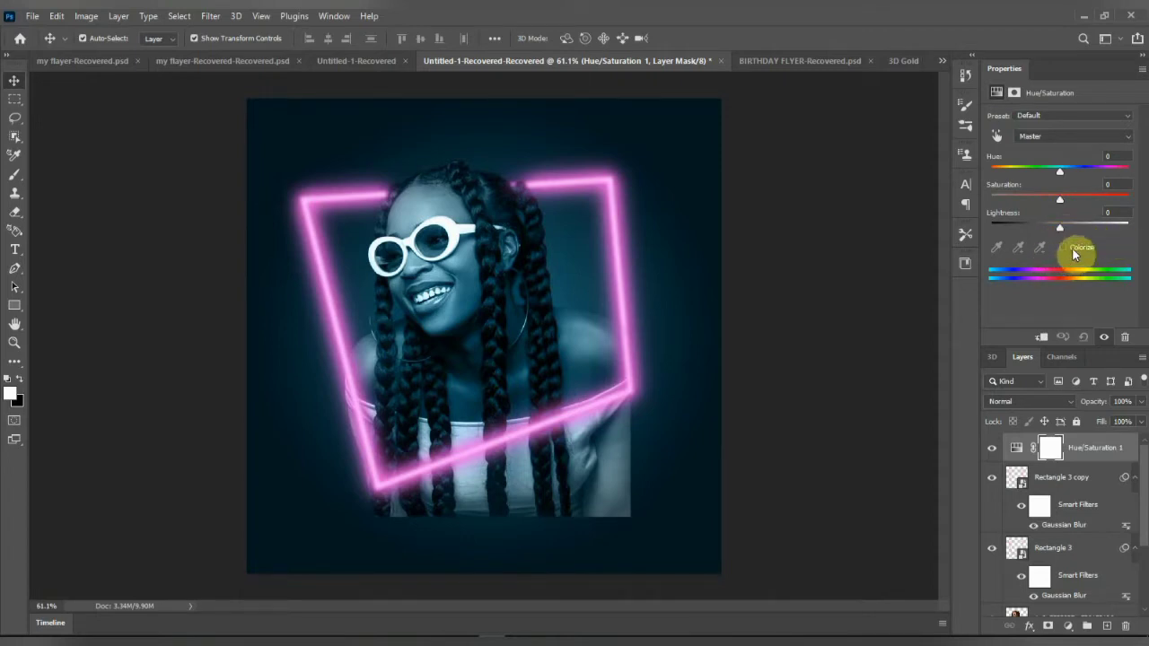
click(1071, 246)
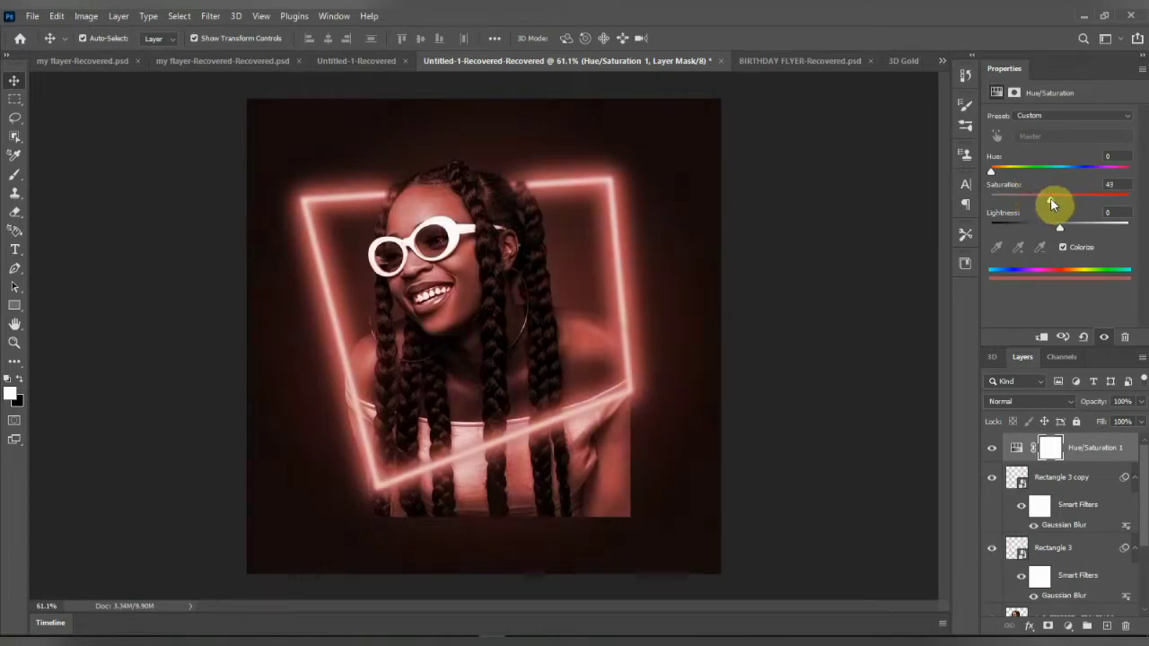
Tint the whole flyer purple by setting the adjustment's hue to 279 and its saturation to 100.
drag(1052, 204, 1049, 205)
drag(993, 172, 1079, 178)
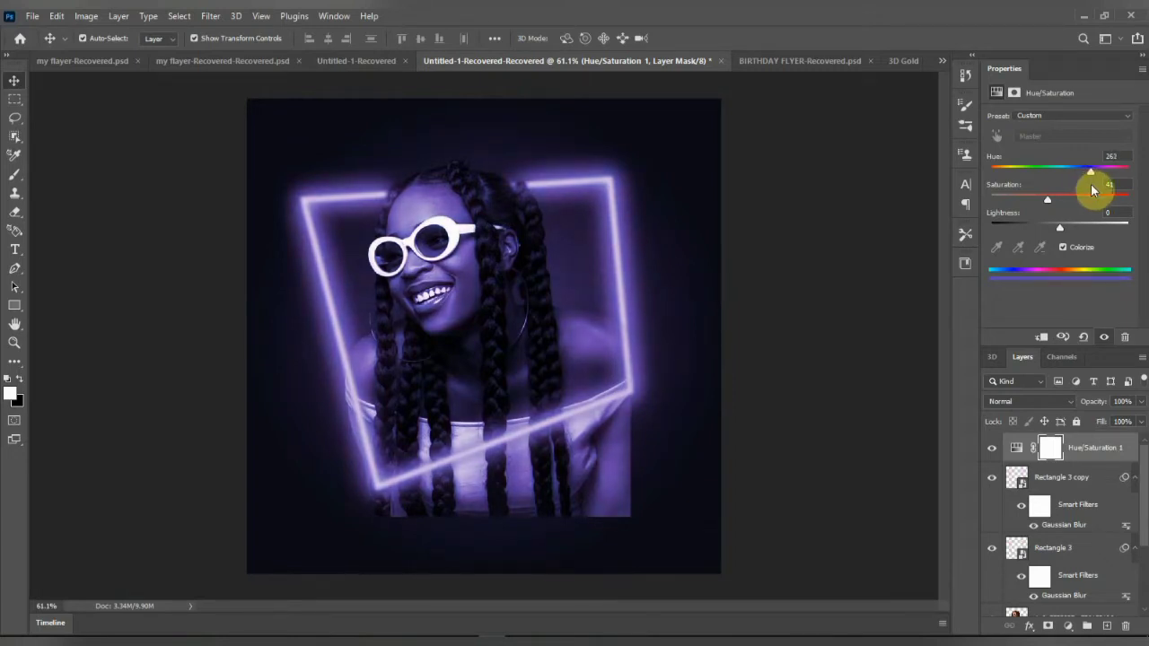
drag(1094, 187, 1102, 201)
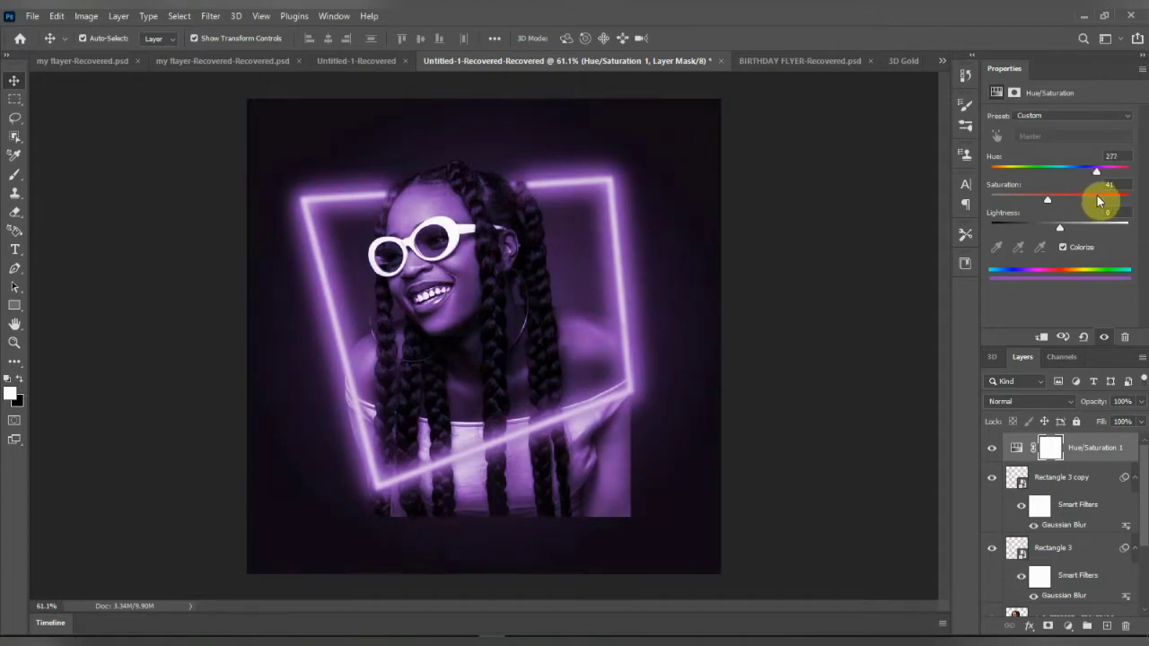
drag(1054, 200, 1128, 206)
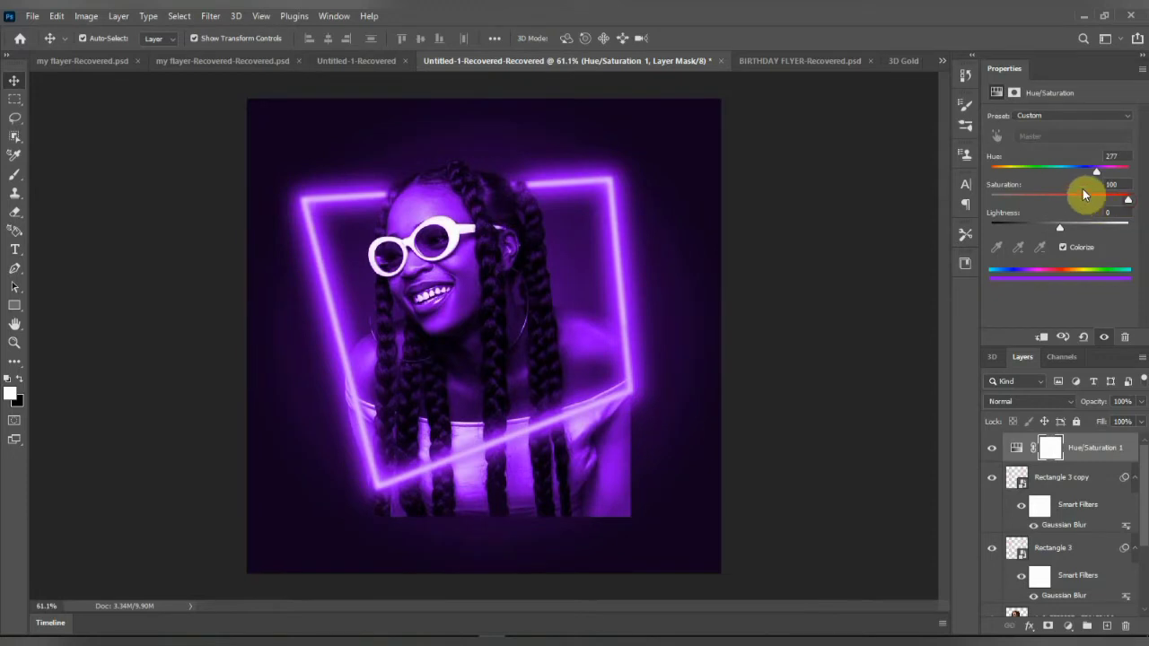
drag(1094, 173, 1102, 203)
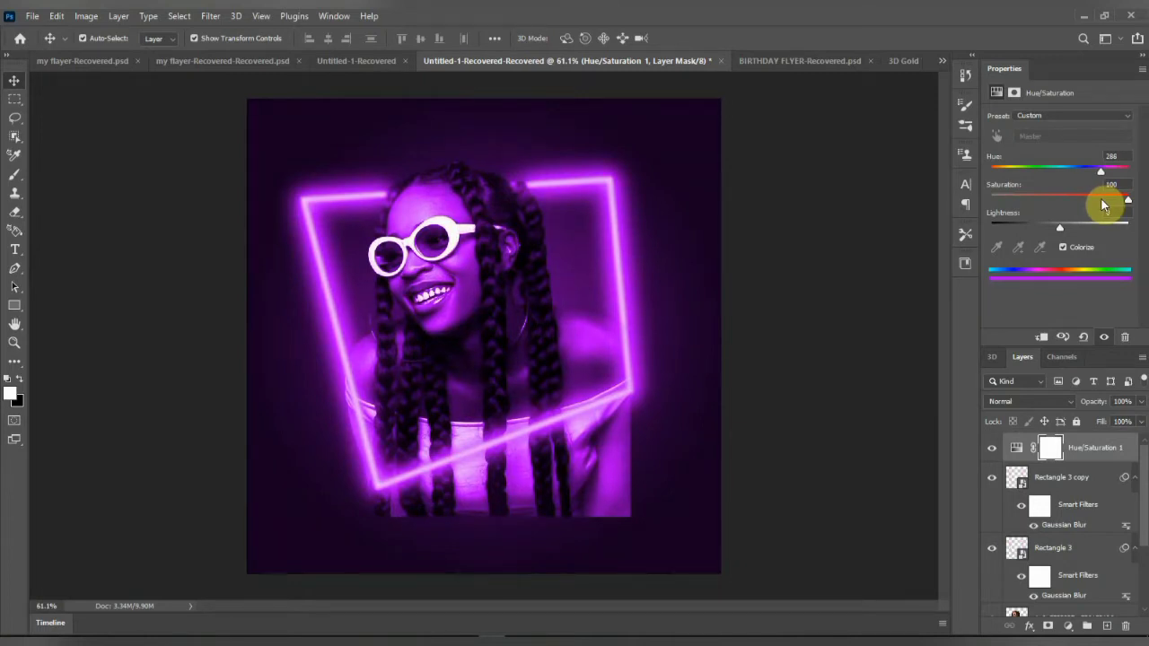
drag(1104, 206, 1099, 206)
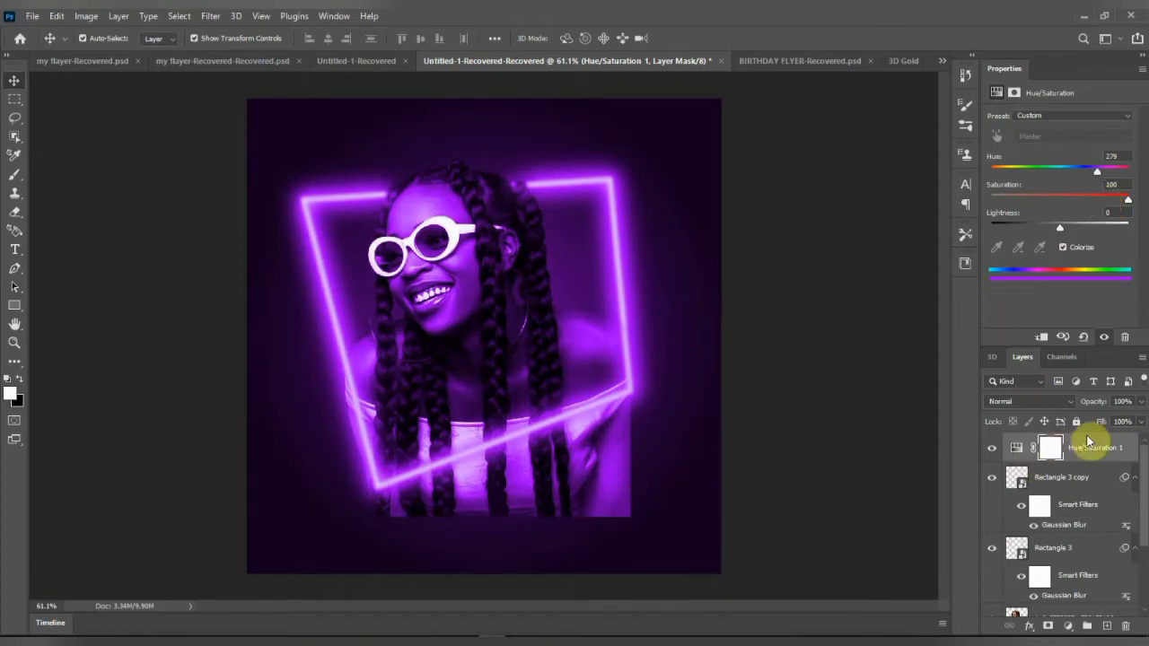
Lower the Hue/Saturation layer's opacity to 70% and check the purple tint on the flyer.
click(1140, 401)
drag(1138, 419, 1116, 422)
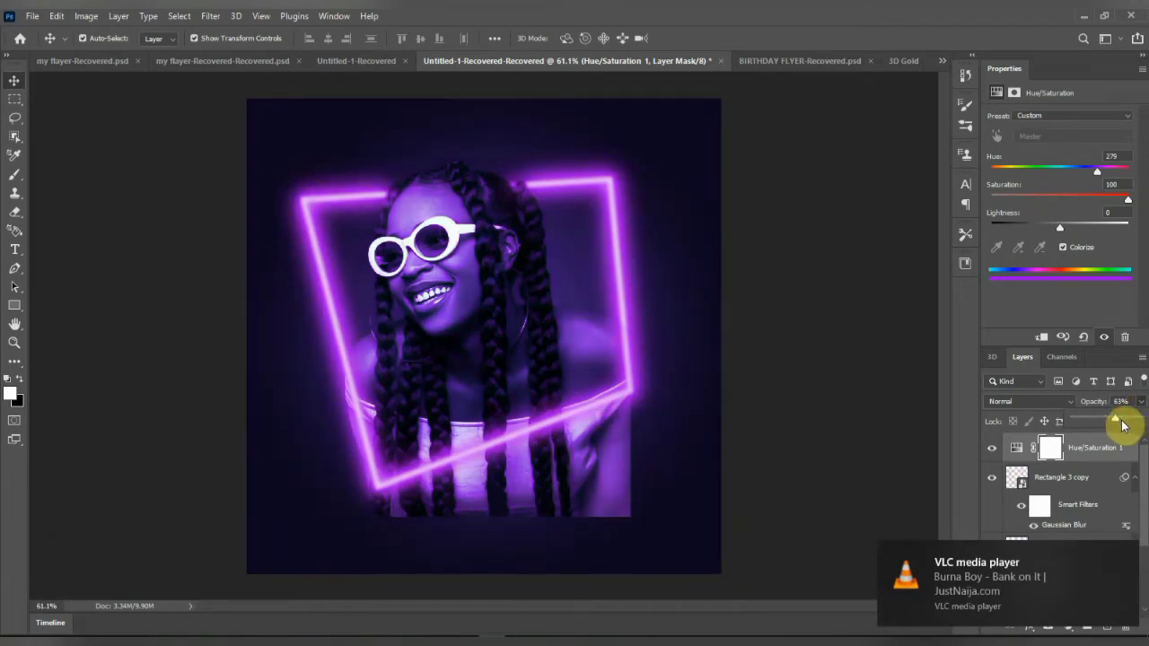
drag(1121, 425, 1103, 423)
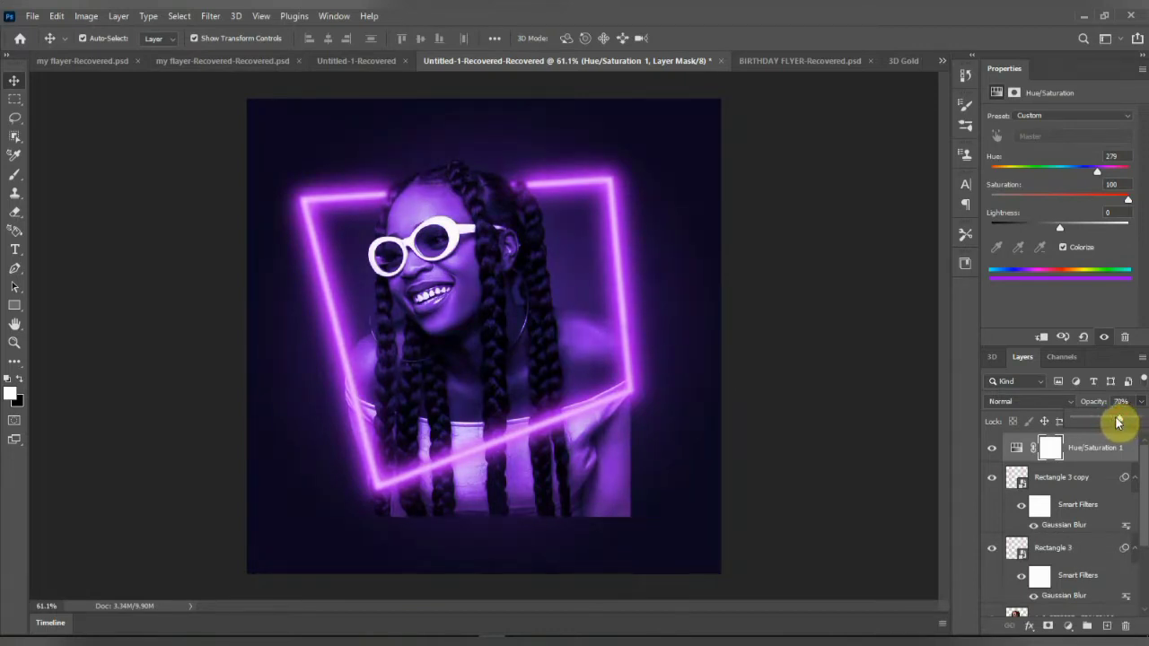
click(836, 428)
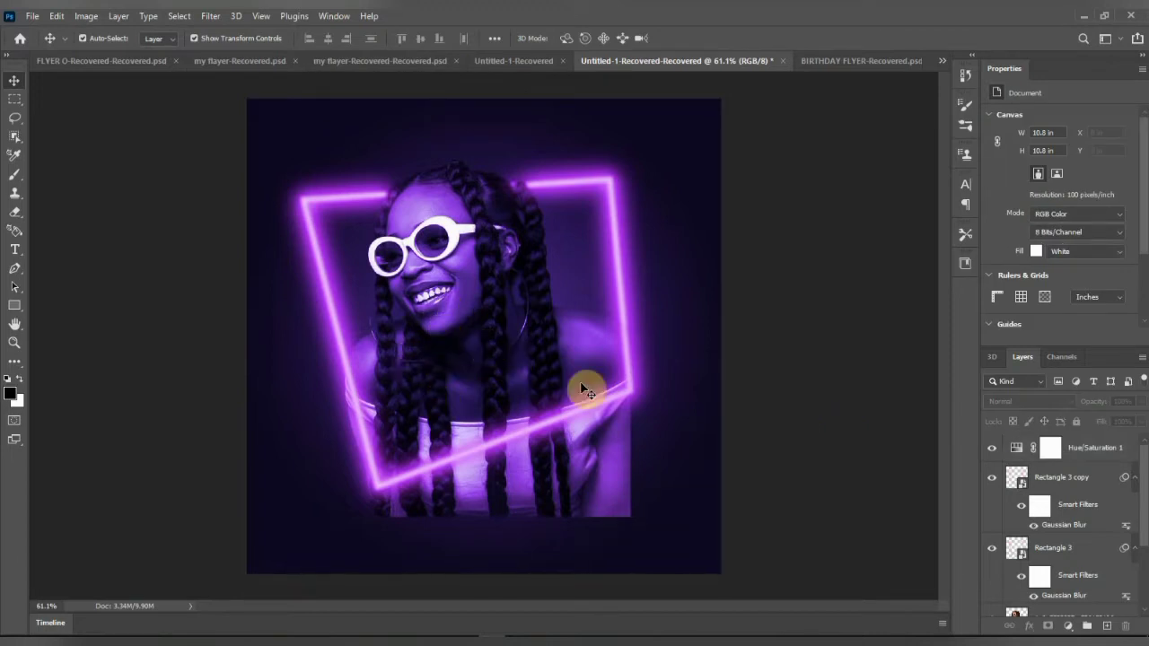
scroll(556, 314, down, 1)
scroll(467, 312, up, 2)
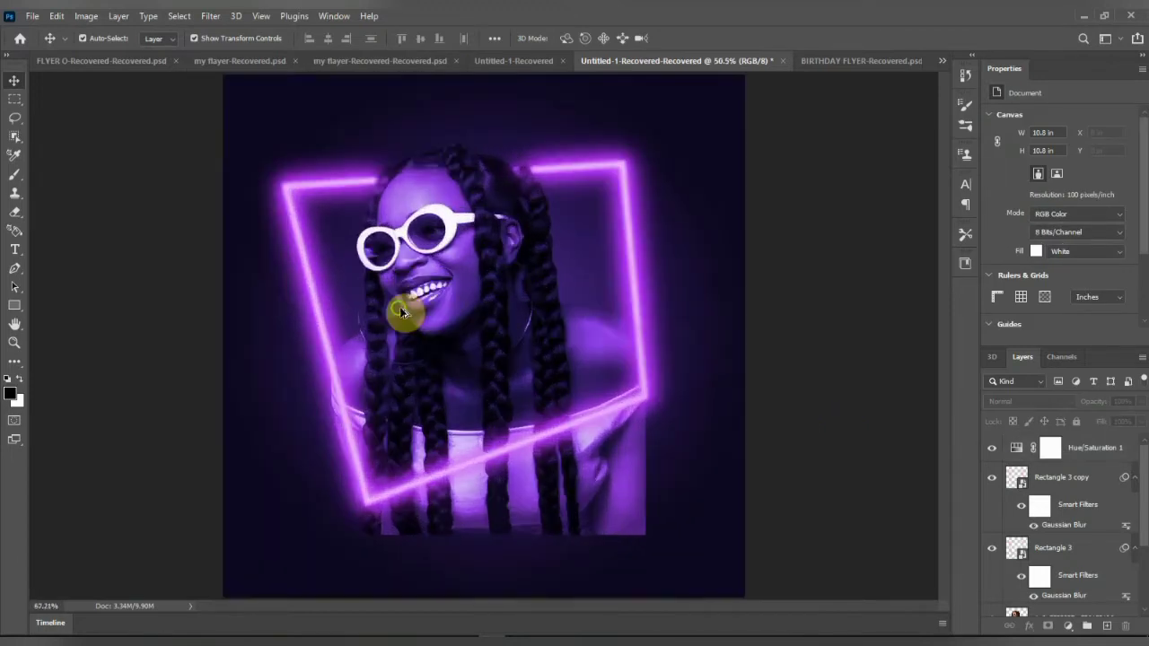
scroll(395, 310, up, 1)
scroll(403, 312, down, 1)
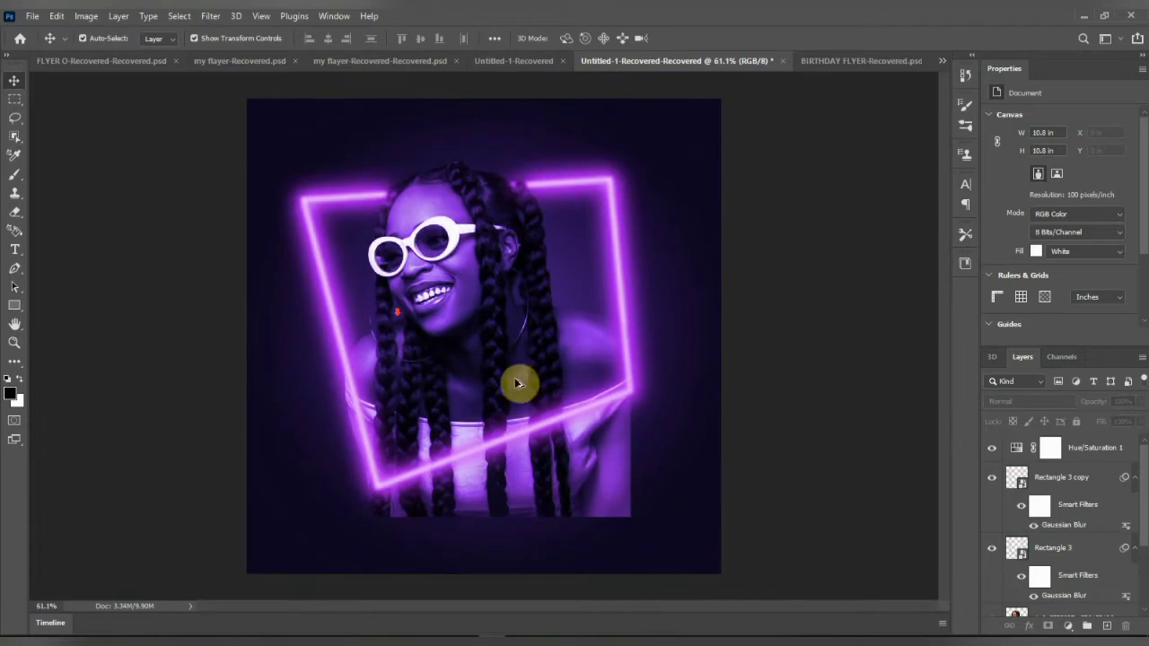
Fine-tune the Hue/Saturation layer's opacity to 66% and inspect the tint on the portrait and frame.
click(1107, 447)
click(1138, 403)
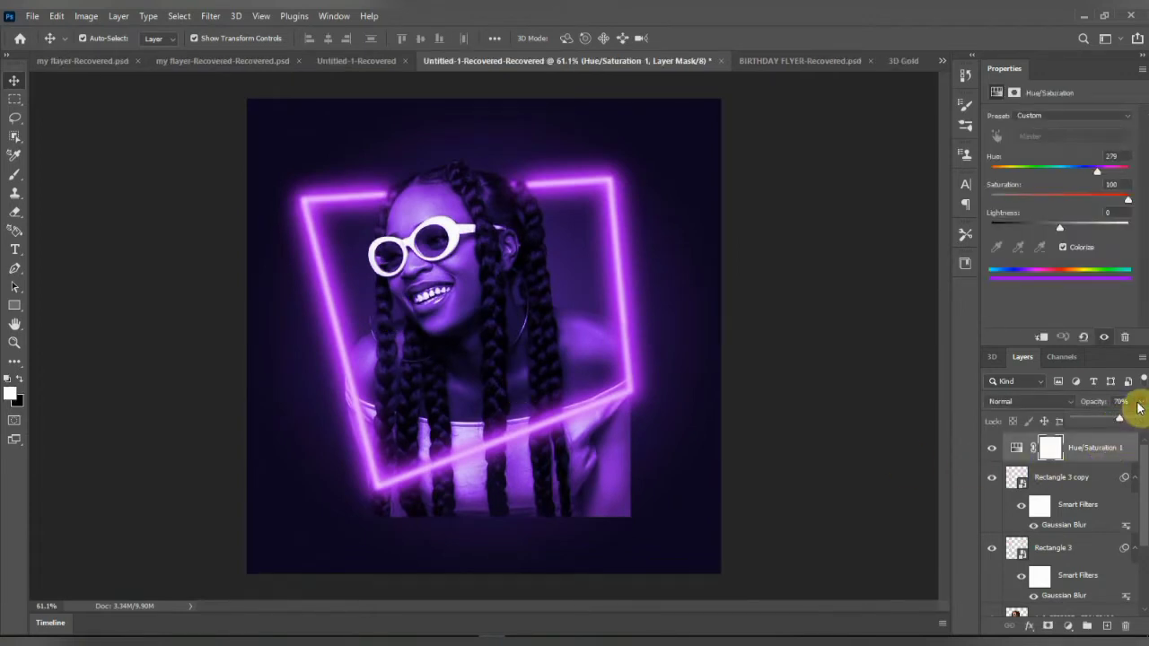
drag(1120, 417, 1119, 422)
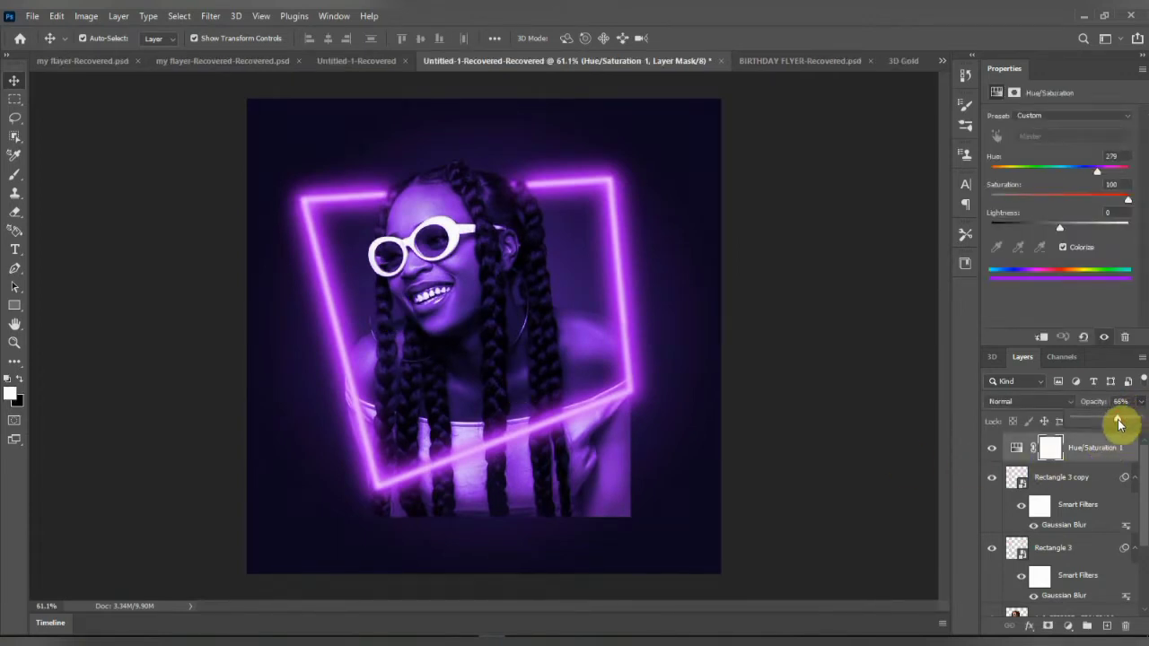
click(853, 386)
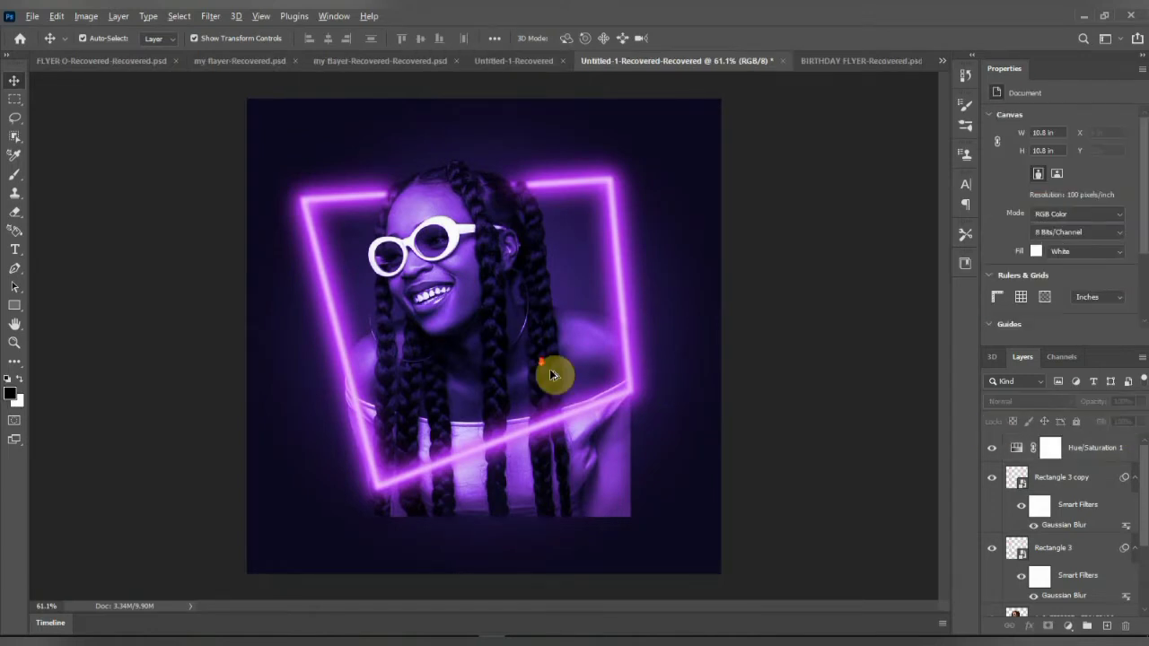
scroll(533, 371, down, 2)
scroll(404, 404, up, 3)
scroll(384, 411, down, 1)
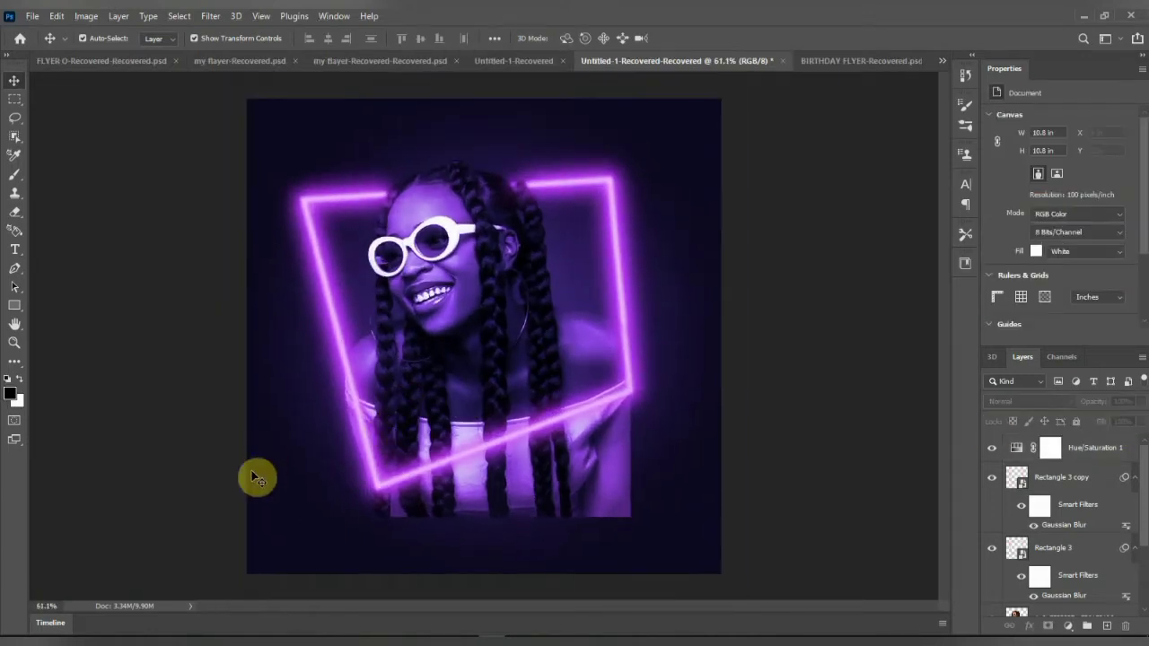
Draw a full-width rectangle of about 1182 x 221 px across the bottom of the flyer and fill it white.
click(15, 305)
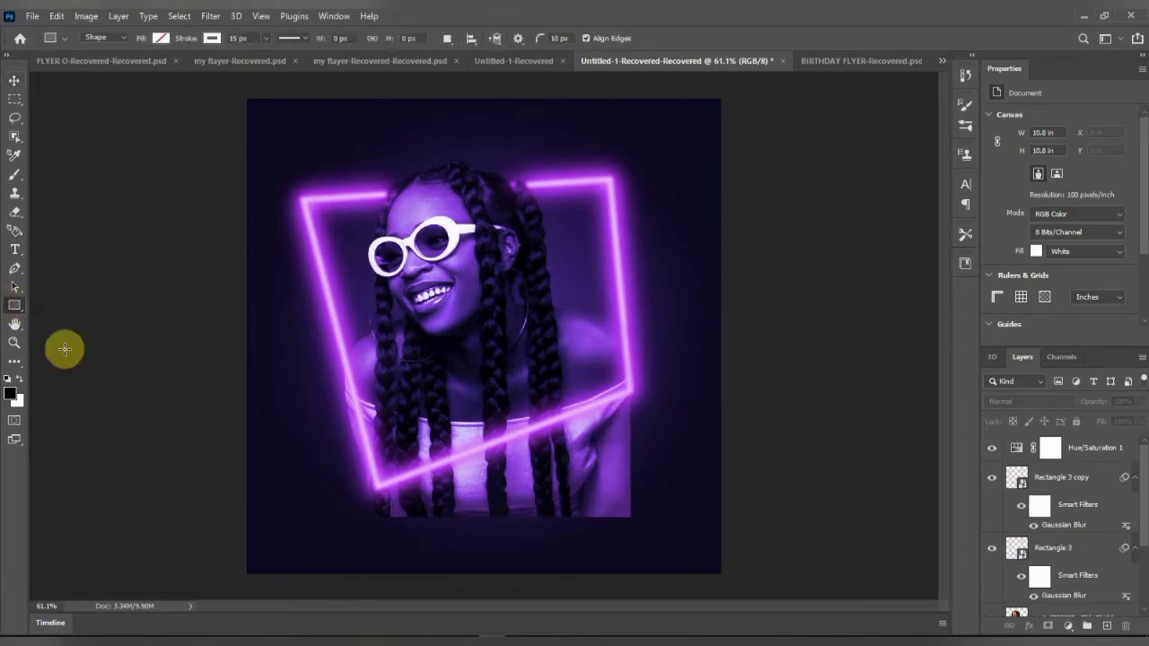
mouse_move(225, 483)
mouse_down()
mouse_move(341, 541)
mouse_move(672, 557)
mouse_move(747, 576)
mouse_up()
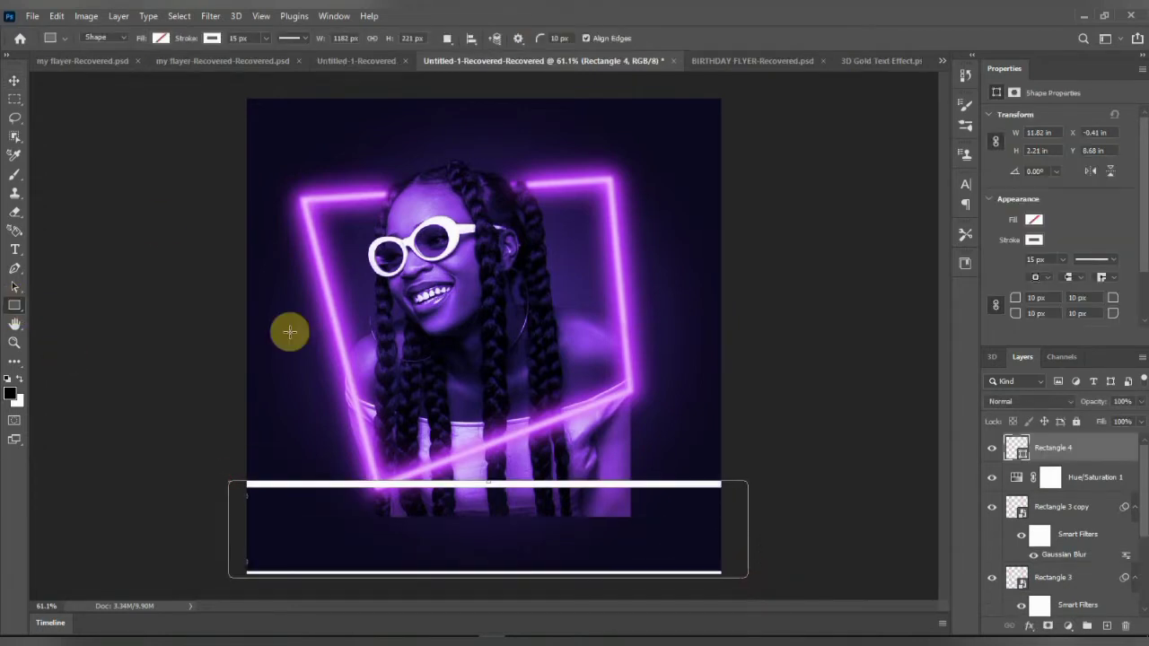
click(161, 38)
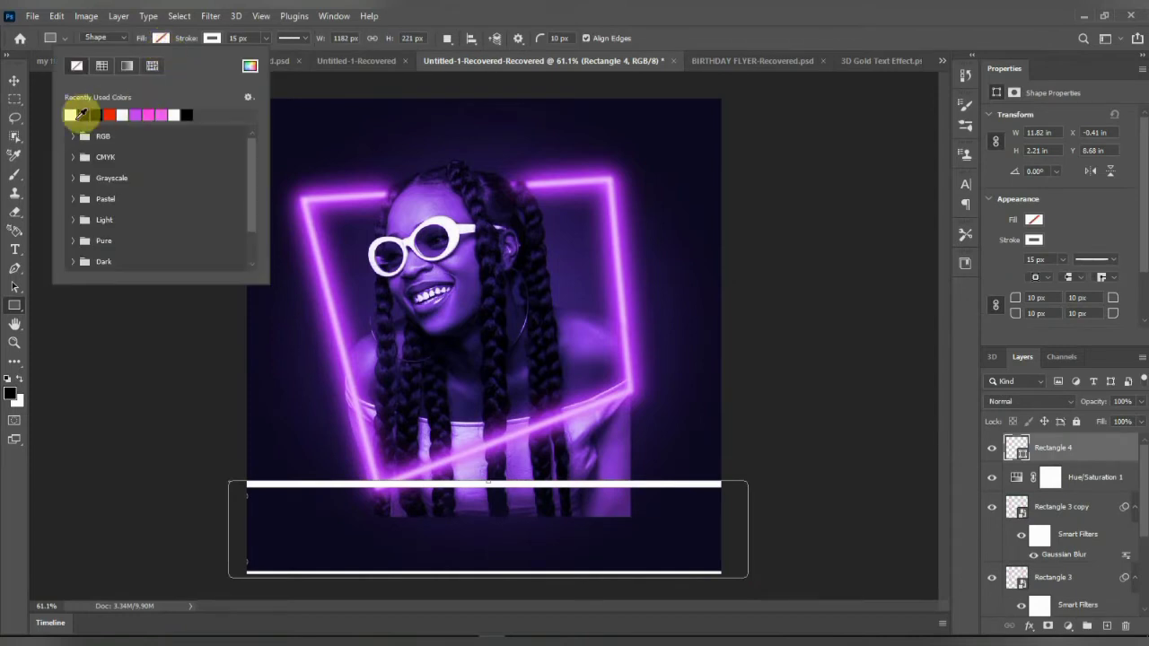
click(70, 115)
click(14, 81)
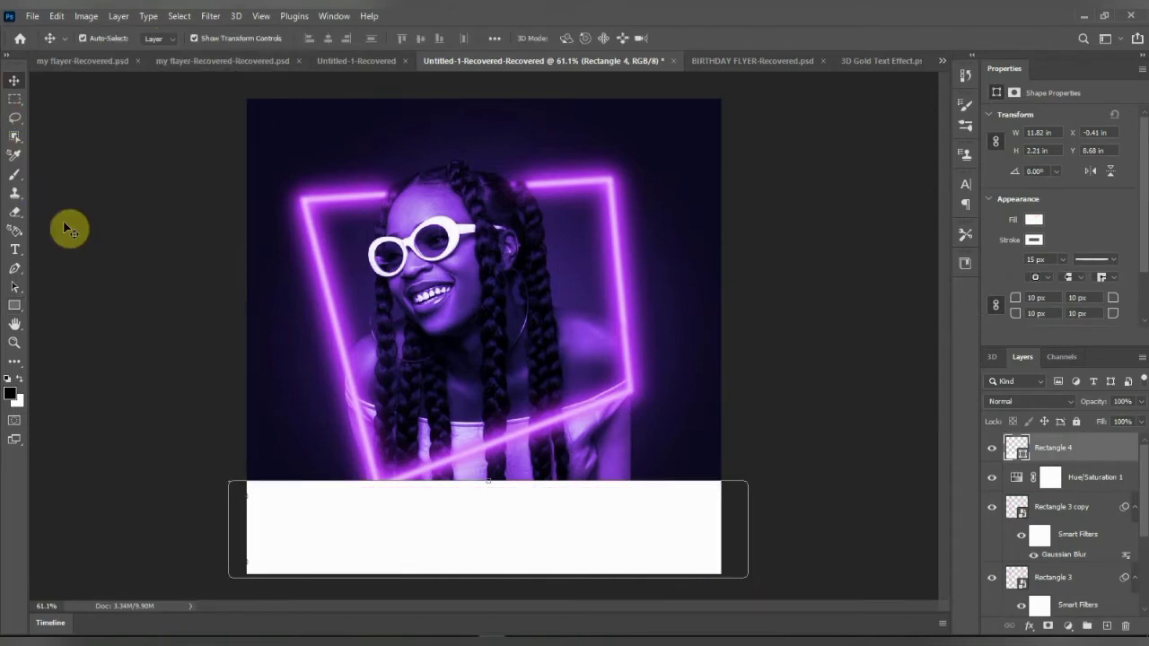
click(139, 392)
scroll(332, 490, down, 3)
scroll(329, 490, up, 3)
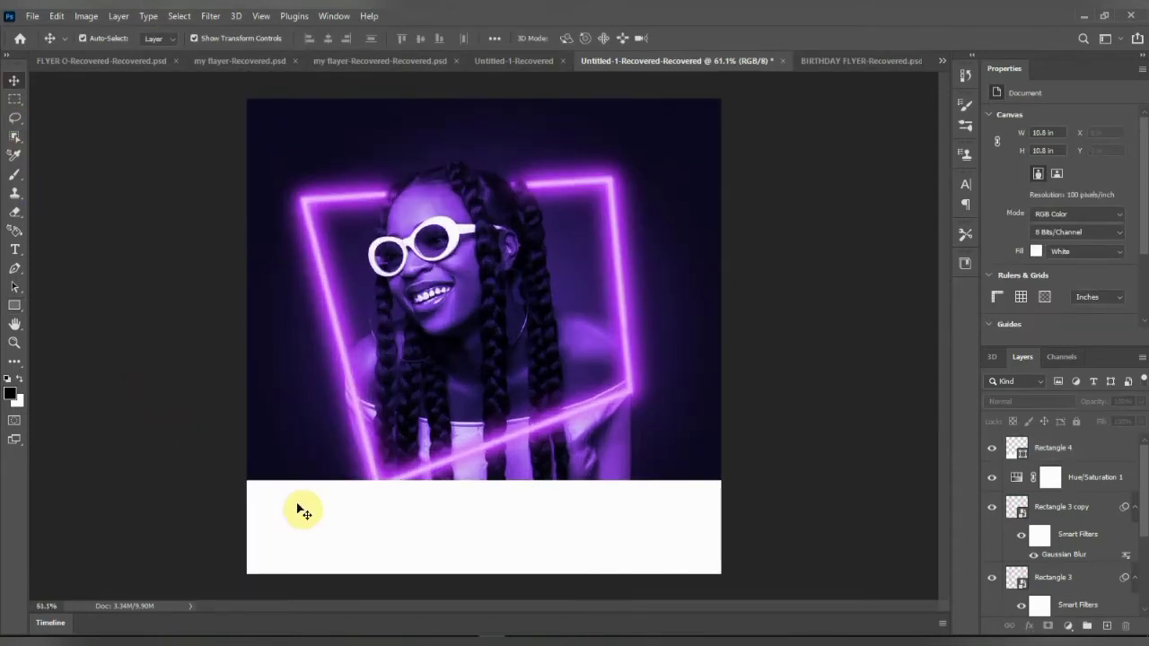
Move the white band slightly lower so it covers less of the portrait and the frame's bottom corner is uncovered.
drag(398, 519, 412, 529)
click(139, 211)
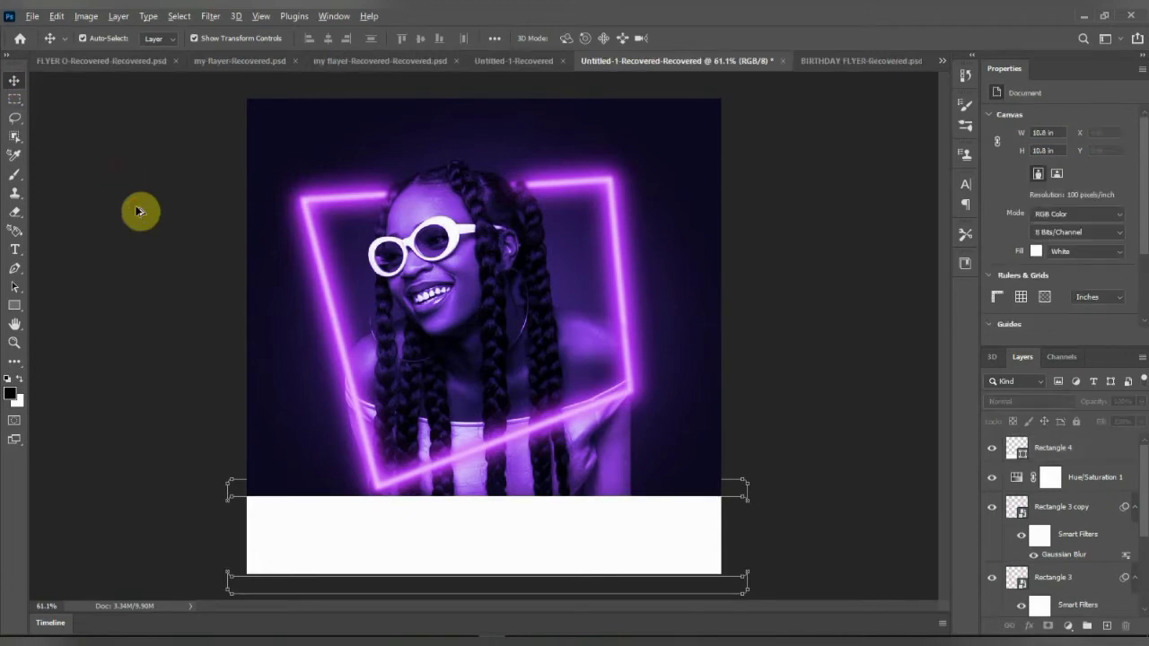
scroll(451, 362, down, 2)
scroll(441, 166, up, 2)
scroll(455, 234, down, 1)
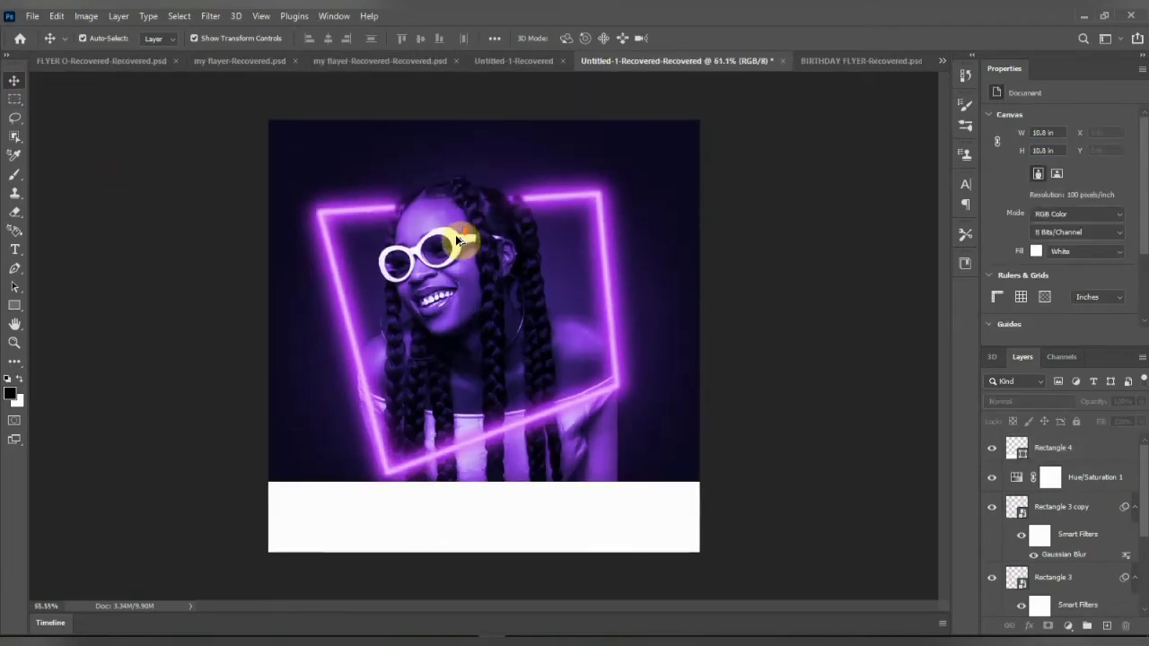
Add a layer mask to the portrait and fade her lower body into the background above the white band with a white-to-black linear gradient.
click(613, 479)
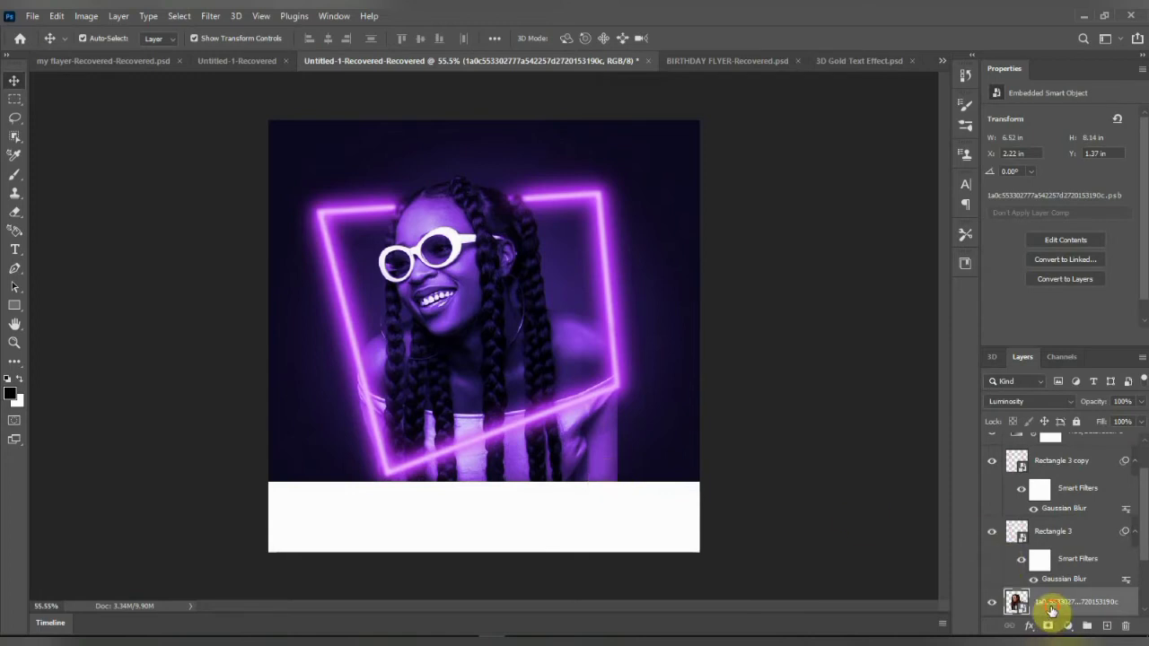
click(1045, 625)
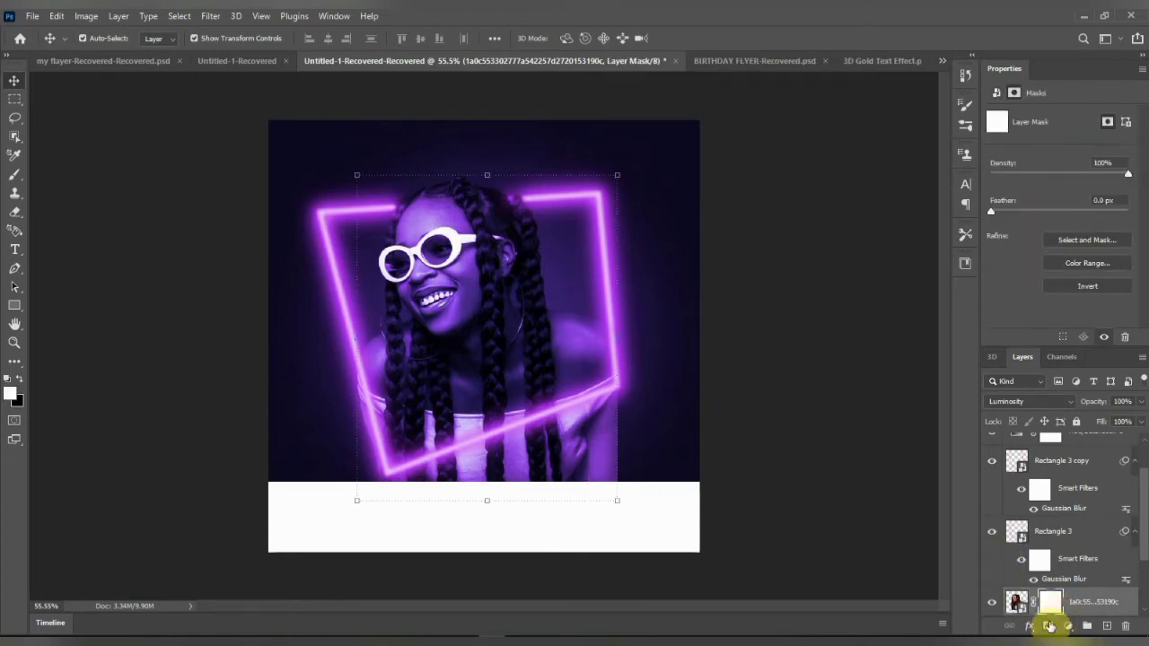
click(21, 365)
click(83, 560)
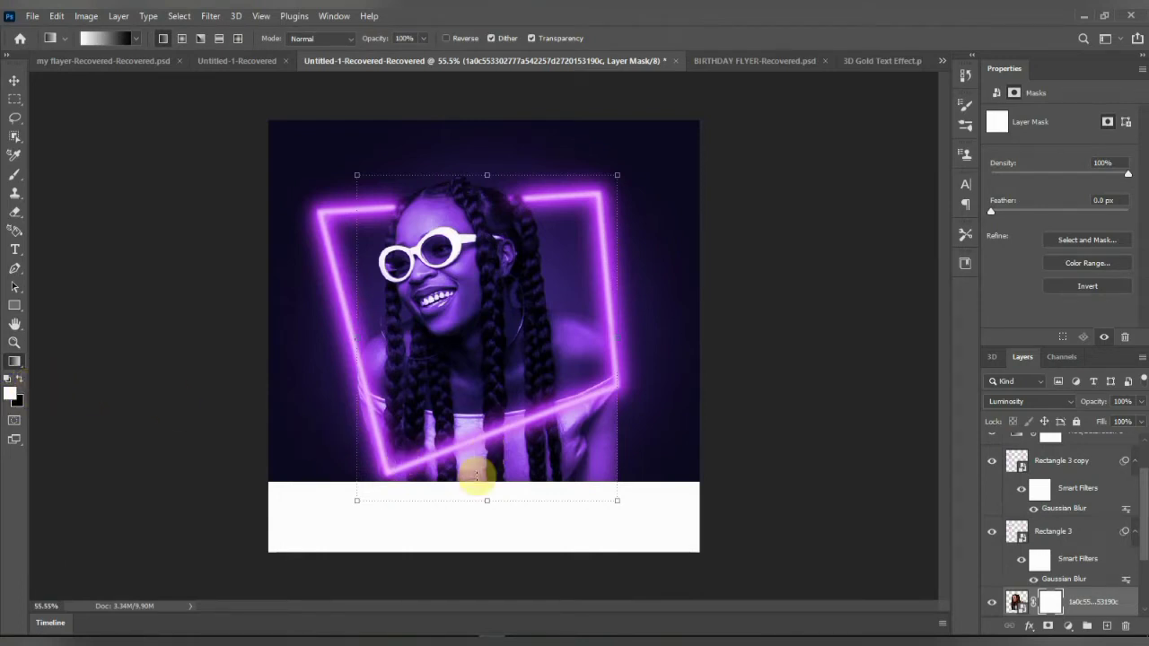
mouse_move(476, 469)
mouse_down()
mouse_move(477, 349)
mouse_move(475, 489)
mouse_up()
drag(560, 346, 558, 503)
drag(510, 336, 518, 496)
drag(539, 367, 542, 481)
drag(533, 326, 526, 494)
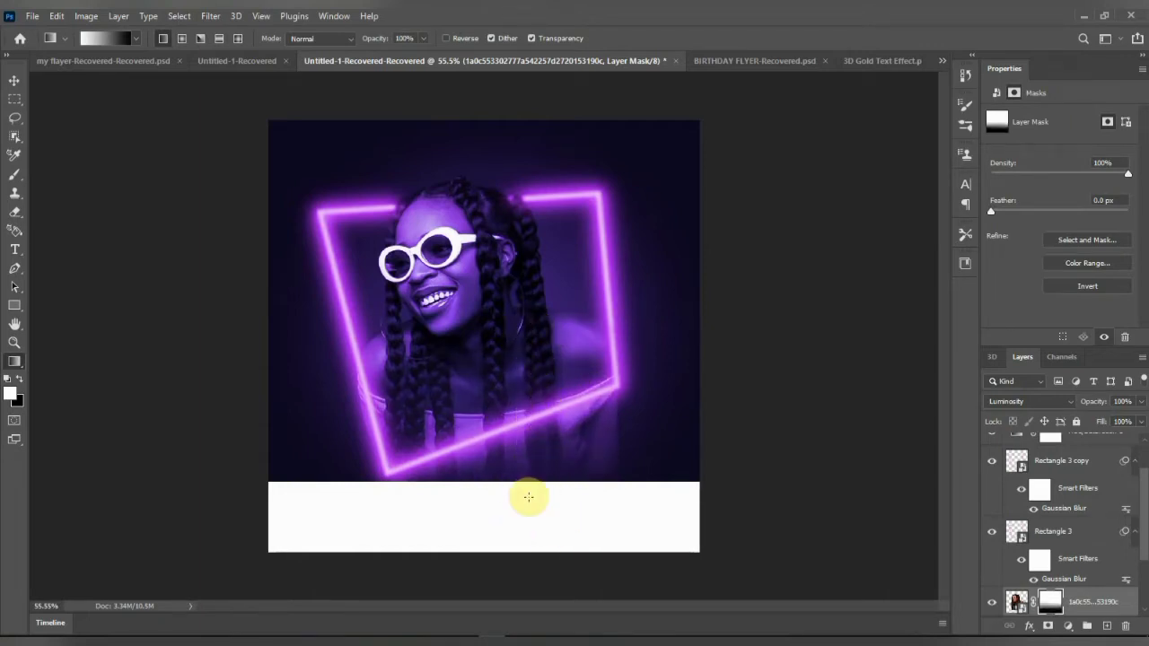
Redraw the linear gradient on the portrait's layer mask so her torso fades out higher, just above the neon frame's lower edge.
drag(526, 331, 524, 433)
drag(516, 359, 524, 433)
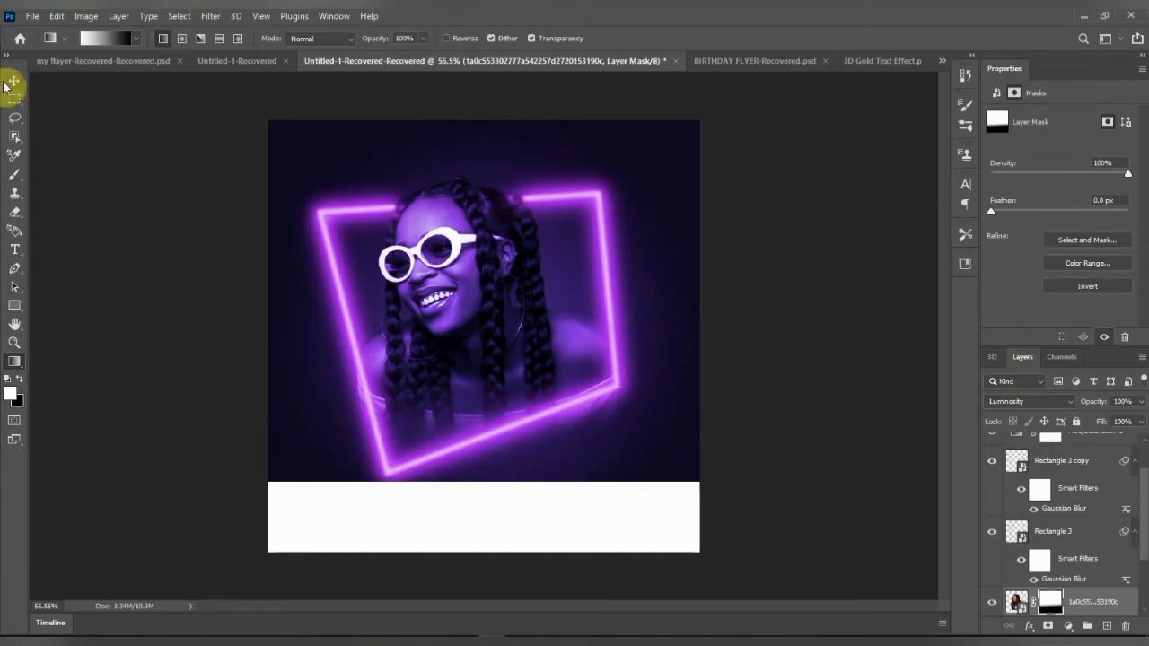
click(9, 83)
click(260, 231)
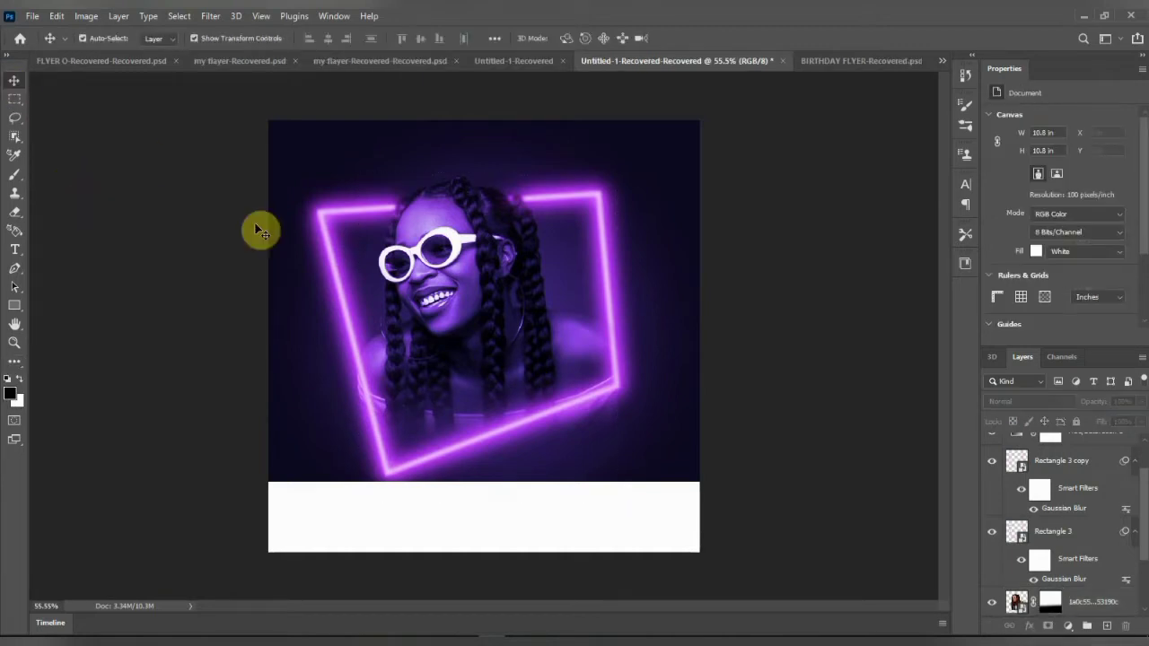
Add the white text CITY LIFE EVENTS above the portrait, on a layer above Rectangle 4, in Tw Cen MT Bold at 18 pt.
scroll(1126, 444, up, 2)
click(1093, 447)
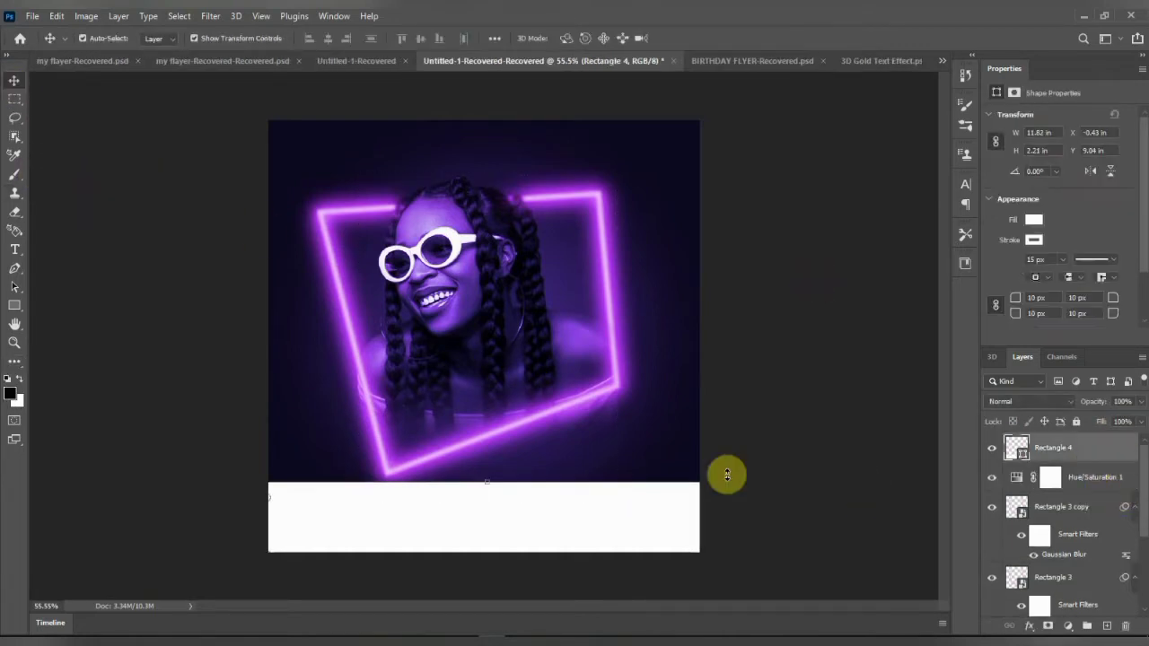
click(16, 255)
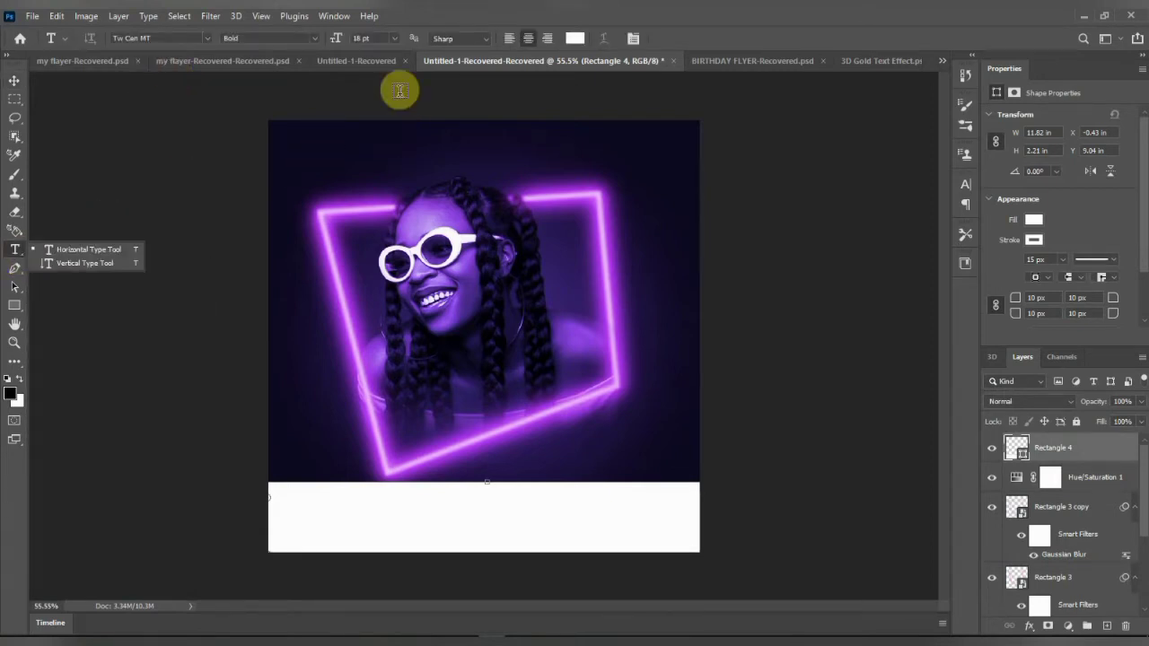
click(524, 259)
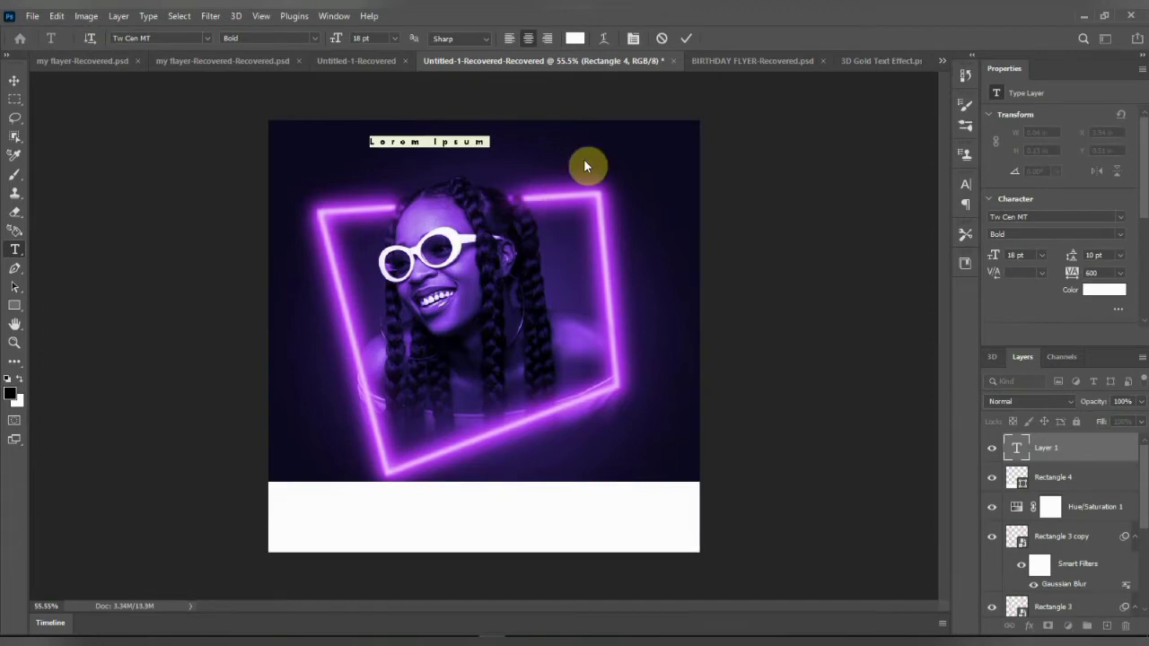
text(CITY)
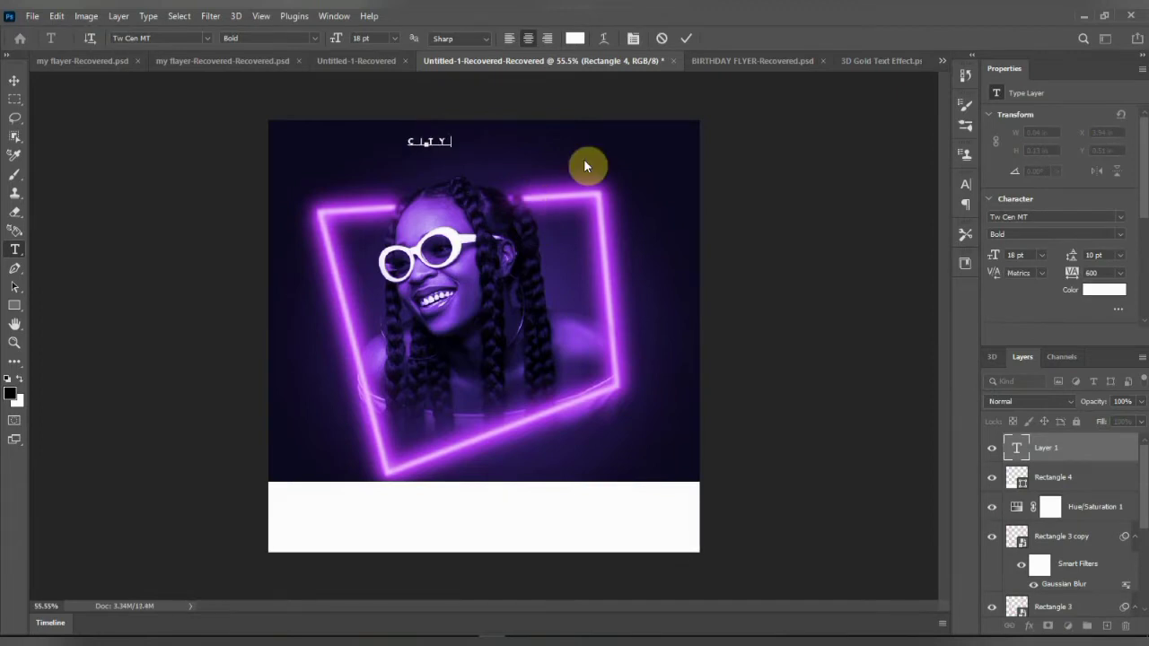
text( L)
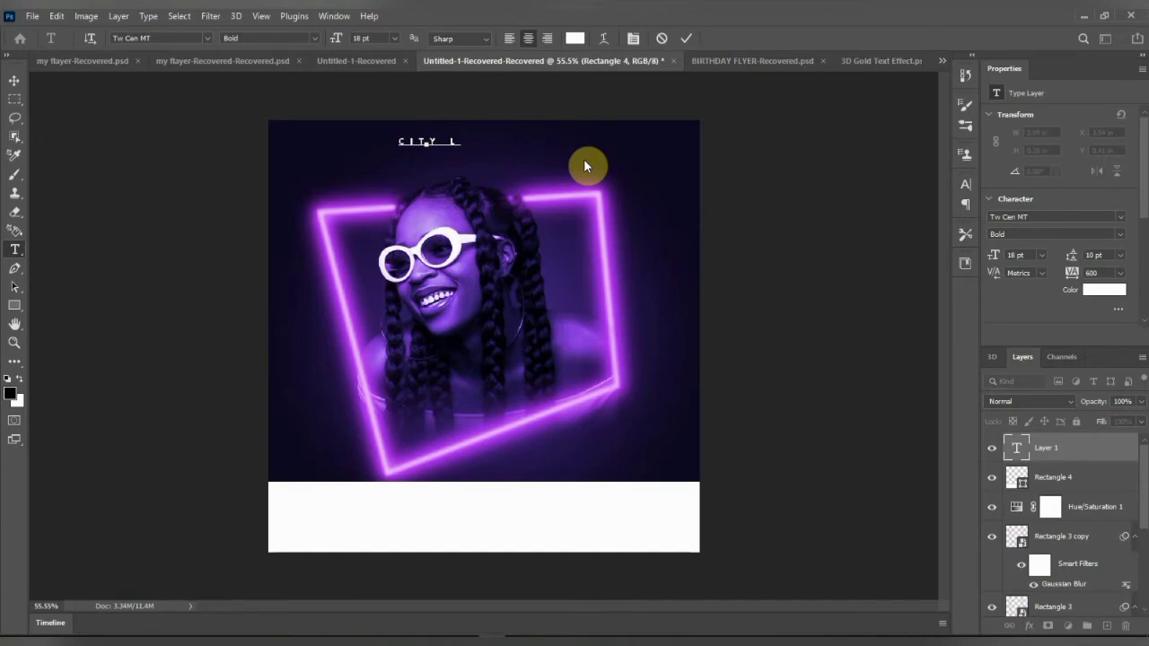
text(IFE EVENTS)
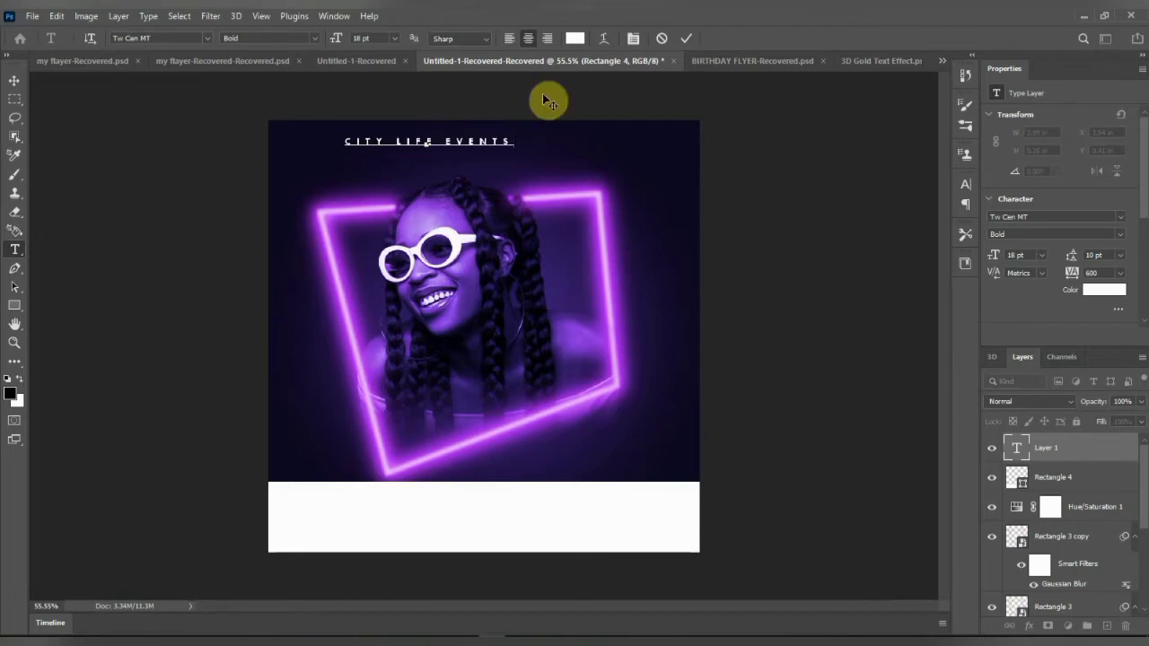
click(686, 38)
Centre the CITY LIFE EVENTS text horizontally at the top of the flyer and place a duplicate directly beneath it.
click(13, 81)
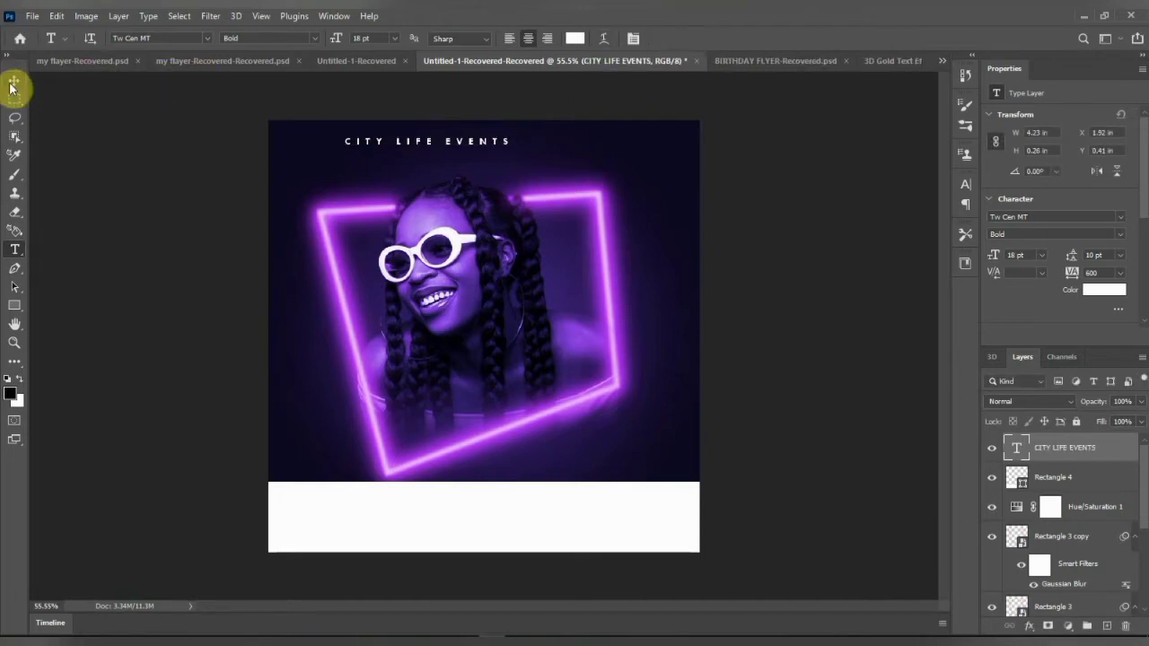
drag(461, 141, 524, 149)
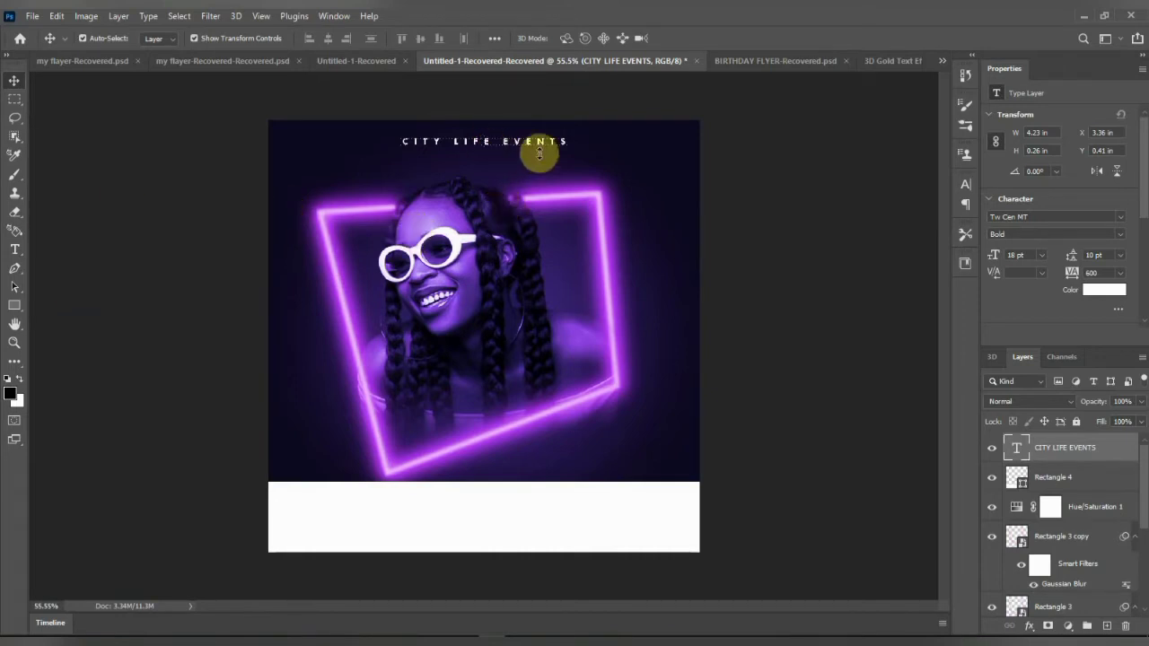
drag(546, 147, 544, 168)
scroll(543, 167, up, 2)
scroll(544, 167, up, 1)
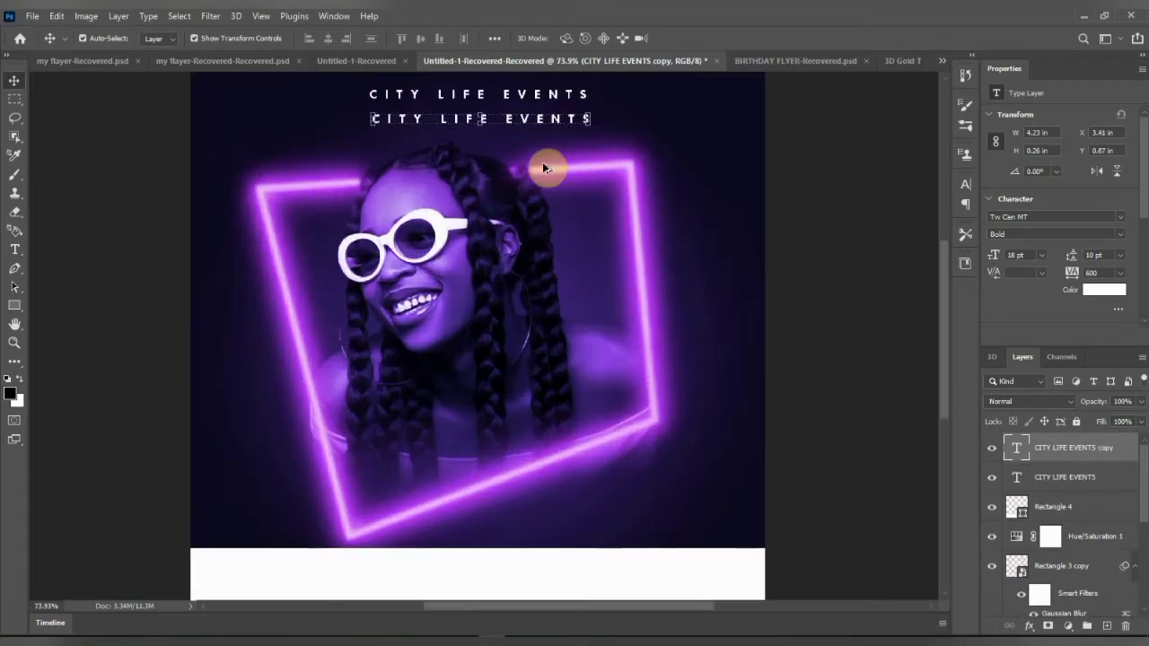
Recolour the duplicated CITY LIFE EVENTS line with the purple ad25e9 sampled from the neon frame.
click(14, 251)
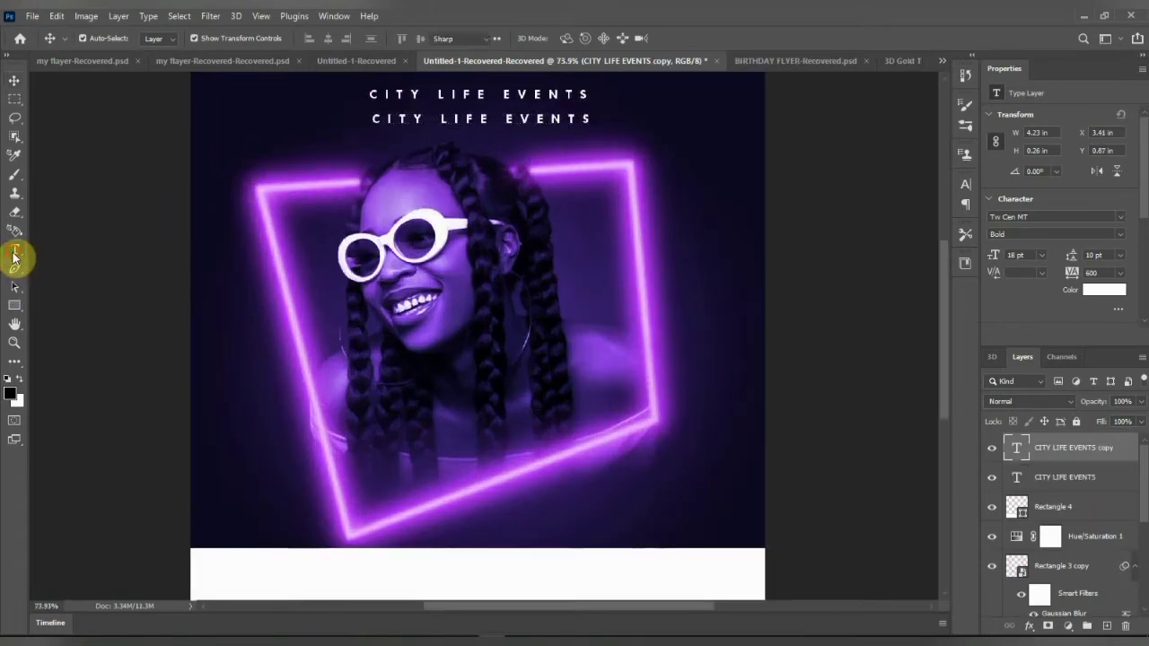
click(534, 118)
key(ctrl+a)
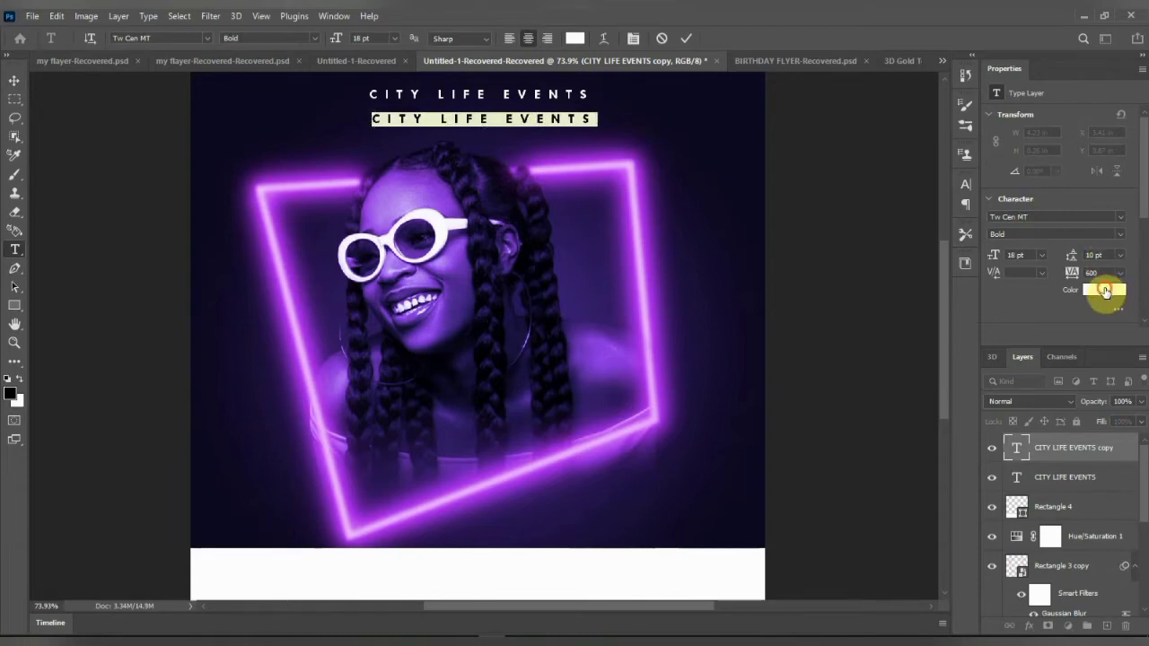
click(1104, 290)
click(275, 181)
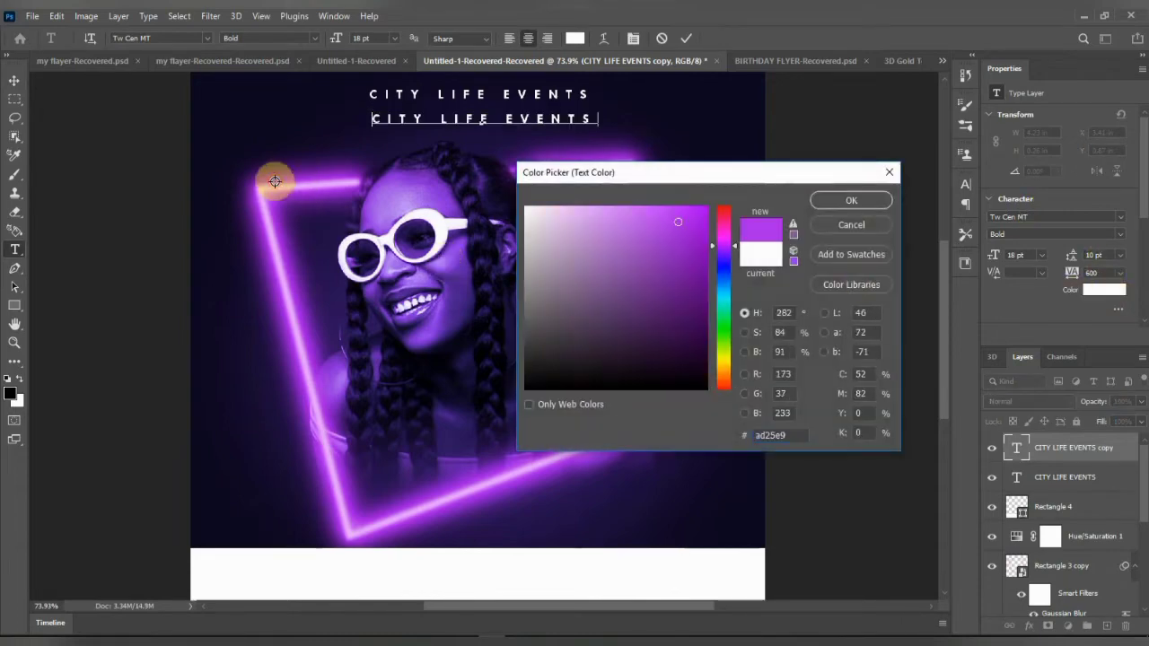
click(818, 201)
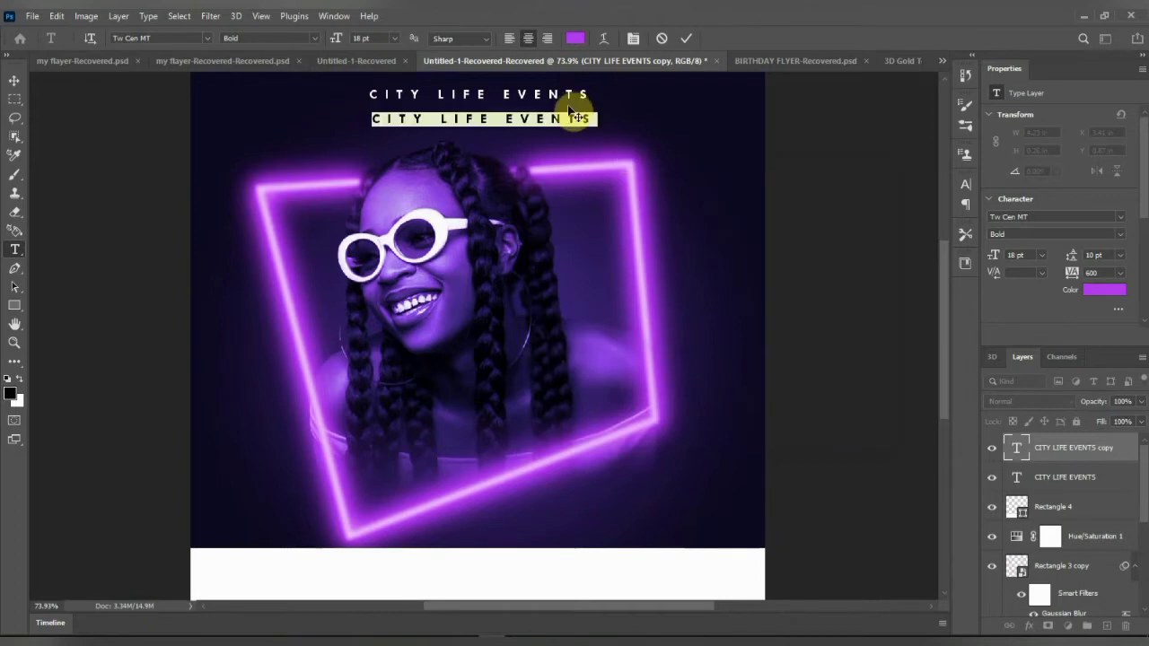
click(690, 42)
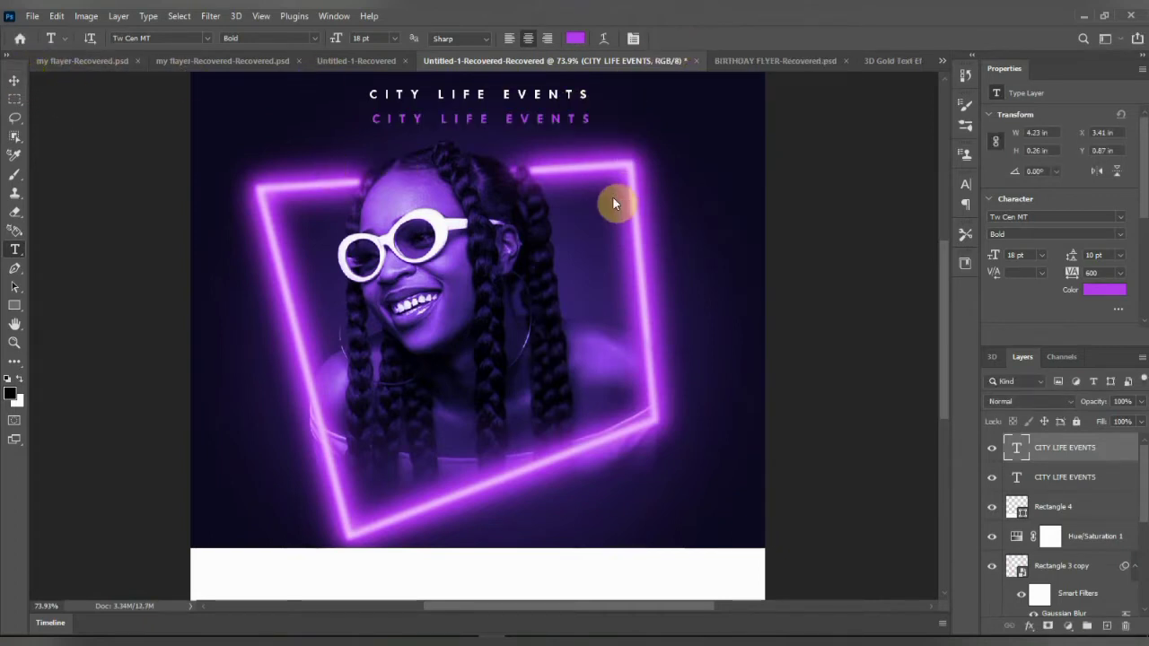
Tighten the purple line's tracking to 260 and replace its wording with PRESENTS.
click(11, 85)
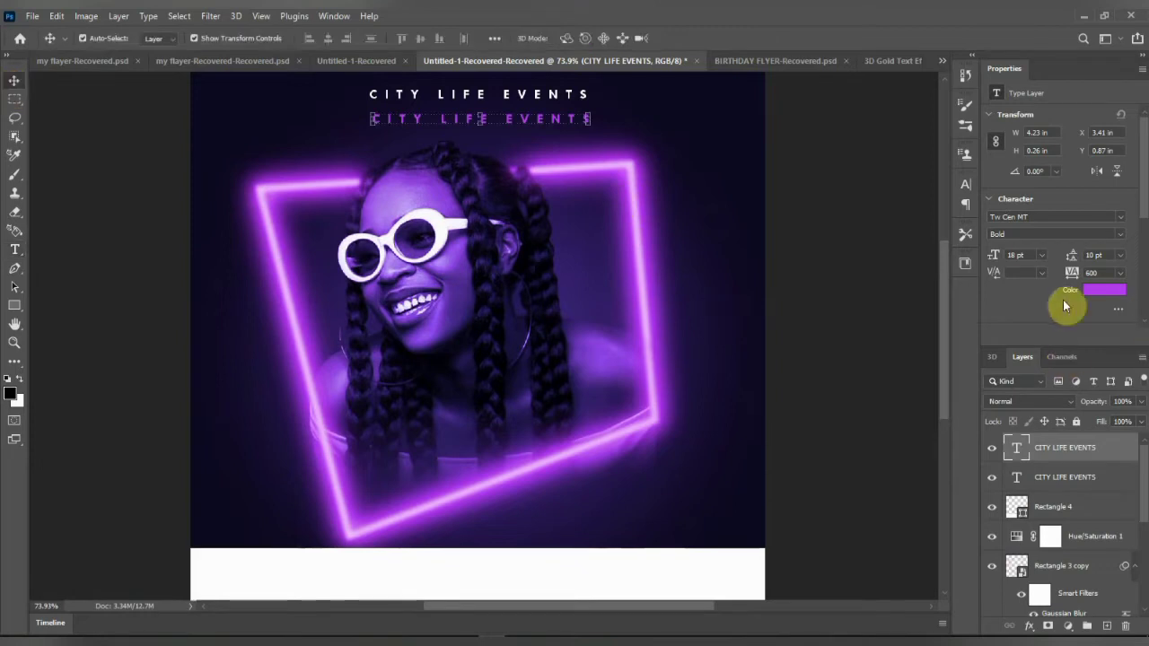
drag(1073, 280, 1063, 279)
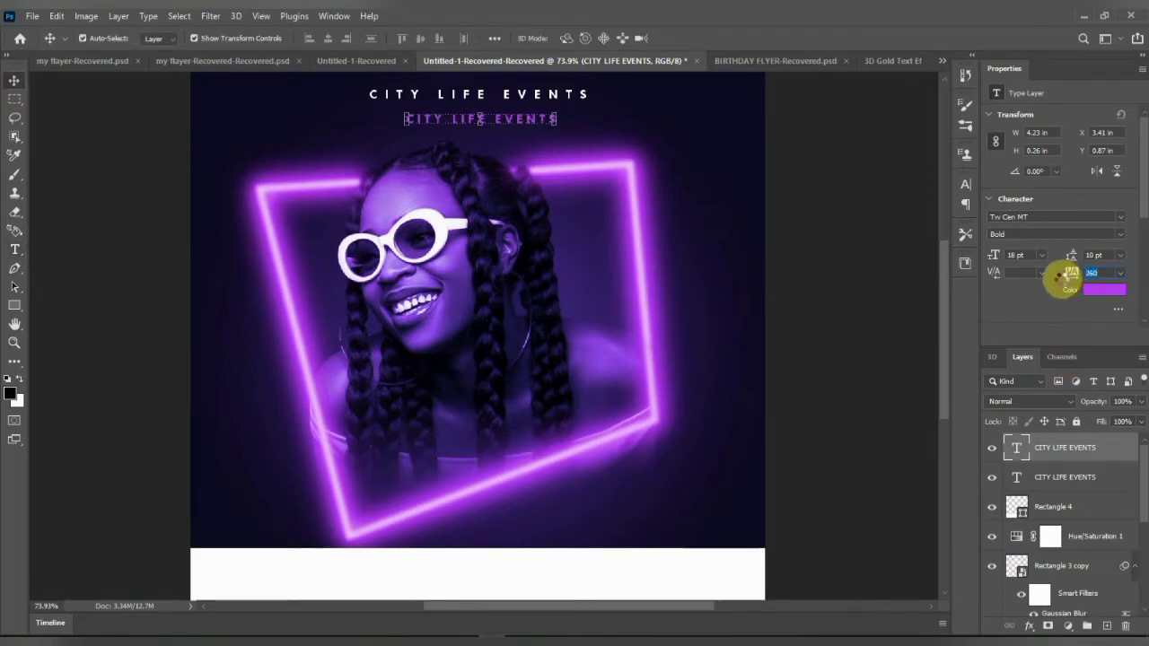
click(15, 250)
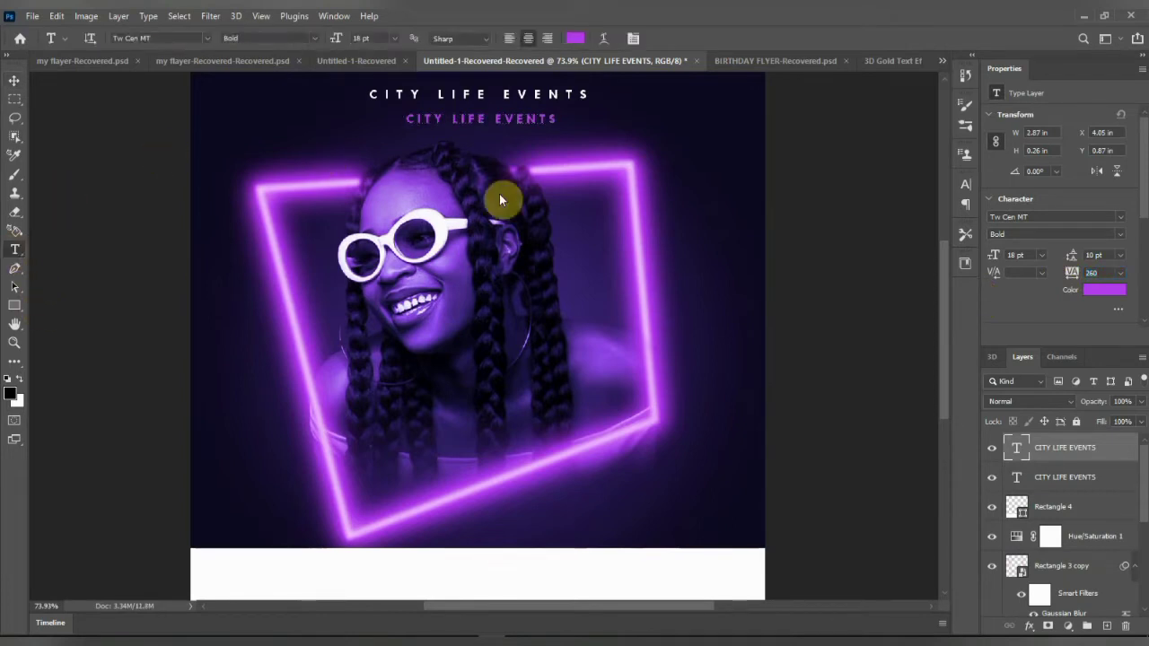
click(511, 126)
key(ctrl+a)
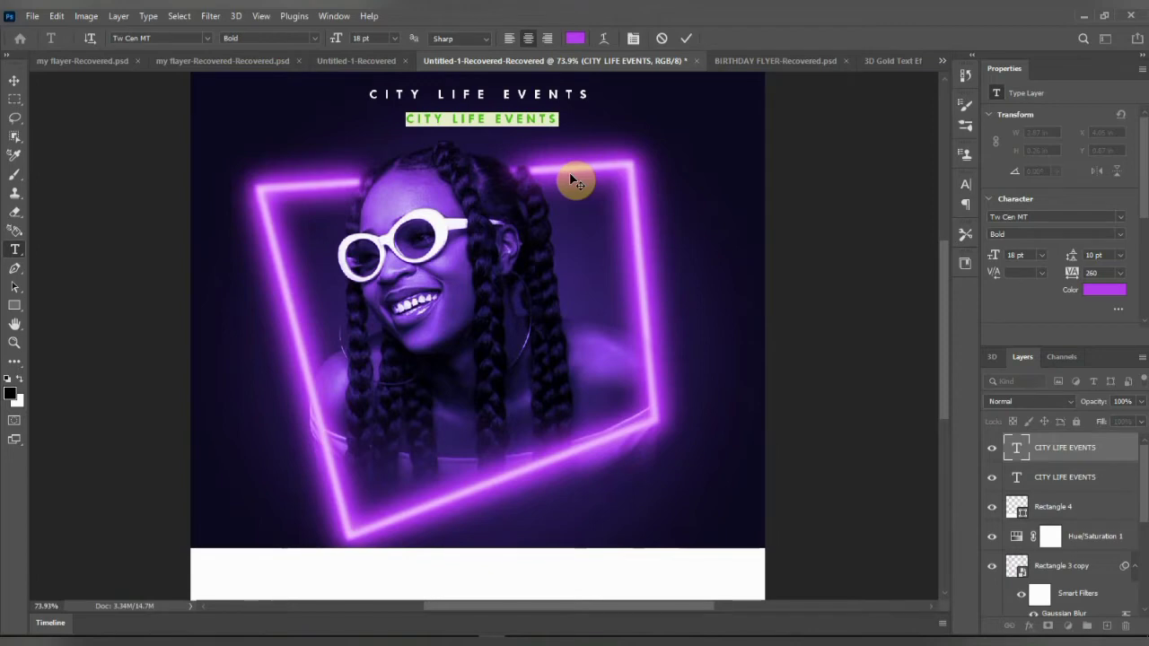
text(PRE)
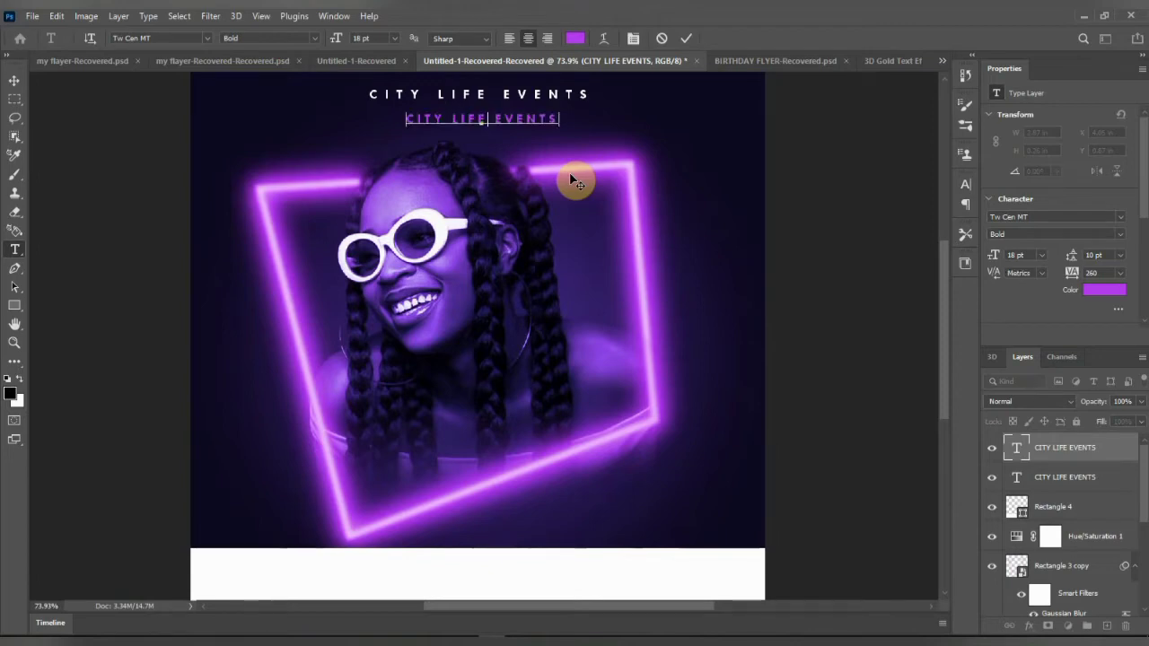
text(SEN)
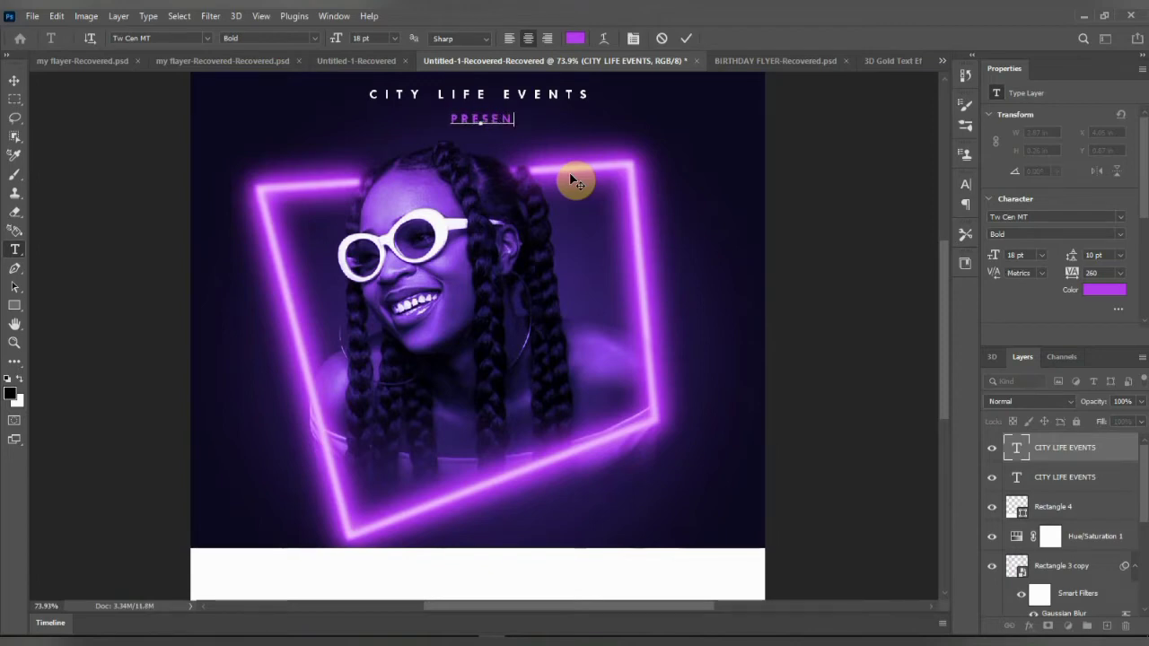
text(TS)
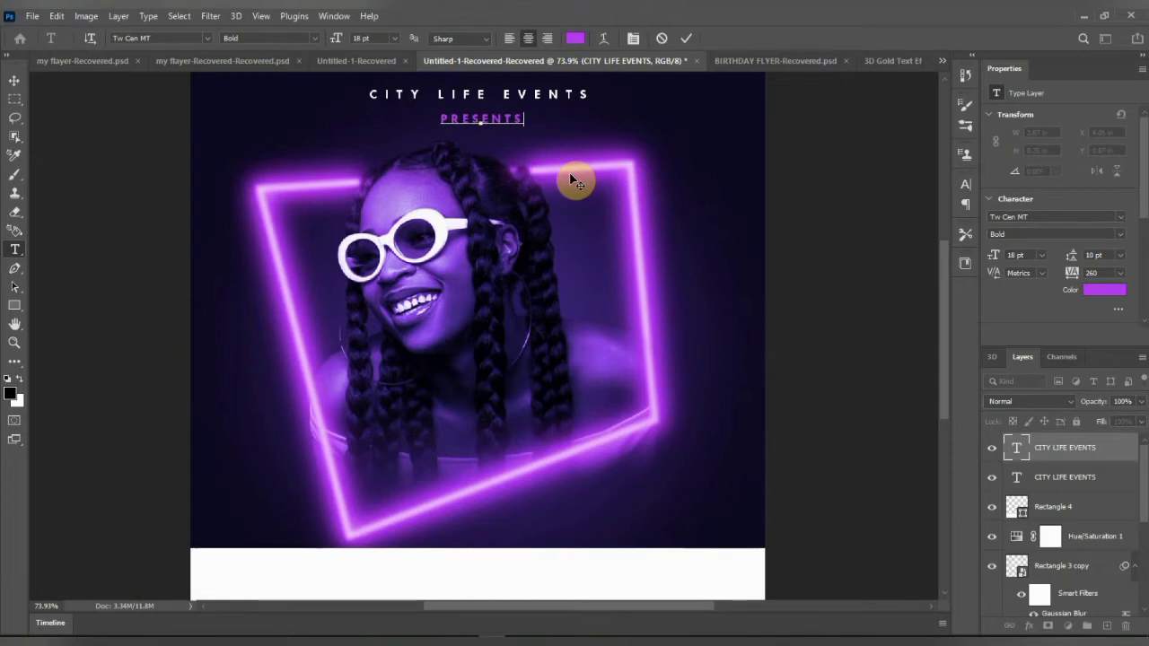
click(13, 80)
key(ctrl+minus)
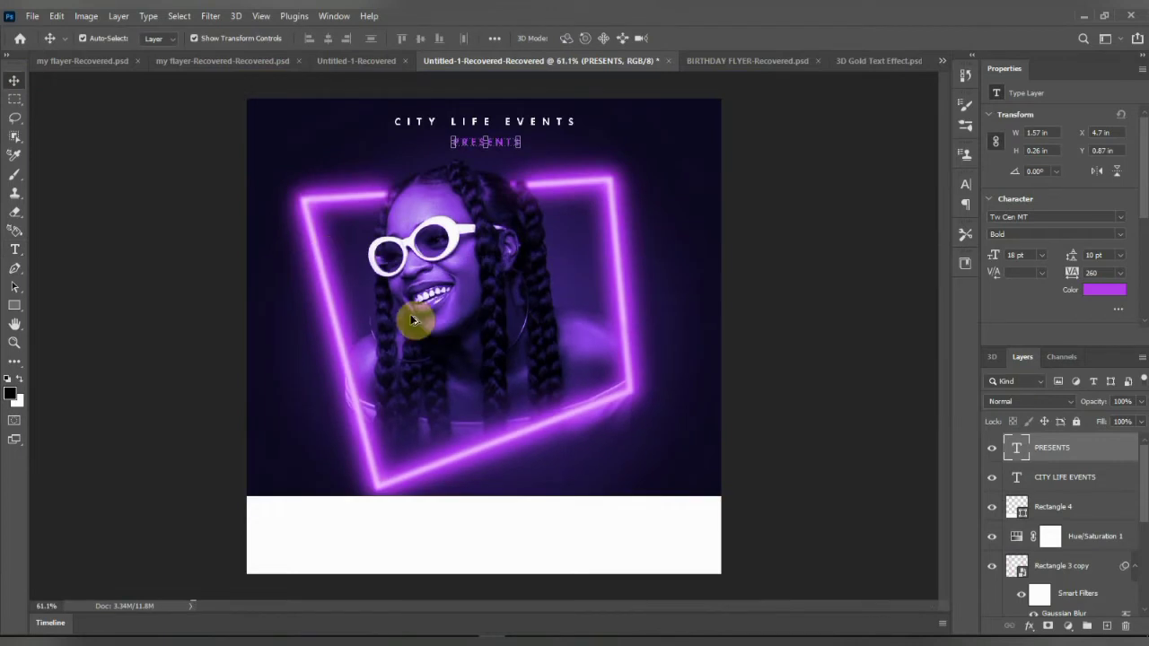
click(744, 382)
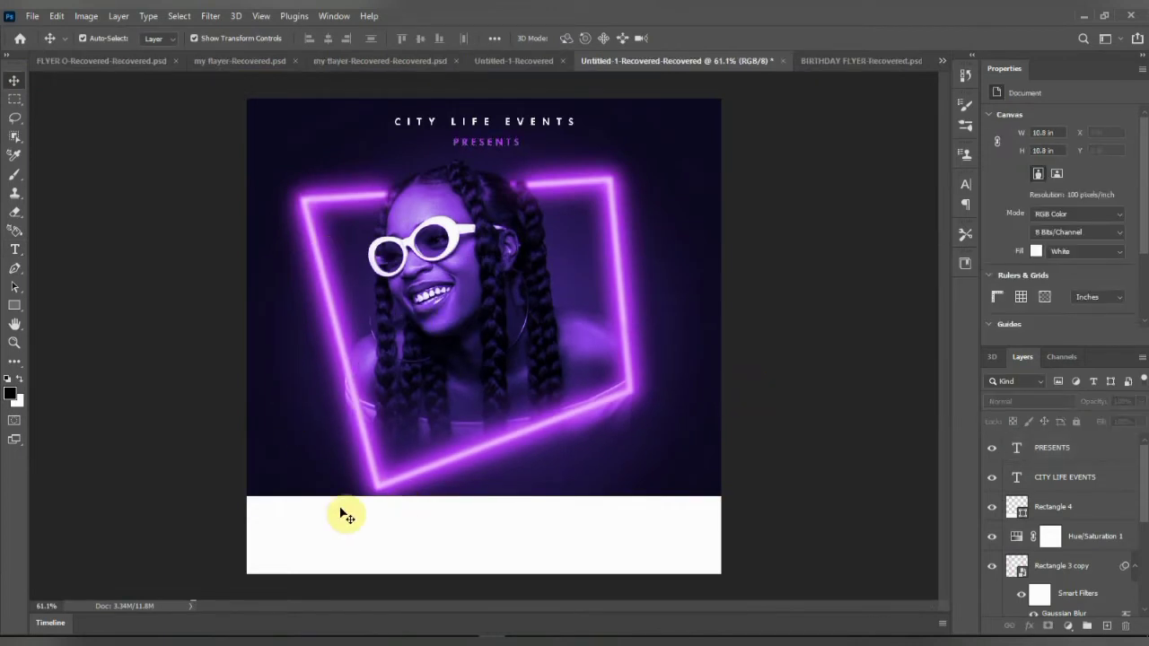
Add the text 10 in Montserrat Black at 18 pt beside the lower left part of the neon frame.
click(15, 253)
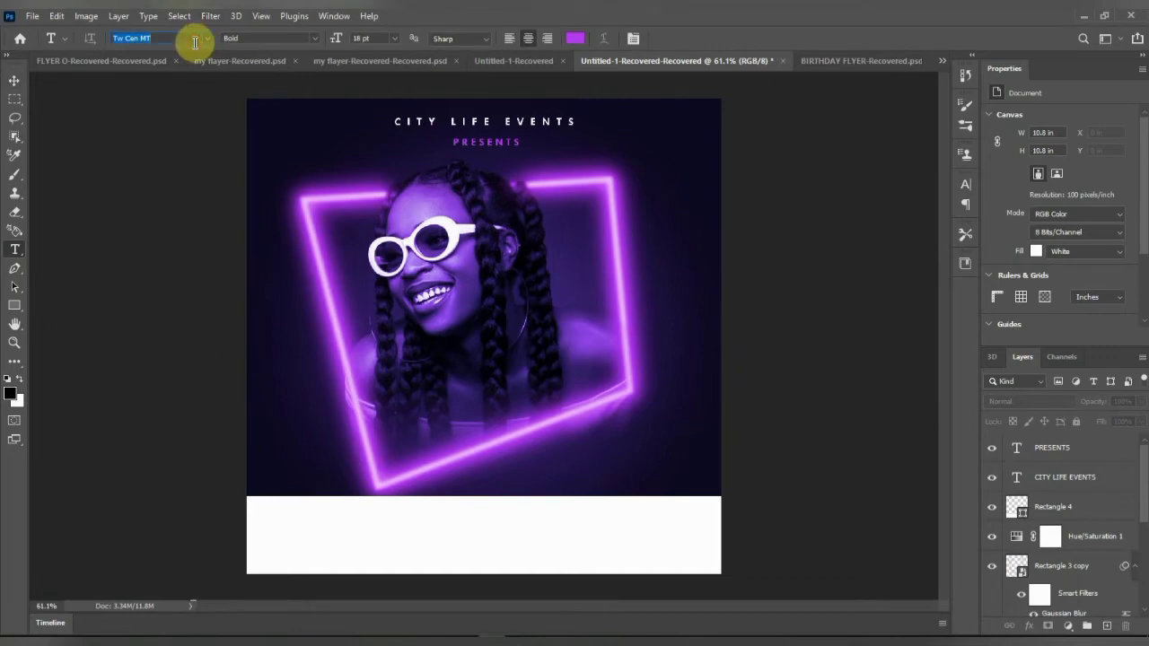
text(M)
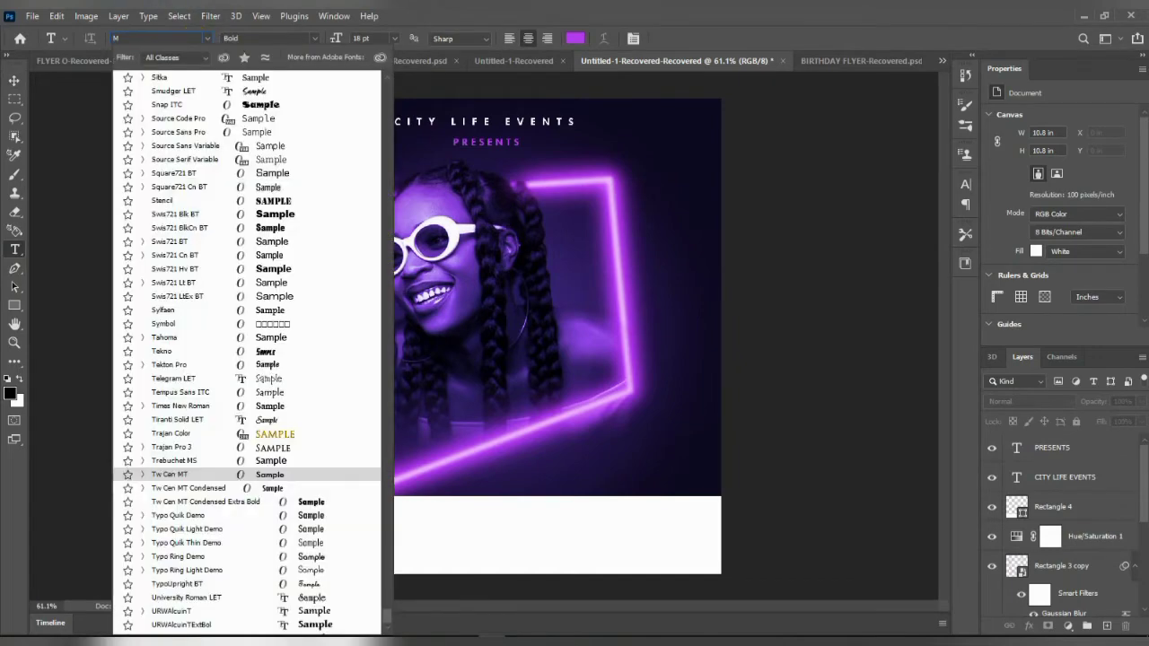
text(Ontserrat)
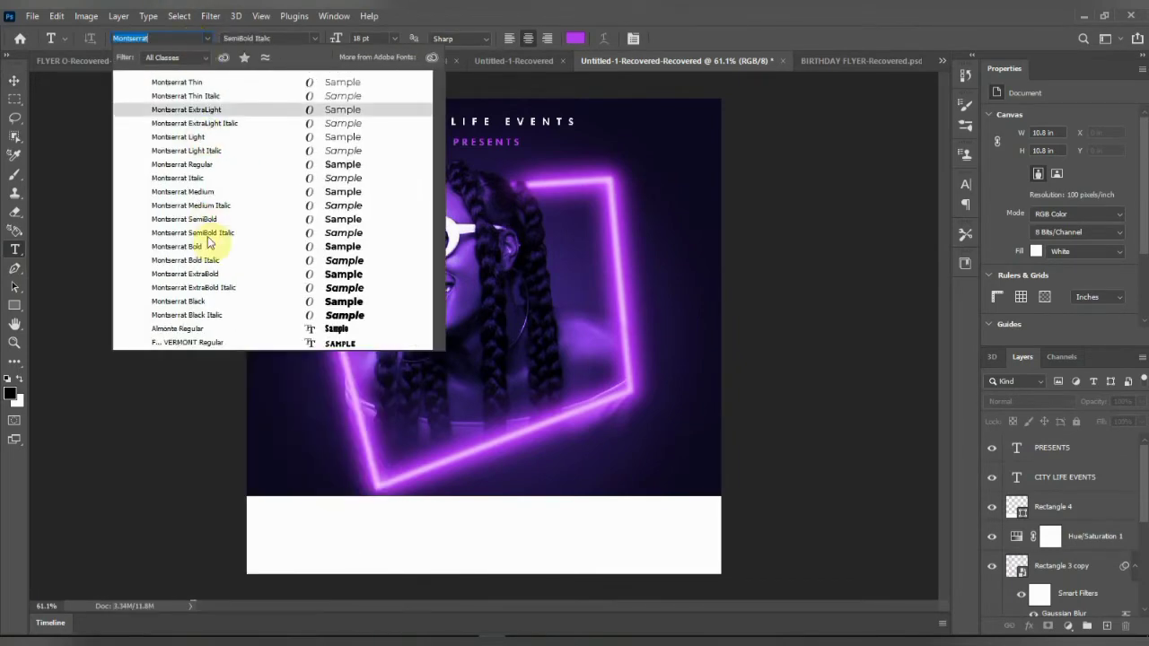
click(225, 306)
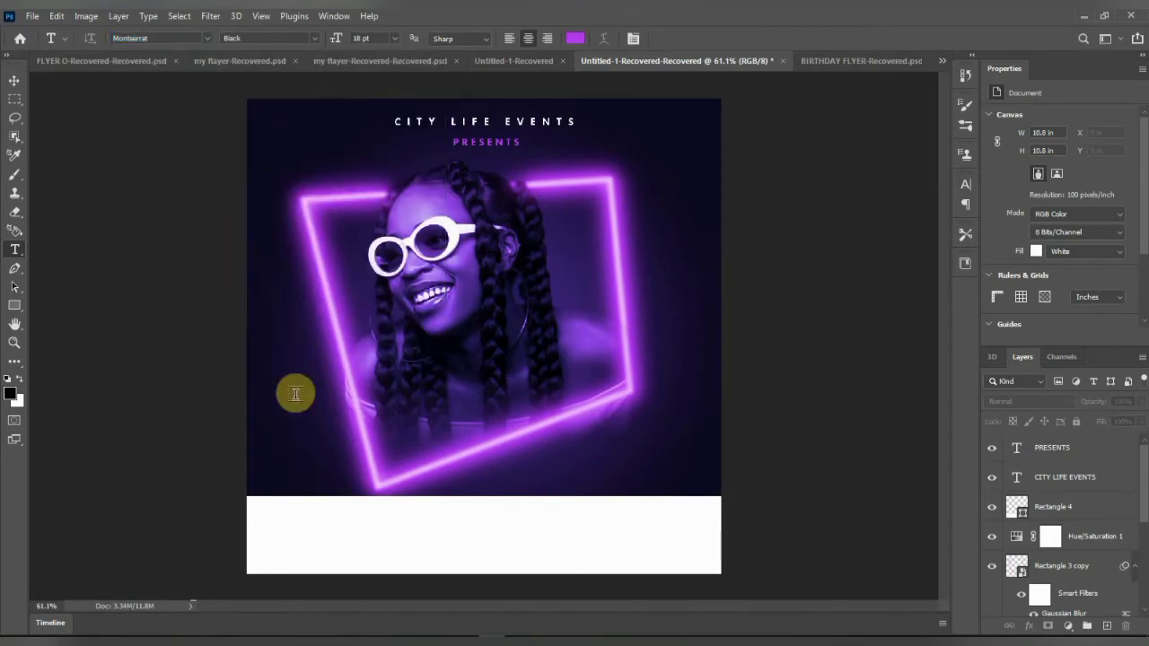
click(312, 418)
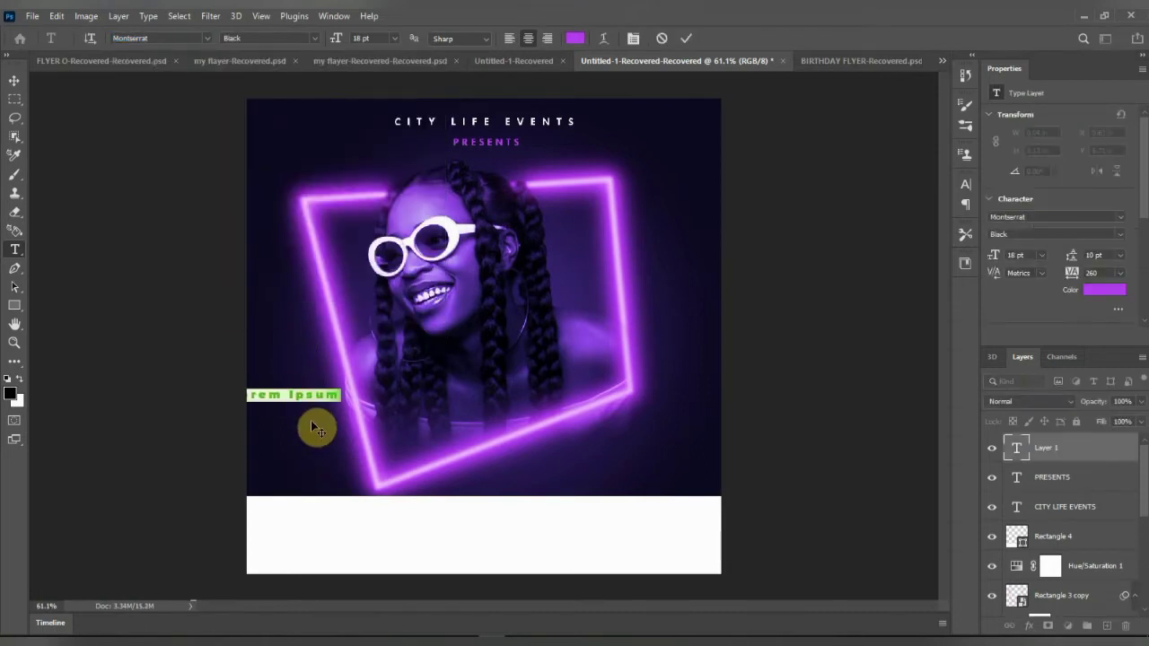
text(10)
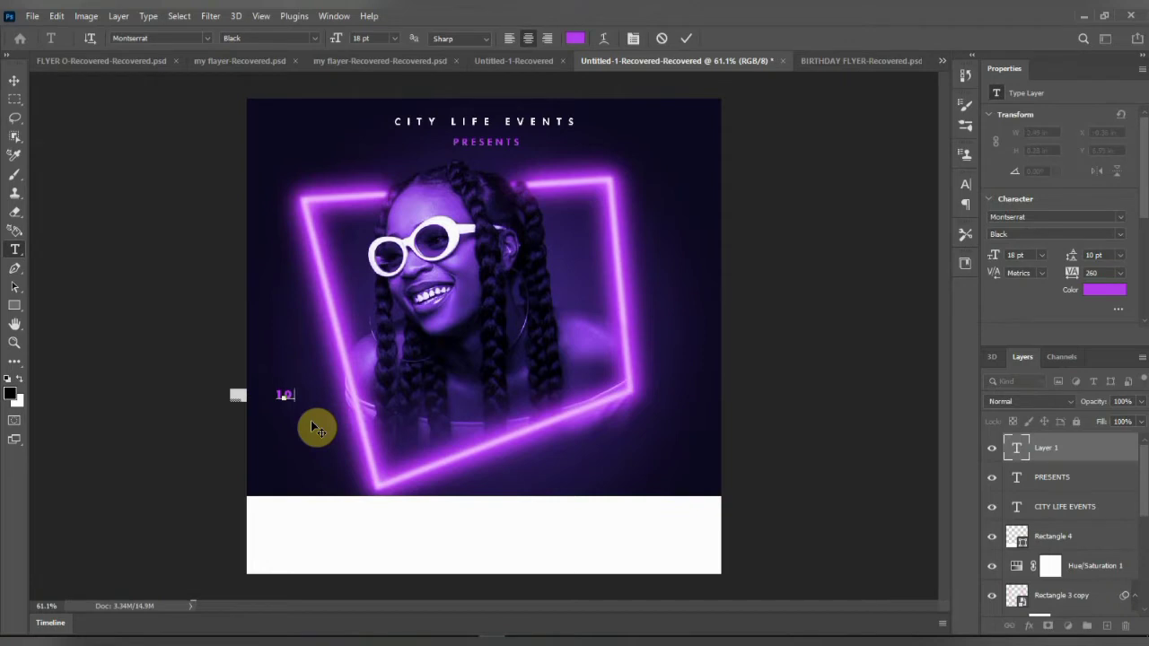
click(685, 43)
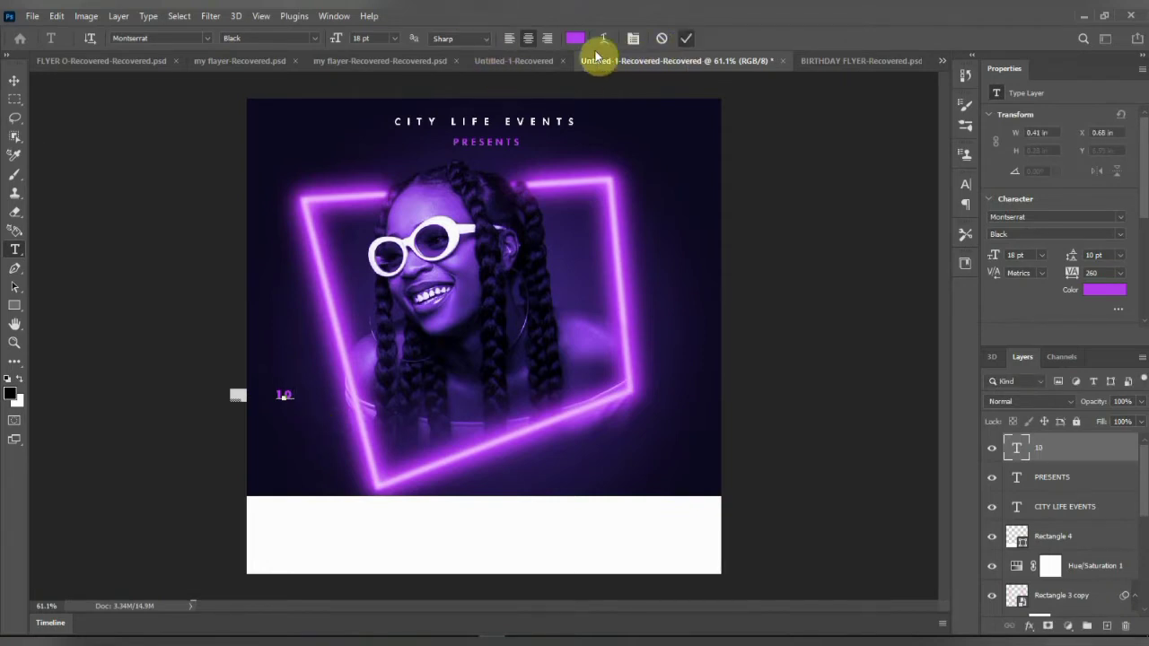
Change the colour of the 10 text to white.
click(575, 38)
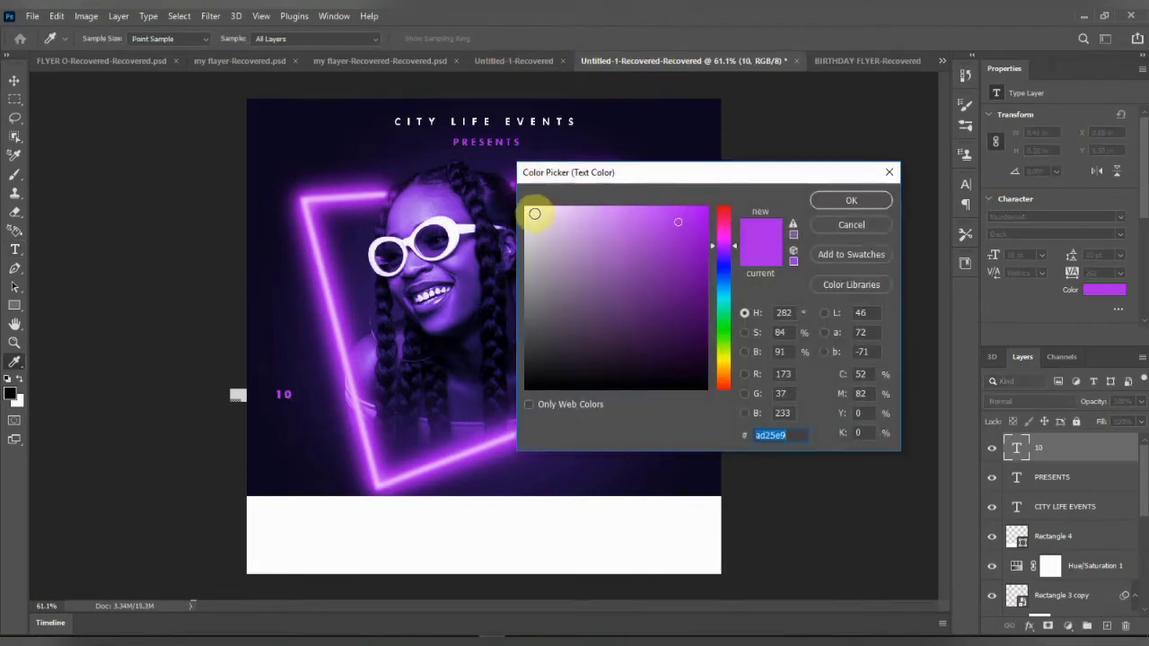
click(529, 211)
click(849, 199)
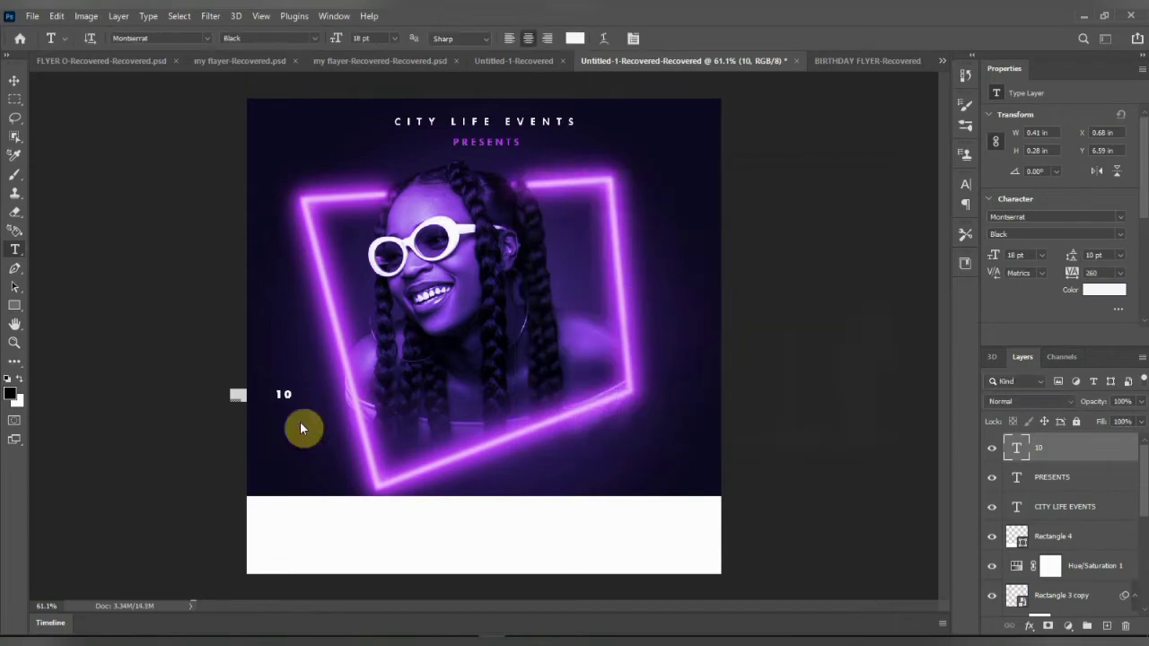
click(7, 84)
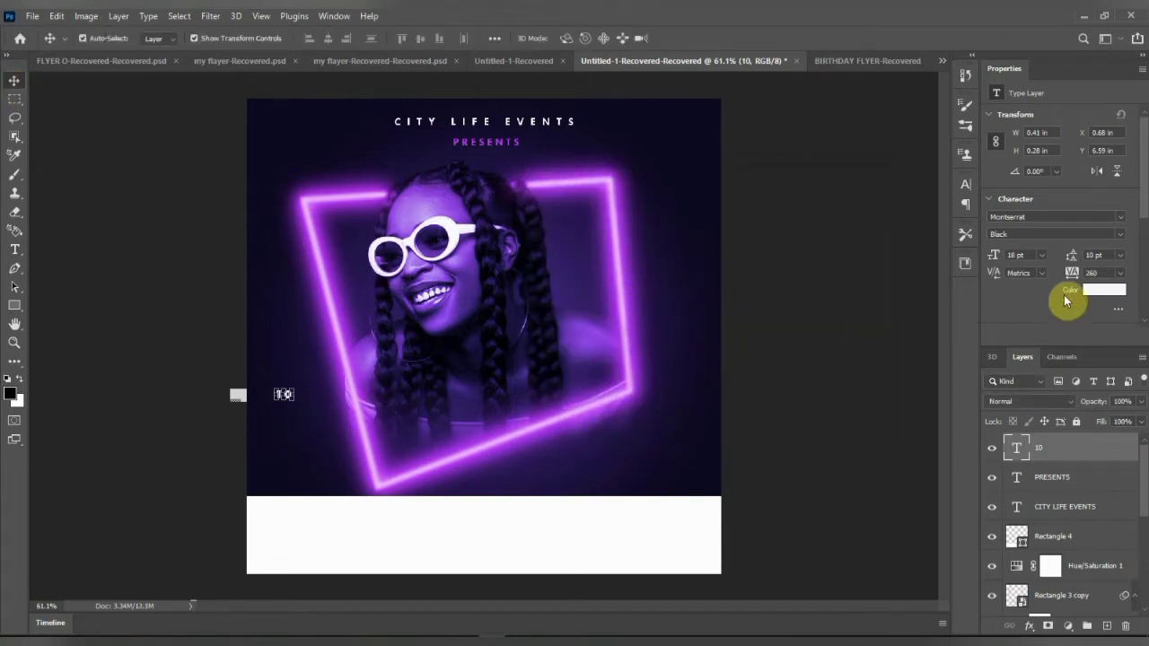
Tighten the tracking of the 10 text to -5.
drag(1070, 280, 1068, 278)
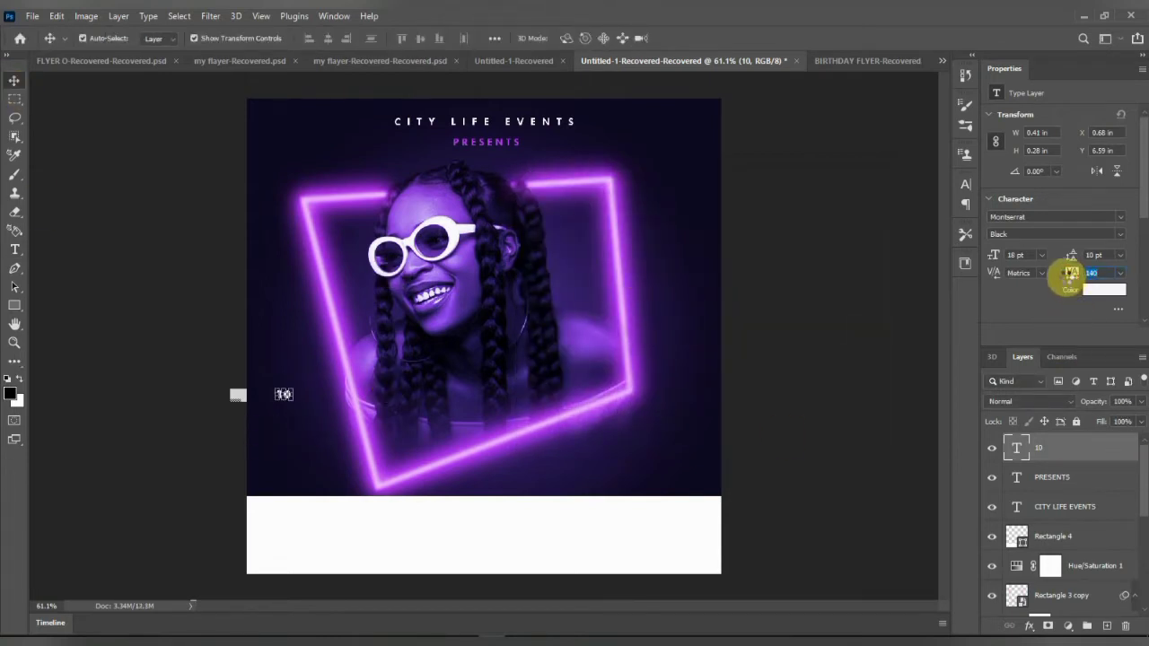
click(1120, 273)
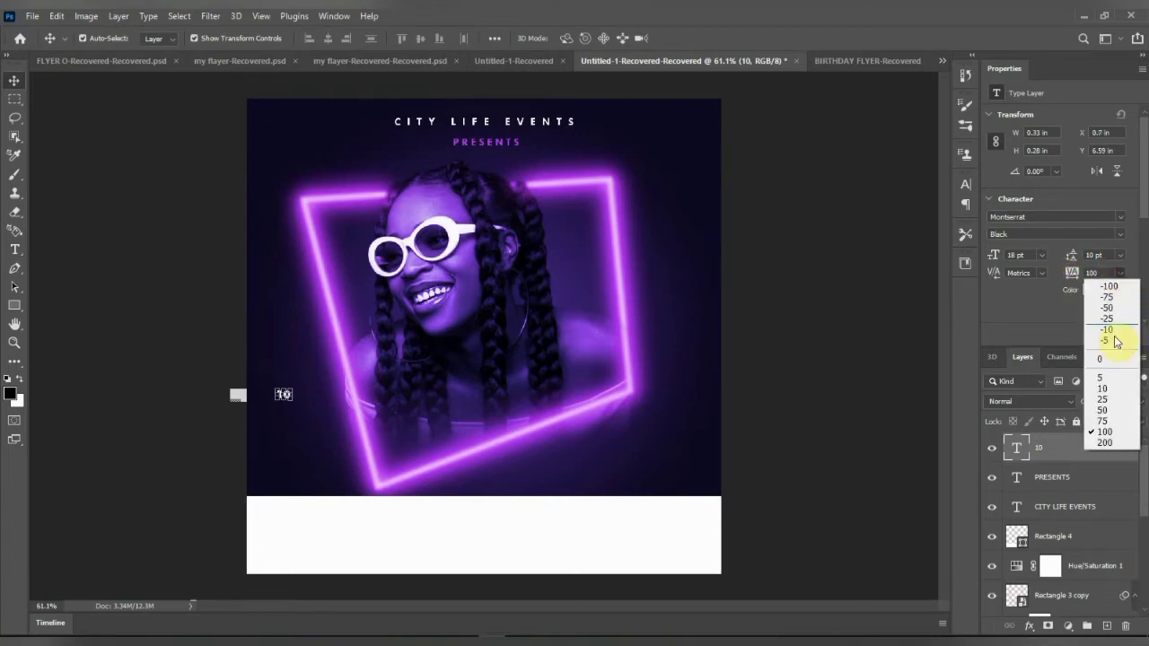
click(1112, 340)
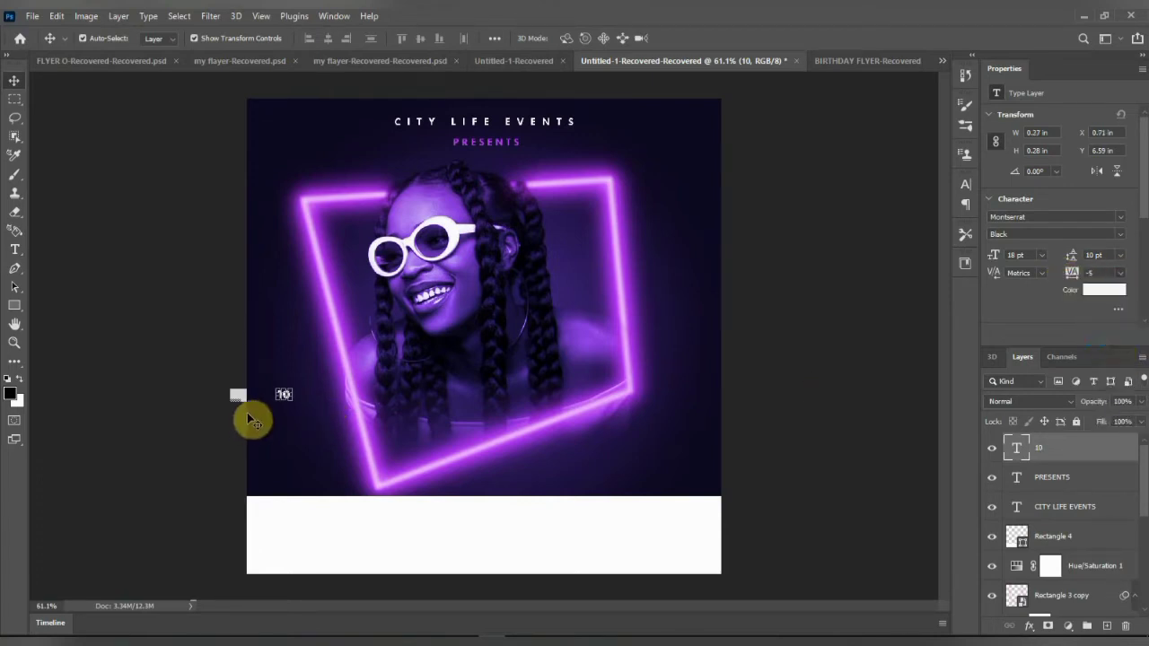
Enlarge the 10 text to about 79 pt and place it beside the neon frame's lower left corner.
scroll(249, 414, up, 2)
key(ctrl+t)
drag(279, 390, 323, 326)
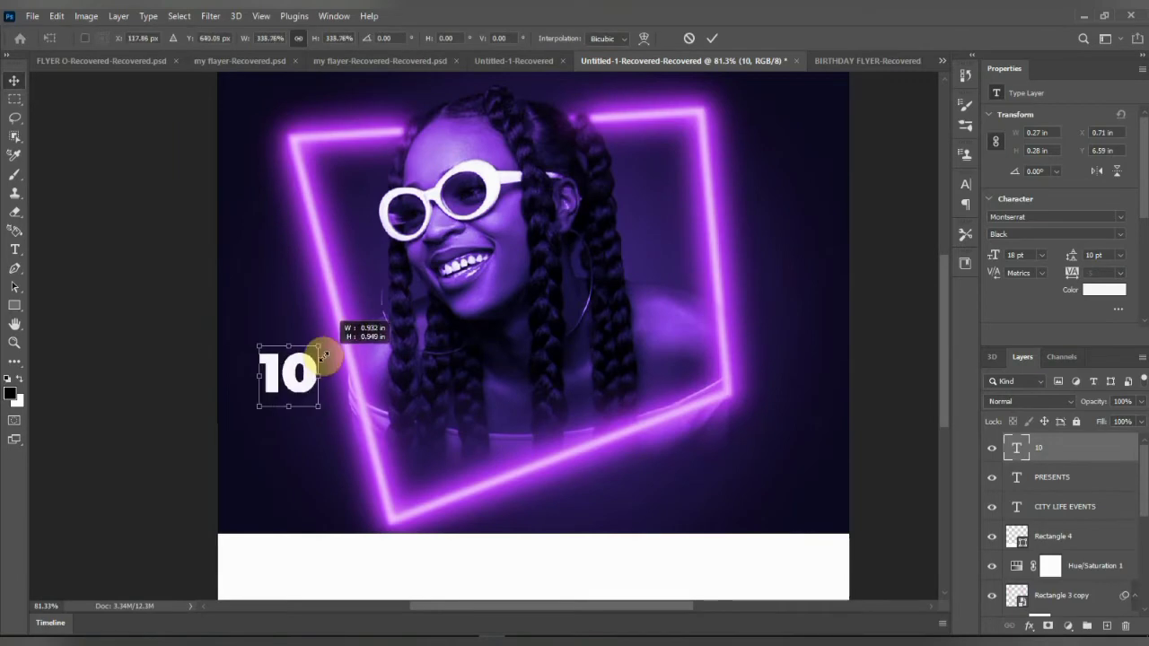
drag(295, 389, 282, 446)
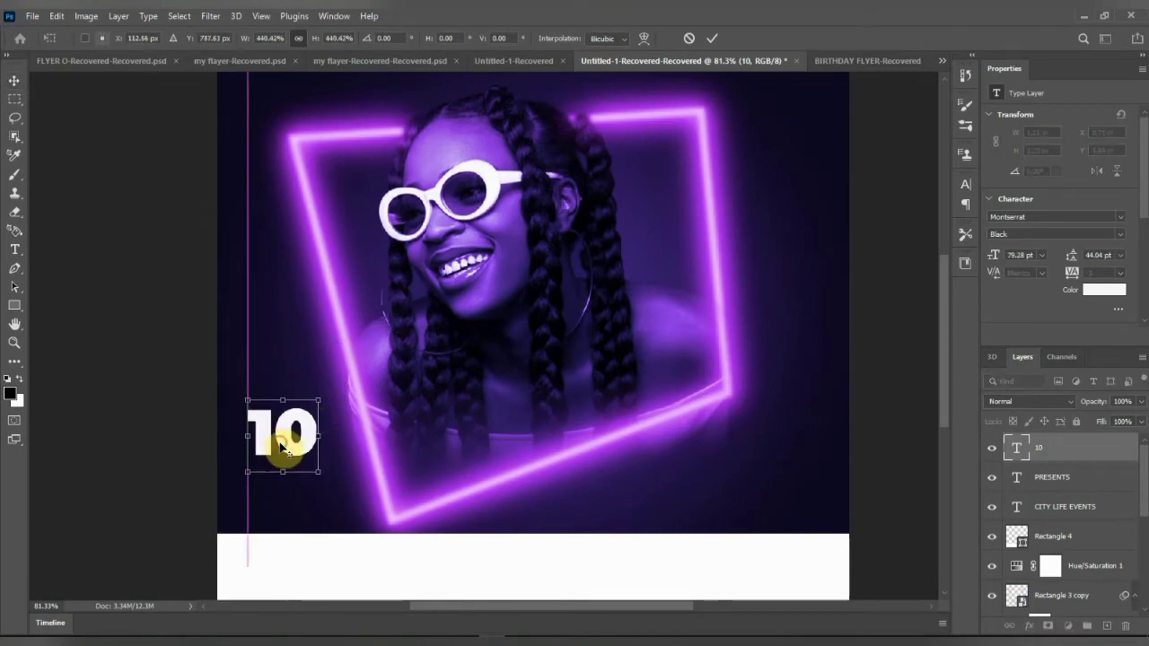
scroll(282, 446, down, 3)
scroll(307, 441, up, 1)
scroll(261, 464, up, 2)
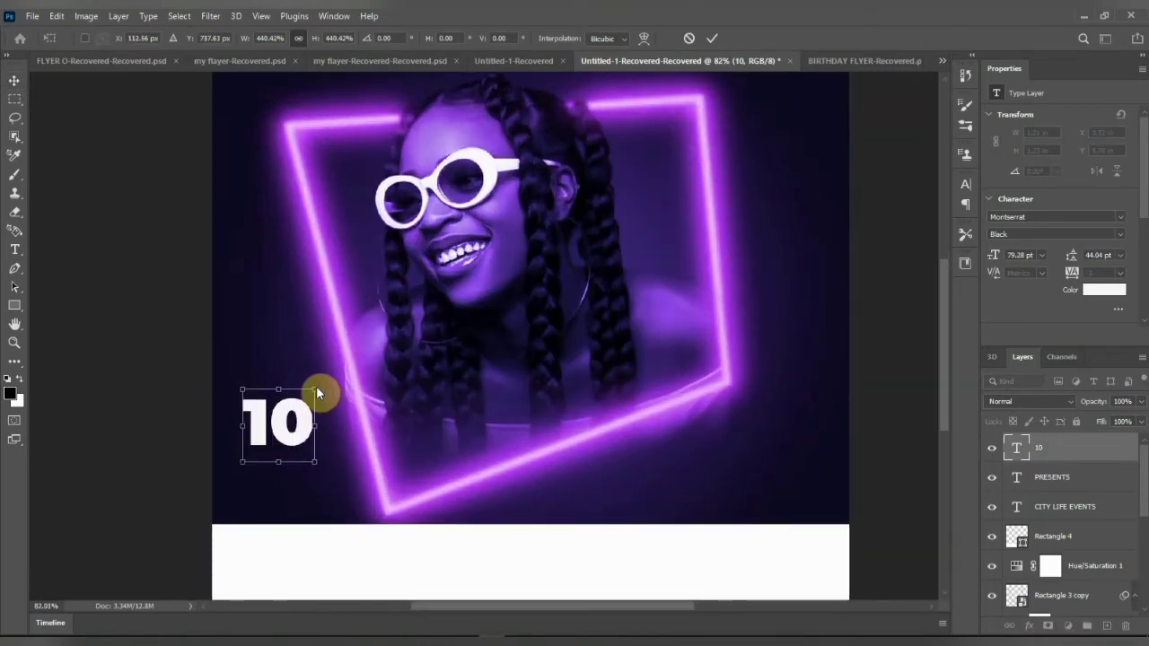
click(710, 42)
scroll(239, 475, up, 2)
Add the text PM in white 18 pt Montserrat Black below the 10.
click(15, 250)
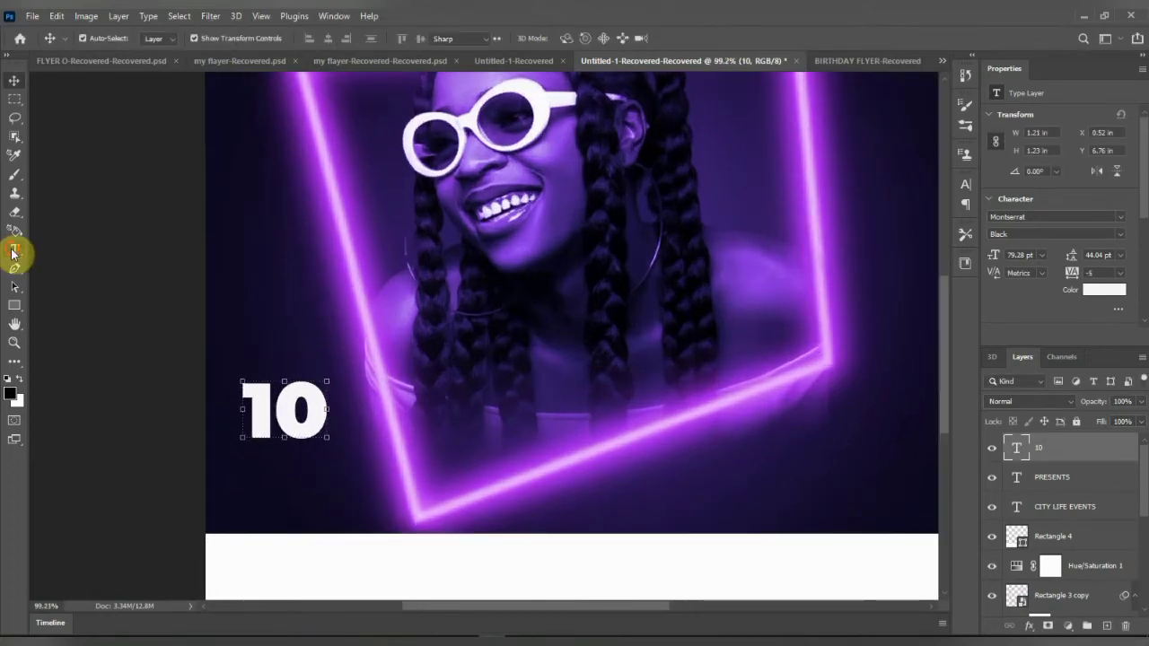
click(318, 490)
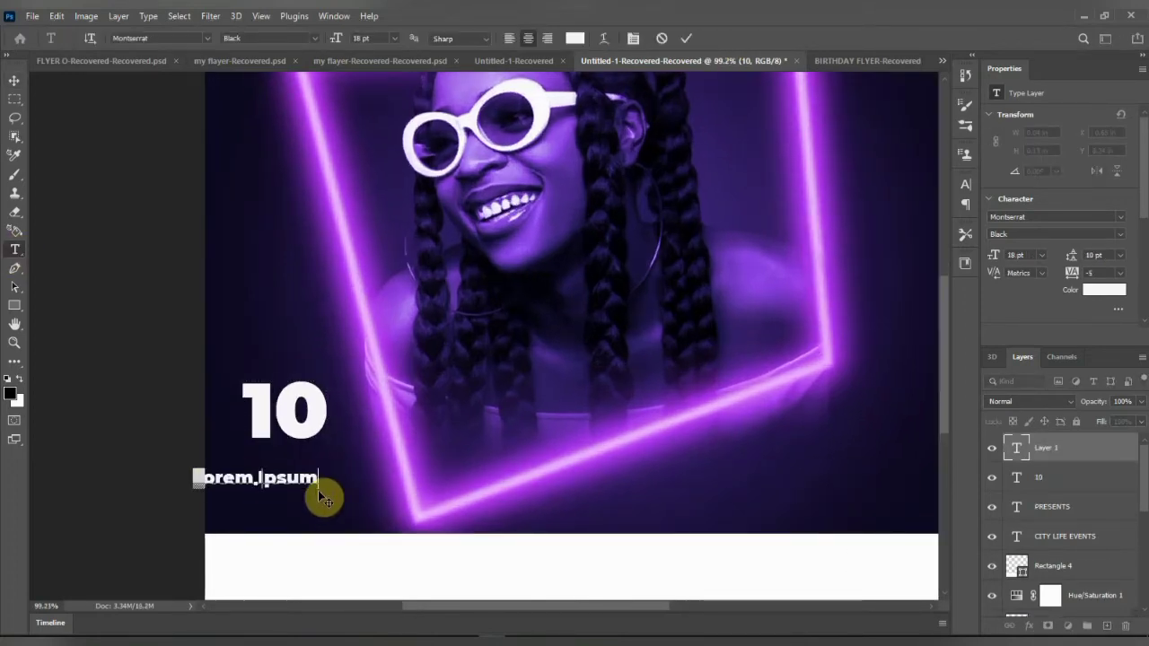
text(PM)
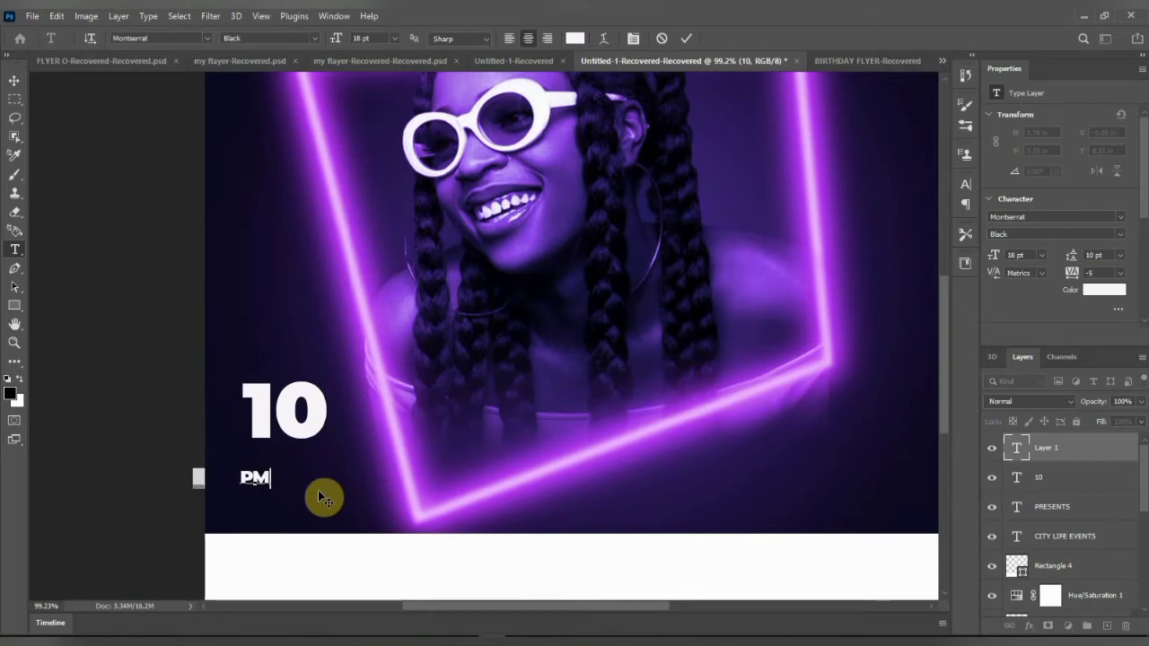
click(686, 38)
Enlarge the PM text to about 43 pt and place it directly beneath the 10.
click(12, 84)
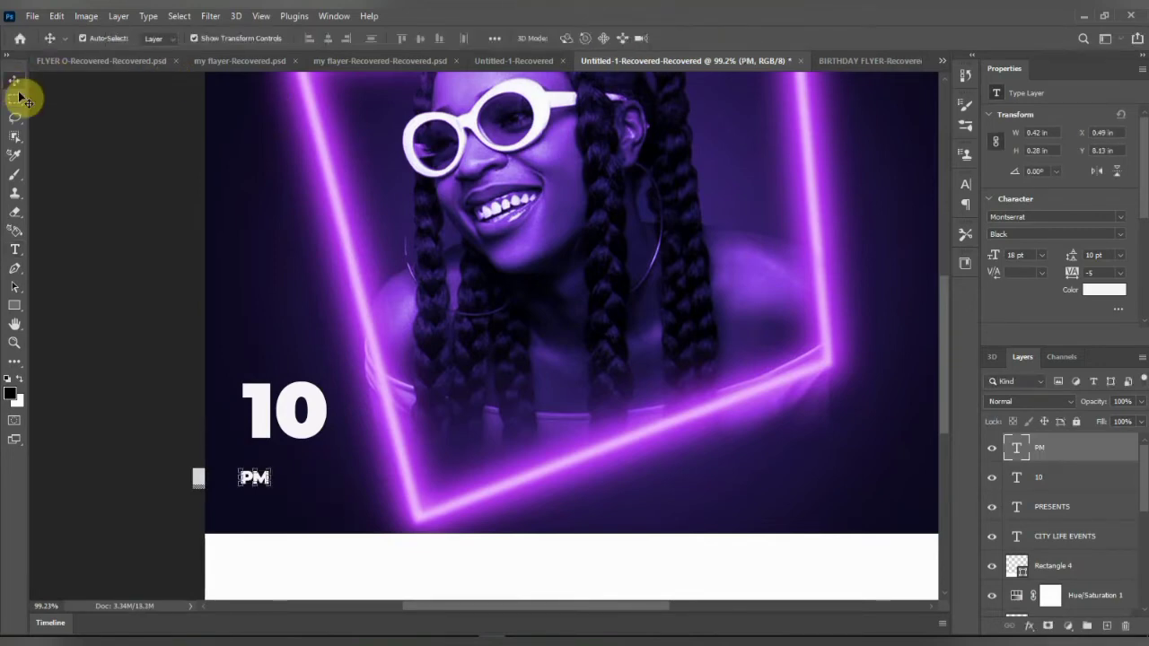
key(ctrl+t)
drag(272, 469, 312, 464)
scroll(306, 463, down, 2)
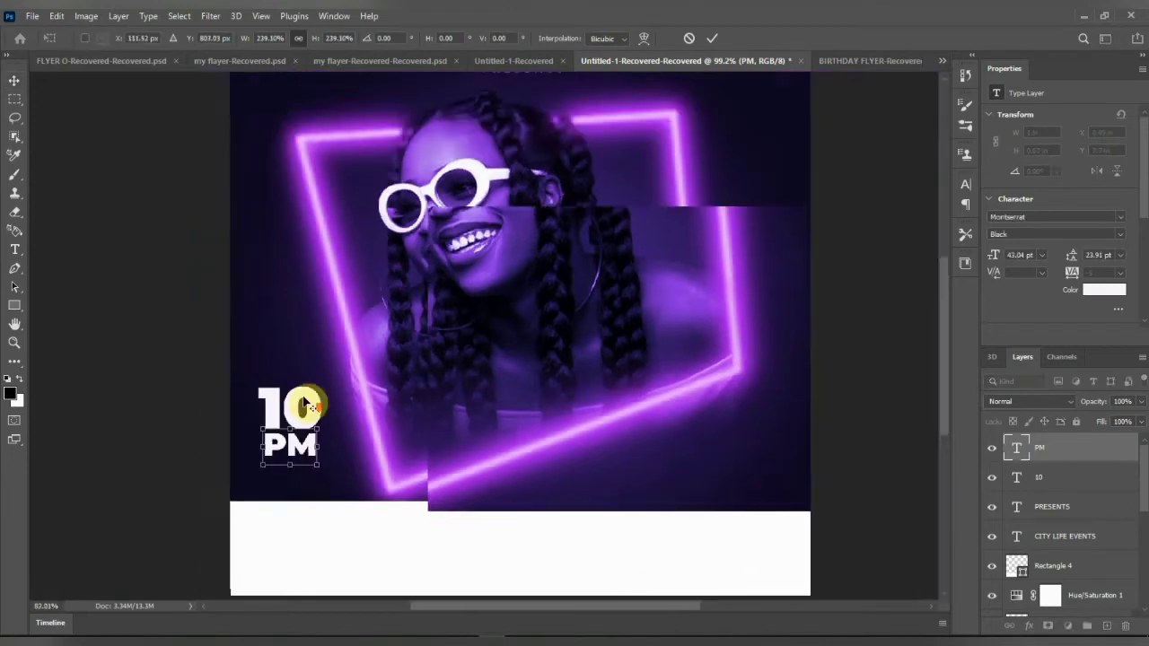
click(713, 39)
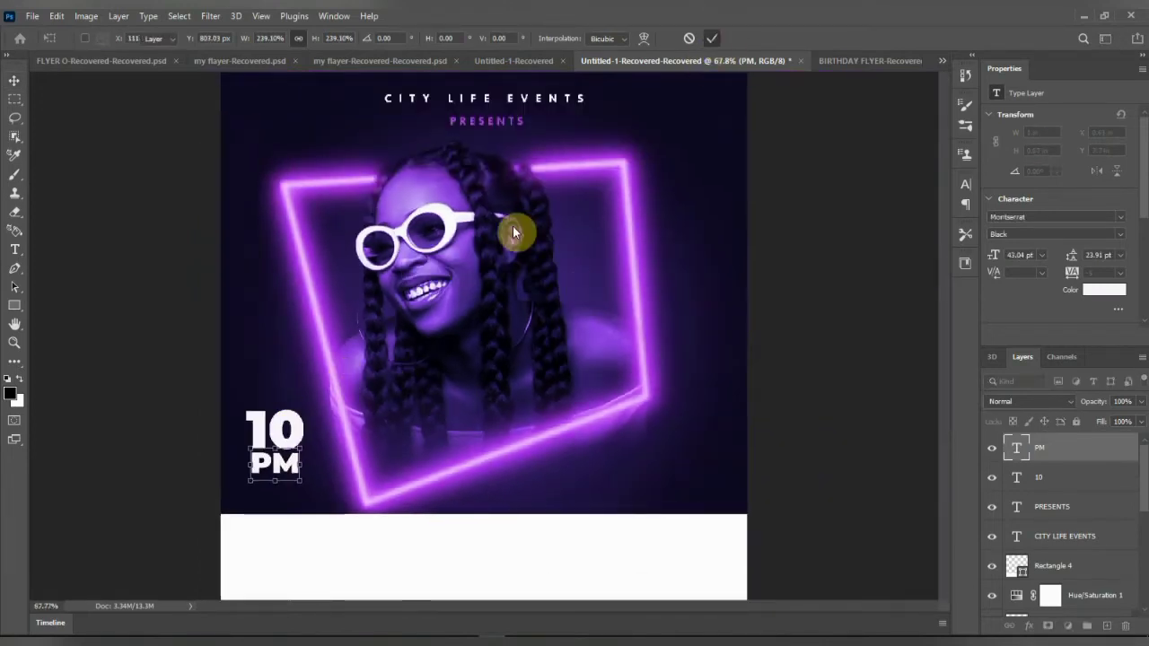
Duplicate the 10 and PM texts together to the flyer's lower right, outside the neon frame.
shift+click(298, 433)
key(ctrl+t)
drag(303, 441, 475, 417)
click(689, 38)
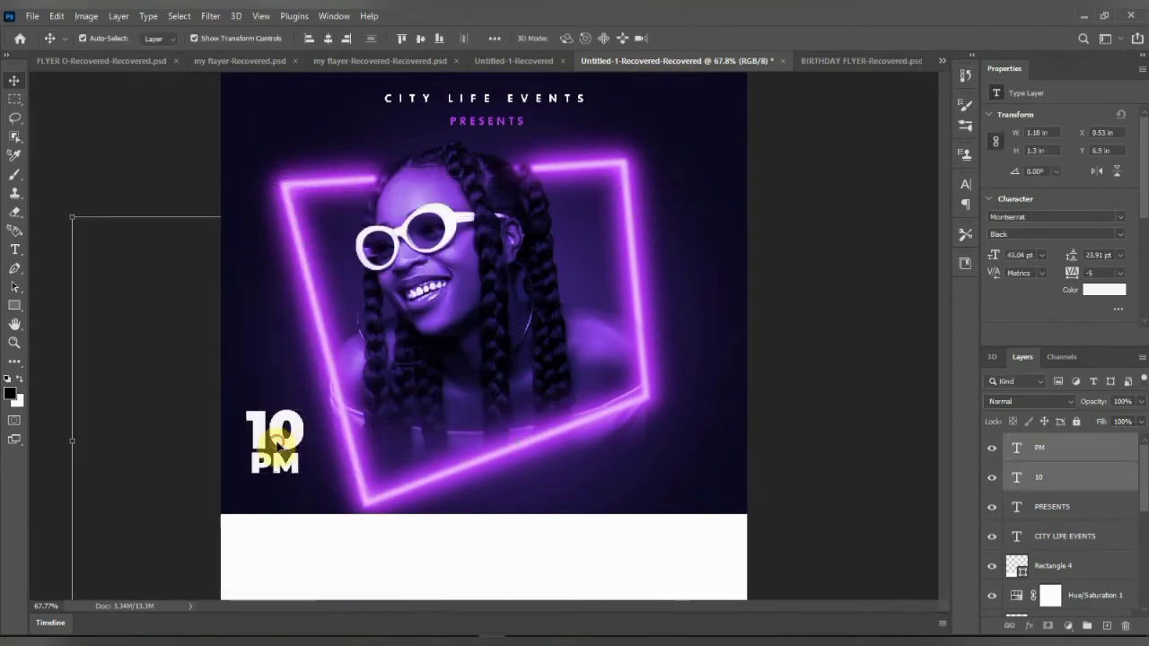
drag(276, 440, 714, 451)
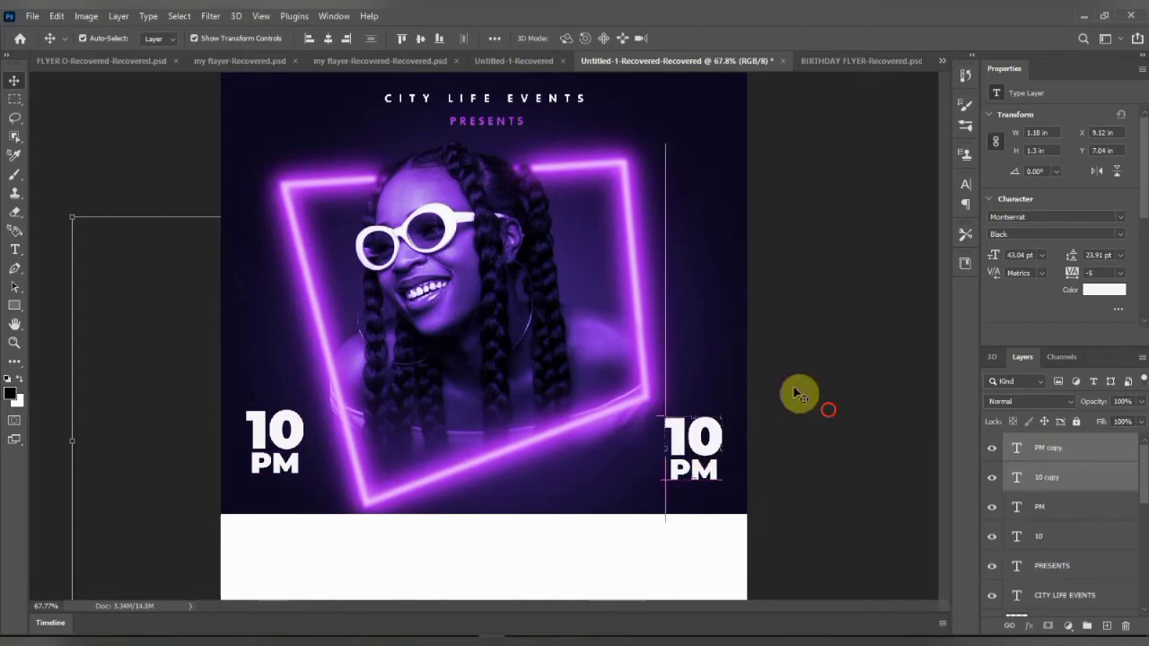
click(803, 406)
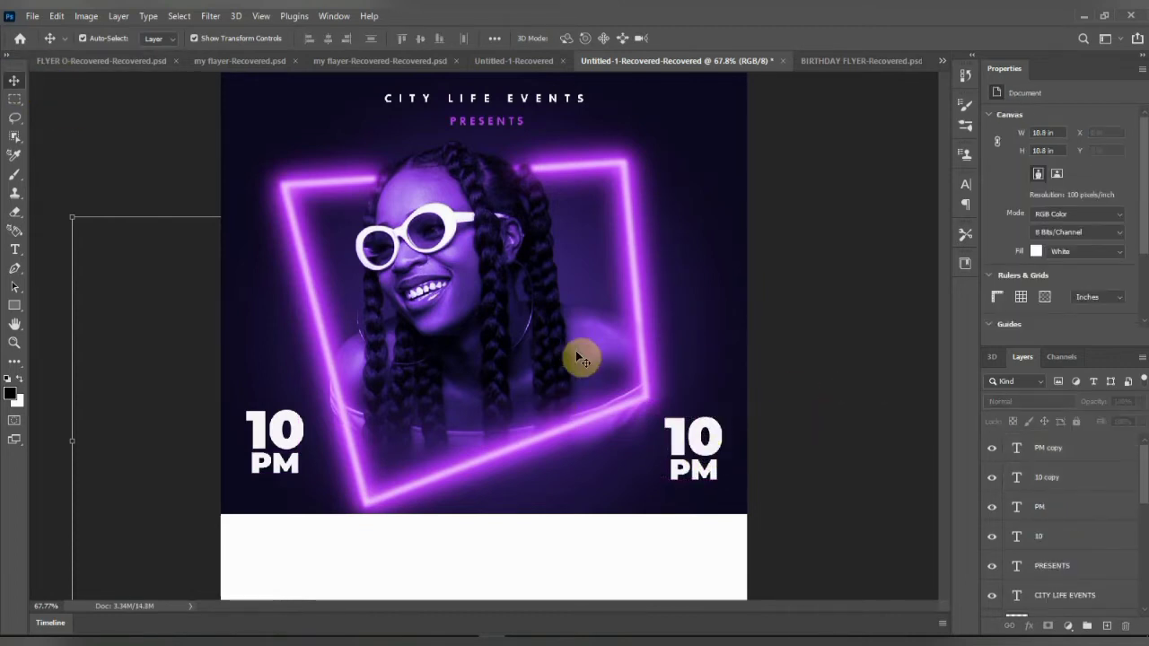
Change the duplicated 10 on the flyer's right side to 16.
click(691, 453)
key(ctrl+t)
key(Return)
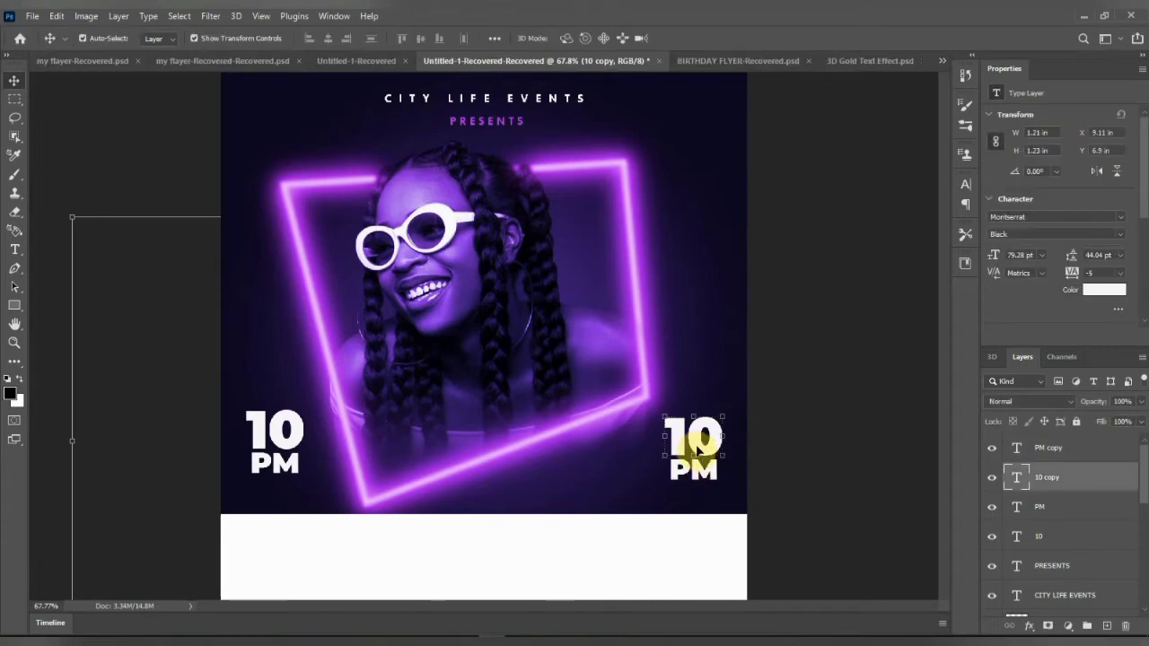
double_click(693, 446)
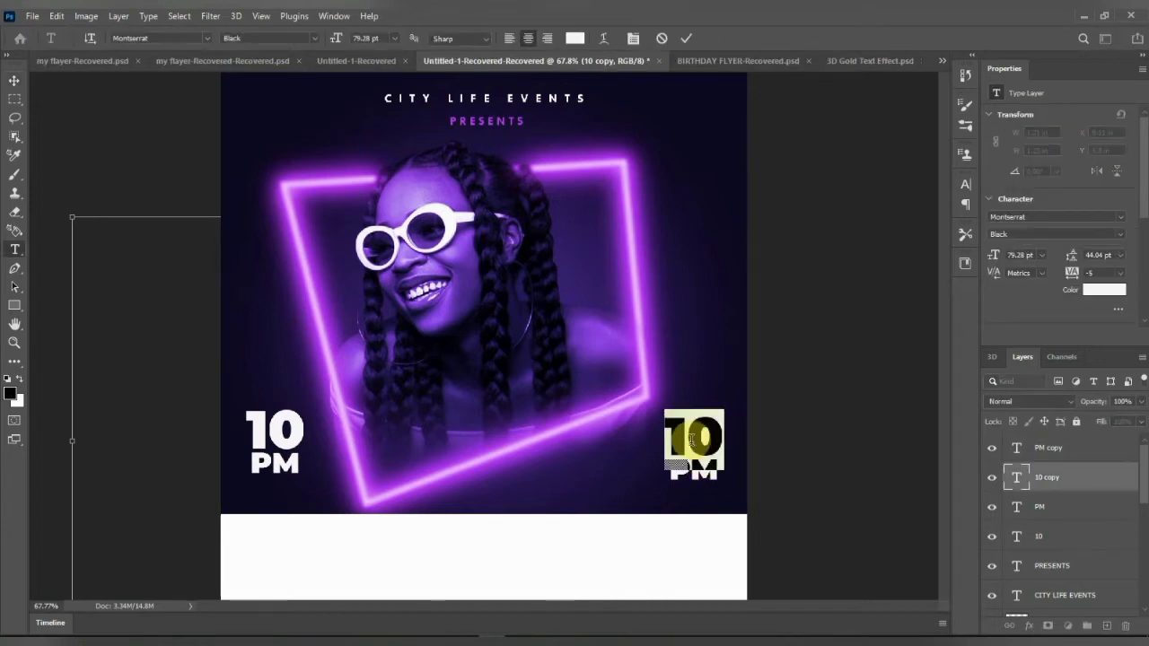
click(691, 440)
drag(704, 437, 709, 435)
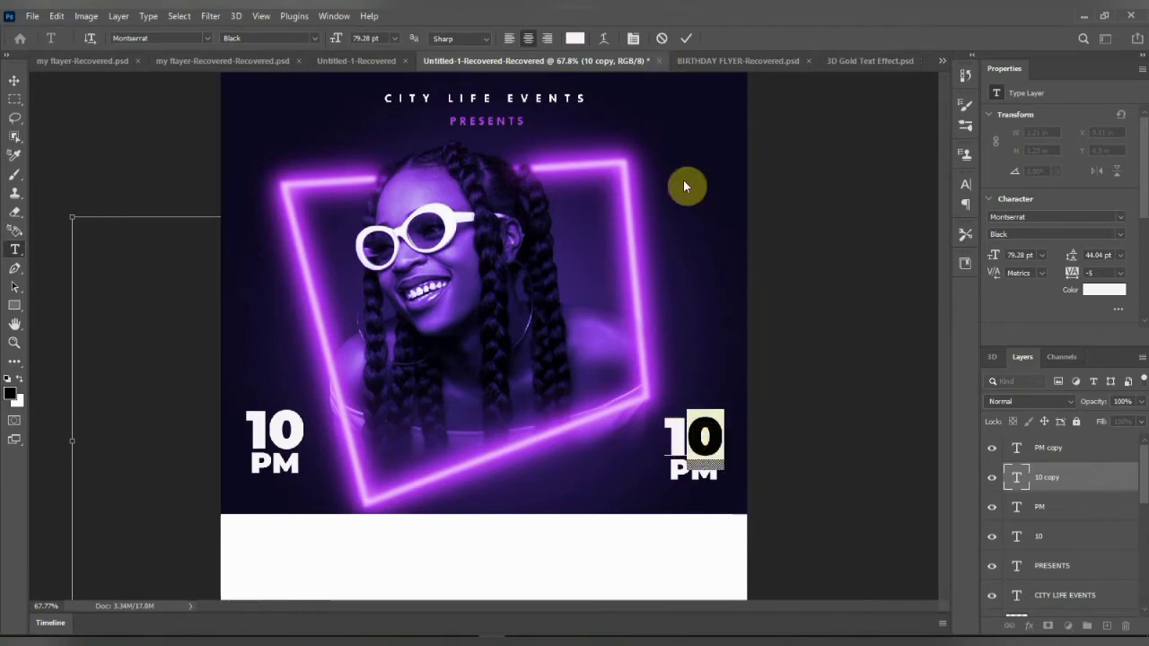
text(56)
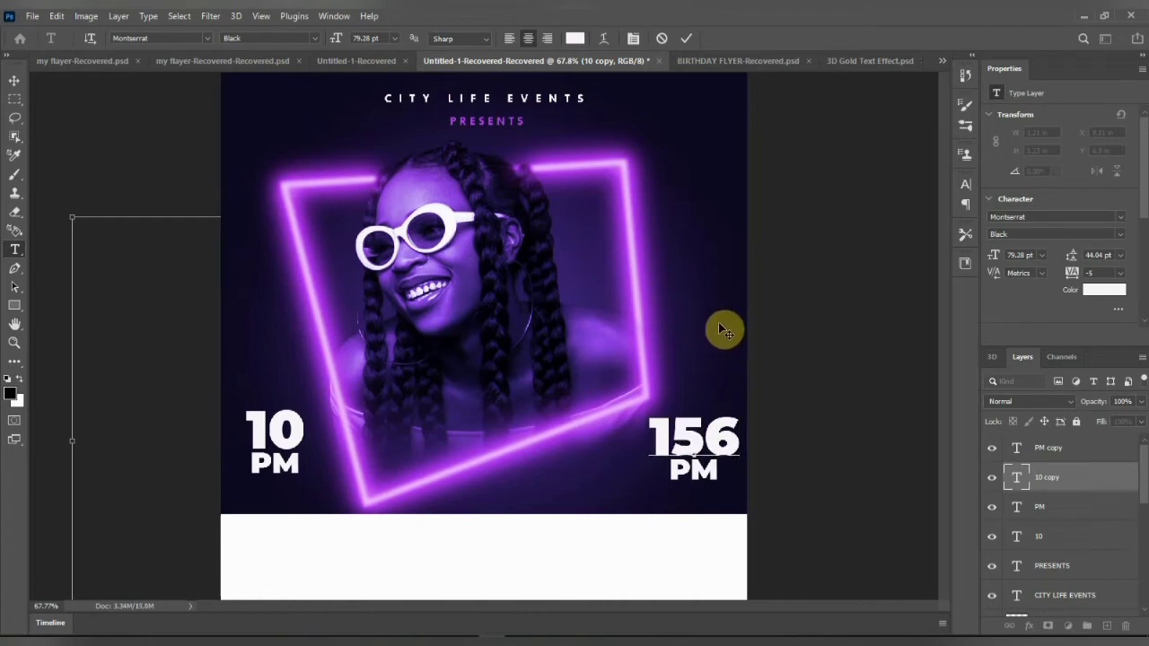
key(BackSpace)
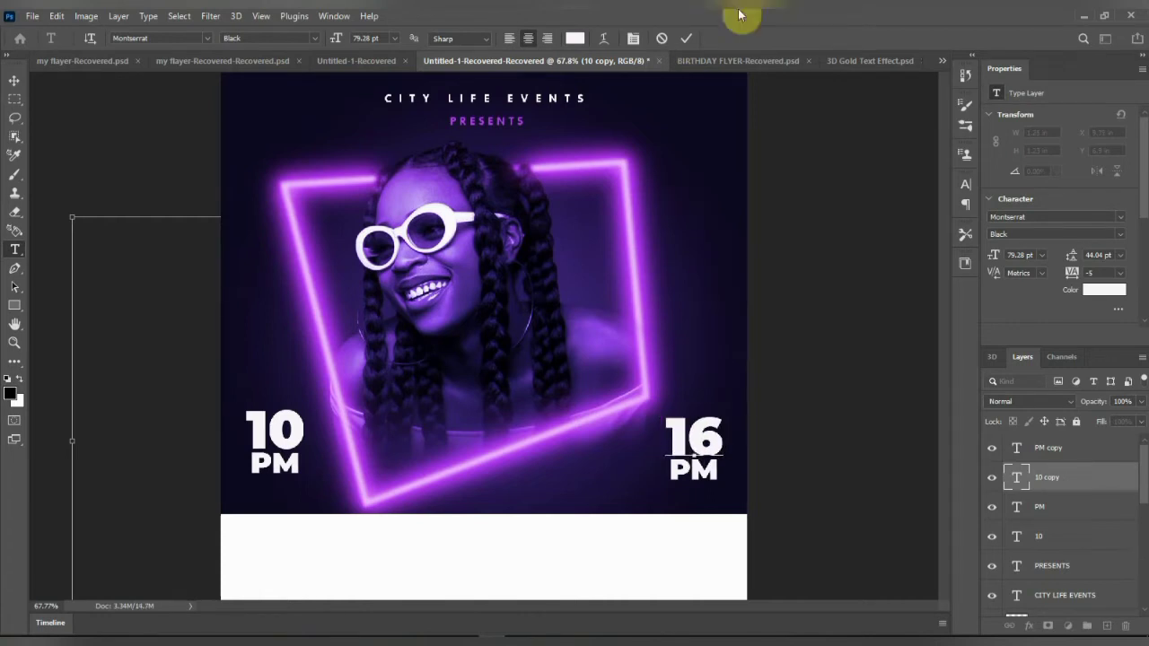
click(684, 38)
key(v)
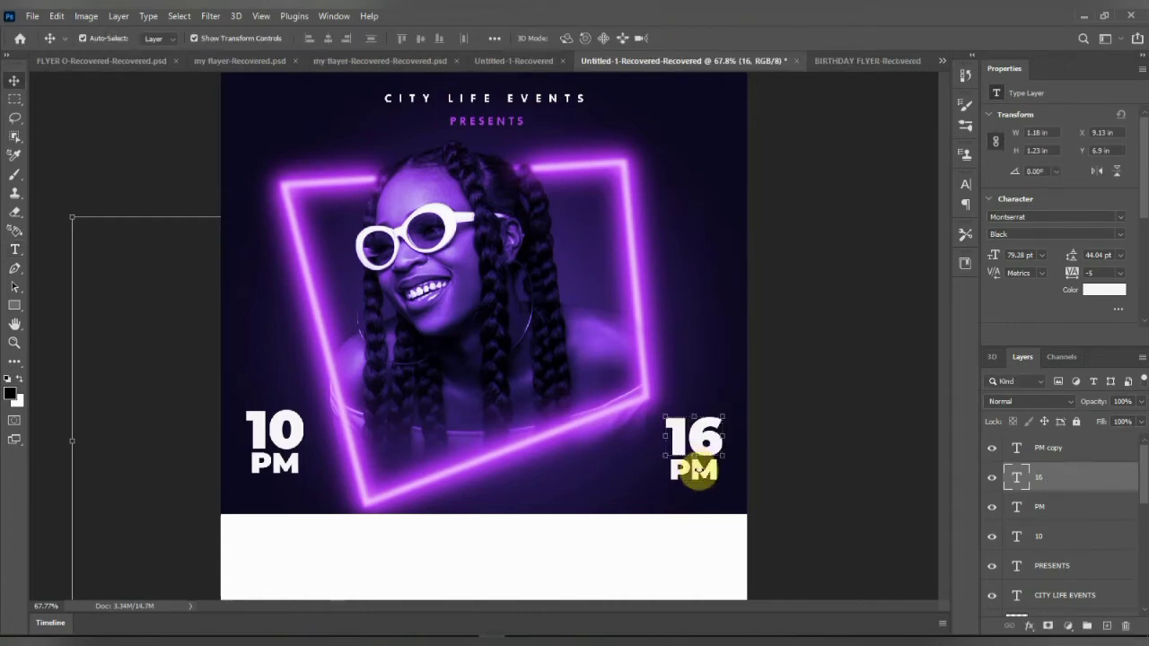
Replace the duplicated PM under the 16 with OCT. and 2022 on two lines.
click(15, 258)
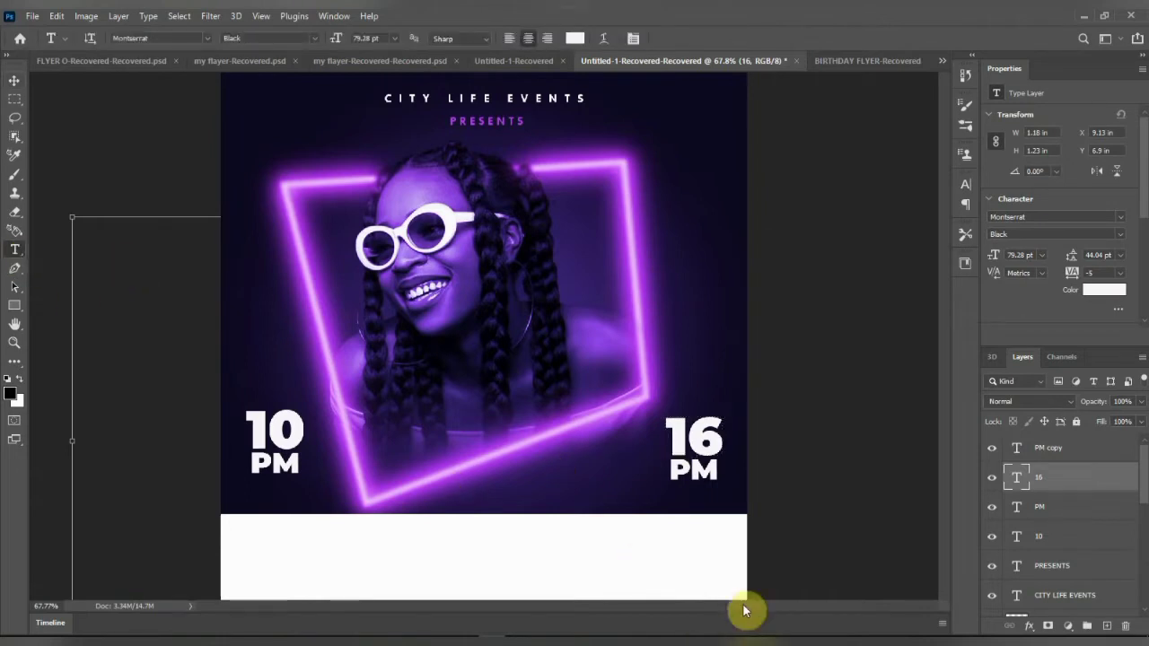
click(693, 473)
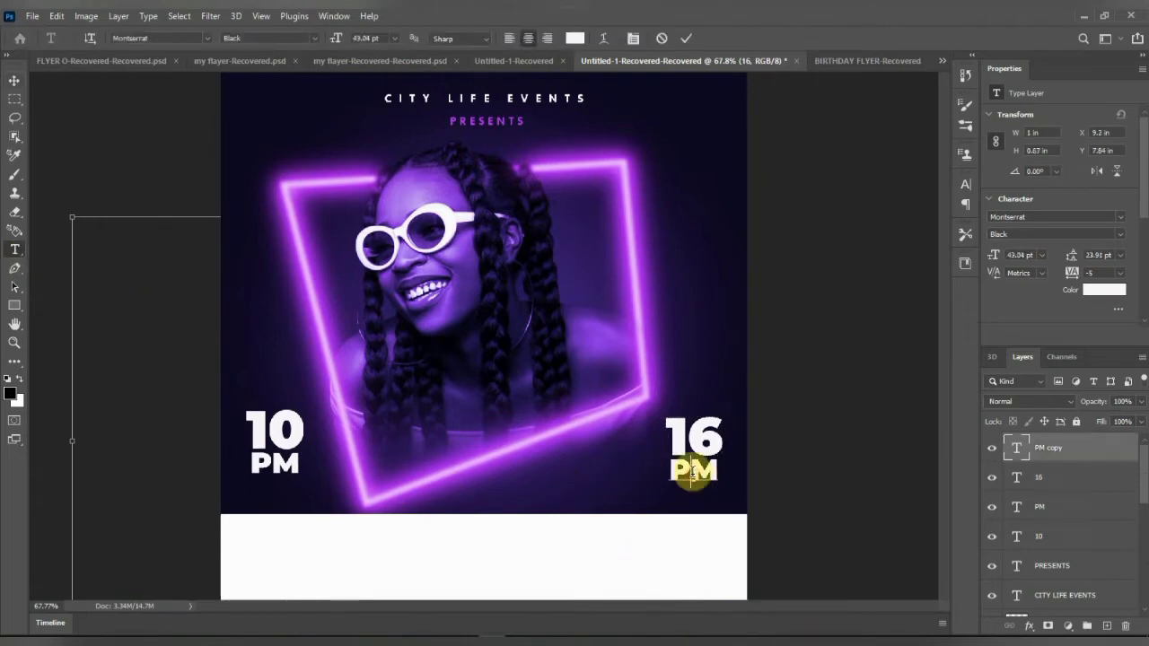
double_click(693, 473)
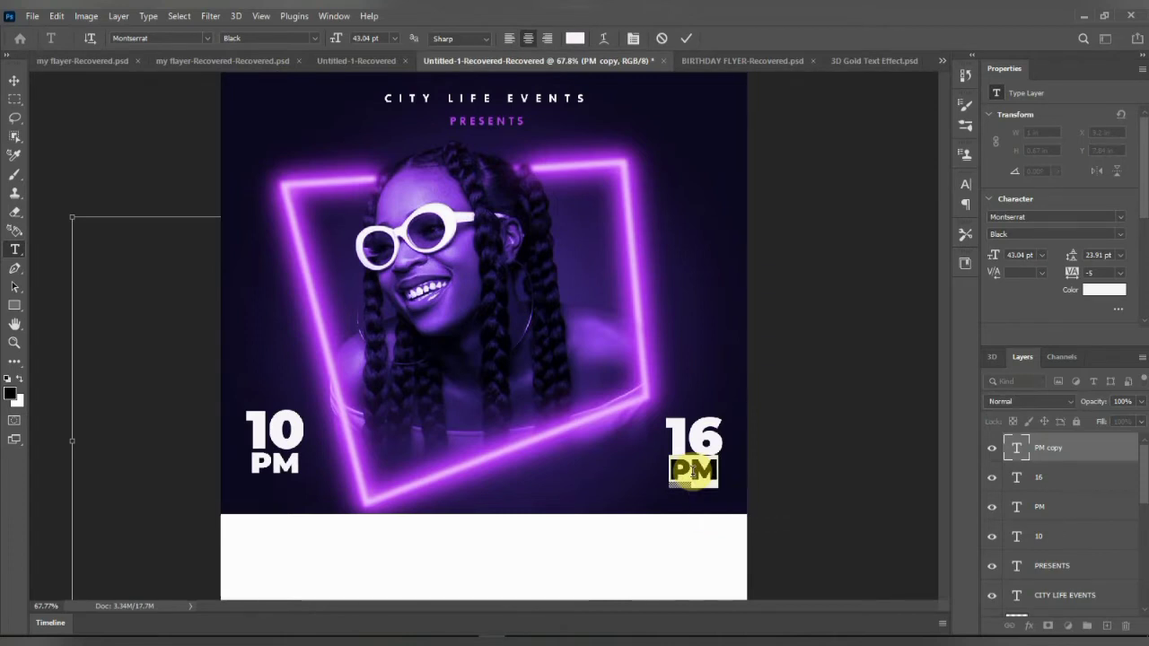
key(BackSpace)
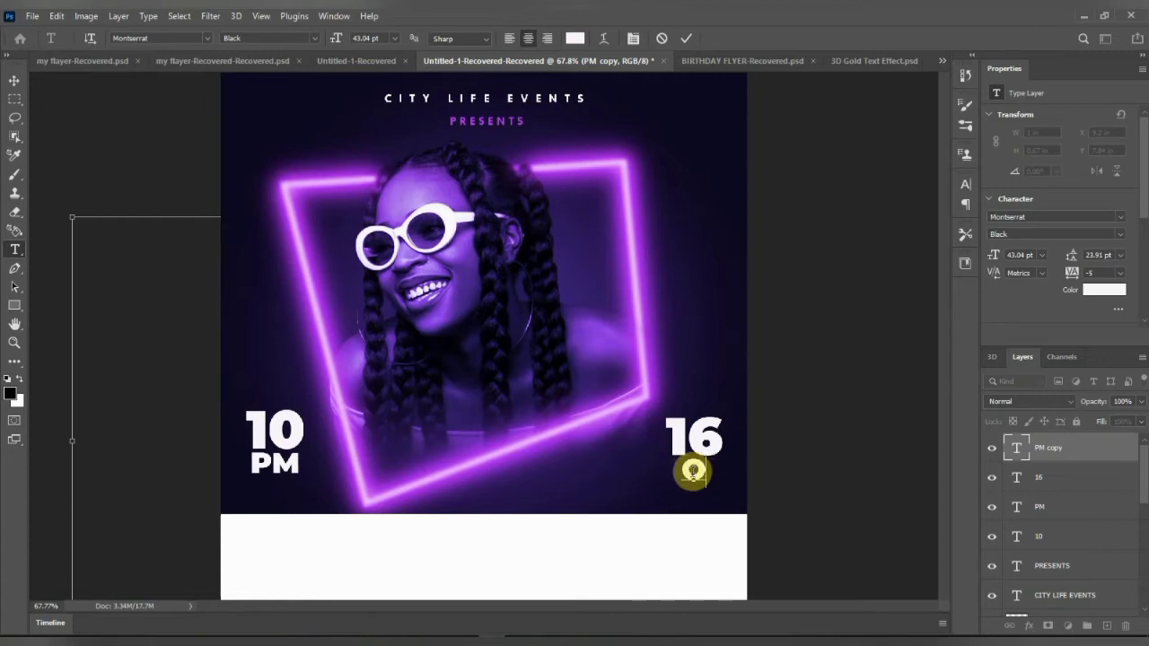
text(OCT)
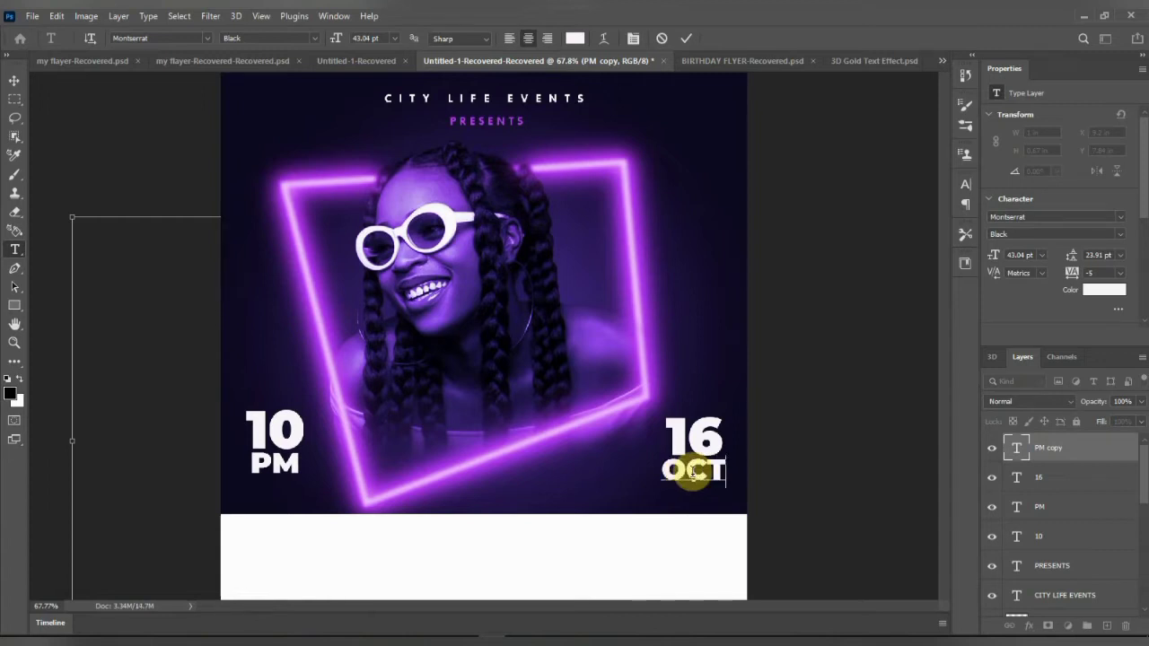
text(. )
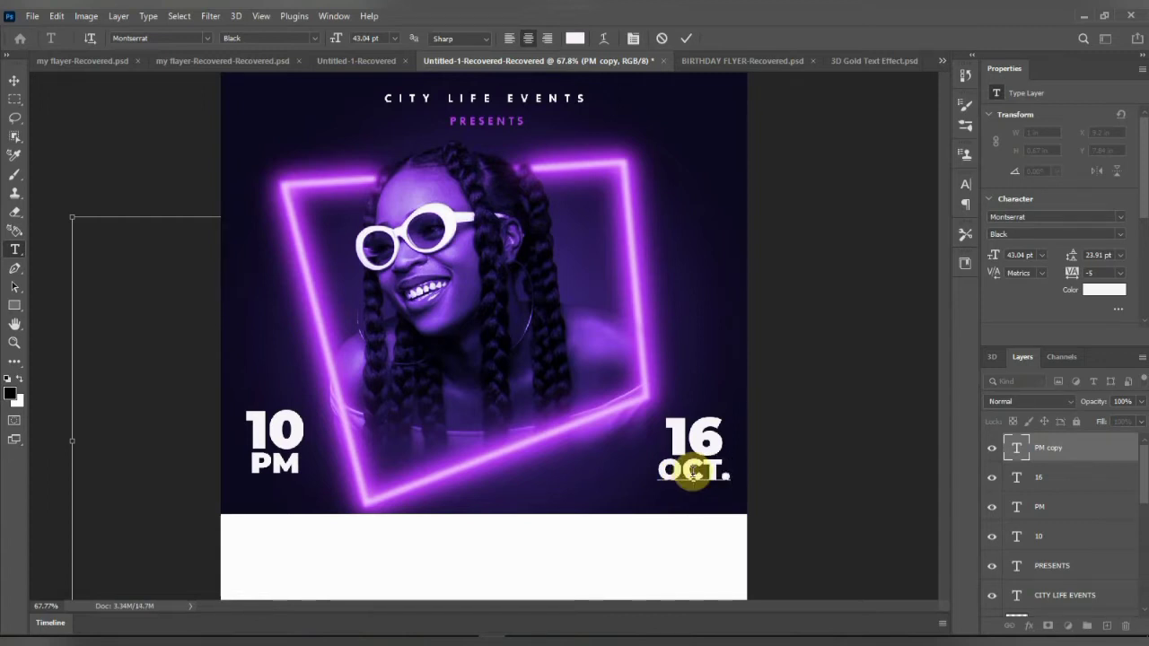
text(20)
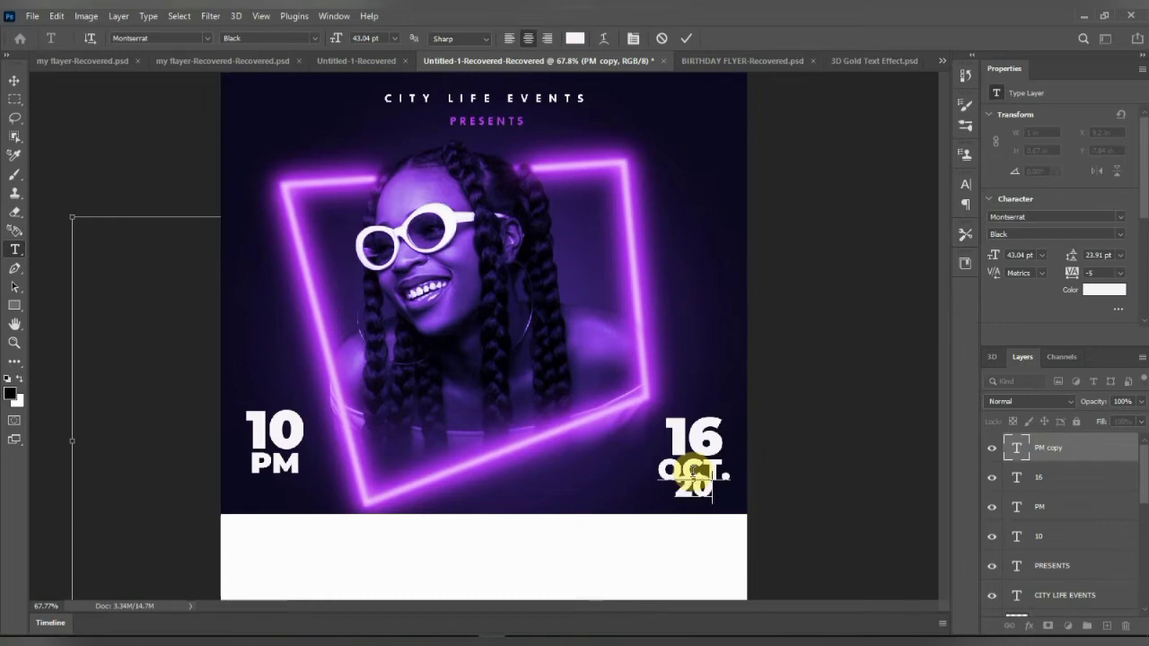
text(22)
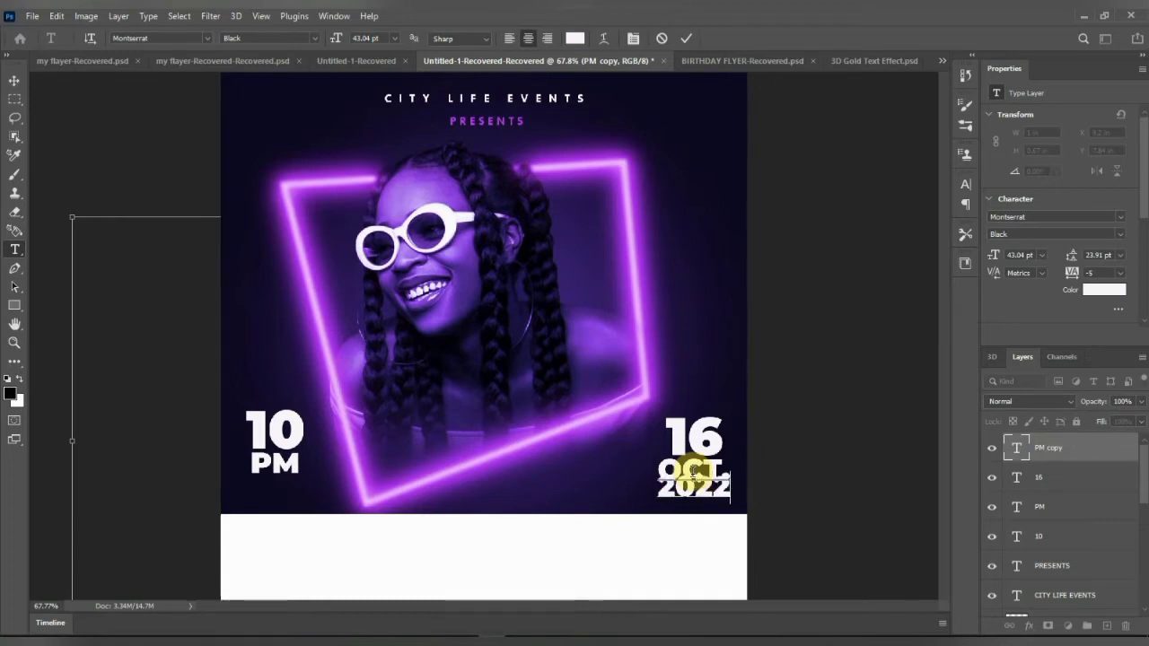
click(686, 38)
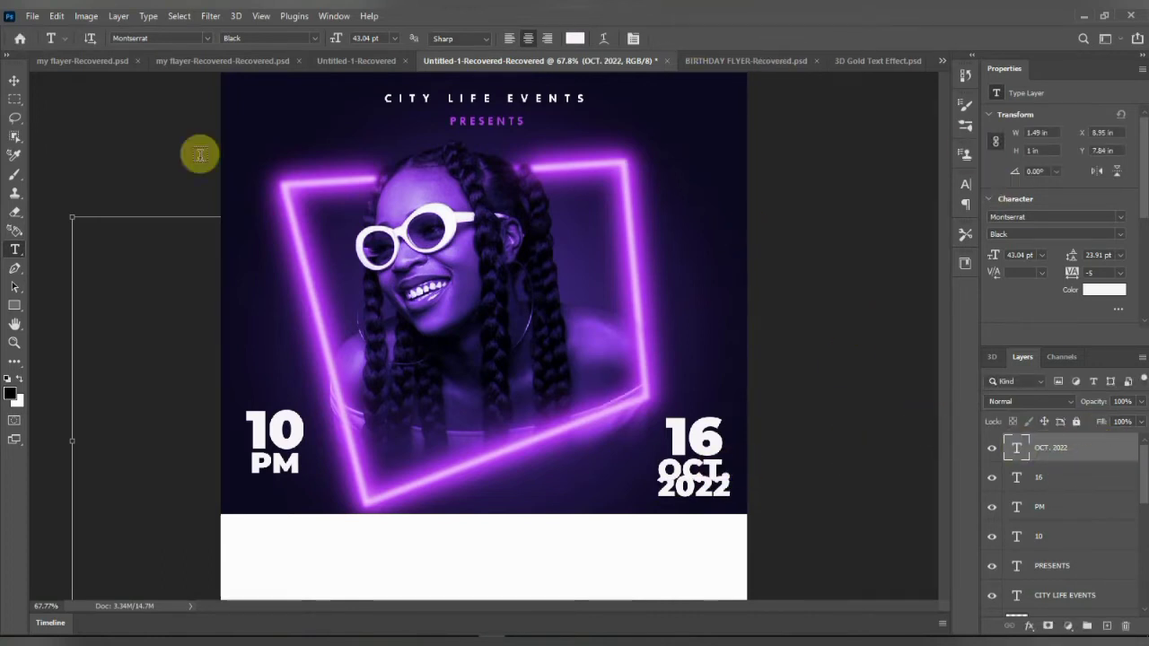
Scale the OCT. 2022 text down to about 30 pt so it fits the width of the 16.
click(15, 80)
scroll(685, 403, up, 2)
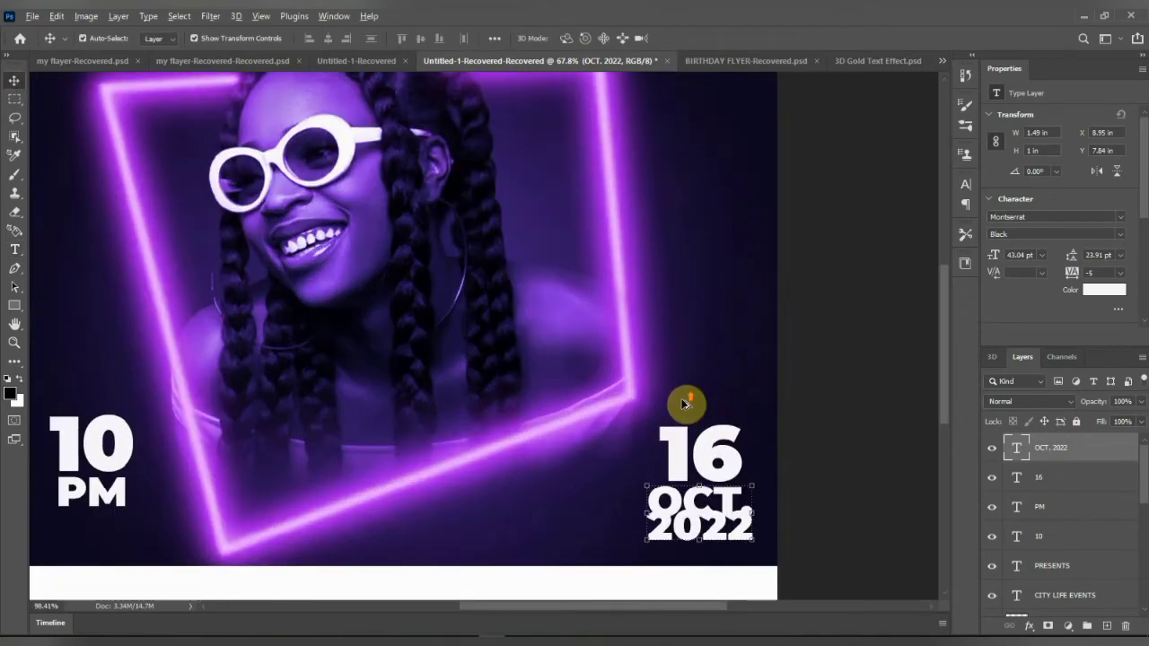
click(749, 484)
drag(750, 485, 719, 495)
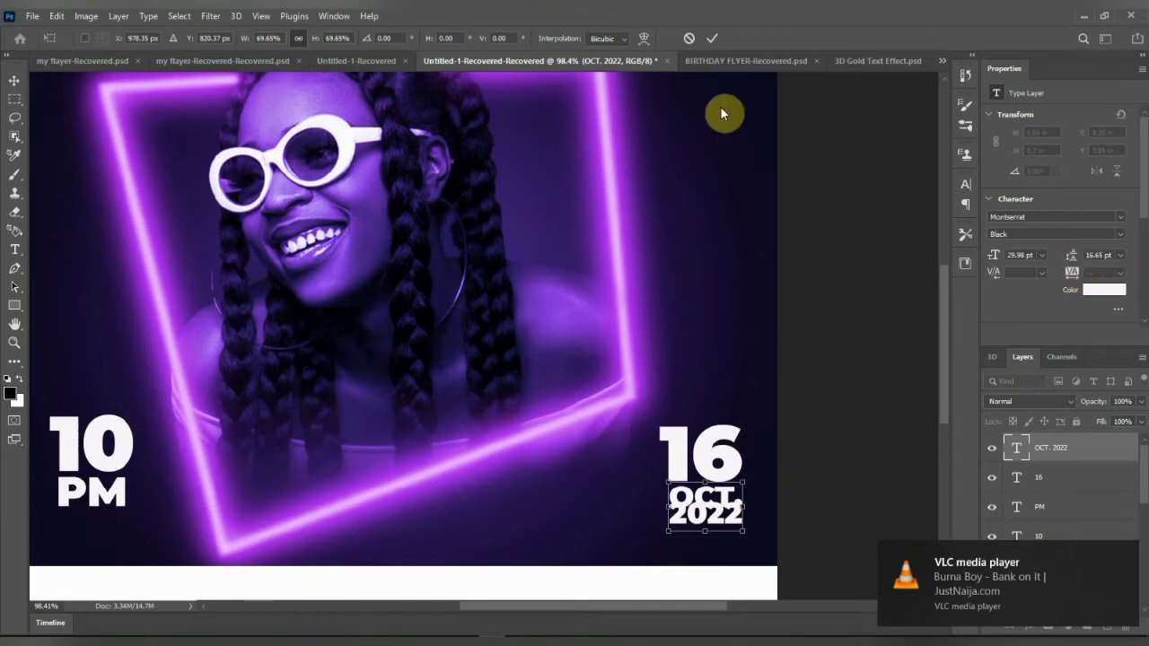
Set the OCT. 2022 text's leading to 23 pt and its tracking to -60.
click(1119, 255)
click(1119, 255)
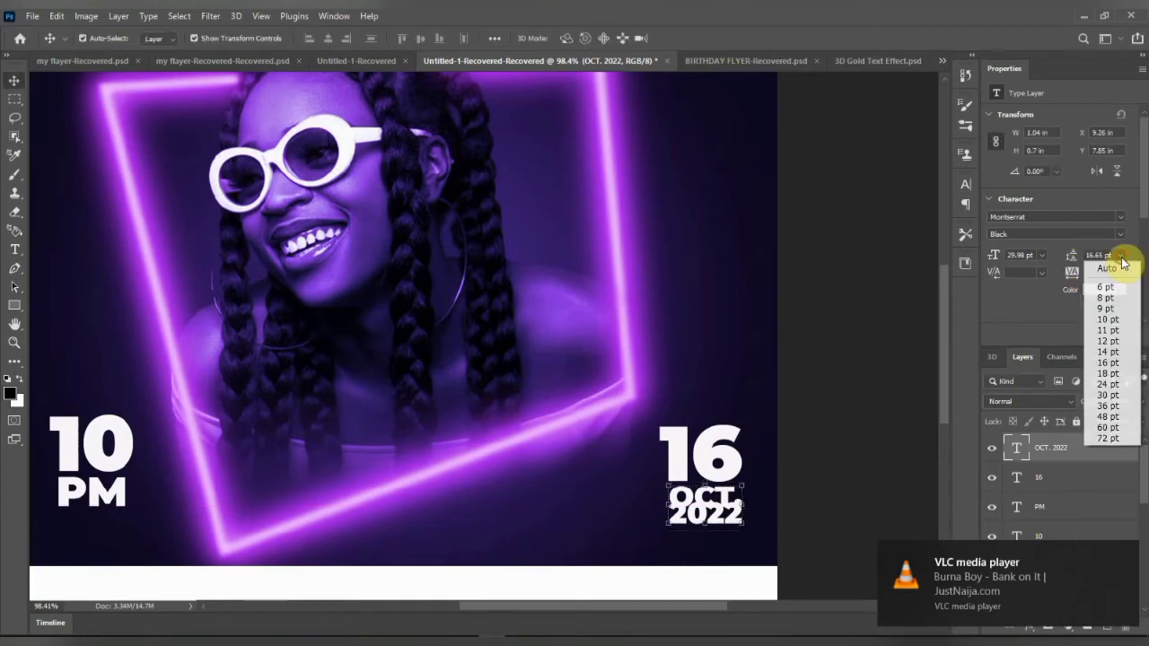
click(1113, 269)
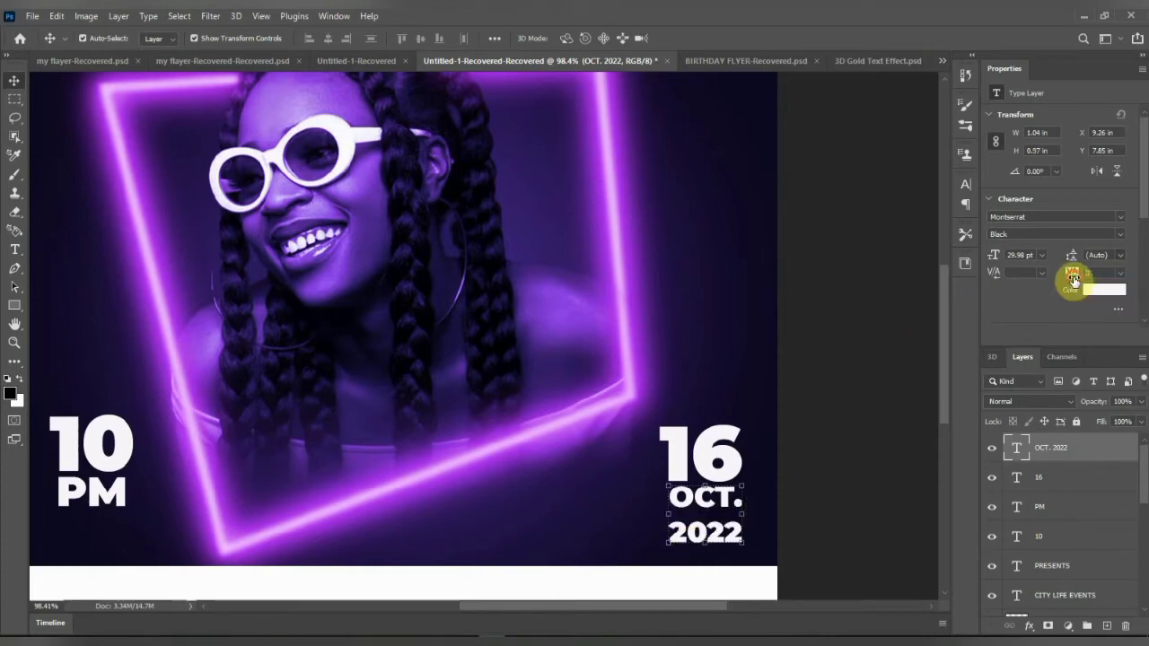
mouse_move(1071, 276)
mouse_down()
mouse_move(1072, 258)
mouse_move(1063, 264)
mouse_up()
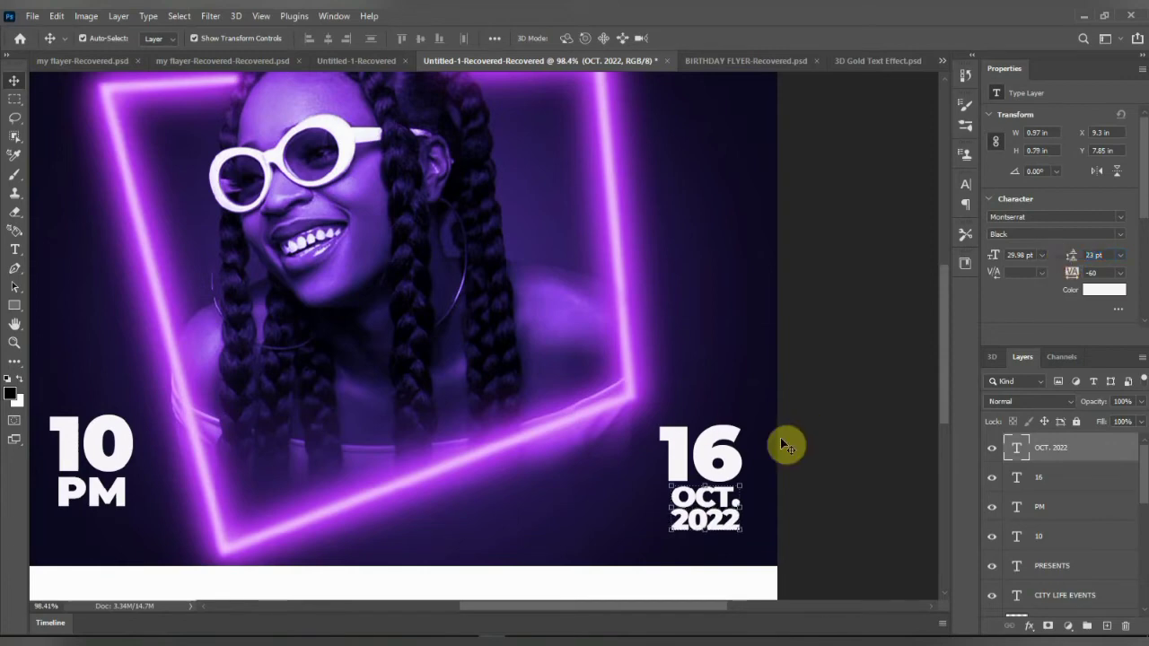
Review the size and placement of the 10 PM and 16 OCT. 2022 text against the whole flyer.
scroll(613, 438, down, 5)
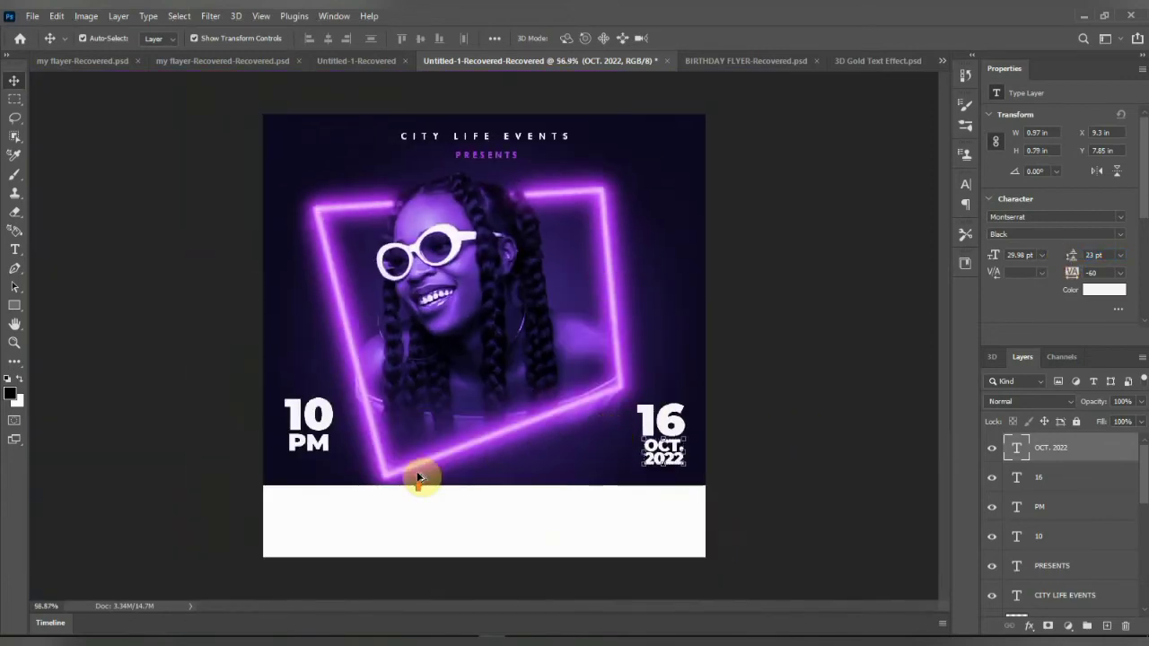
scroll(417, 479, up, 2)
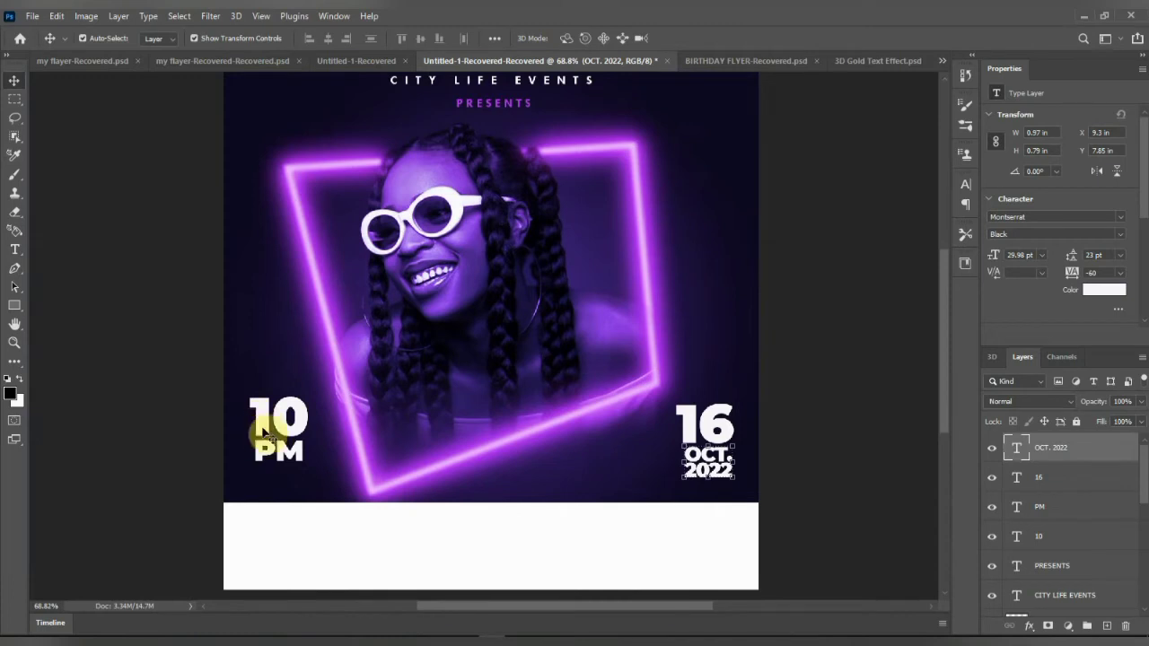
shift+click(285, 448)
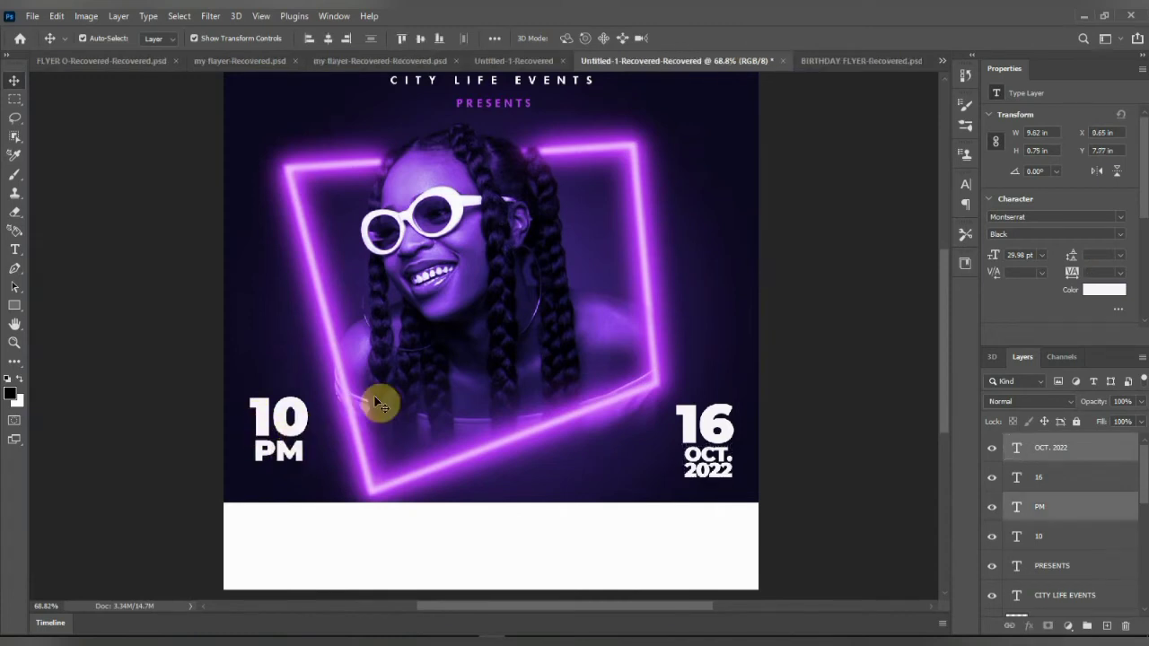
scroll(449, 470, down, 3)
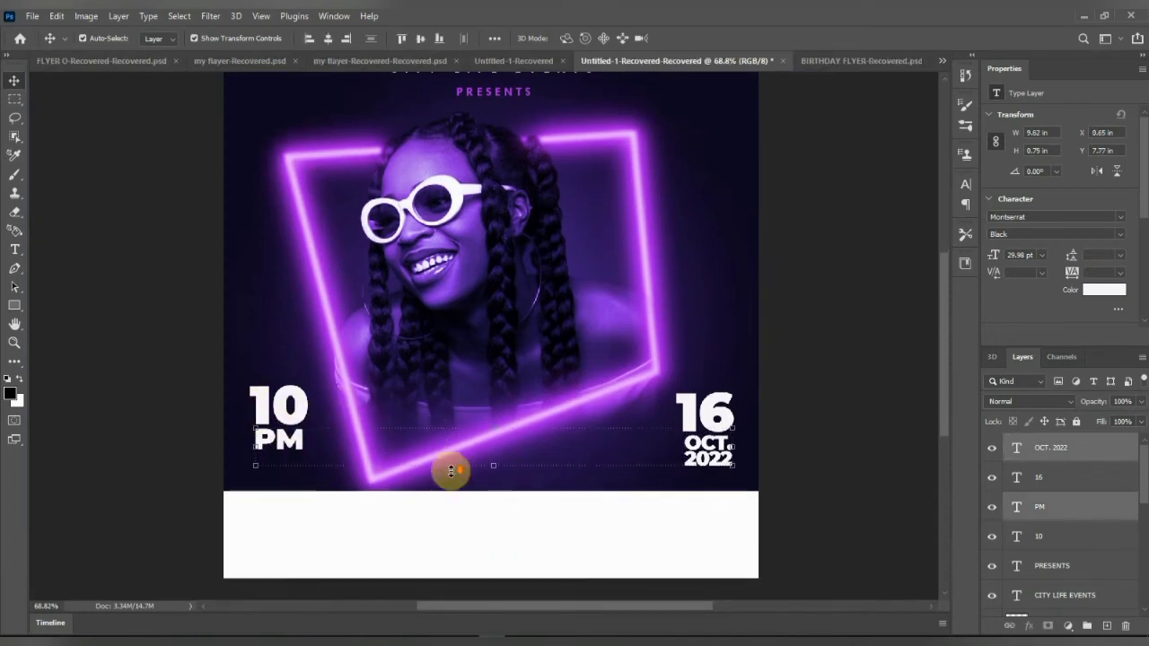
click(869, 480)
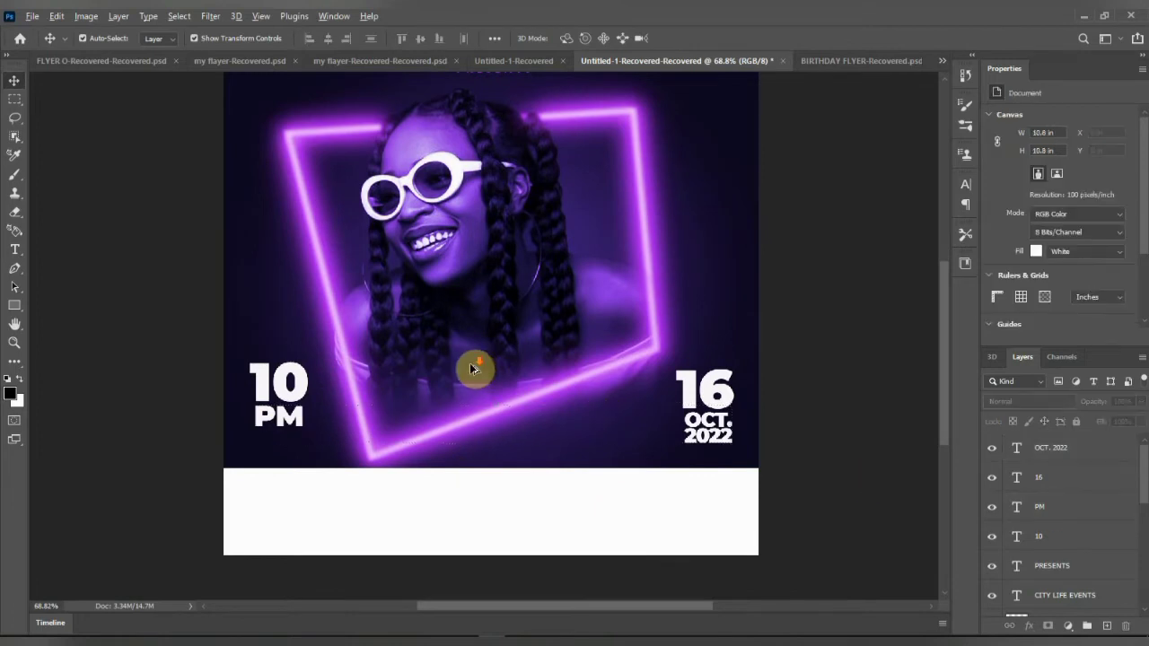
scroll(472, 367, down, 3)
scroll(438, 325, up, 4)
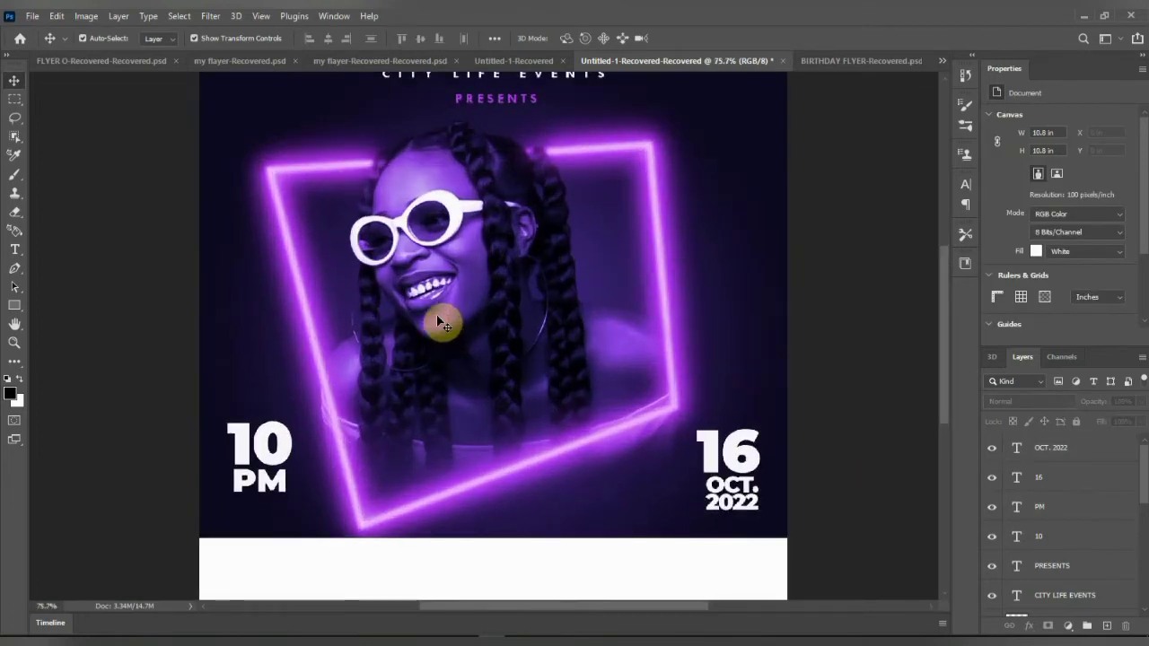
scroll(441, 323, down, 1)
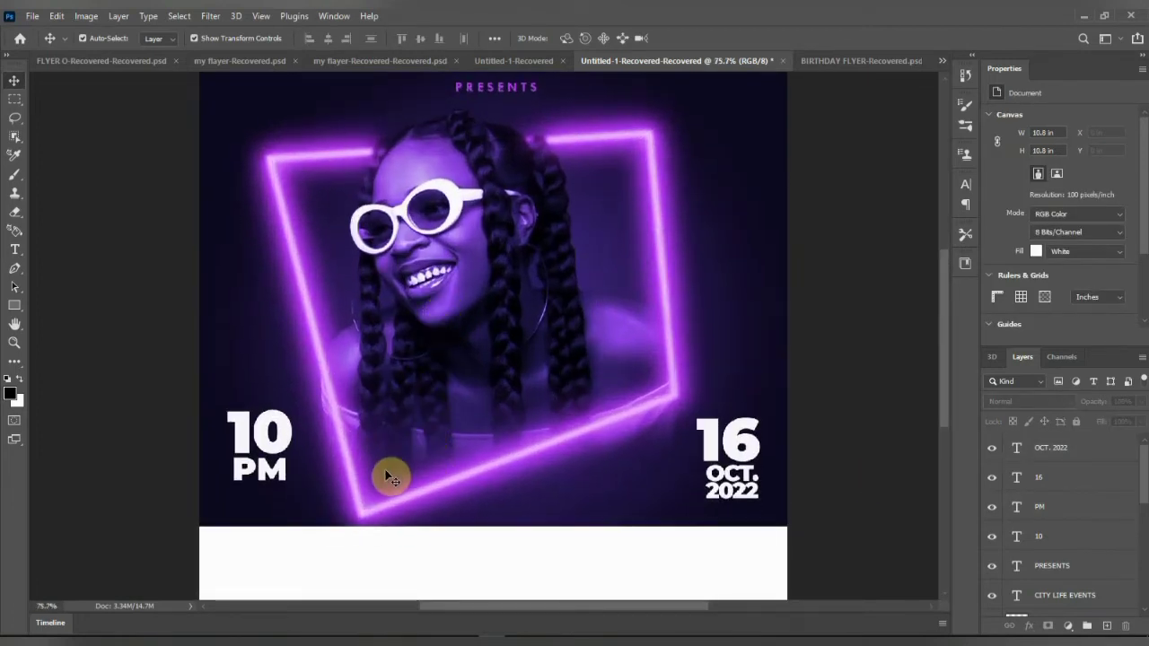
scroll(357, 450, down, 1)
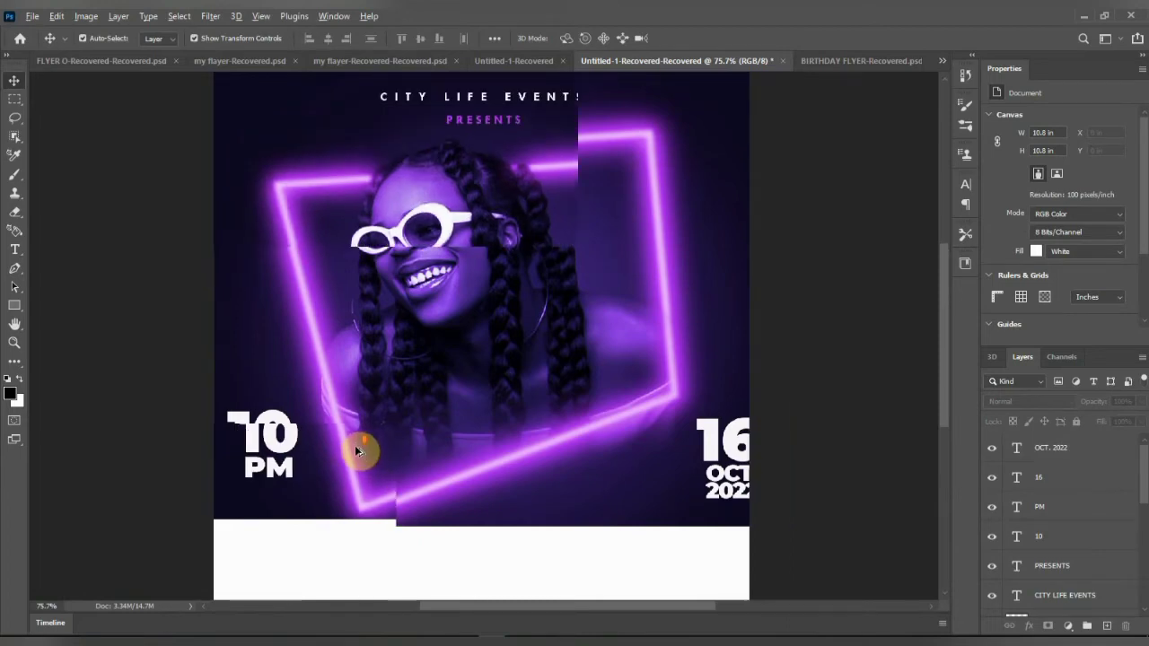
scroll(316, 433, up, 1)
scroll(315, 433, down, 1)
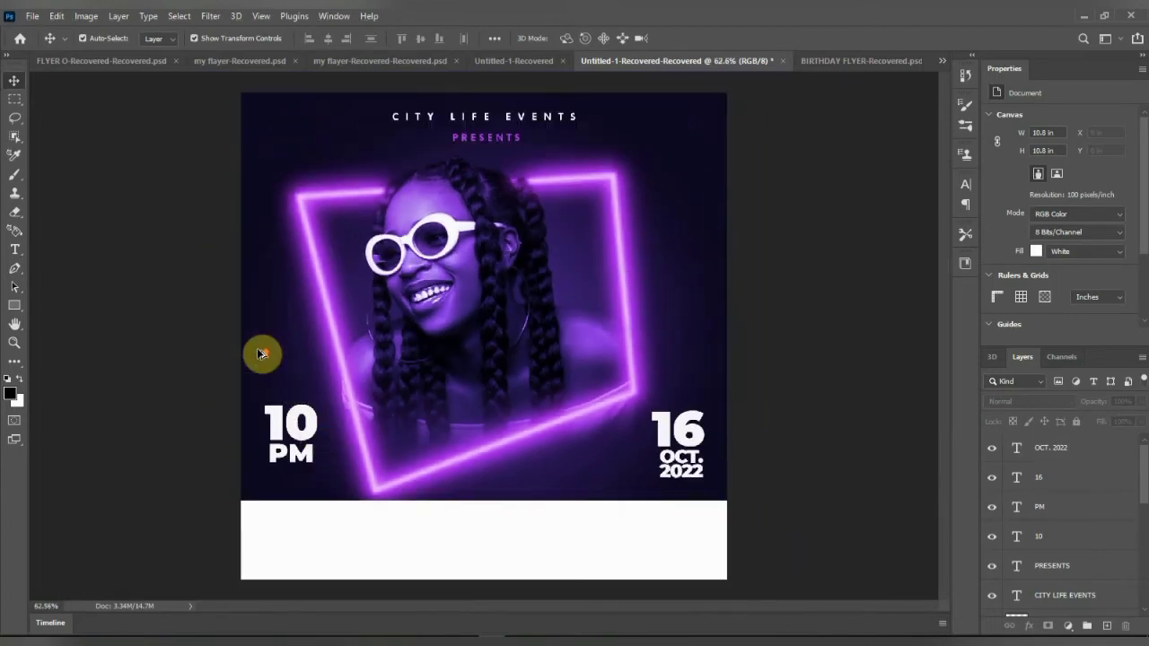
scroll(262, 354, up, 1)
scroll(260, 354, down, 1)
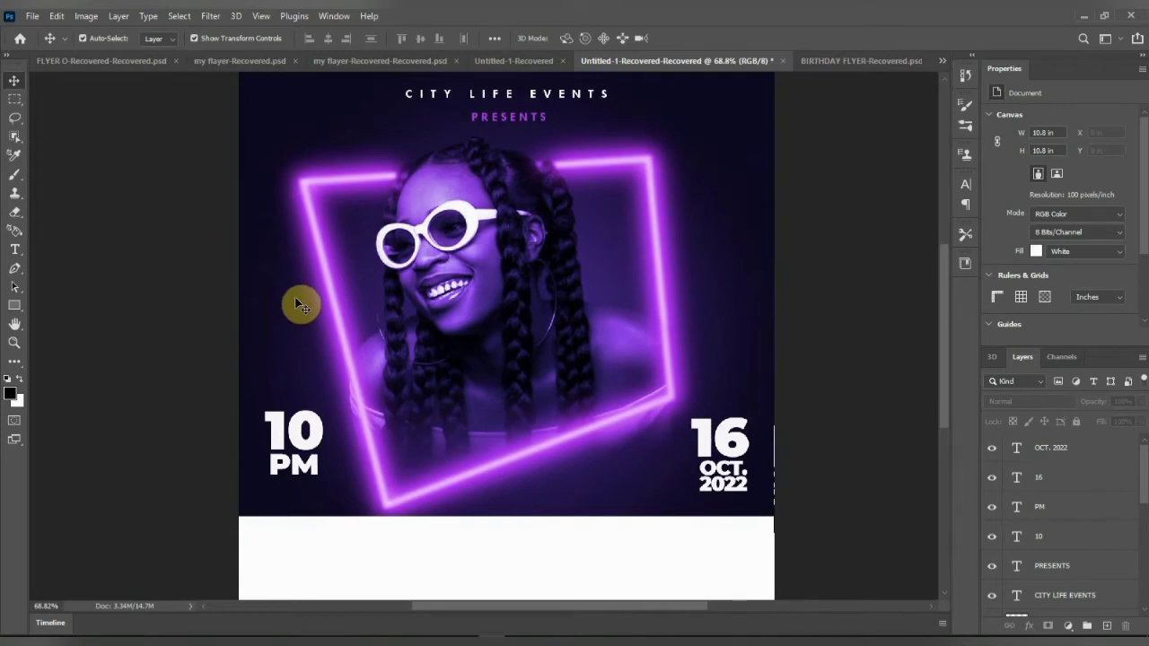
Switch to the 3D Gold Text Effect document and move the gold BIRTHDAY BASH pixel layer down and left, off the original text effect.
drag(549, 101, 549, 100)
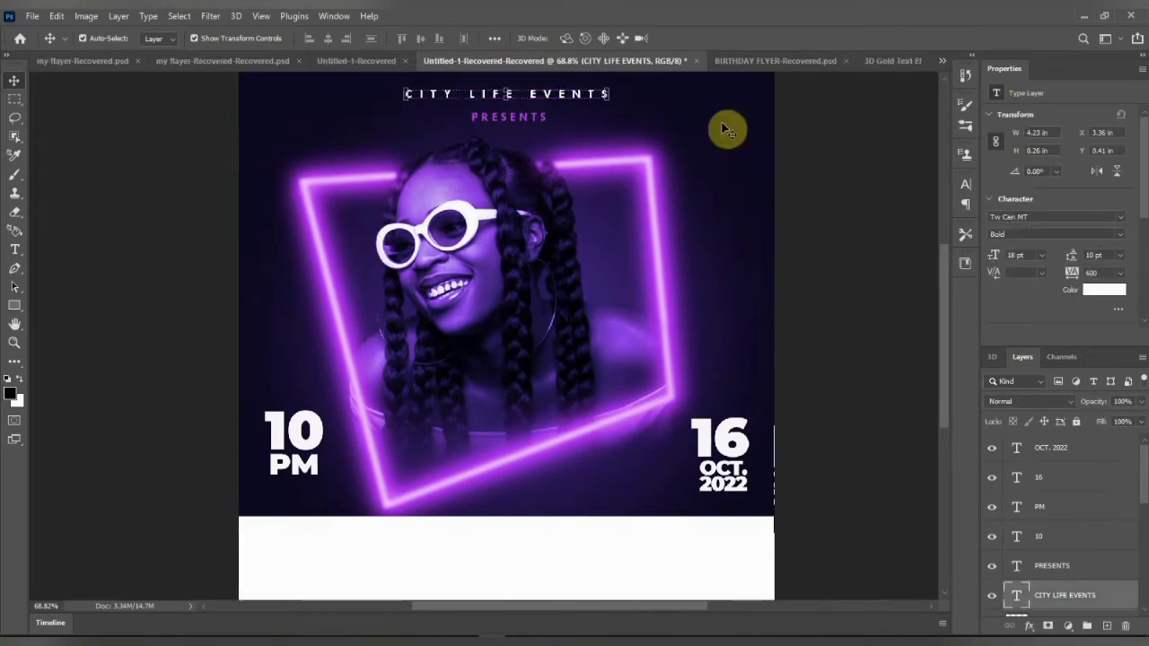
click(888, 61)
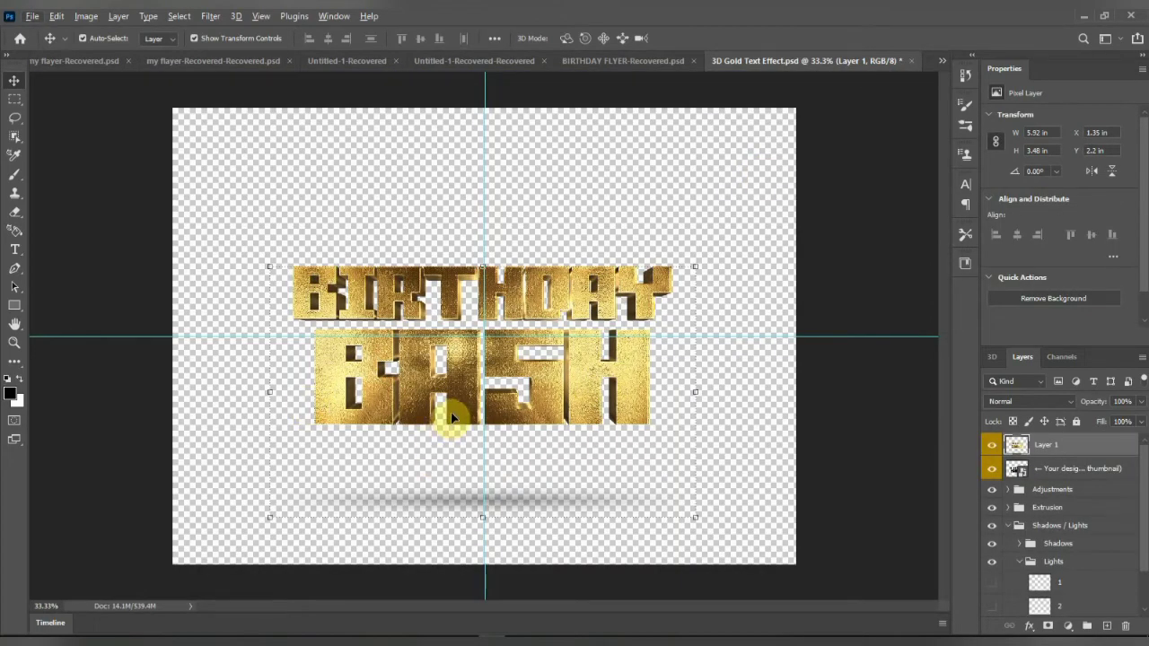
drag(451, 391, 455, 392)
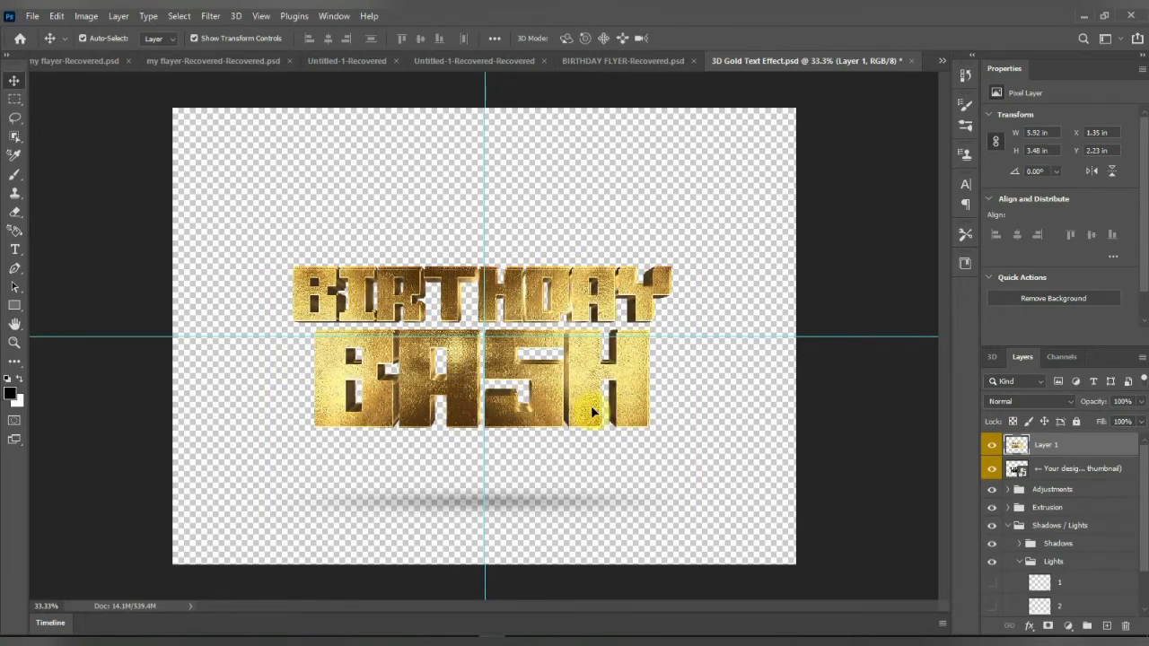
key(Delete)
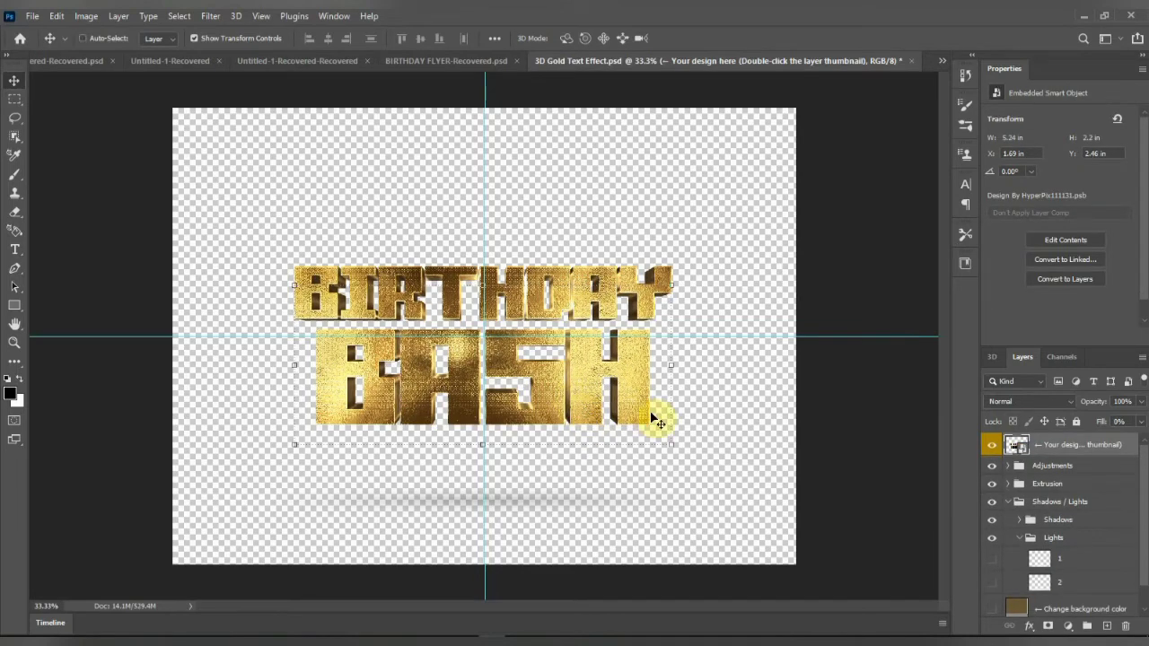
key(ctrl+z)
drag(644, 412, 610, 489)
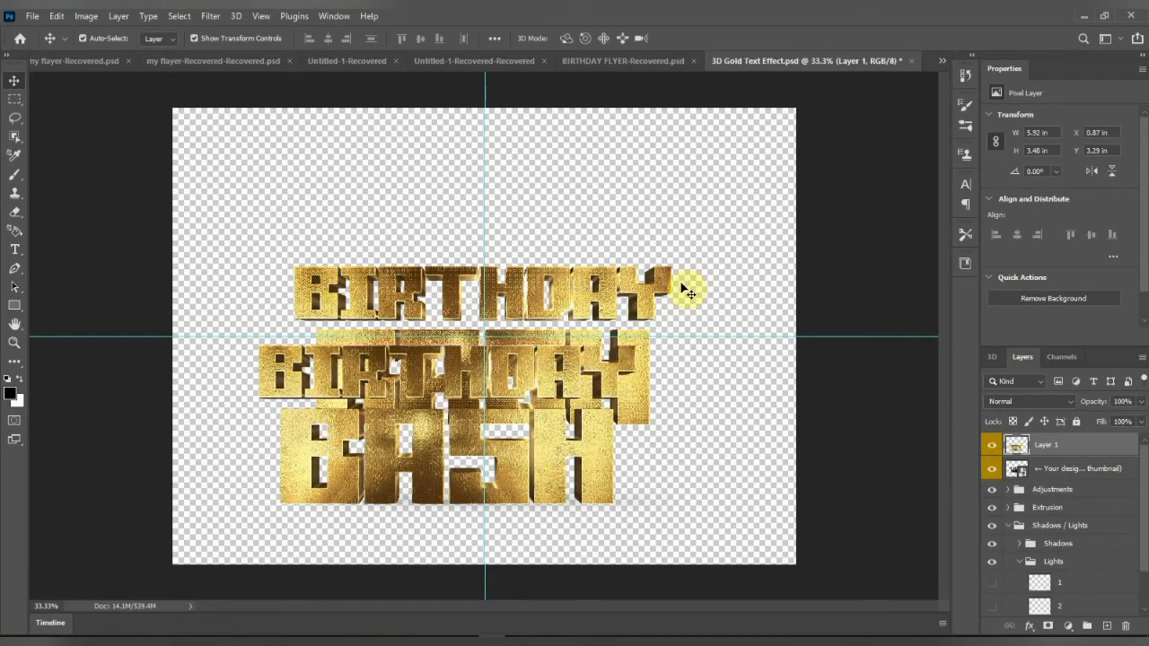
click(641, 299)
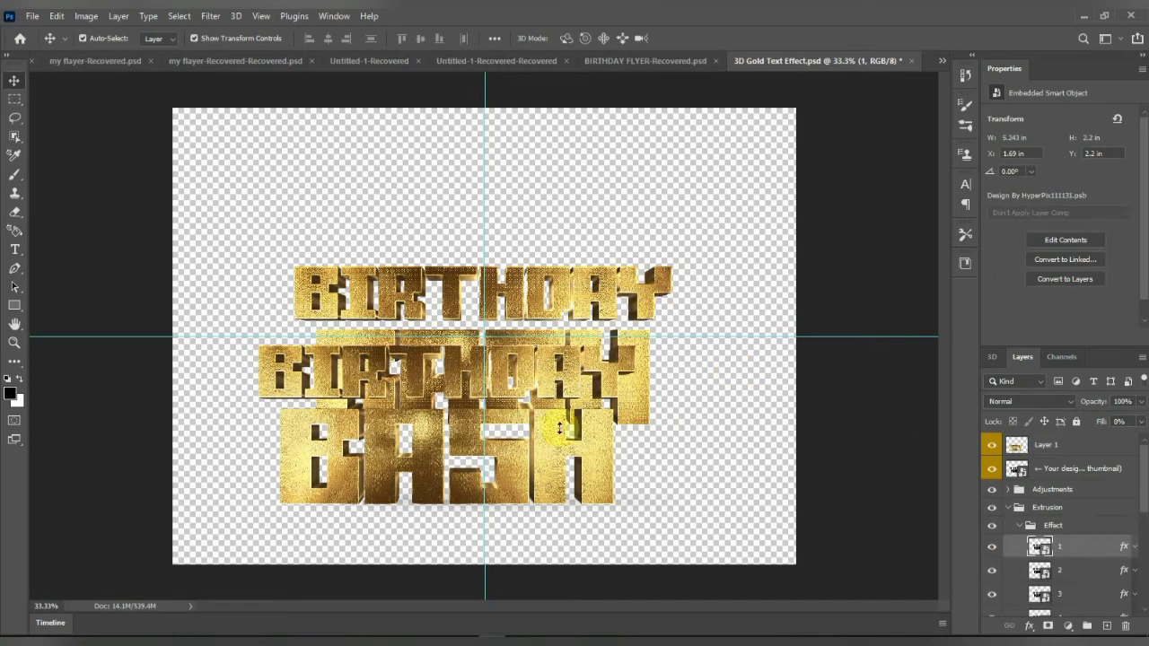
drag(559, 429, 545, 470)
Open the gold text effect's design smart object to examine its editable BIRTHDAY and BASH text, and close it without changes.
click(616, 320)
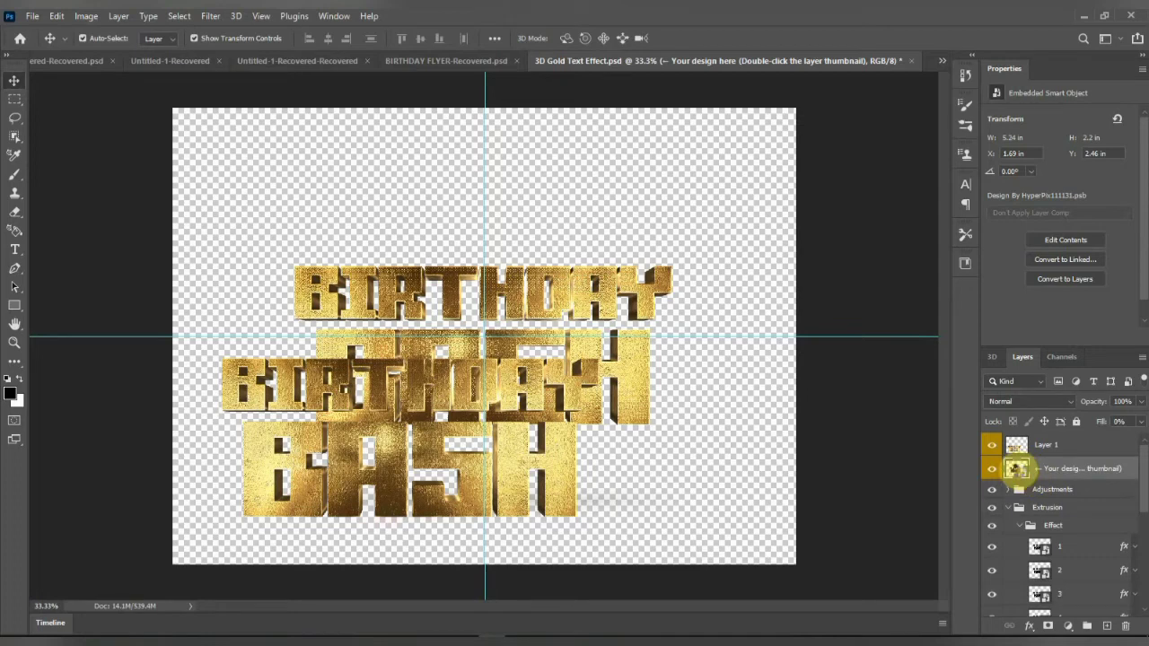
double_click(1016, 467)
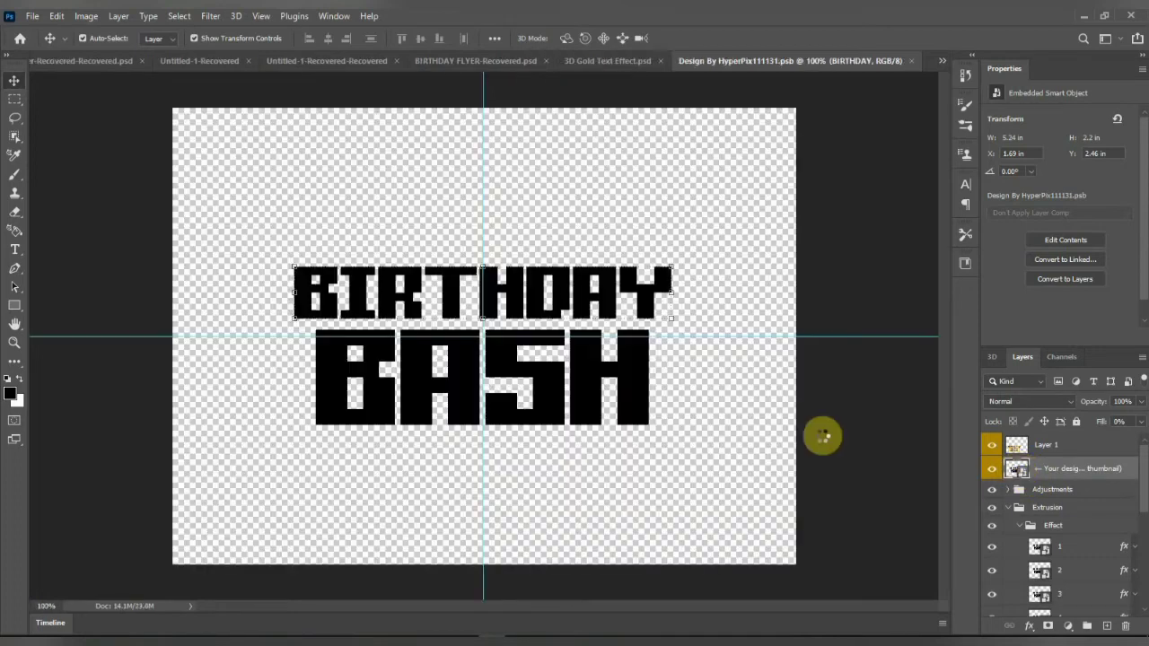
click(15, 248)
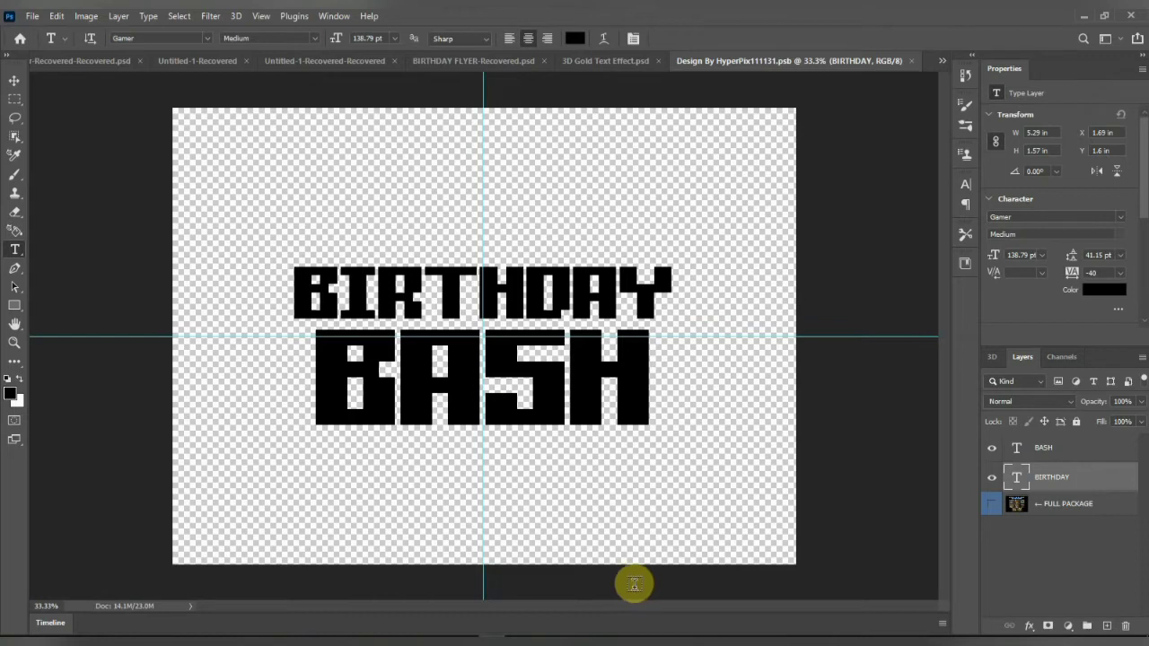
click(629, 397)
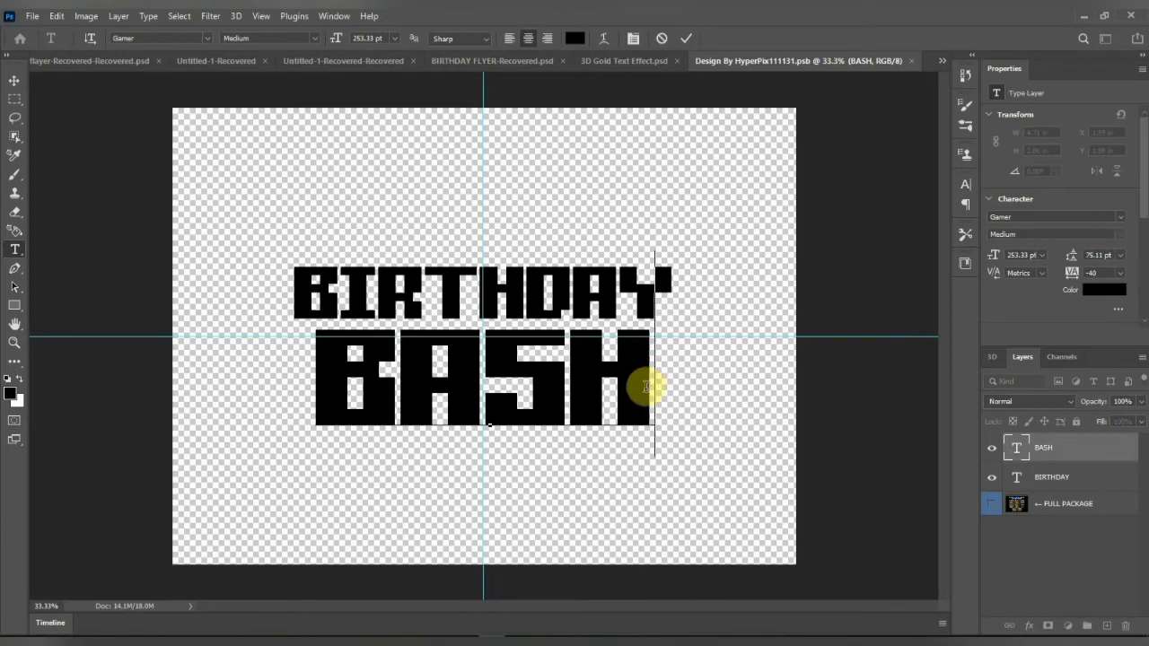
click(687, 38)
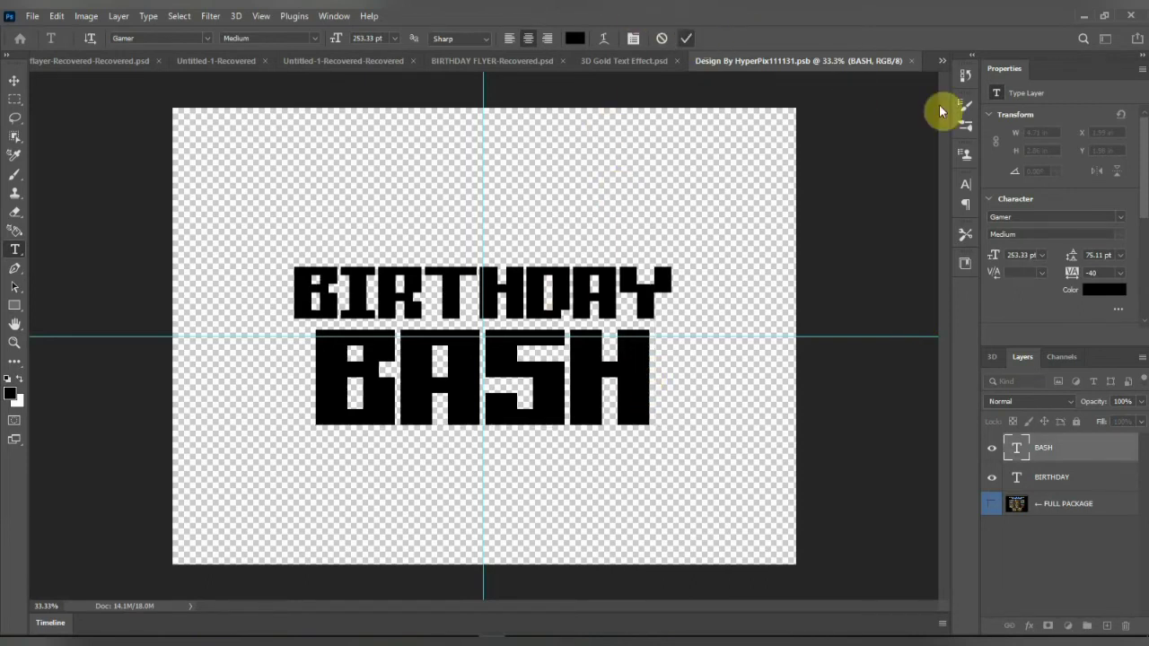
click(911, 61)
click(524, 252)
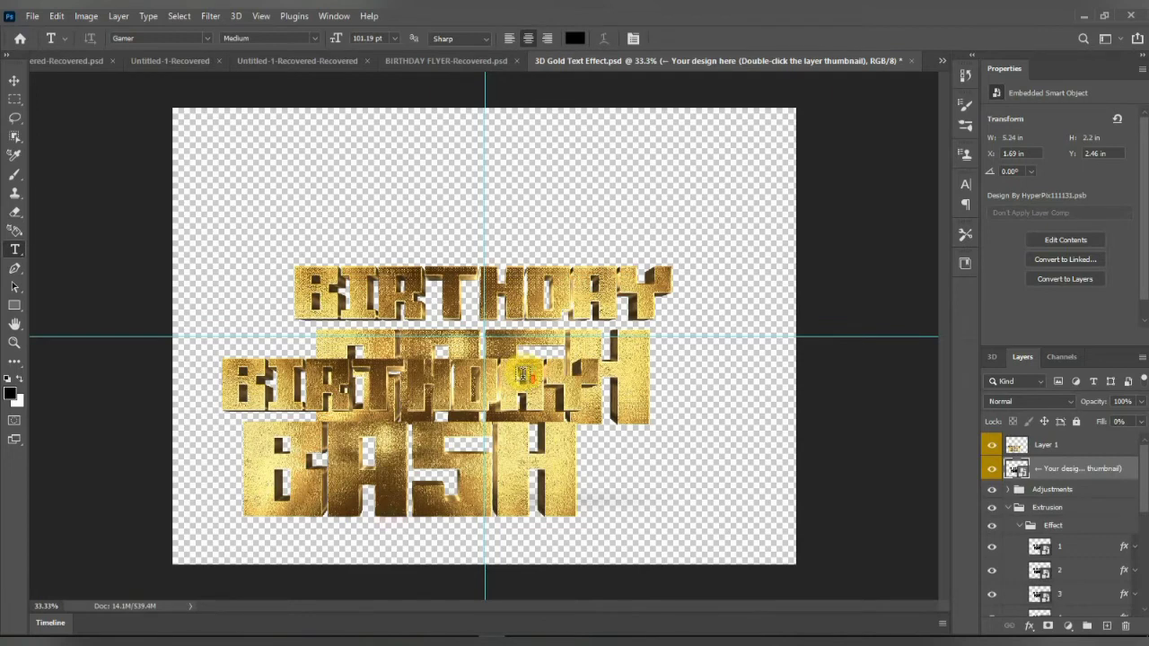
Copy the gold BIRTHDAY BASH pixel layer from the text effect document into the flyer document.
click(14, 80)
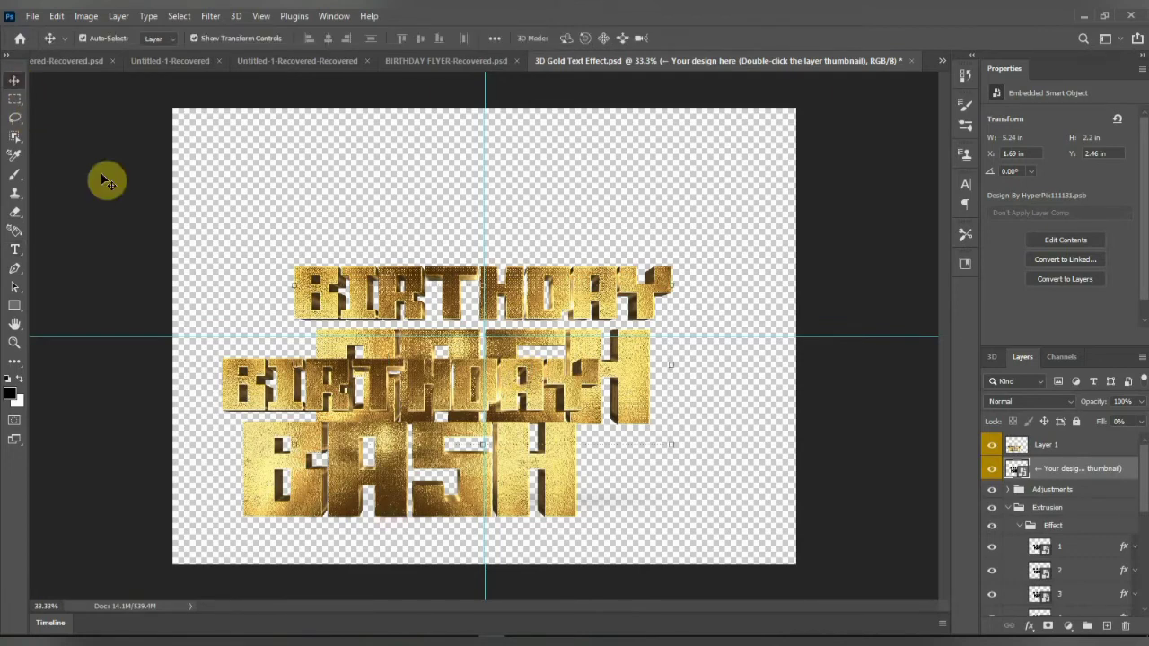
click(451, 402)
drag(450, 402, 476, 356)
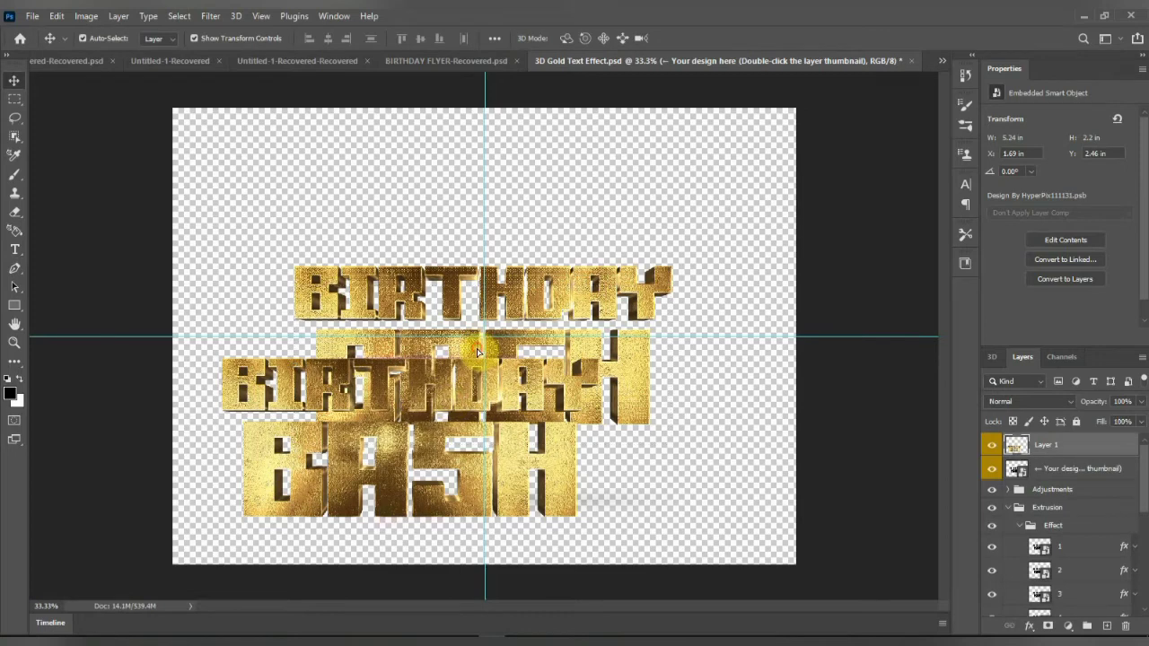
drag(294, 374, 467, 67)
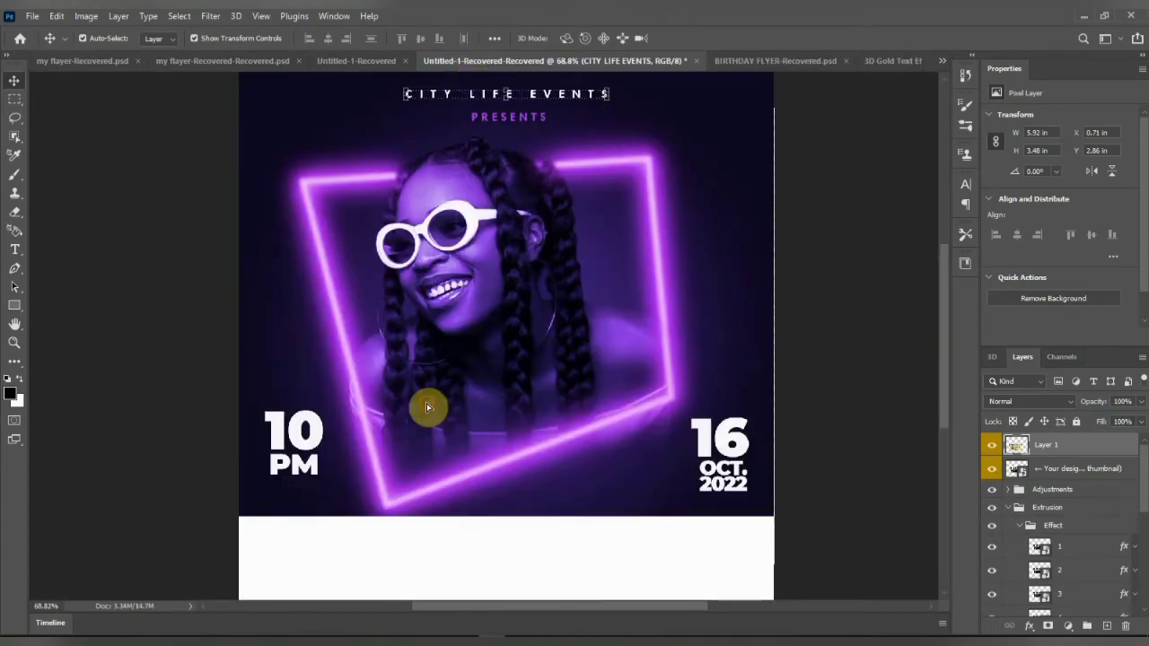
drag(427, 407, 427, 408)
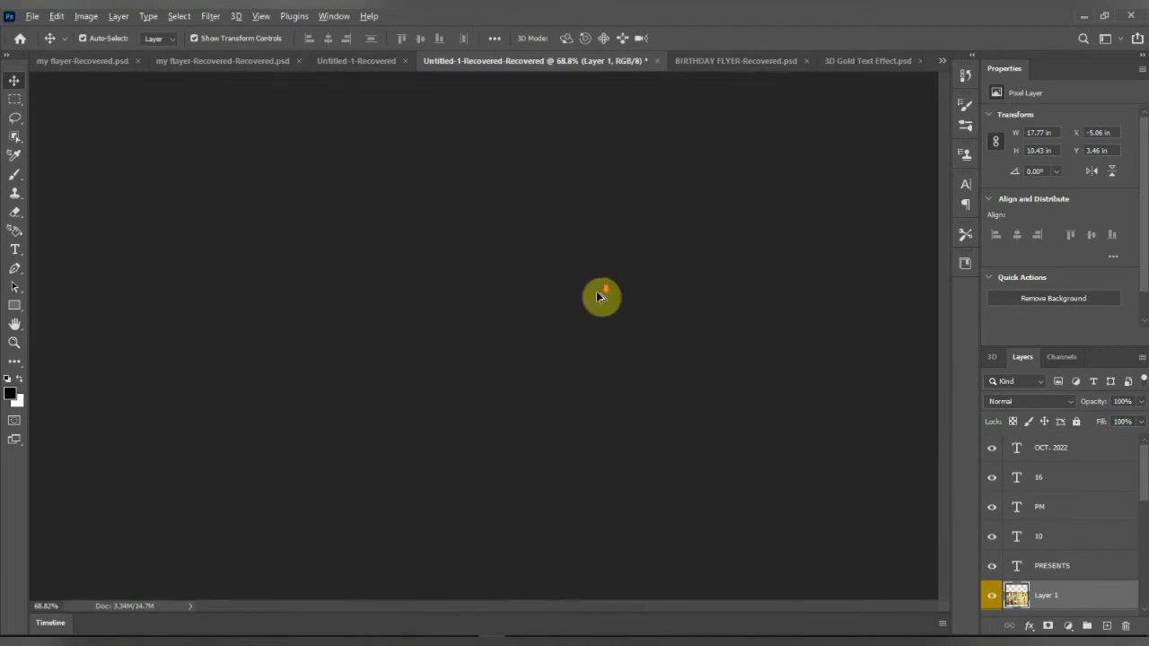
Scale the gold BIRTHDAY BASH layer to about 42% and place it over the lower neon frame, between the time and date text.
scroll(599, 296, down, 3)
drag(762, 266, 588, 381)
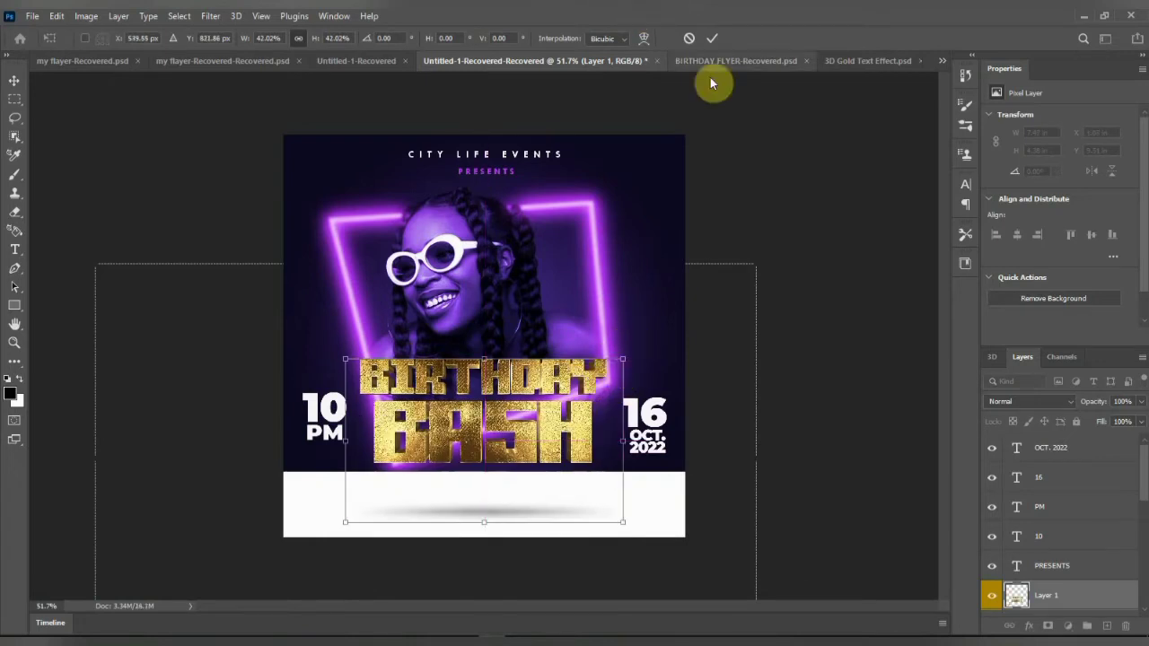
click(715, 39)
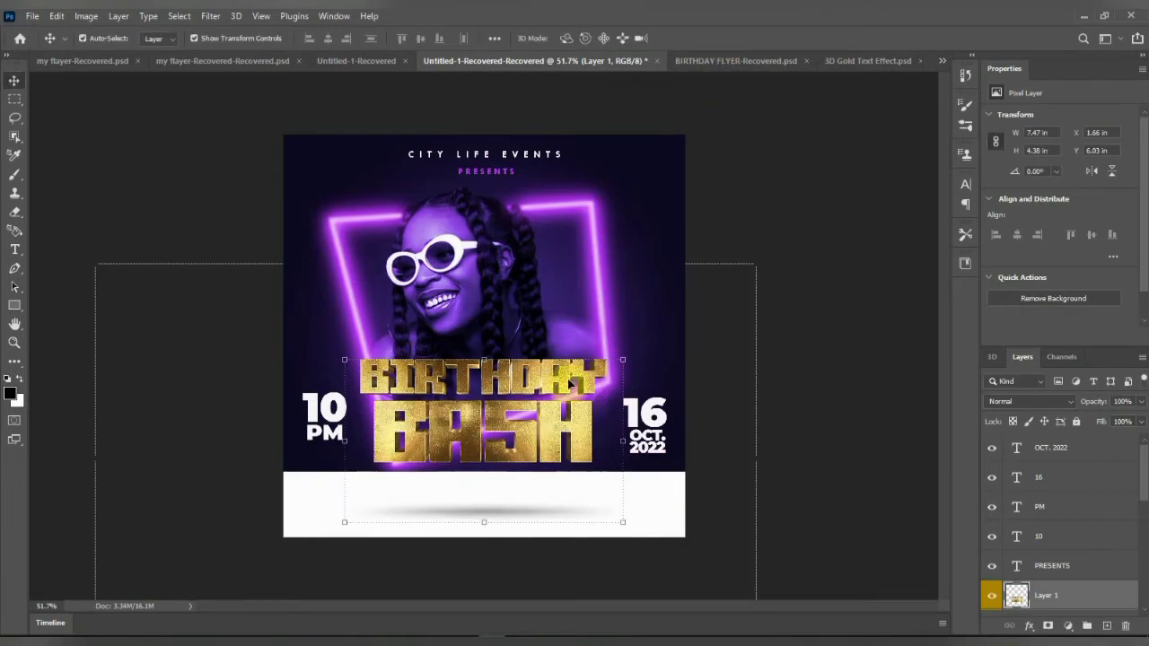
Resize the gold title layer to about 6.94 by 3.83 in and center it between 10 PM and 16 on the white band's upper edge.
drag(621, 360, 607, 379)
drag(363, 449, 349, 450)
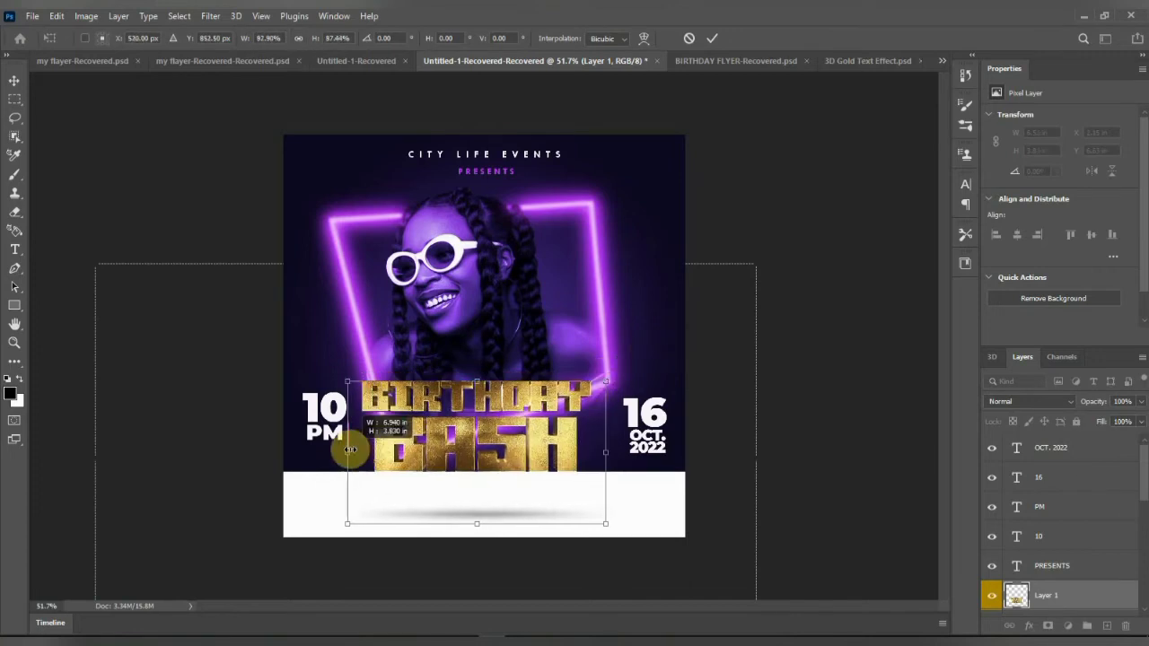
drag(509, 448, 519, 449)
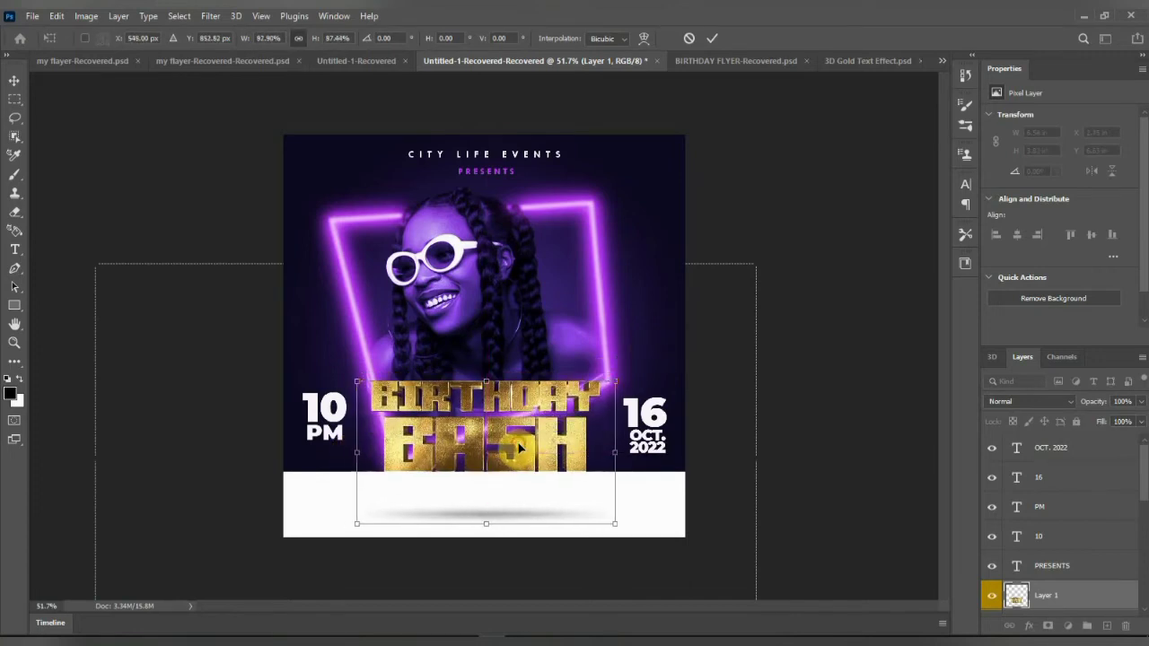
click(712, 38)
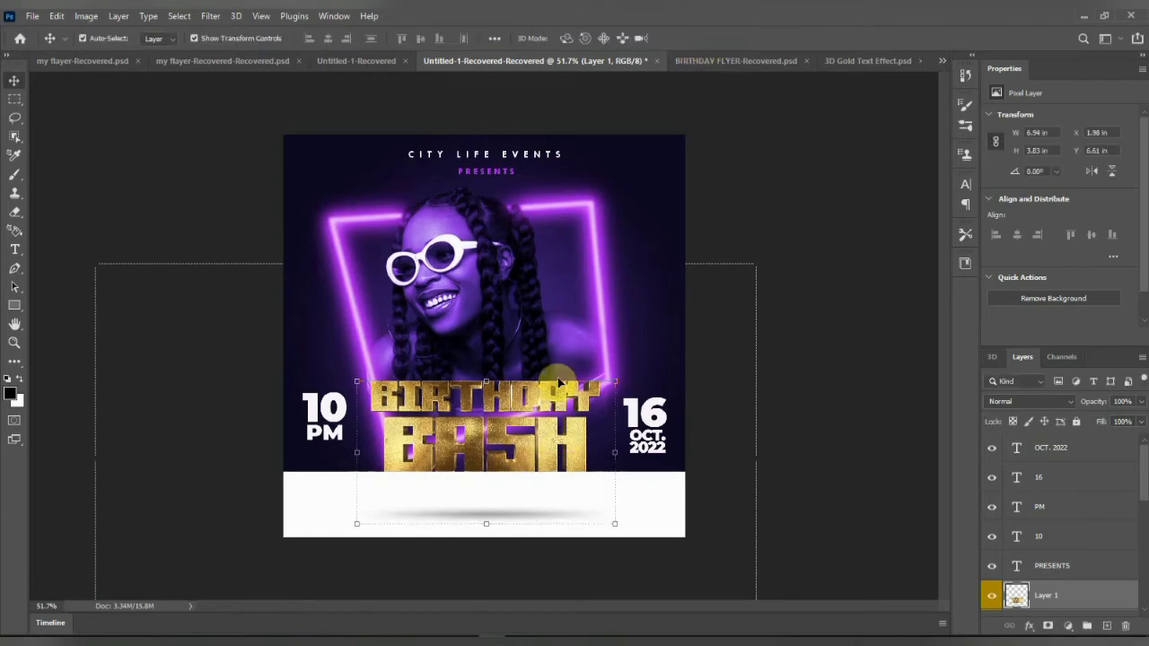
Add a black drop shadow to the gold title with 91% opacity, 19 px distance, 16% spread and 35 px size.
click(1024, 630)
click(1059, 610)
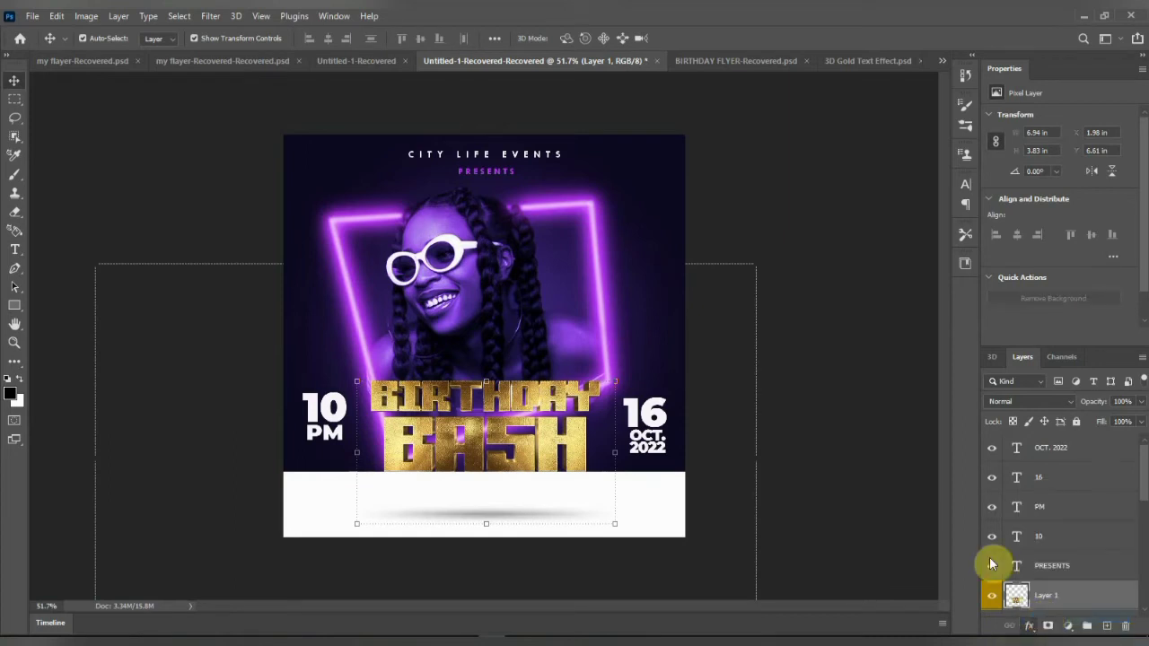
drag(774, 278, 910, 286)
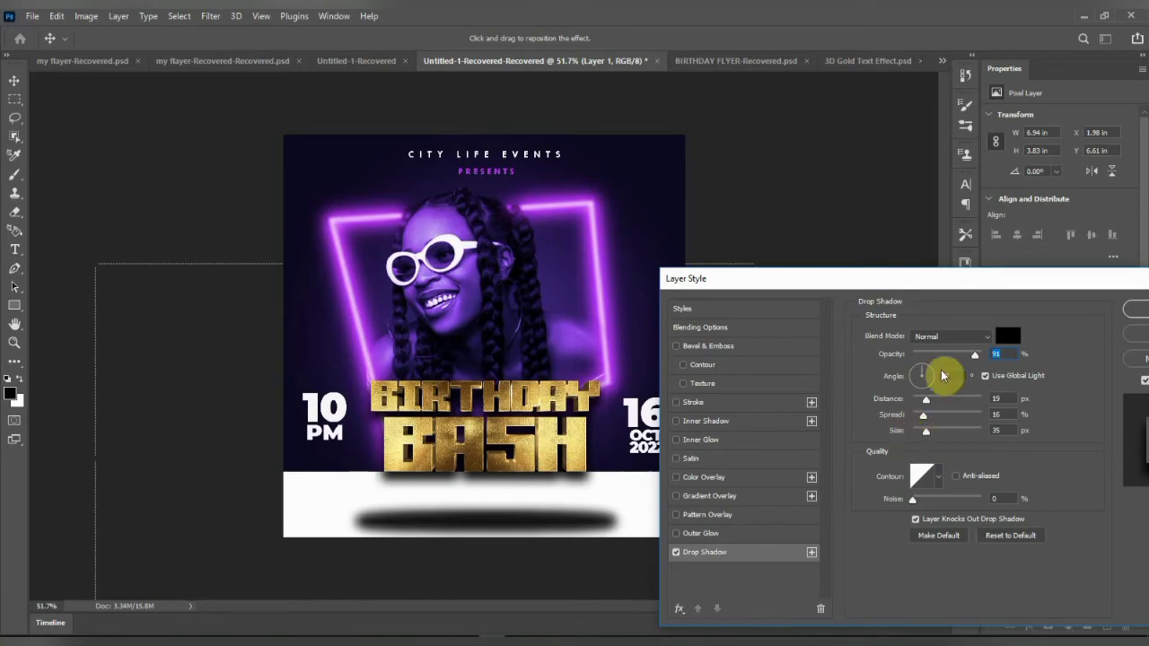
click(1132, 310)
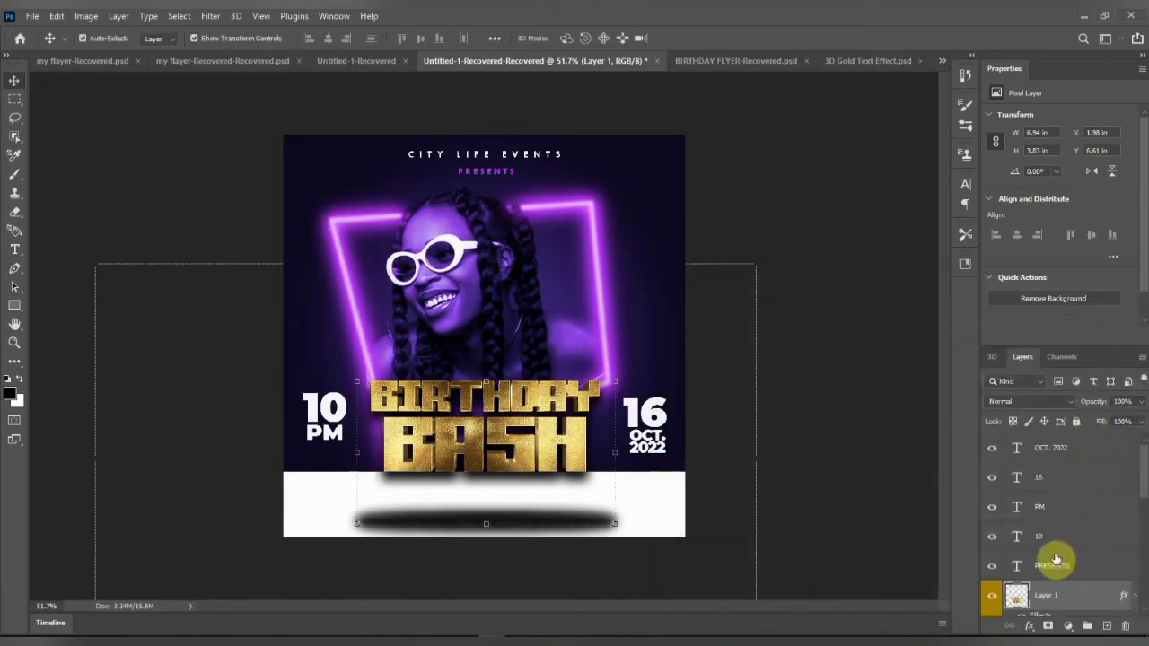
scroll(1051, 585, down, 3)
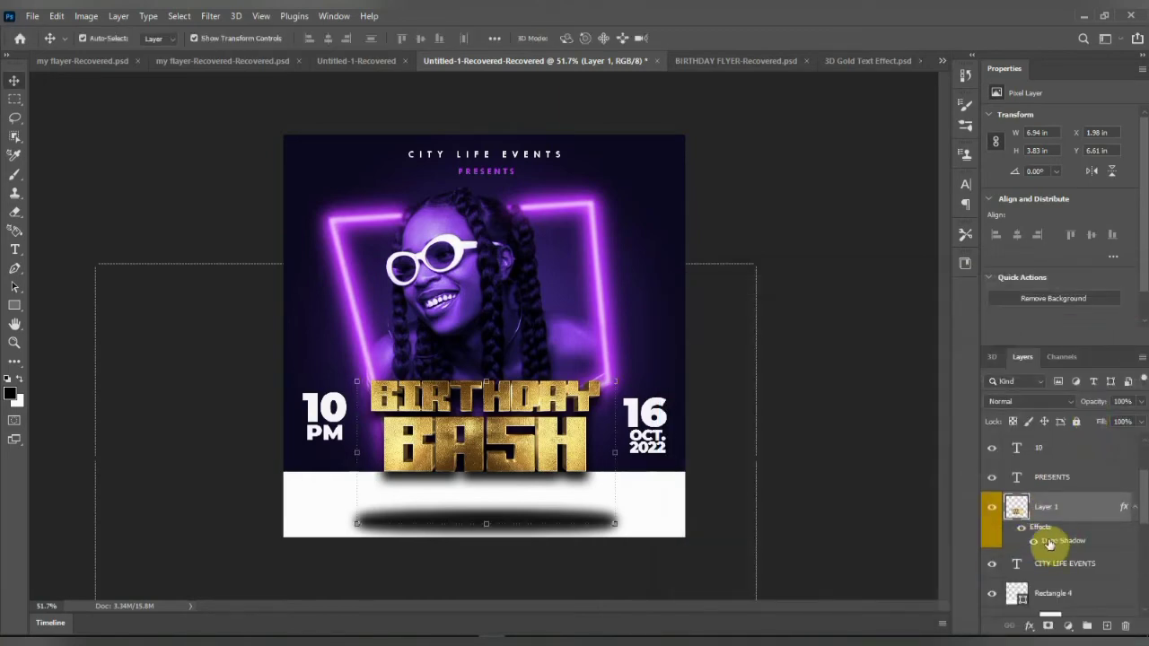
Add a layer mask to the gold title and paint black over the stray shadow ellipse in the white band.
click(1048, 626)
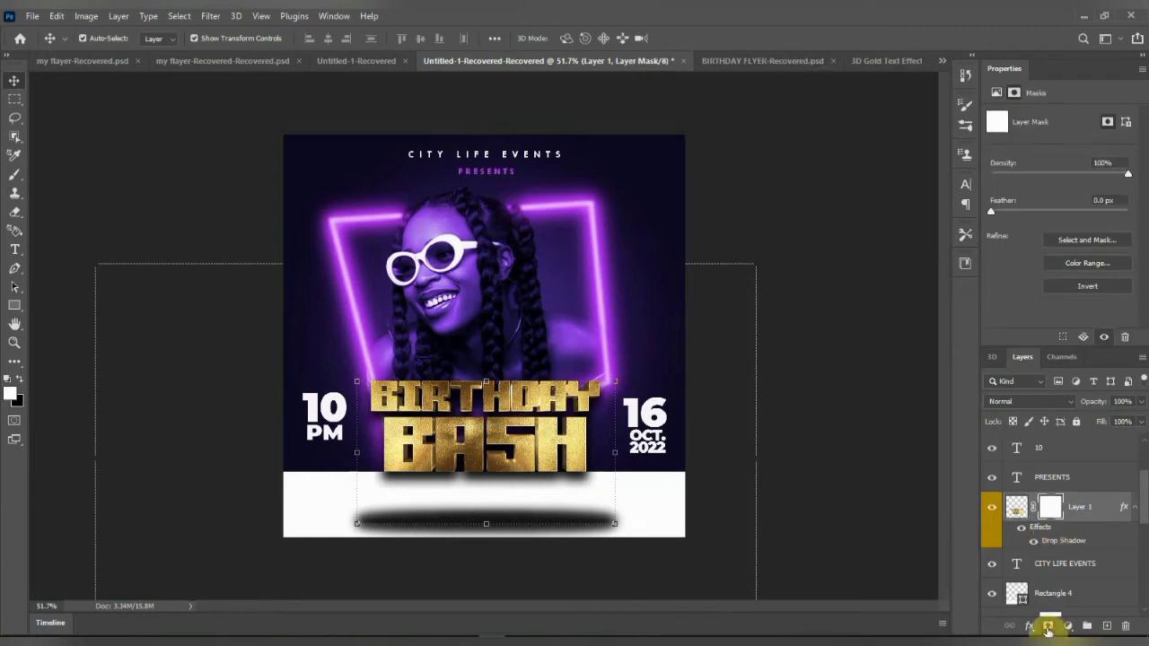
click(14, 174)
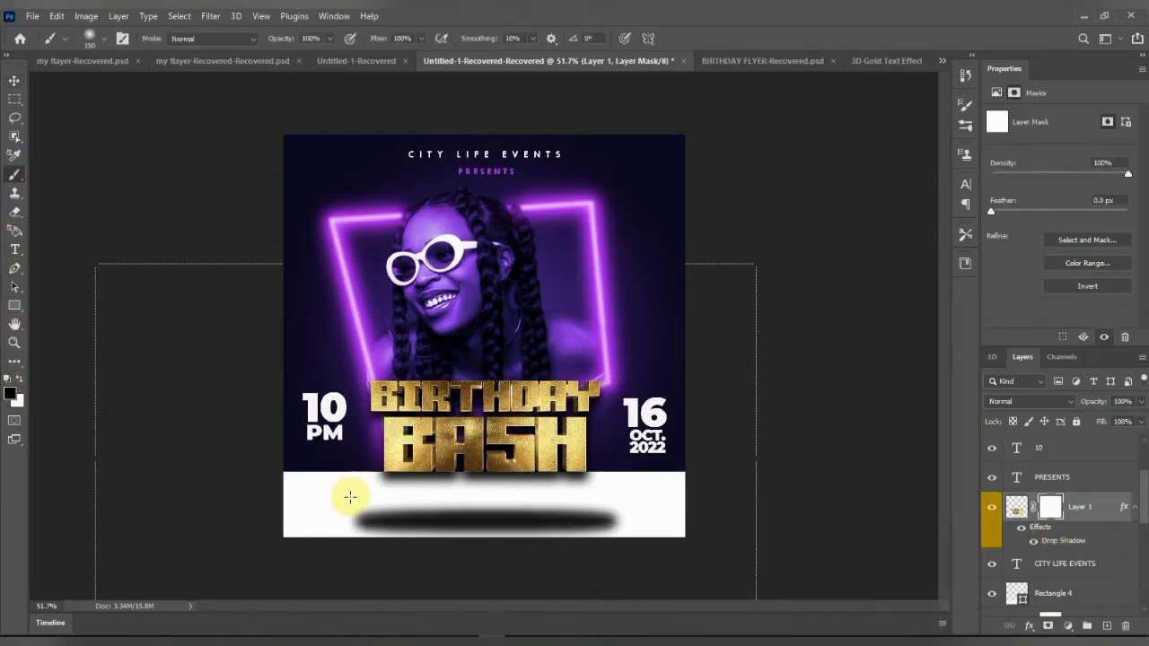
mouse_move(331, 510)
mouse_down()
mouse_move(662, 521)
mouse_move(338, 521)
mouse_move(634, 537)
mouse_up()
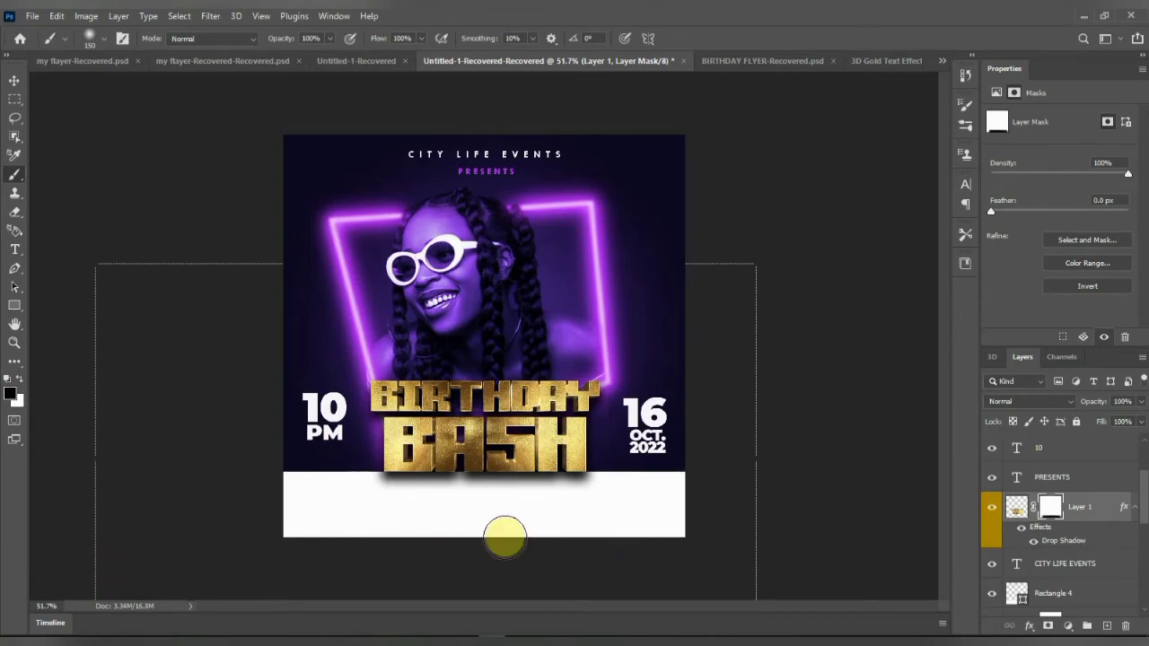
click(14, 80)
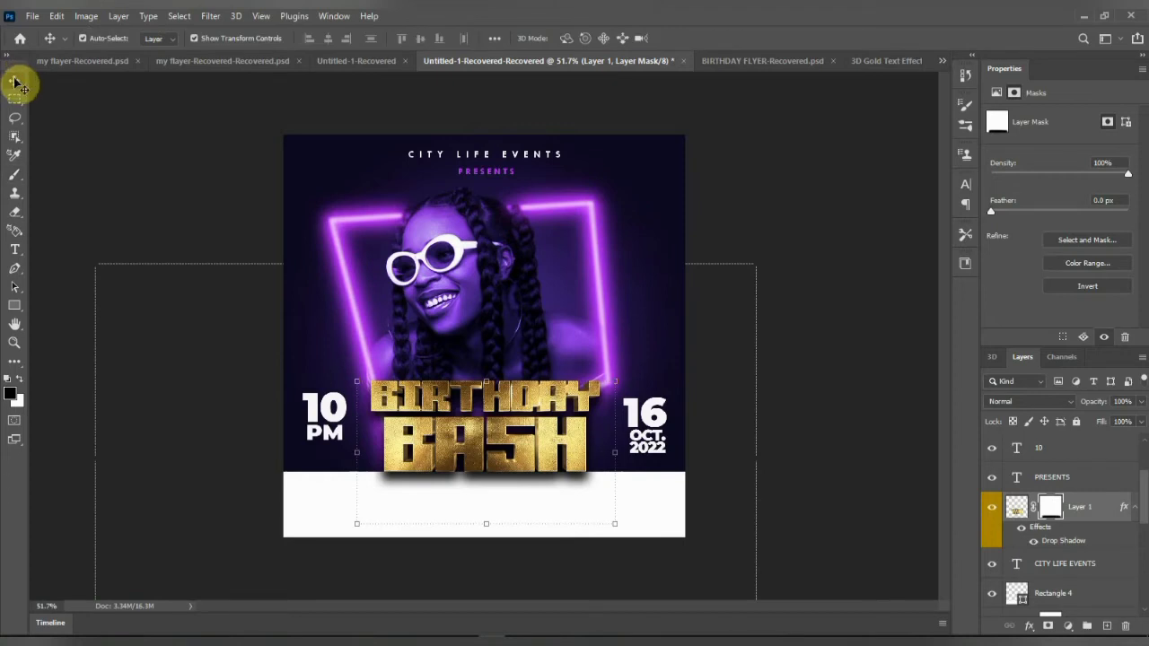
click(841, 434)
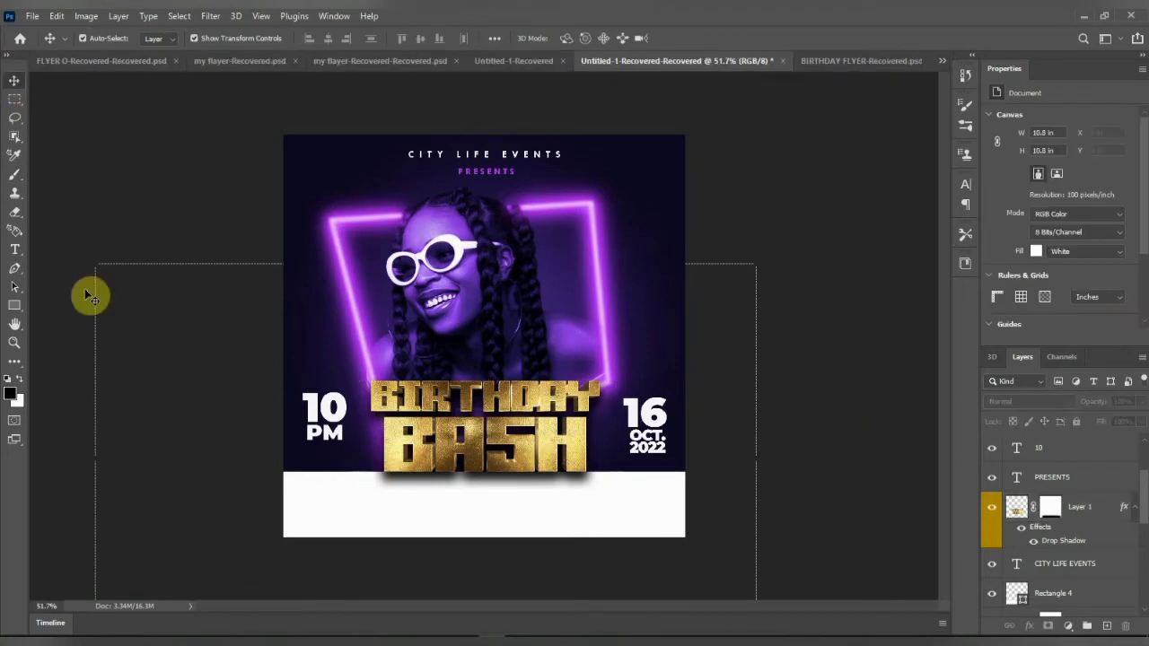
Draw a rounded rectangle about 3.57 by 0.49 in just below BASH, with a red fill and no stroke.
click(14, 304)
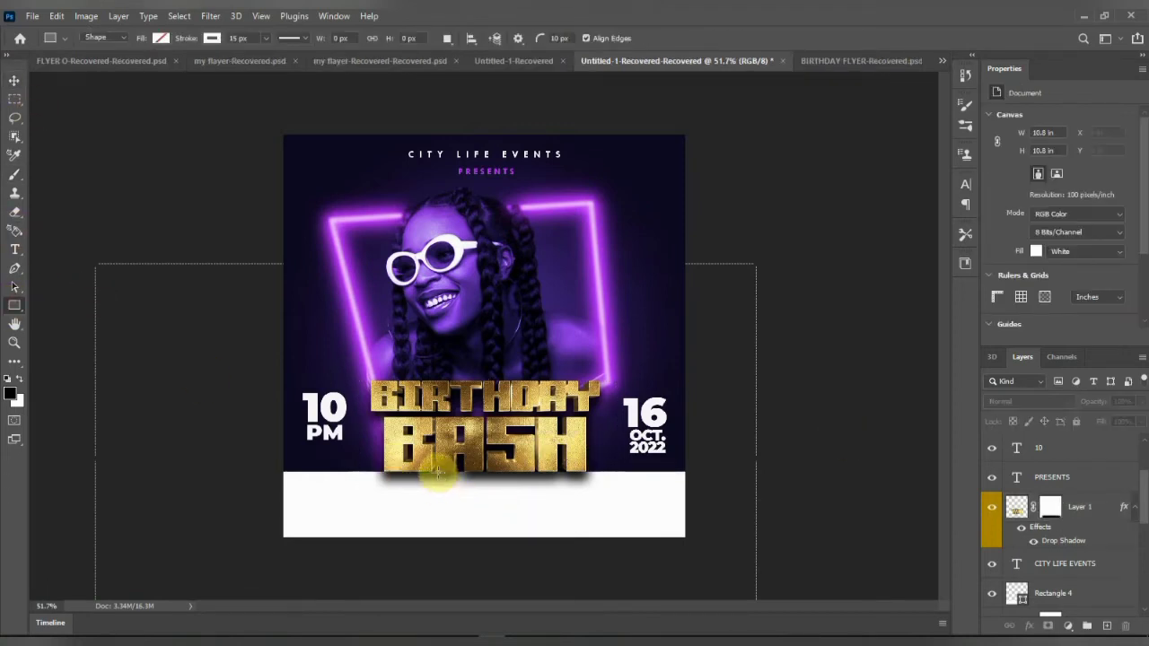
drag(432, 472, 562, 489)
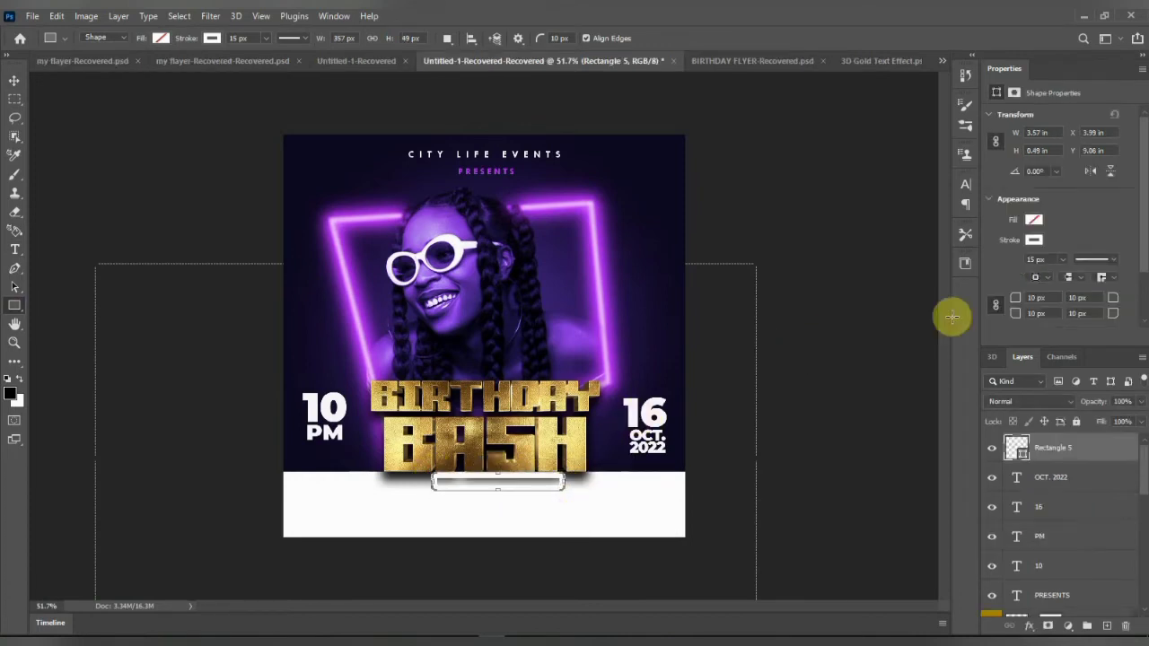
click(1030, 239)
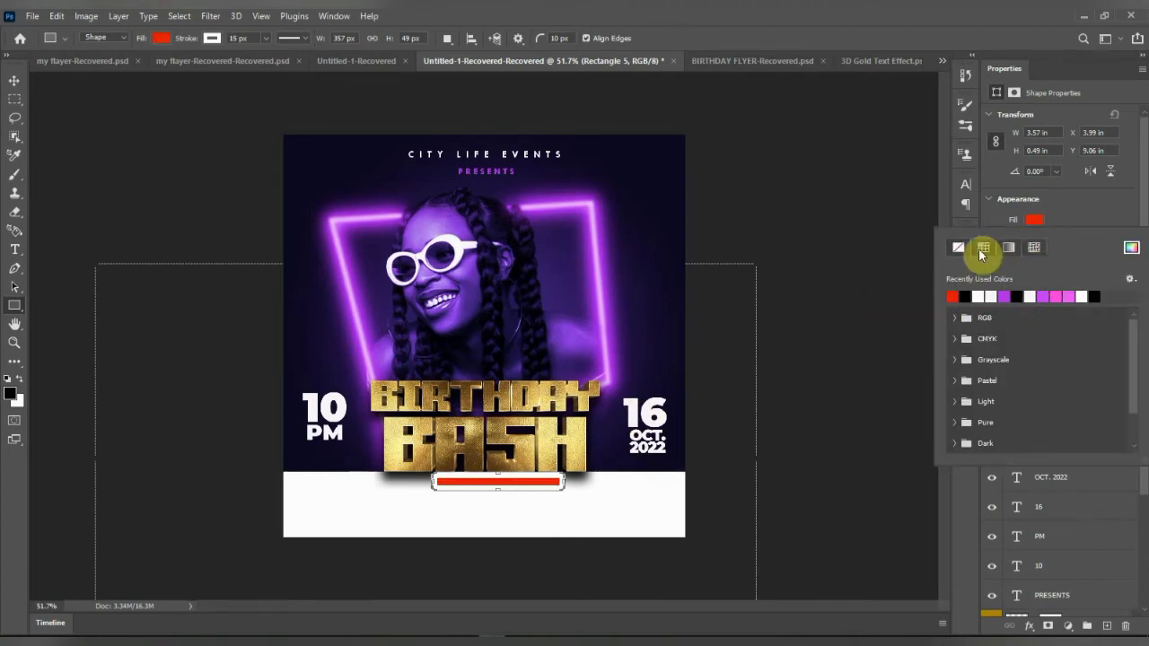
click(1070, 214)
click(1034, 239)
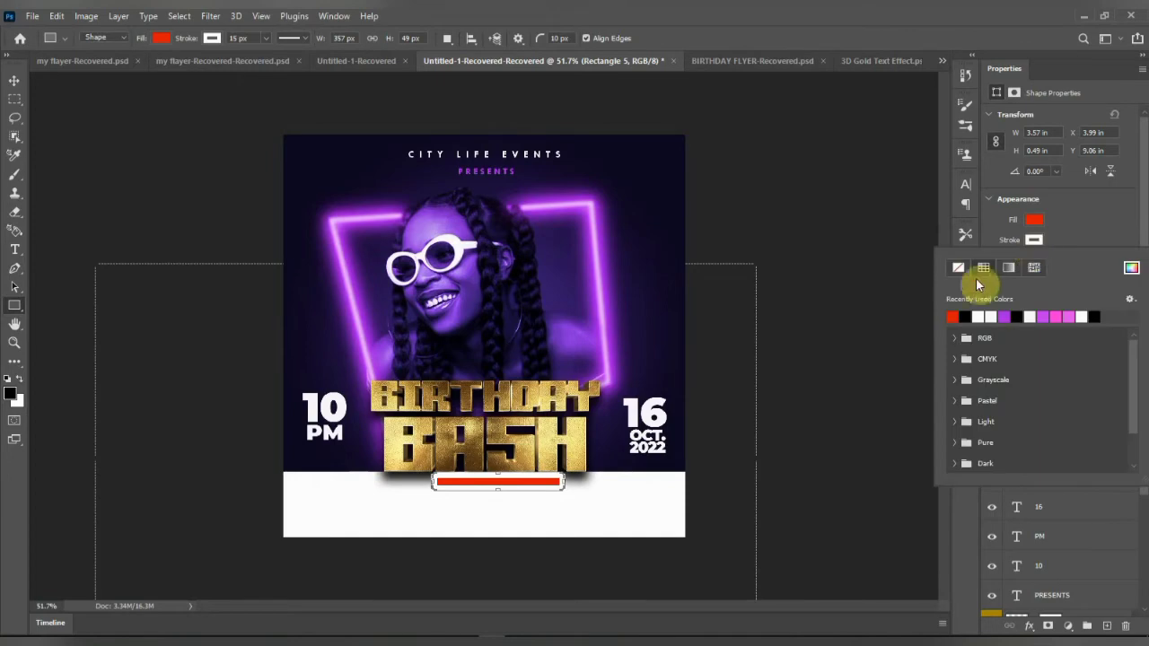
click(958, 268)
Widen the red rectangle to about 3.89 in and center it directly beneath BASH at the top edge of the white band.
click(15, 80)
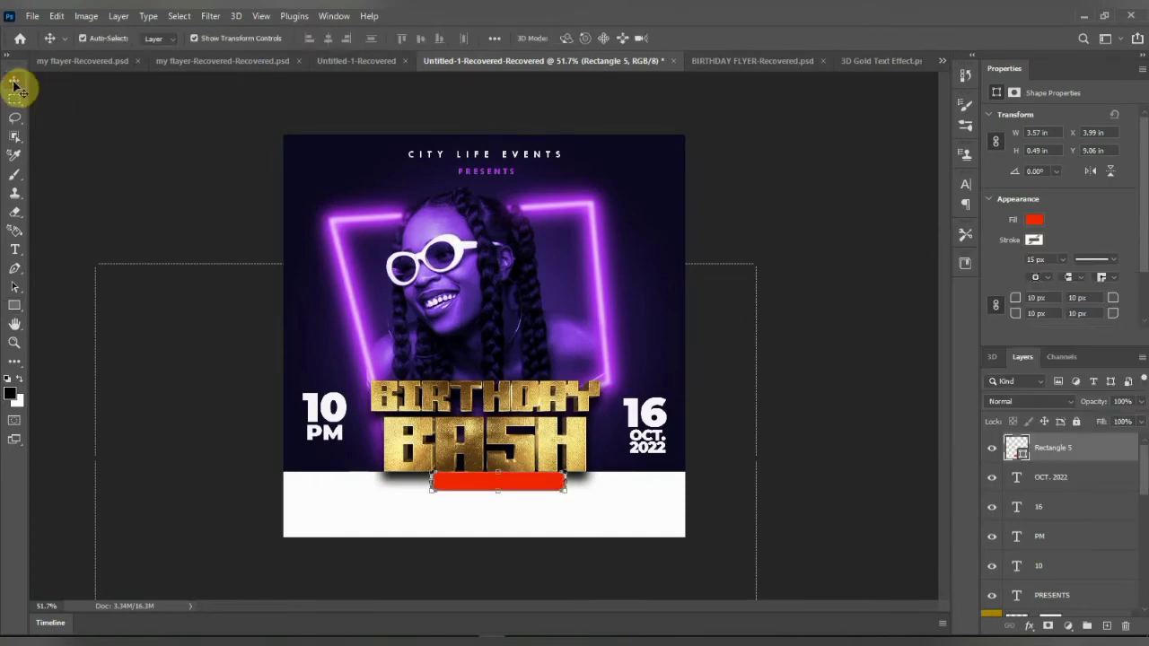
key(ctrl+plus)
scroll(548, 518, up, 2)
drag(531, 521, 511, 520)
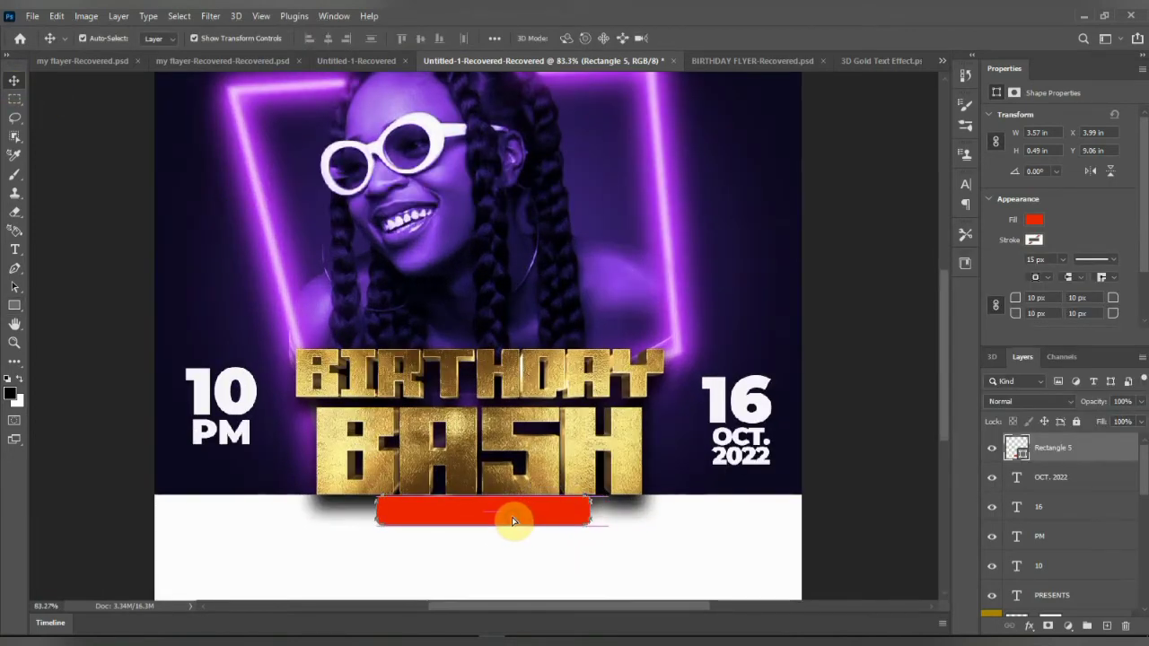
drag(590, 511, 526, 514)
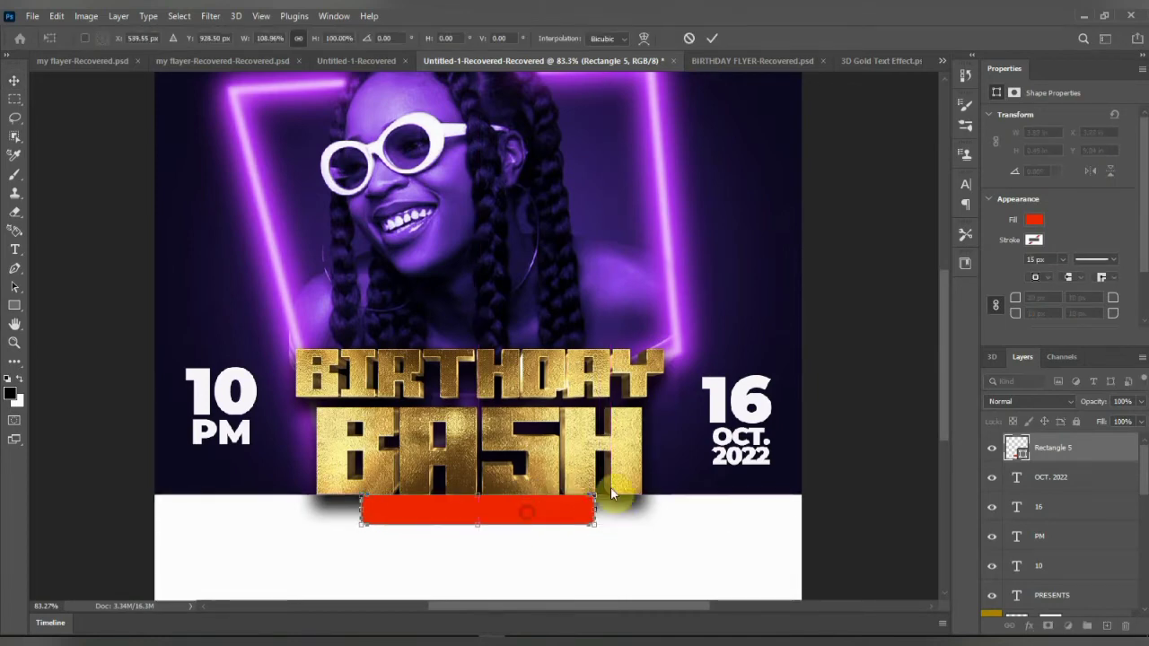
click(713, 38)
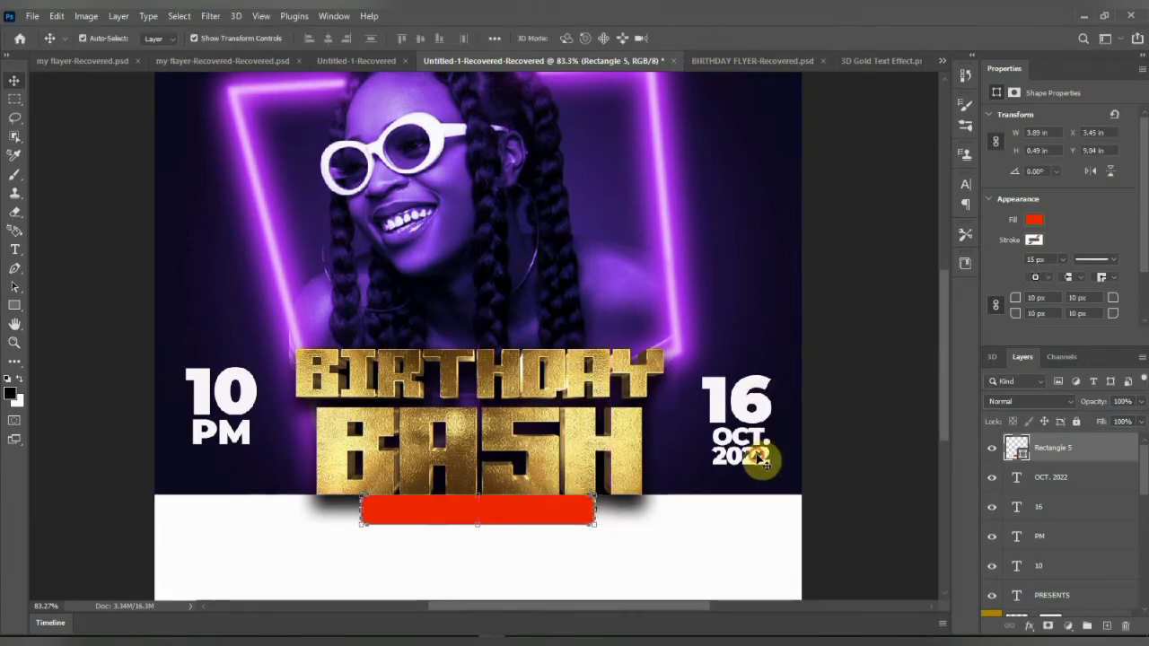
Duplicate the OCT. 2022 text, place the copy above the red rectangle in the layer order, and move it onto the red bar.
click(762, 459)
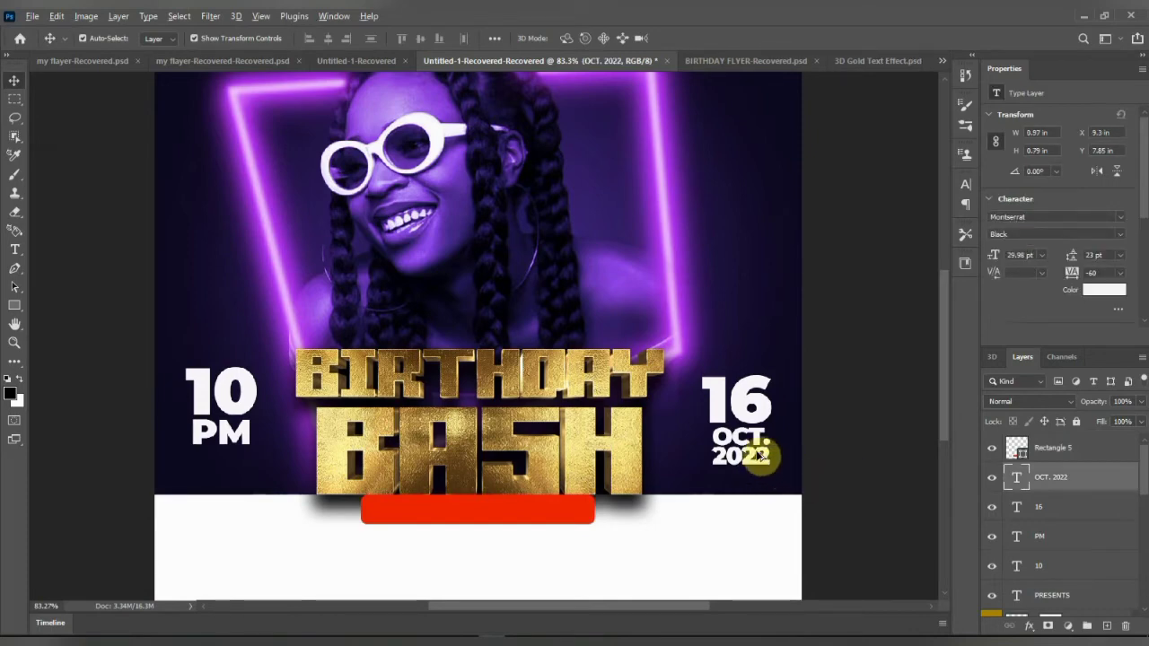
drag(757, 464, 752, 479)
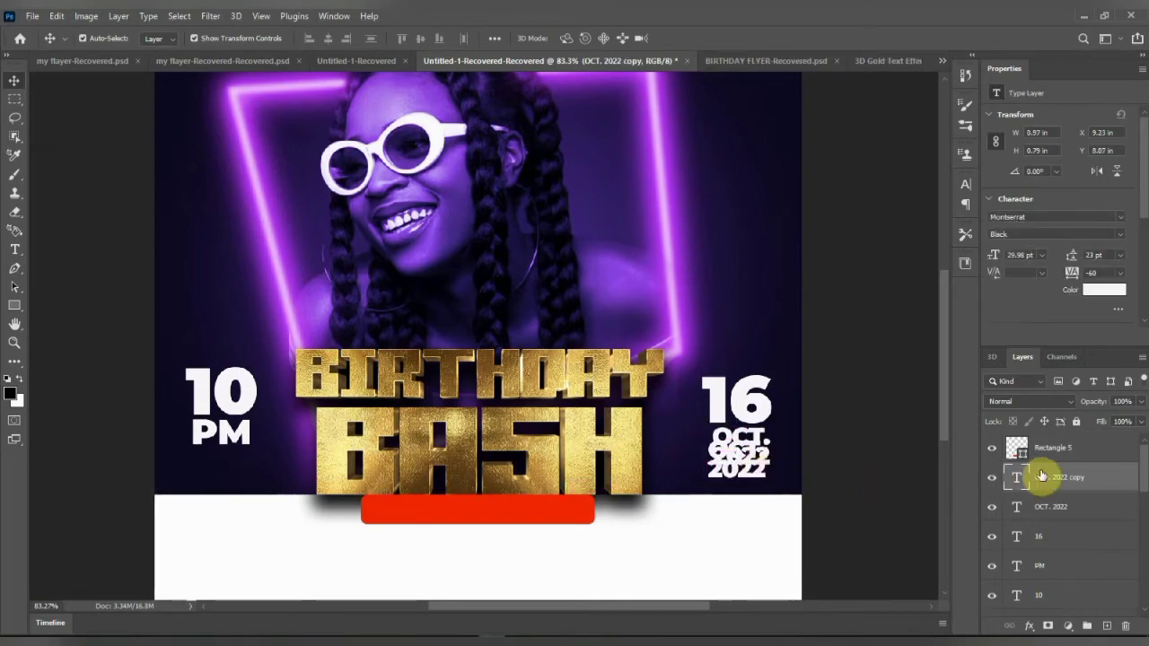
drag(1055, 484, 1063, 446)
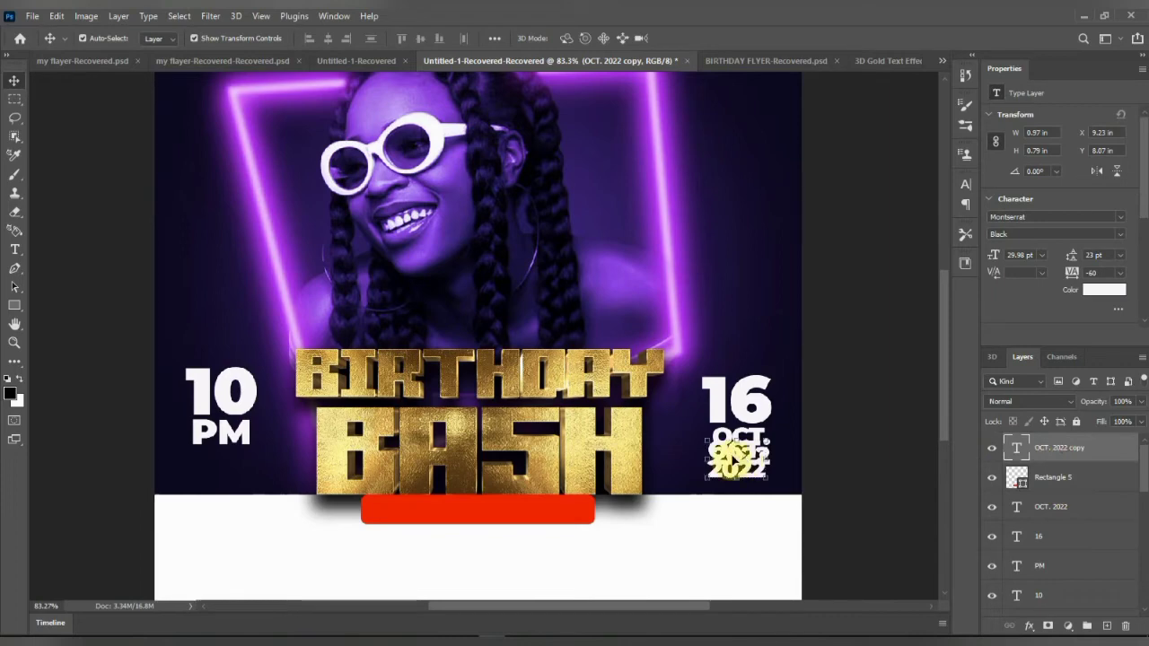
drag(736, 476, 464, 523)
Replace the copied date text with "with" followed by the celebrant's stage name in capitals.
click(15, 250)
click(456, 513)
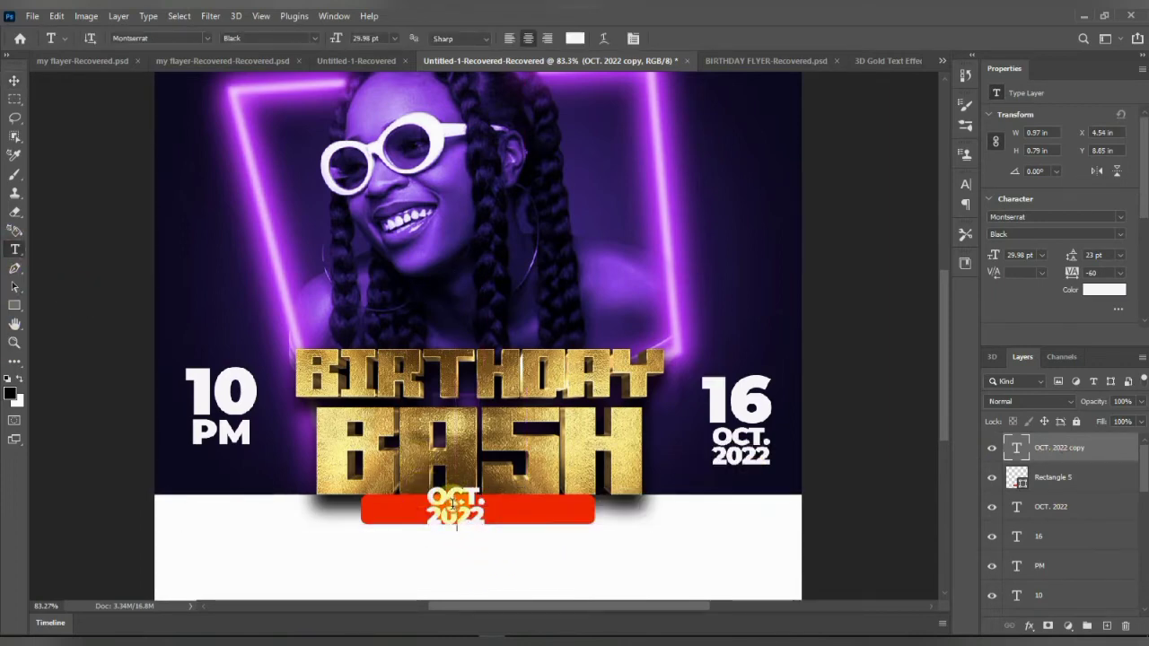
key(ctrl+a)
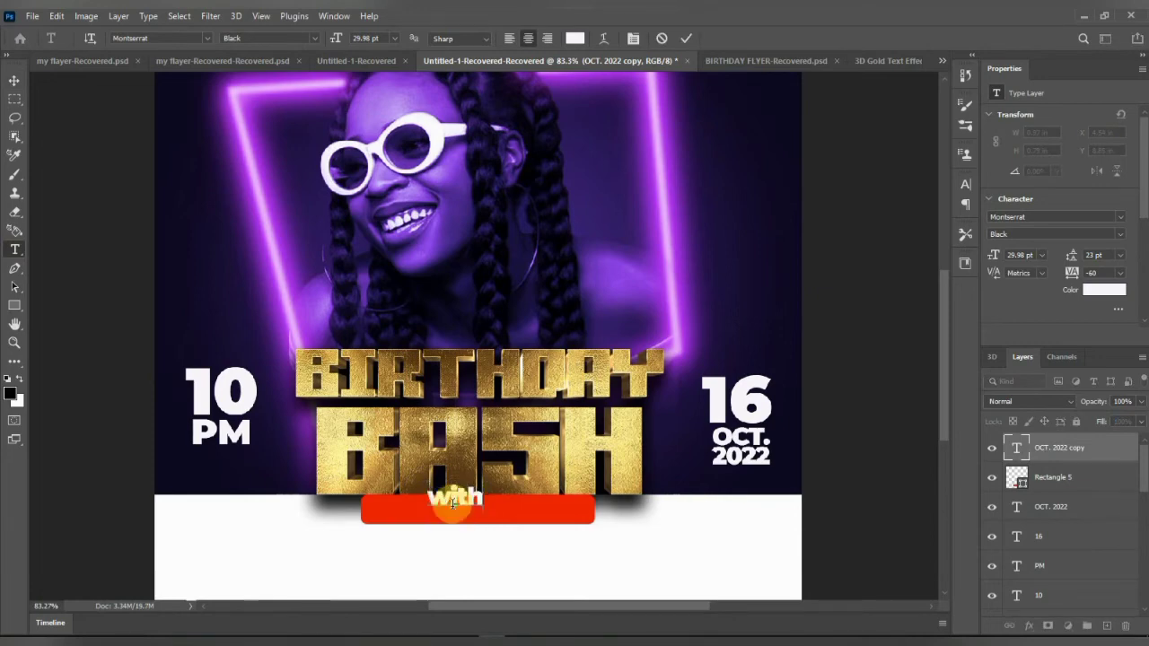
double_click(453, 509)
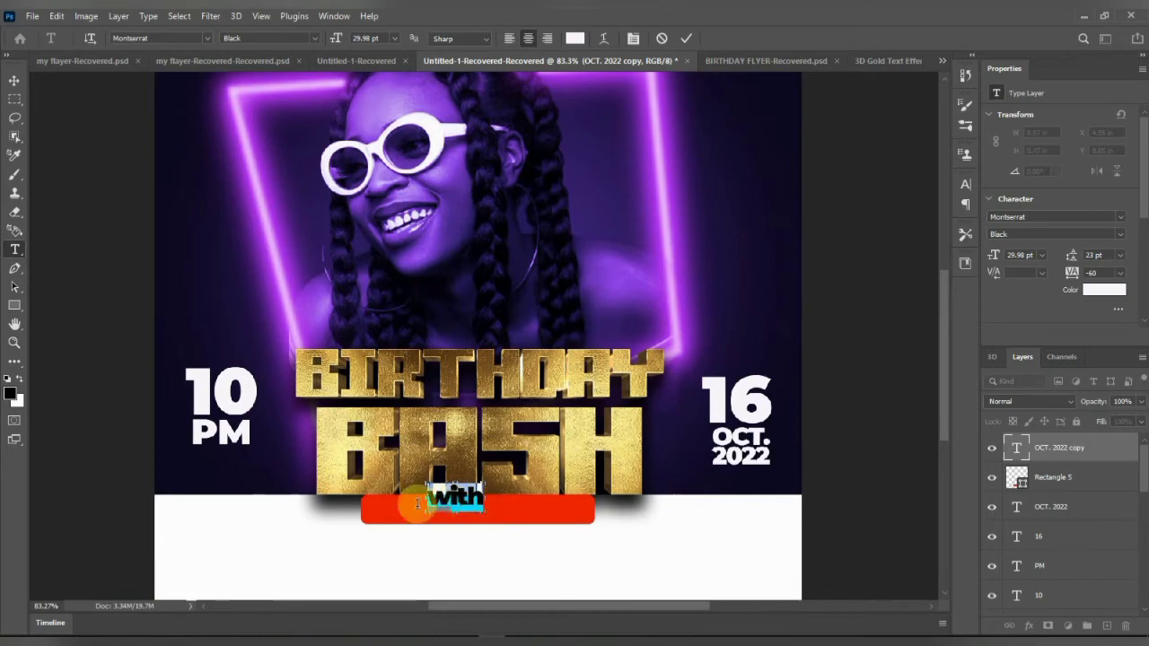
key(ctrl+Return)
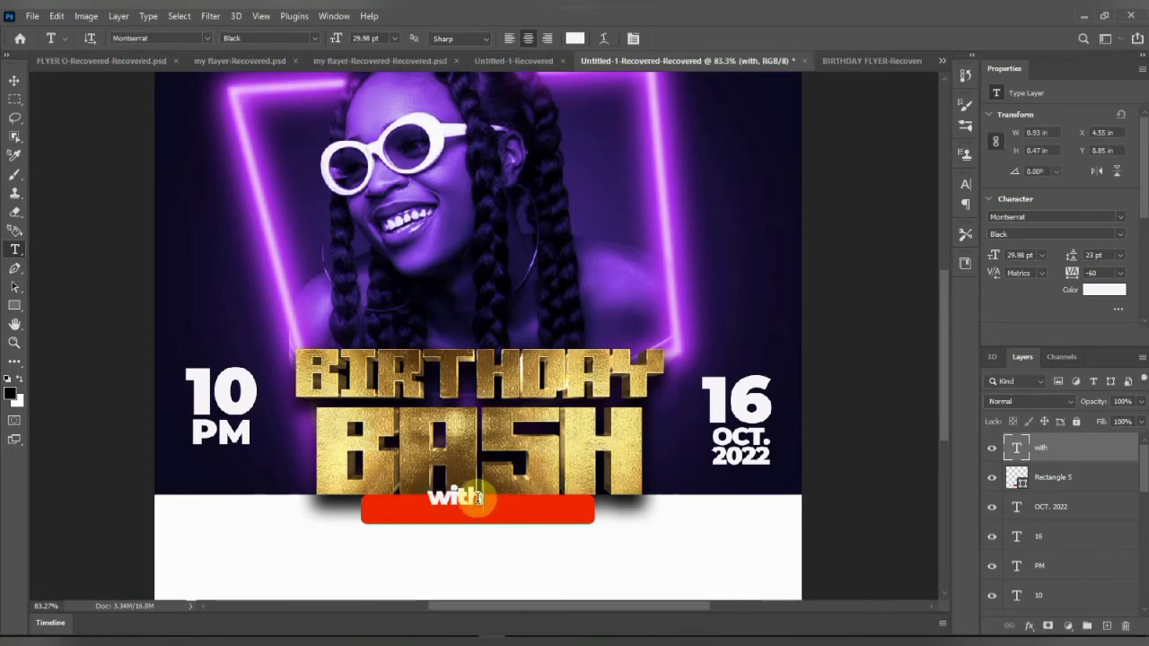
click(478, 498)
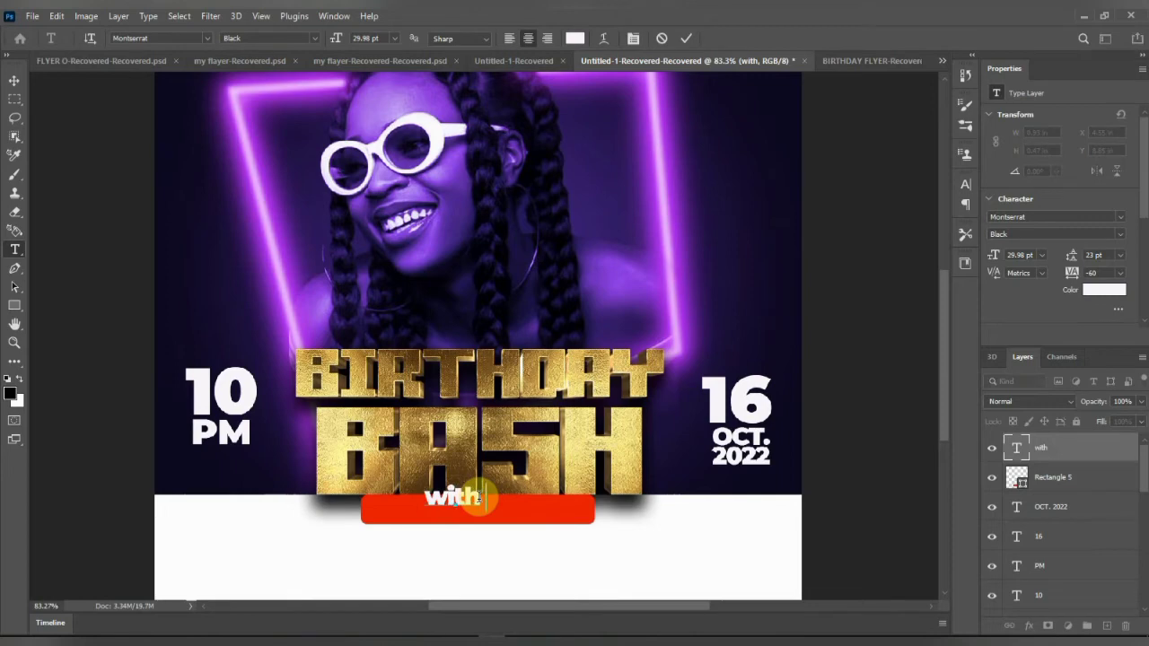
text(KELLY)
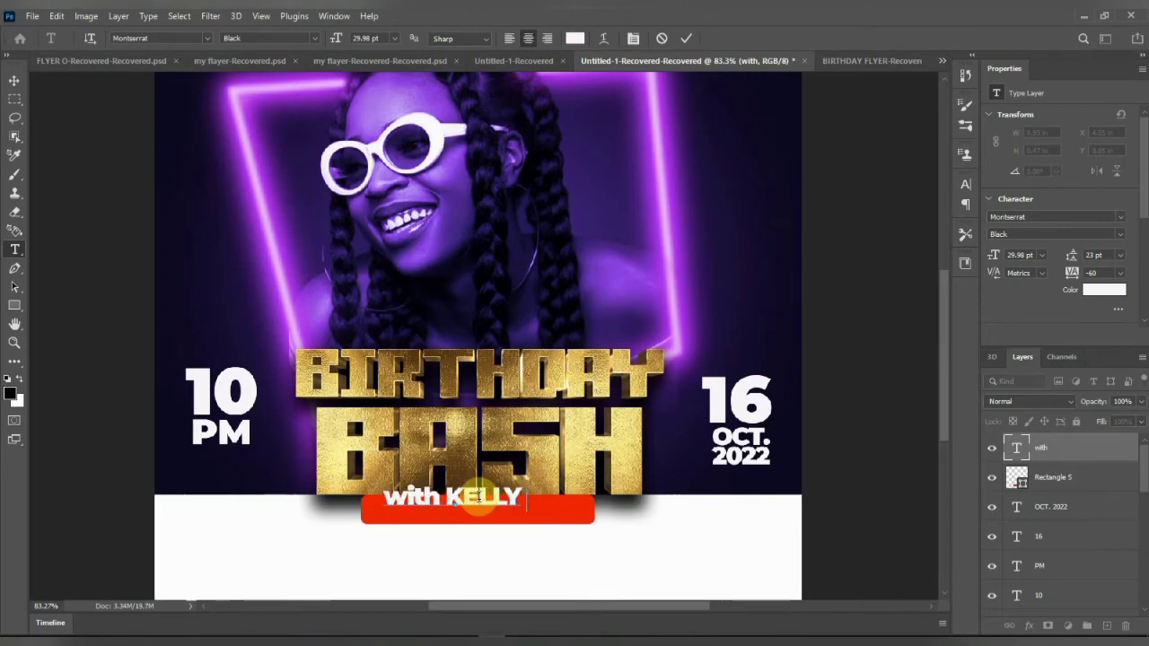
text( VIBES)
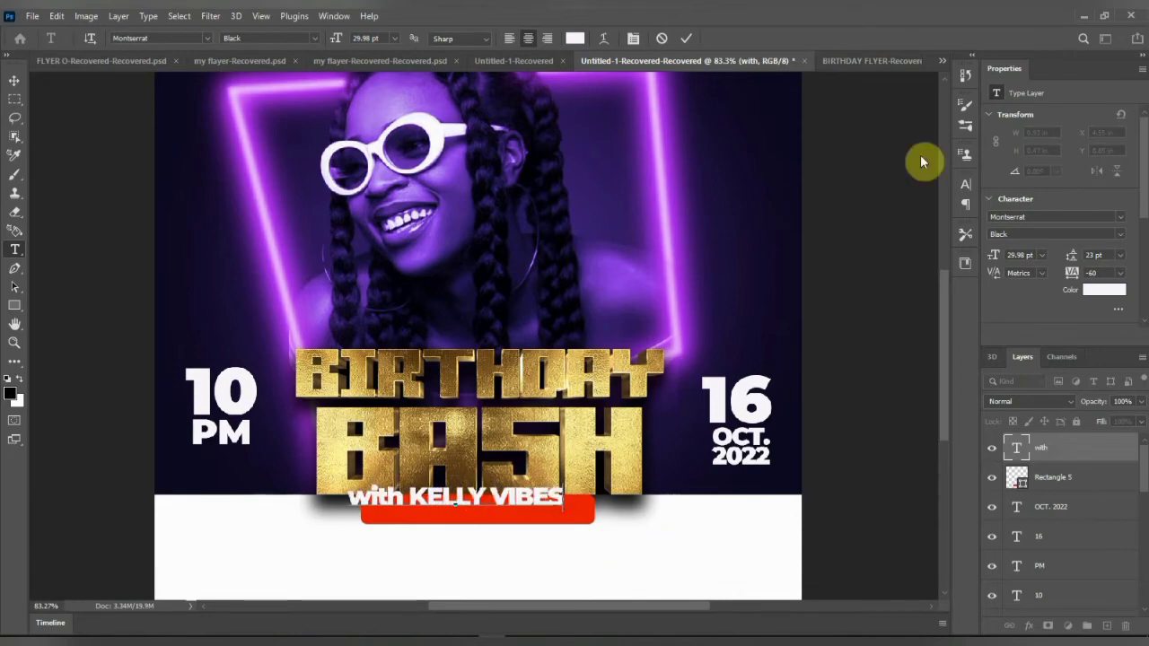
click(13, 80)
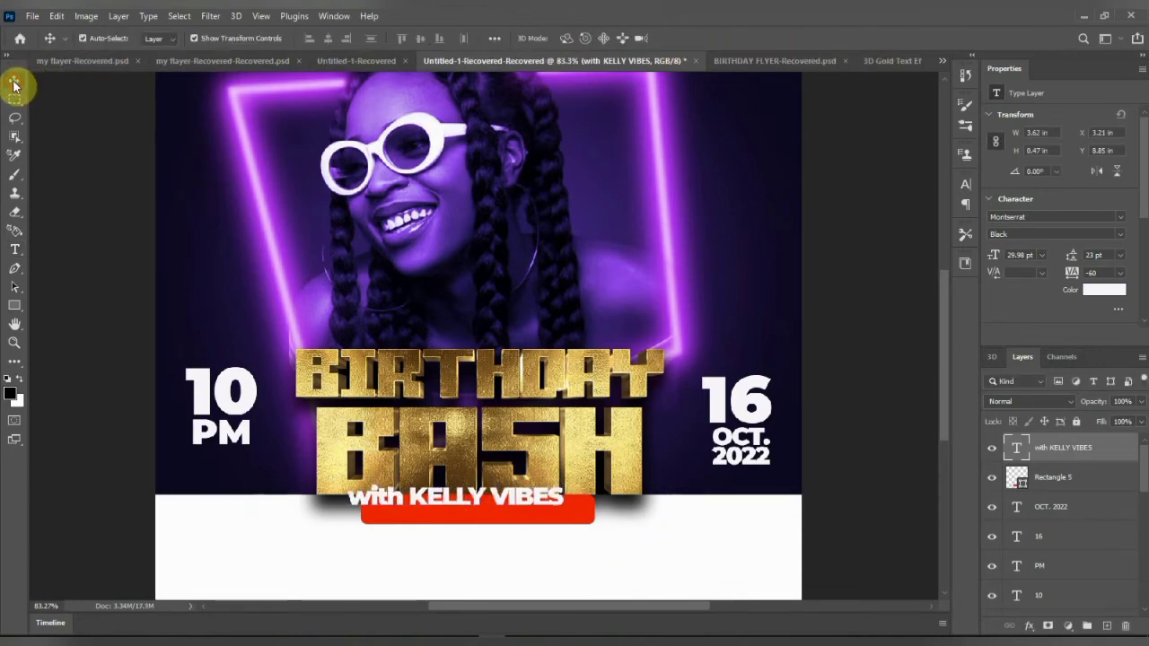
Set the name text to All Caps, scale it to about 80%, and center it on the red bar.
click(966, 185)
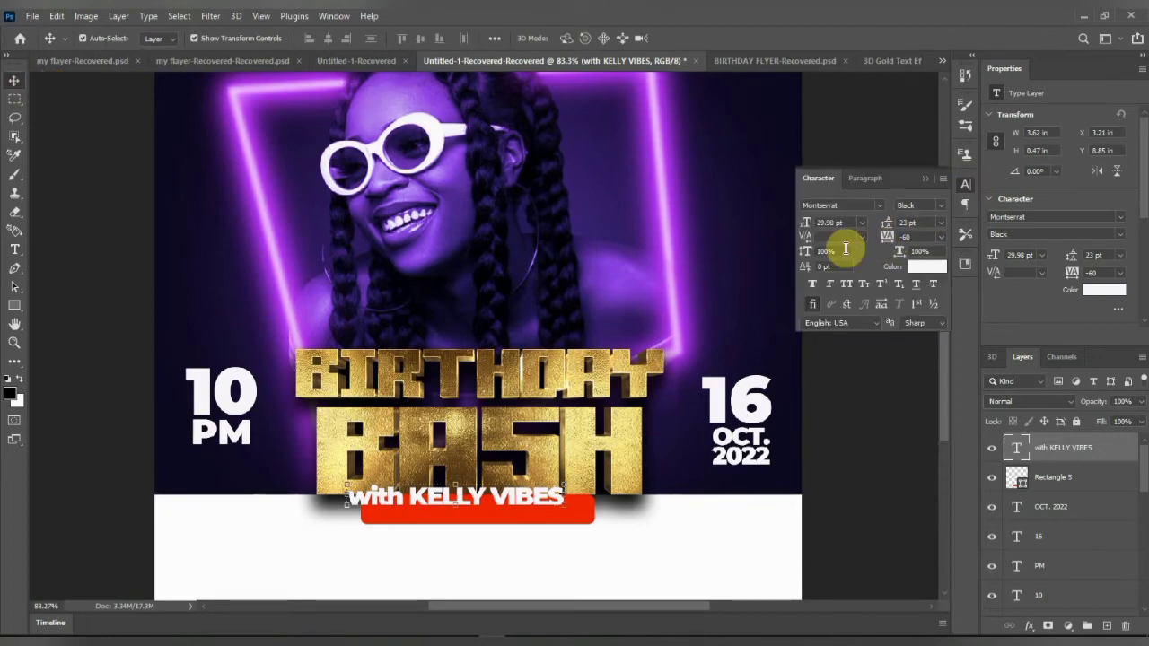
key(ctrl+shift+k)
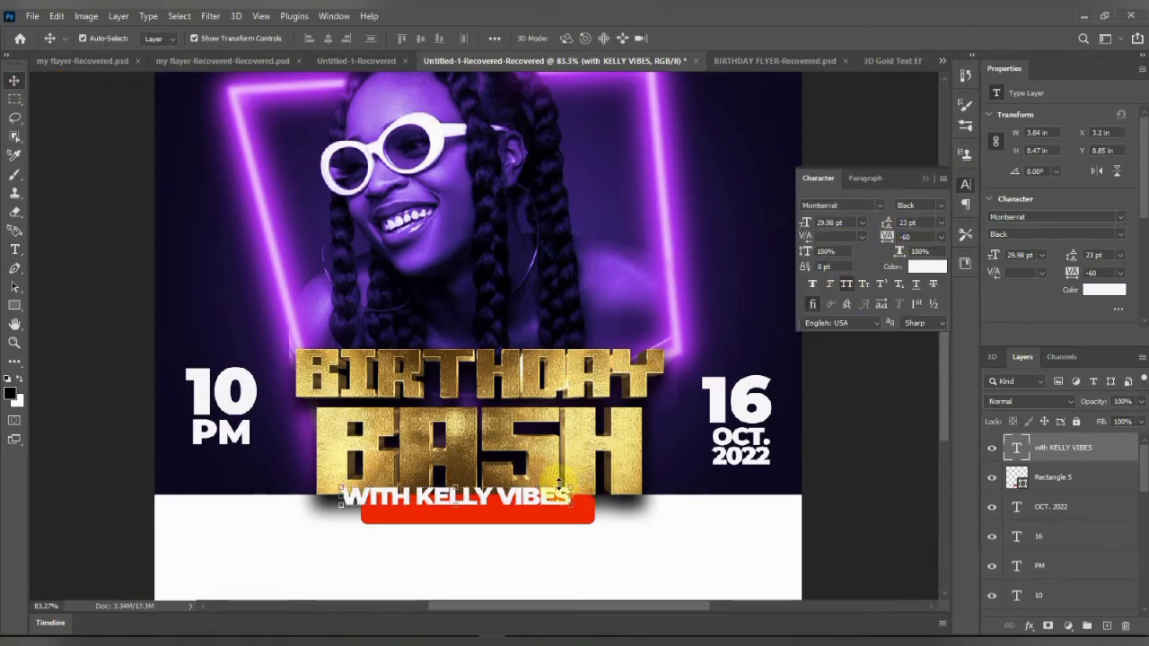
key(ctrl+t)
drag(564, 484, 547, 519)
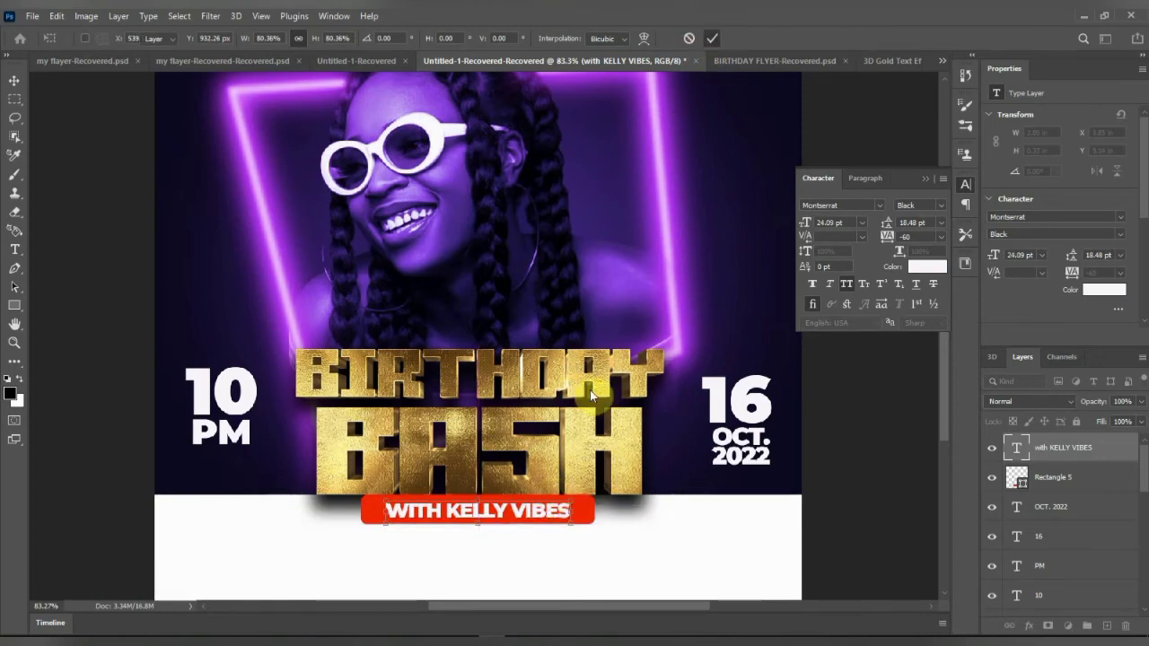
Deselect all layers and examine the whole flyer, then the gold title, red name bar and white band up close.
scroll(567, 389, down, 5)
scroll(450, 507, up, 3)
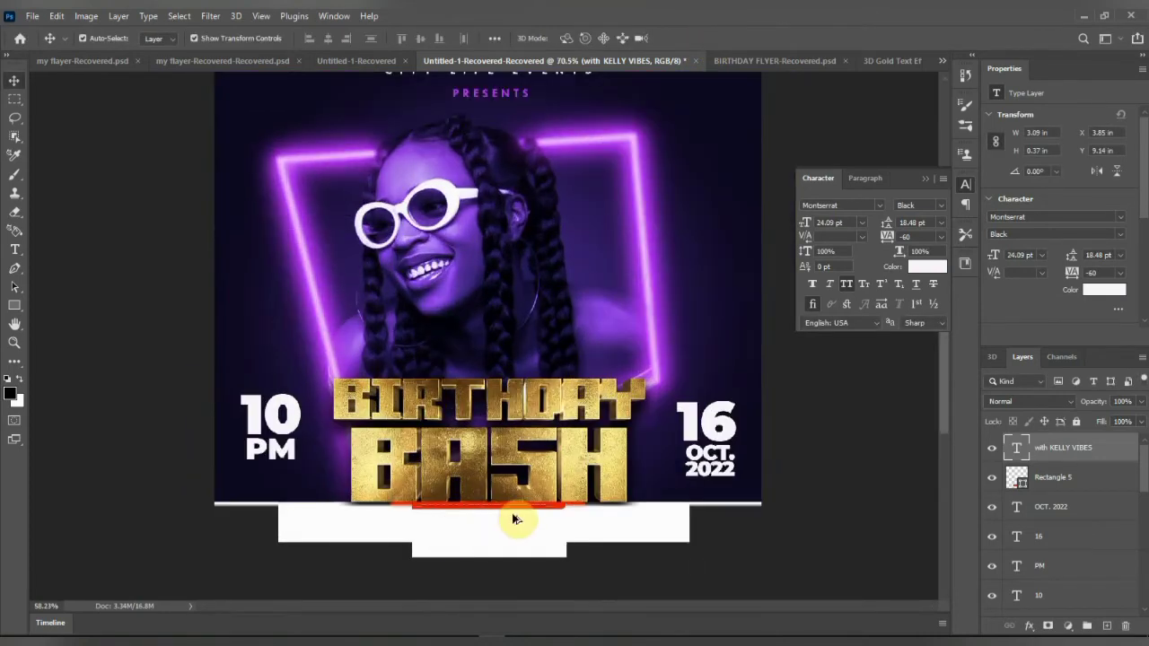
scroll(648, 522, down, 1)
click(854, 506)
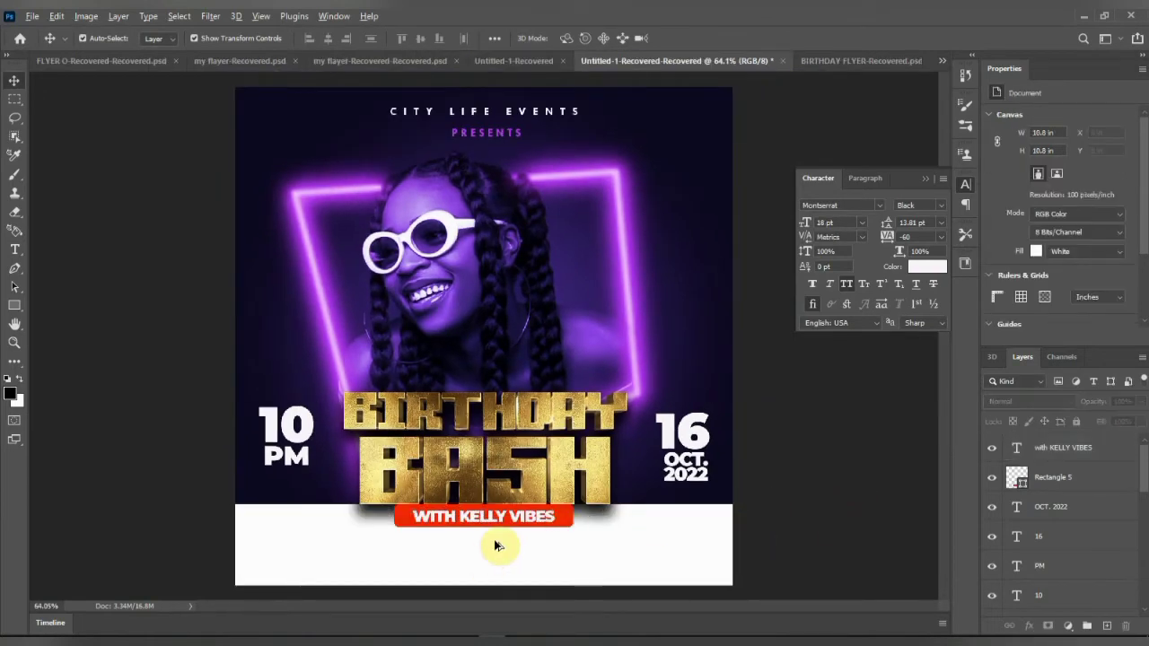
scroll(494, 542, up, 2)
scroll(485, 507, down, 2)
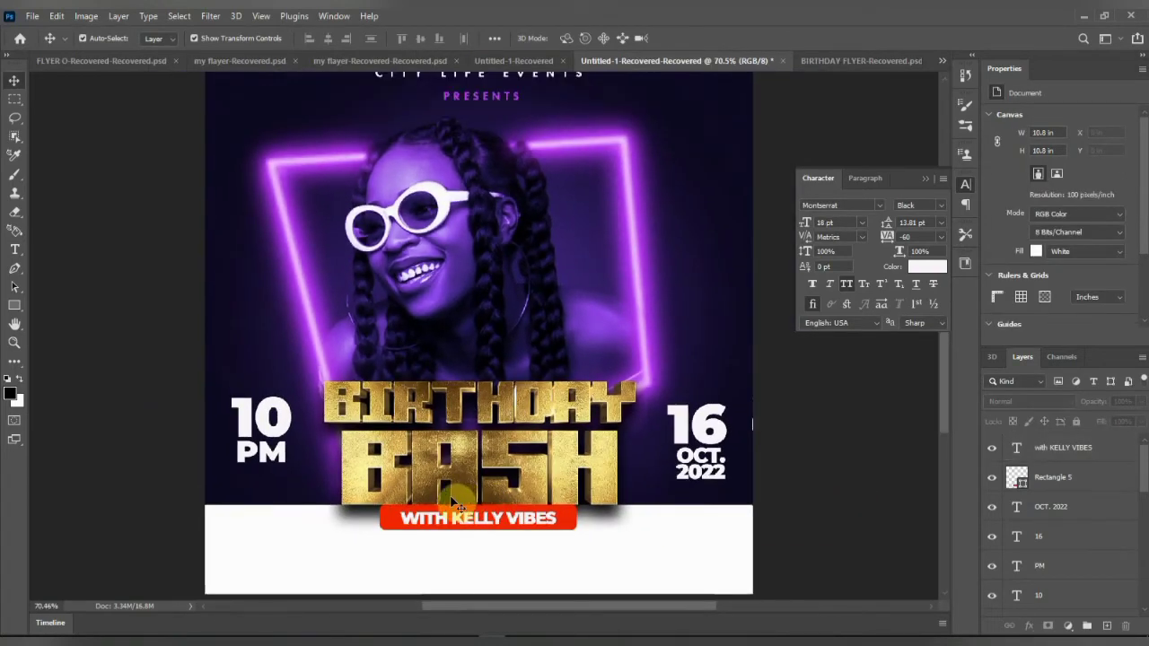
scroll(451, 484, up, 2)
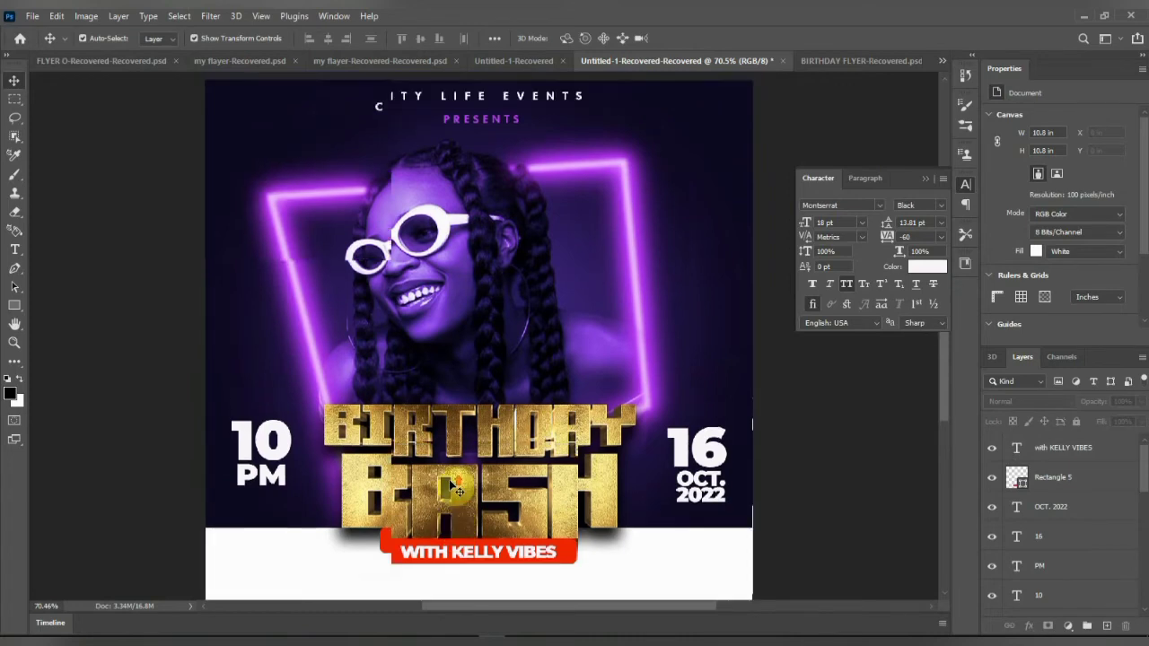
scroll(450, 484, down, 1)
scroll(452, 484, down, 1)
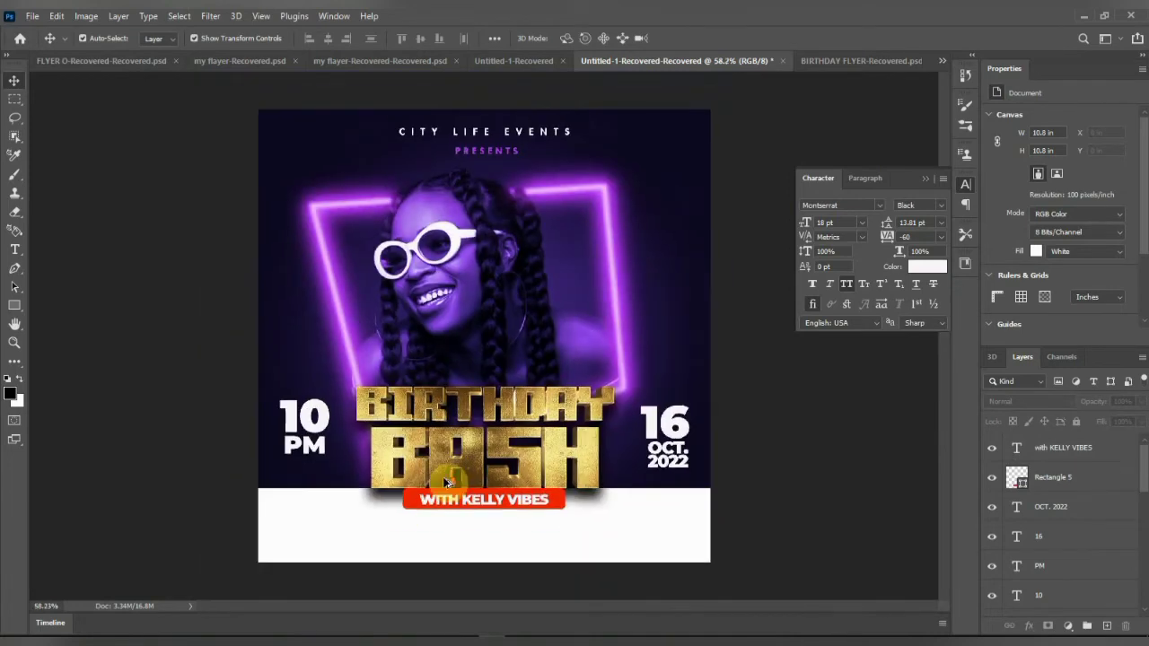
scroll(385, 476, up, 1)
scroll(299, 556, up, 4)
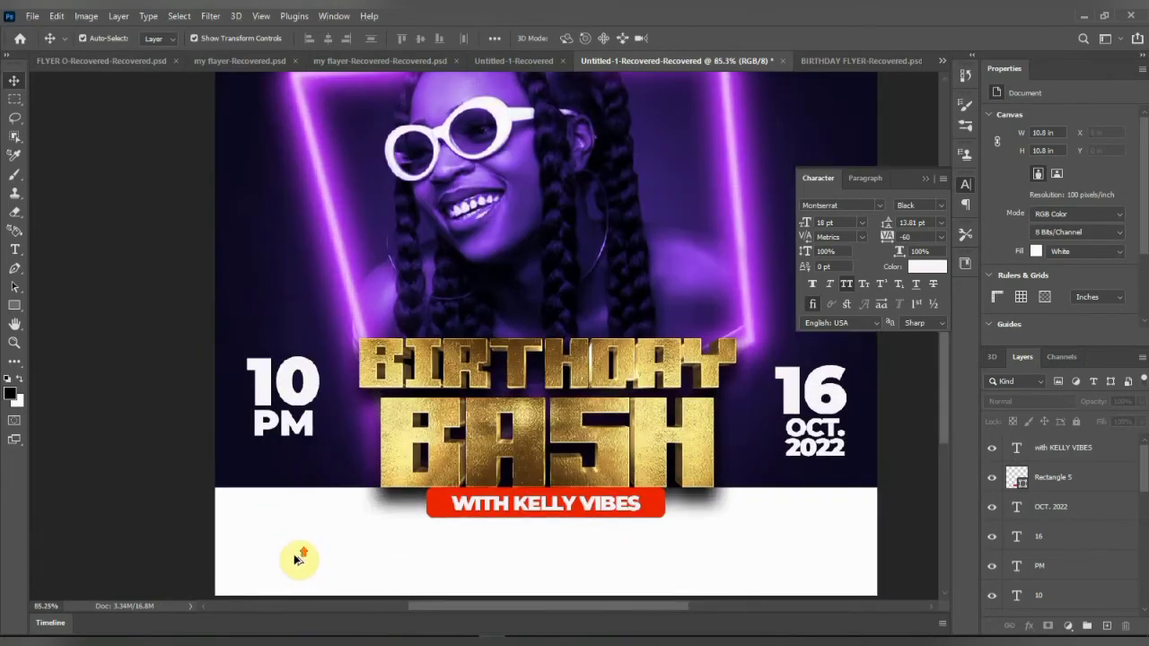
scroll(347, 520, down, 2)
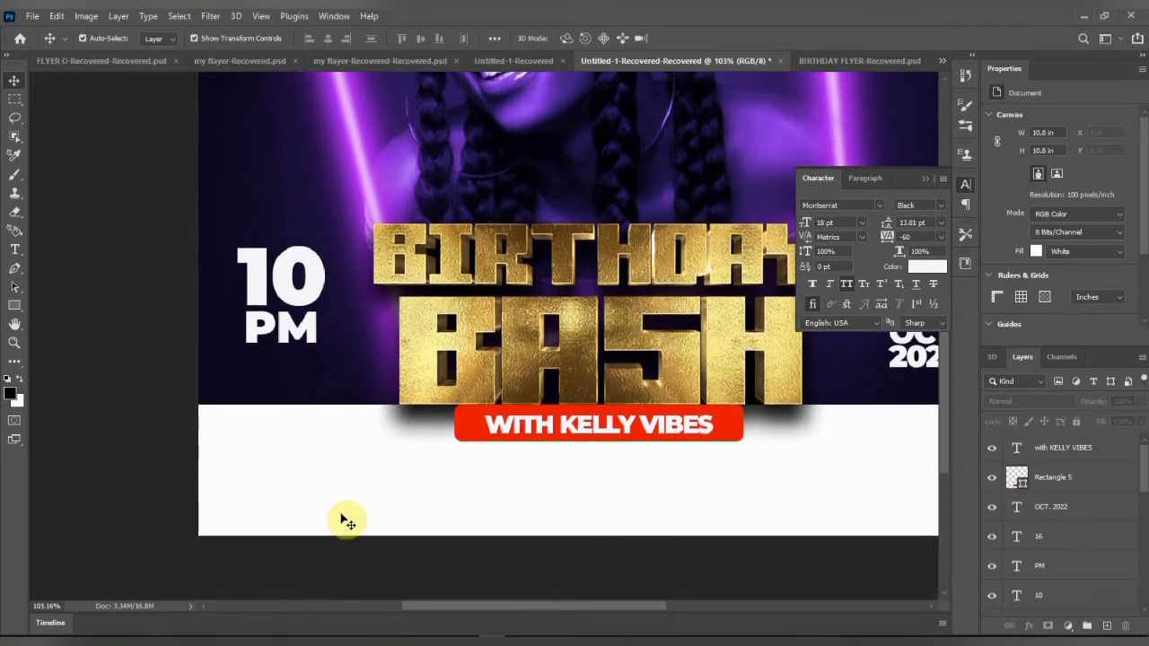
scroll(356, 510, up, 1)
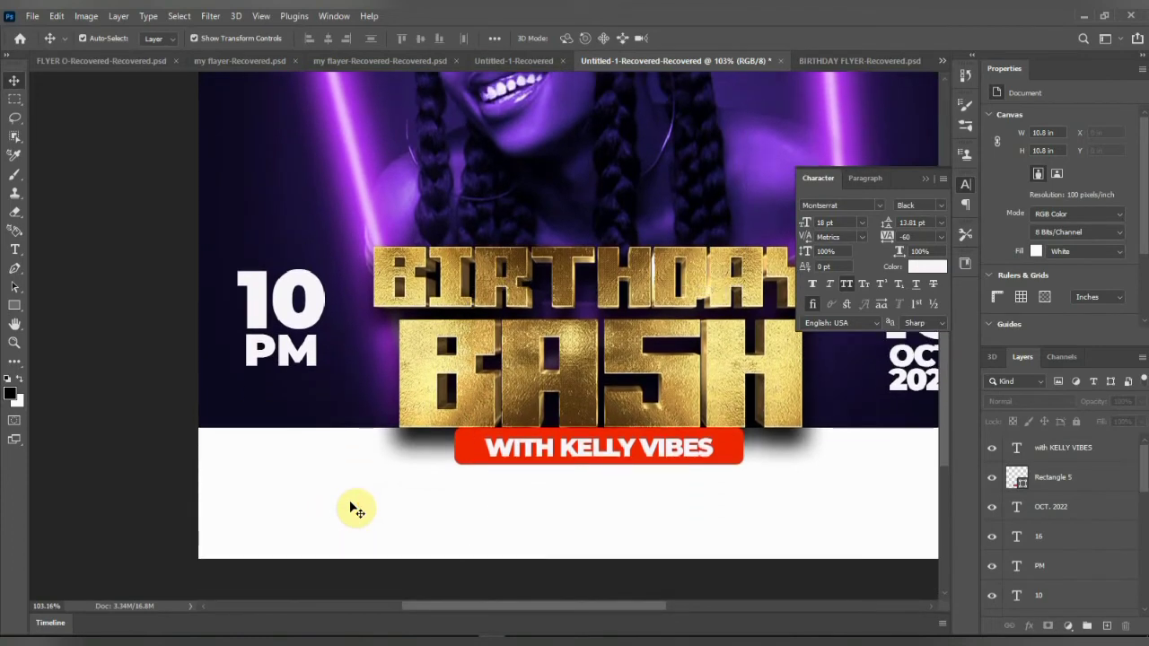
Duplicate the CITY LIFE EVENTS heading onto the white band and put the copy at the top of the layer order.
scroll(351, 507, down, 4)
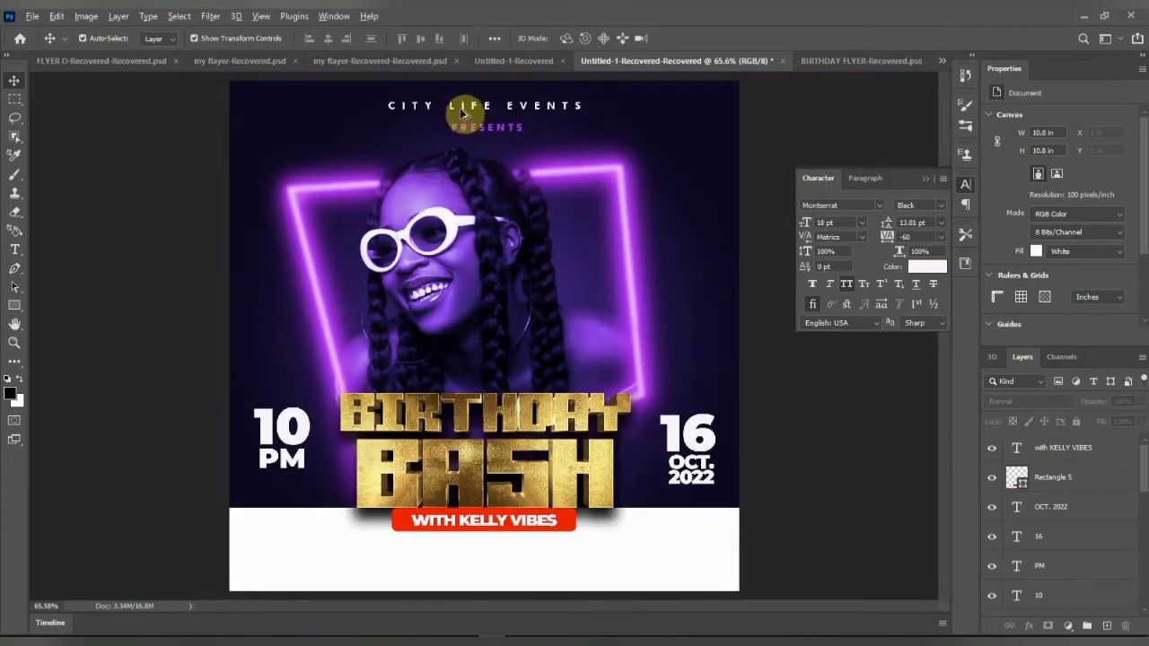
drag(463, 108, 351, 556)
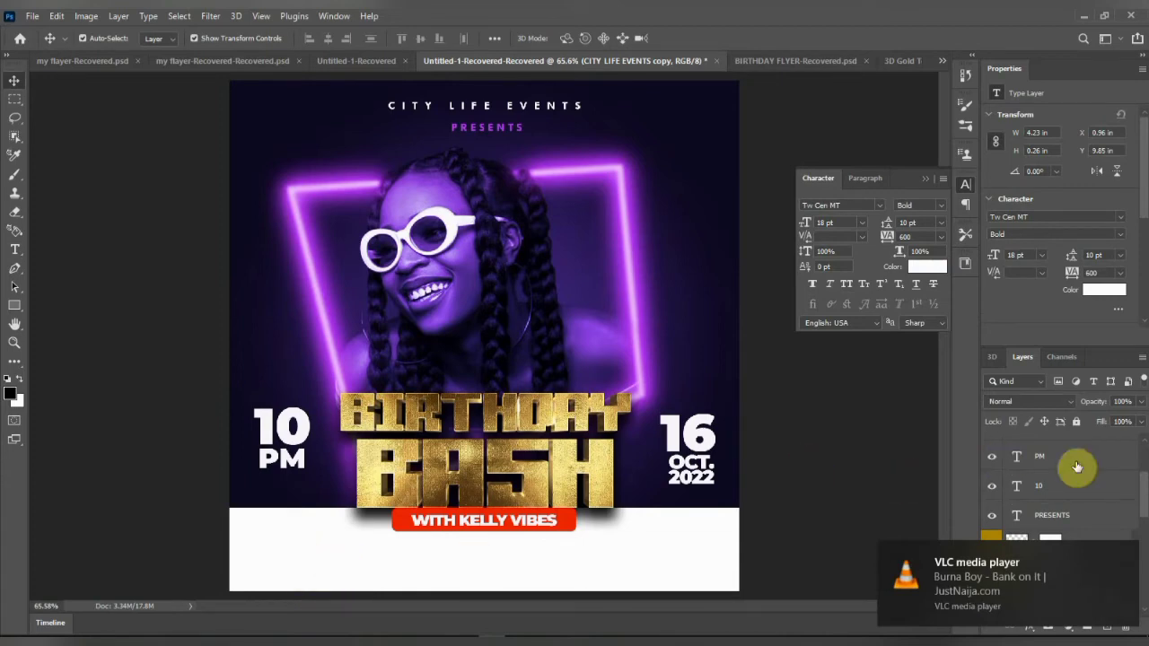
drag(1085, 604, 1068, 439)
Recolor the copied CITY LIFE EVENTS text to near-black #070707 and set its tracking to 0.
click(927, 266)
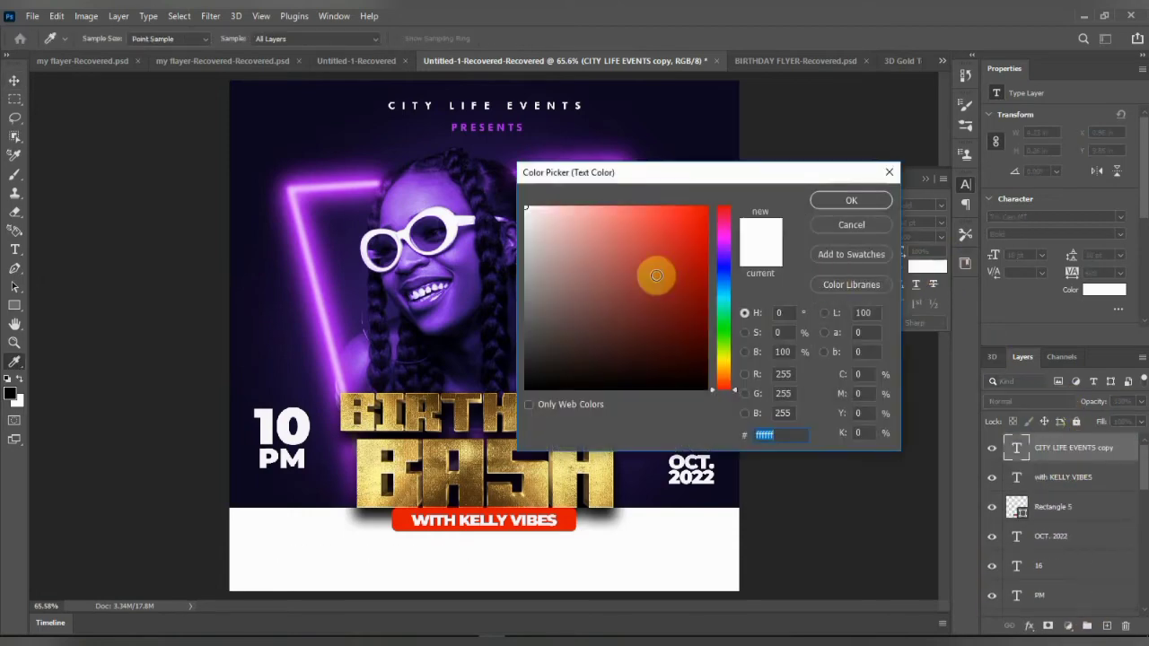
click(526, 387)
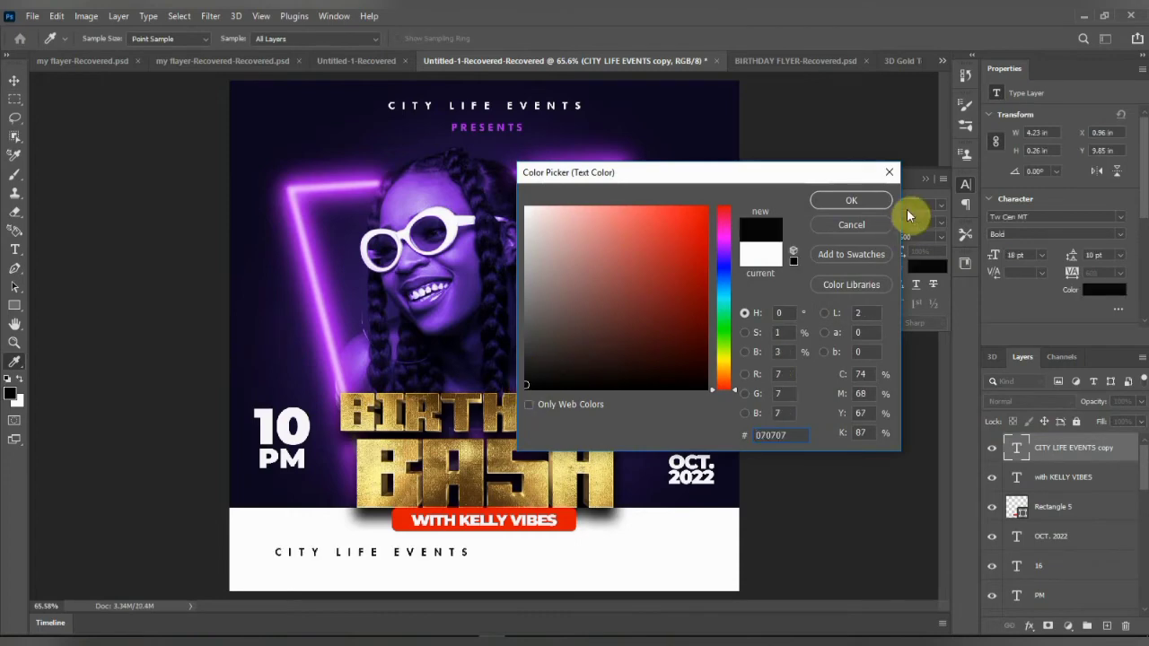
click(866, 203)
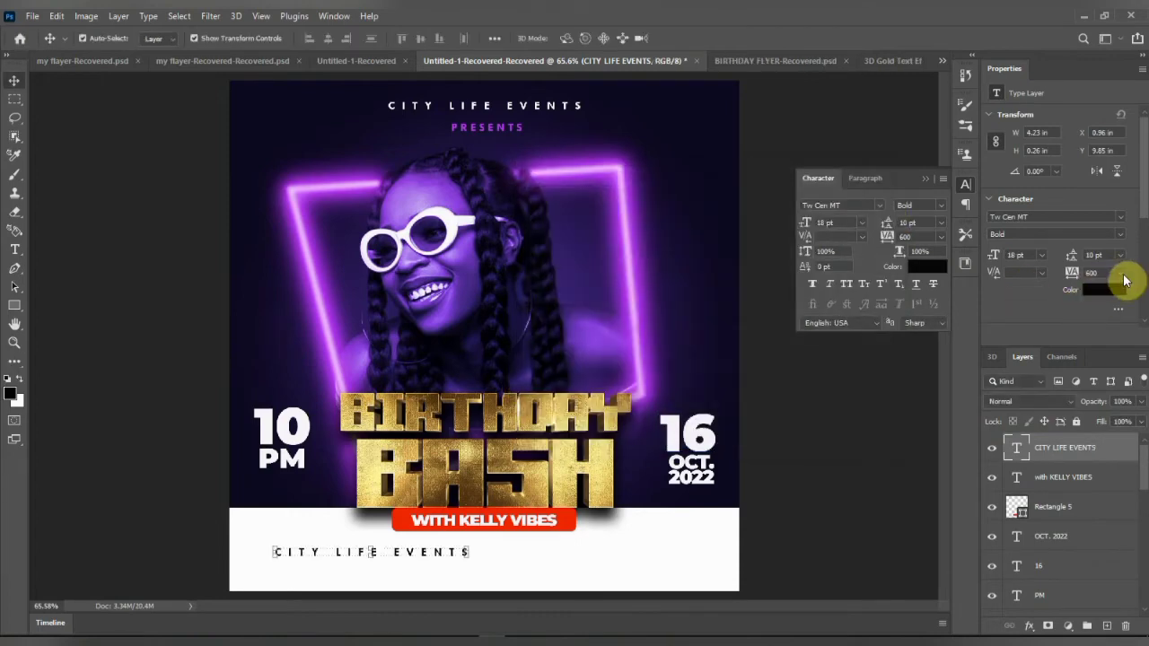
click(1120, 272)
click(1109, 358)
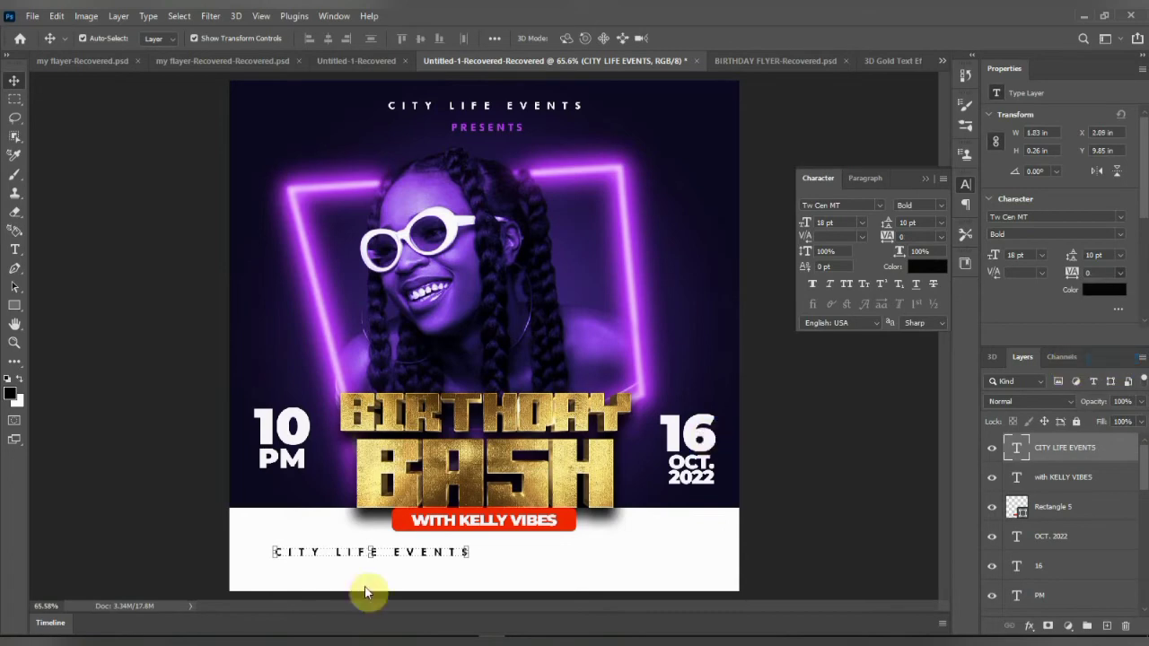
Move the black CITY LIFE EVENTS text toward the left end of the white band, below 10 PM.
scroll(276, 589, up, 4)
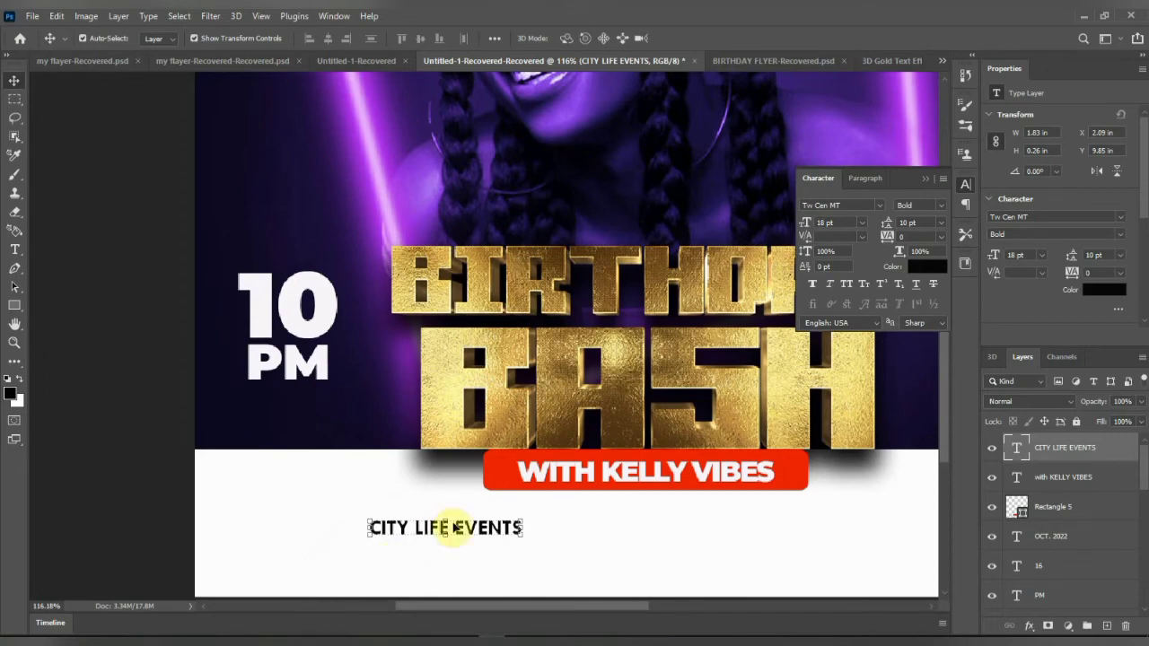
drag(467, 530, 334, 520)
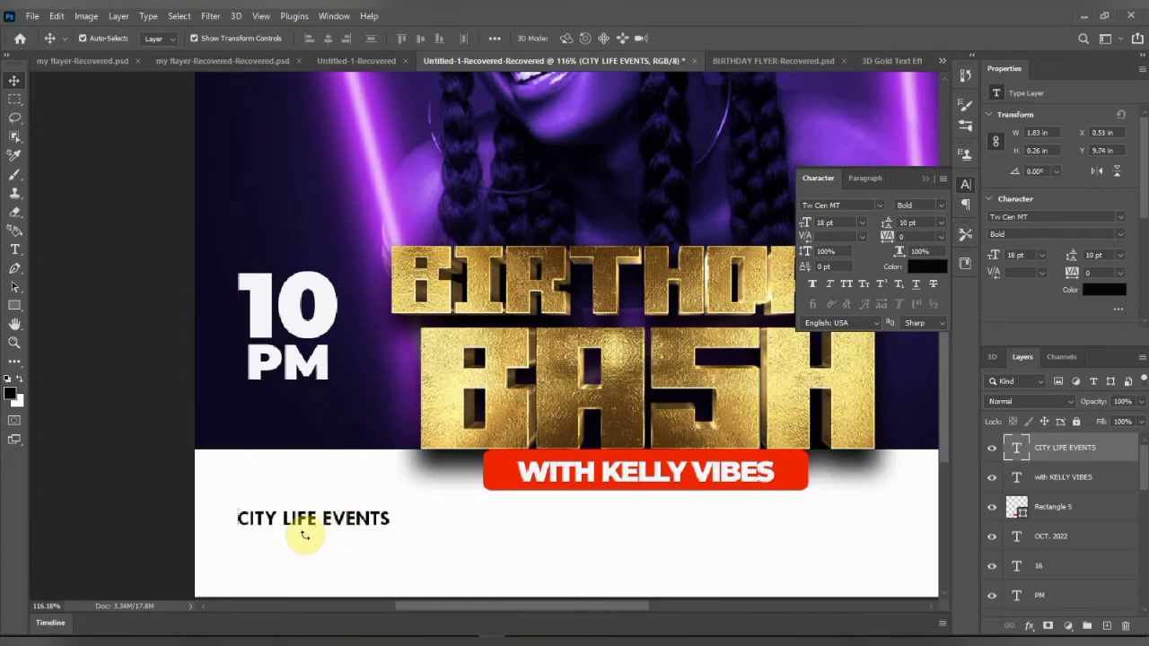
scroll(230, 541, up, 3)
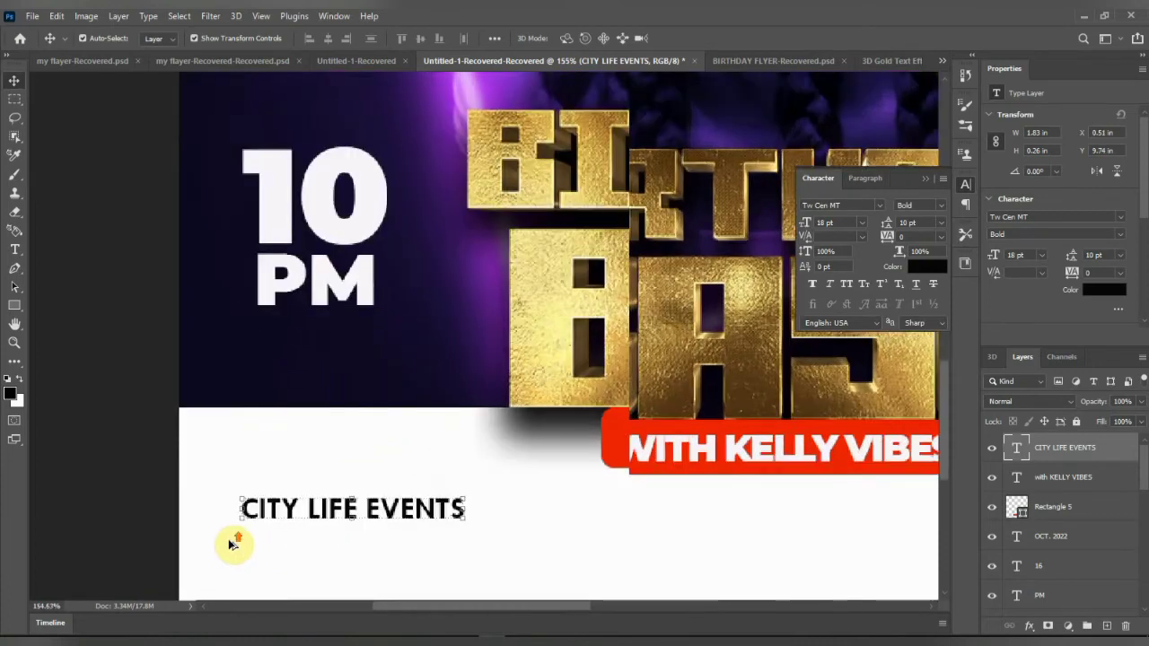
Duplicate the black CITY LIFE EVENTS text directly beneath itself and replace the copy's wording with "JOS, PLATEAU STATE".
drag(387, 514, 410, 531)
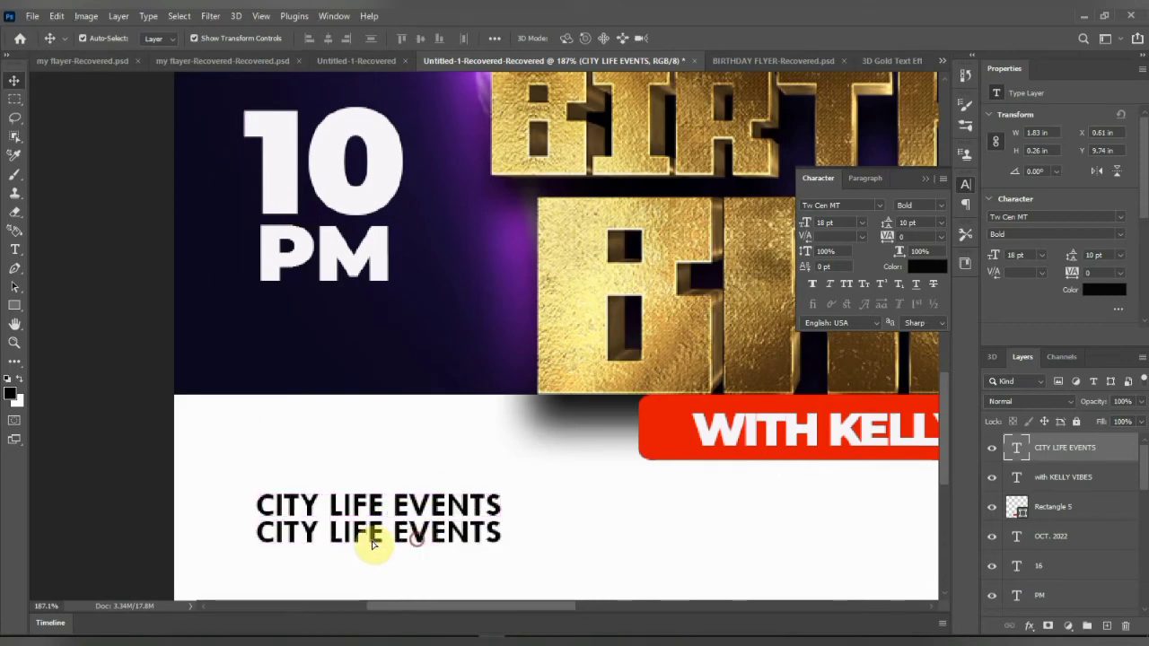
click(14, 259)
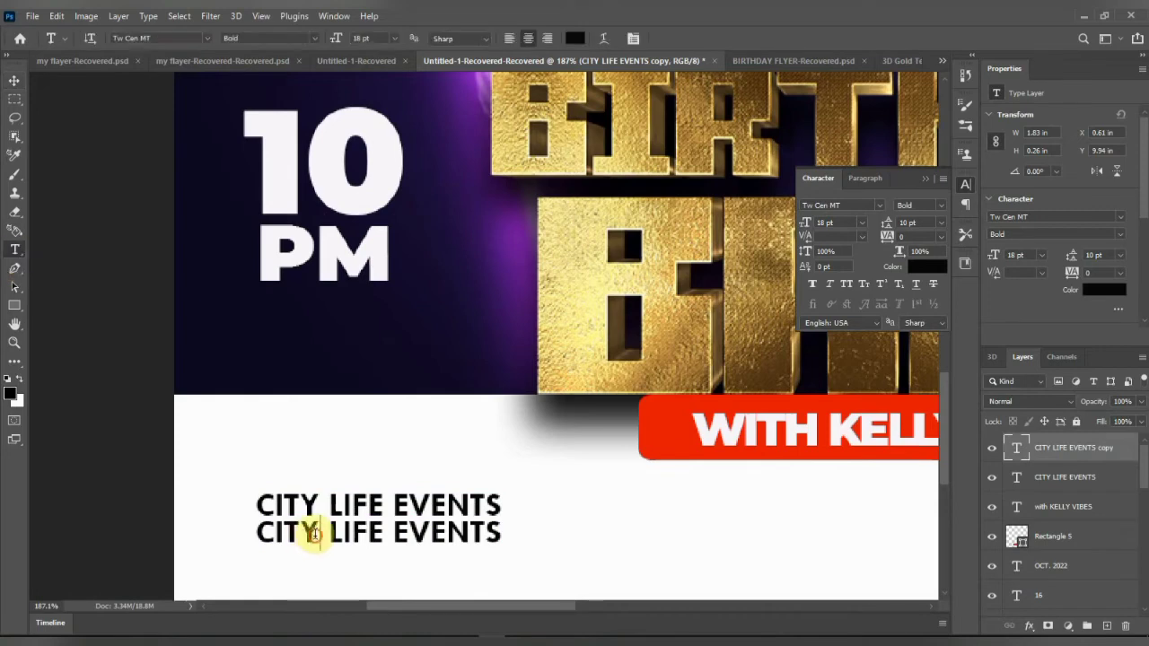
click(314, 533)
key(ctrl+a)
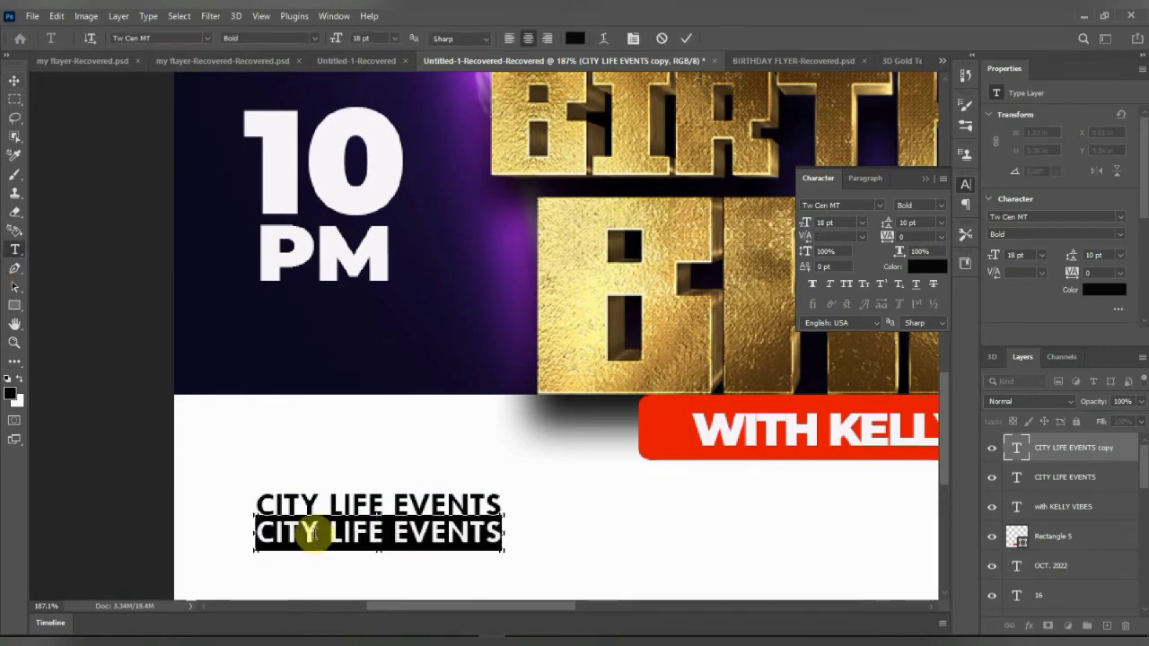
text(JOS)
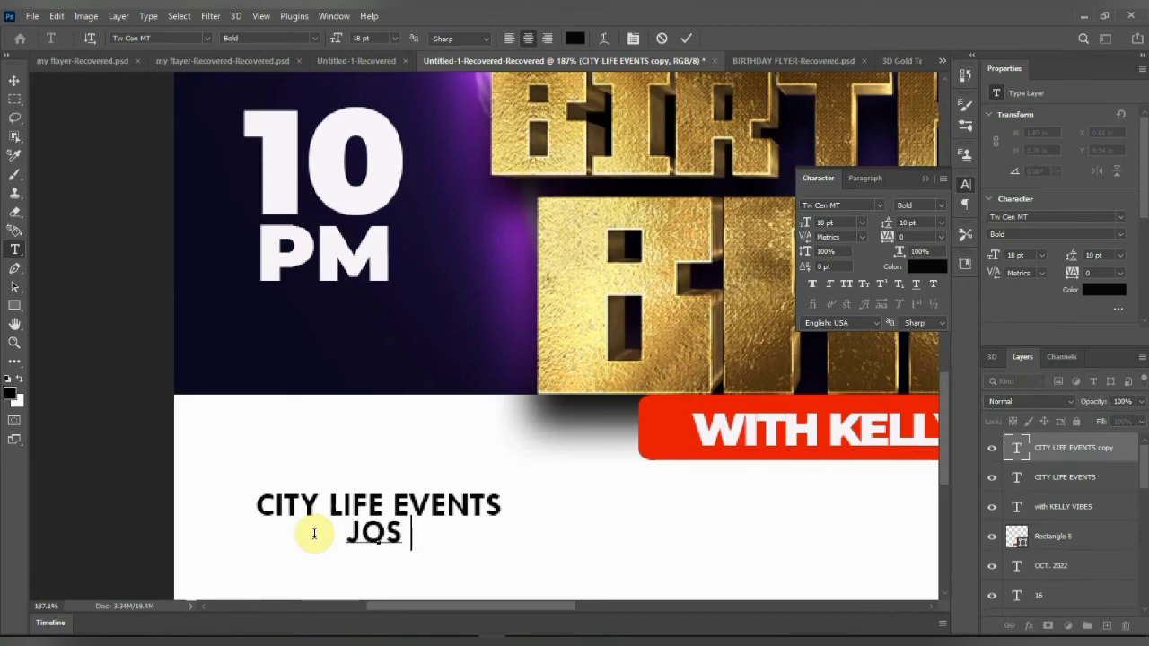
text(,)
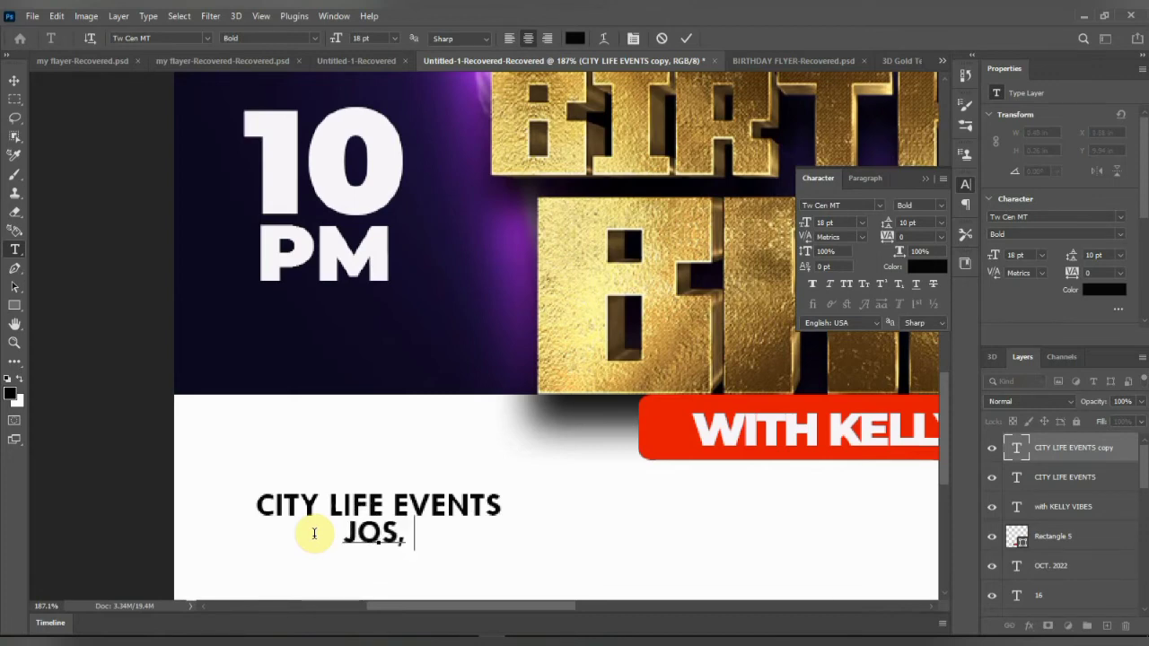
text( PLATEAU ST)
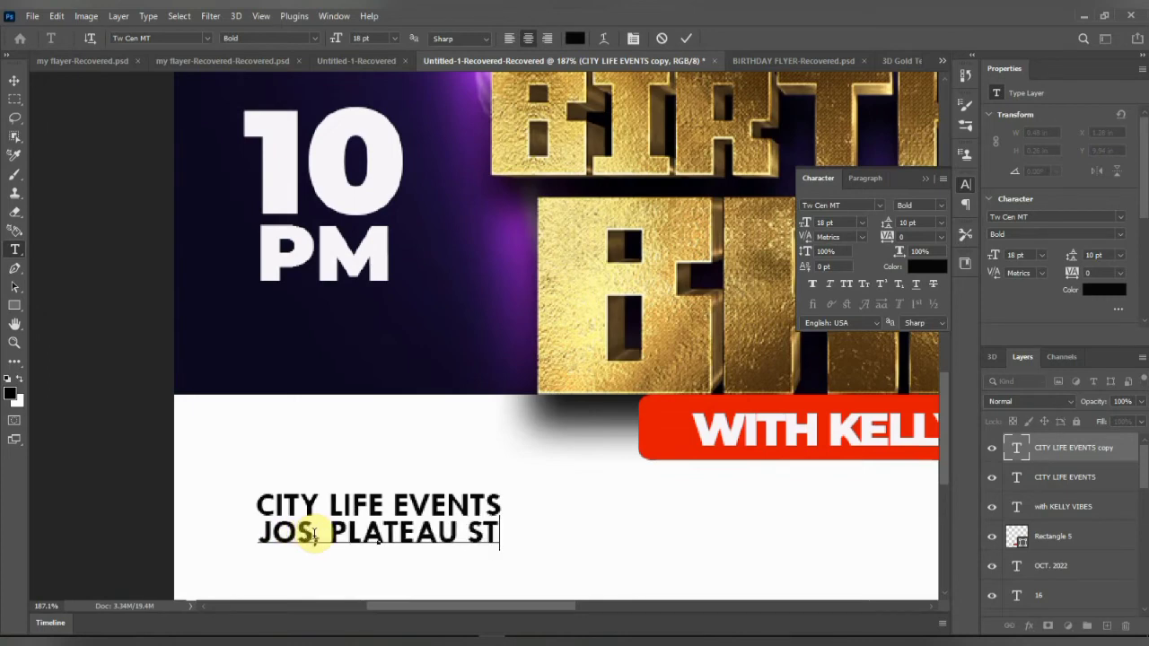
text(ATE)
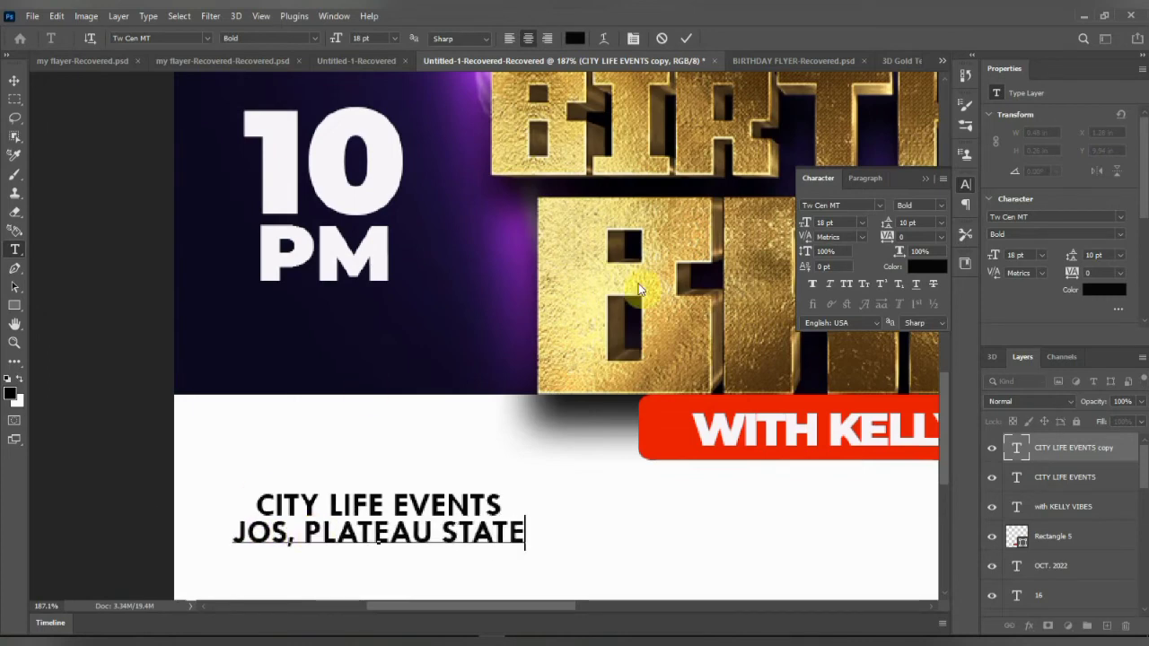
Align the left edge of the JOS, PLATEAU STATE line with the CITY LIFE EVENTS line above it.
click(15, 80)
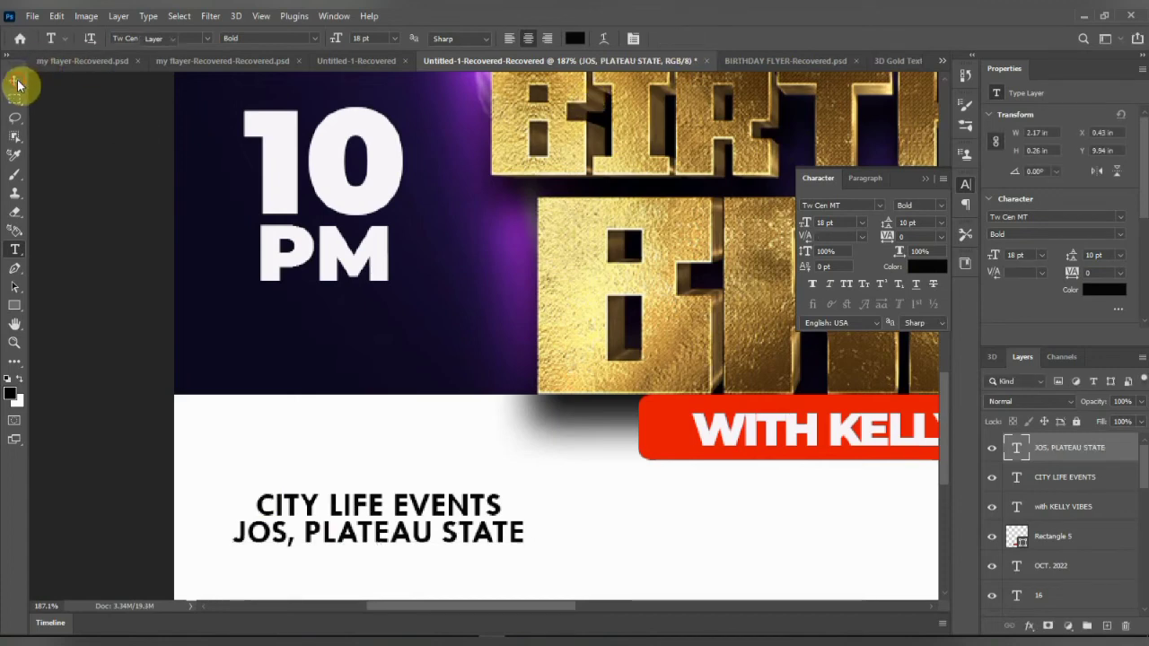
drag(458, 531, 482, 530)
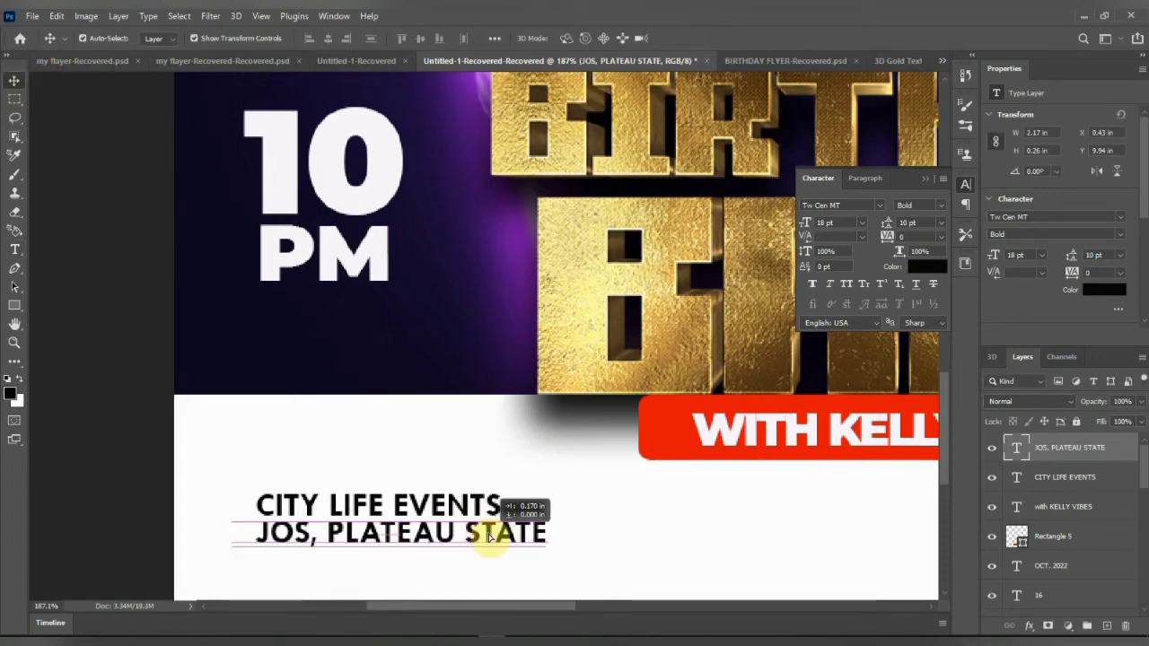
scroll(475, 474, down, 5)
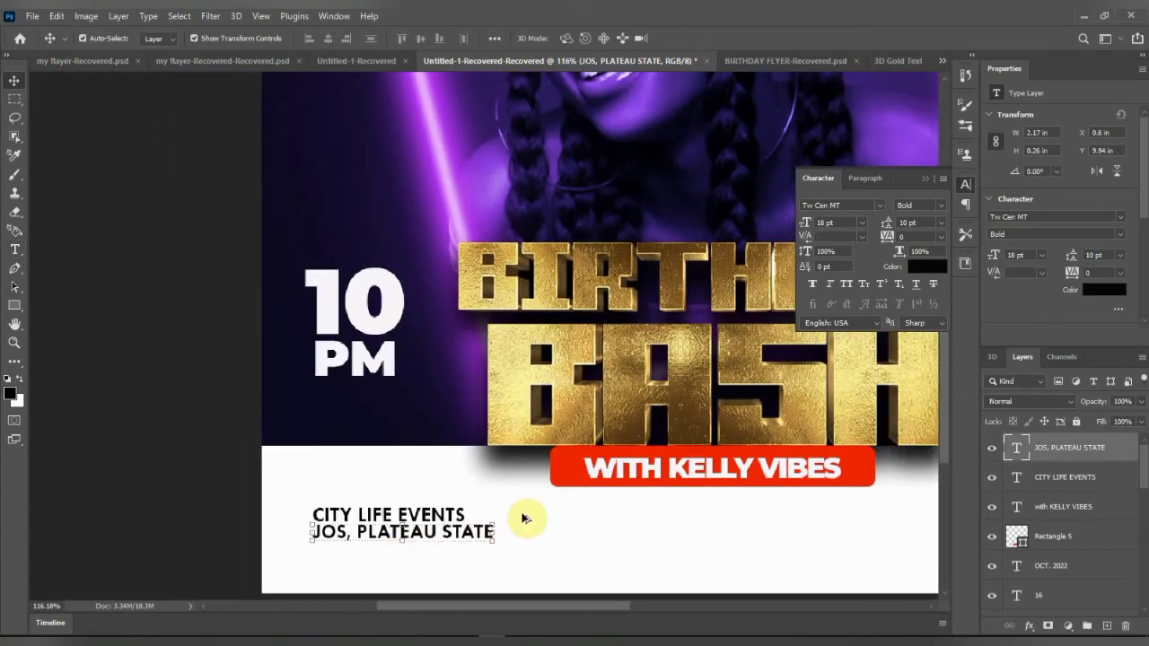
Insert the iOS Filled Location icon from the icon library, scaled to about 60%, left of the two venue lines.
click(626, 638)
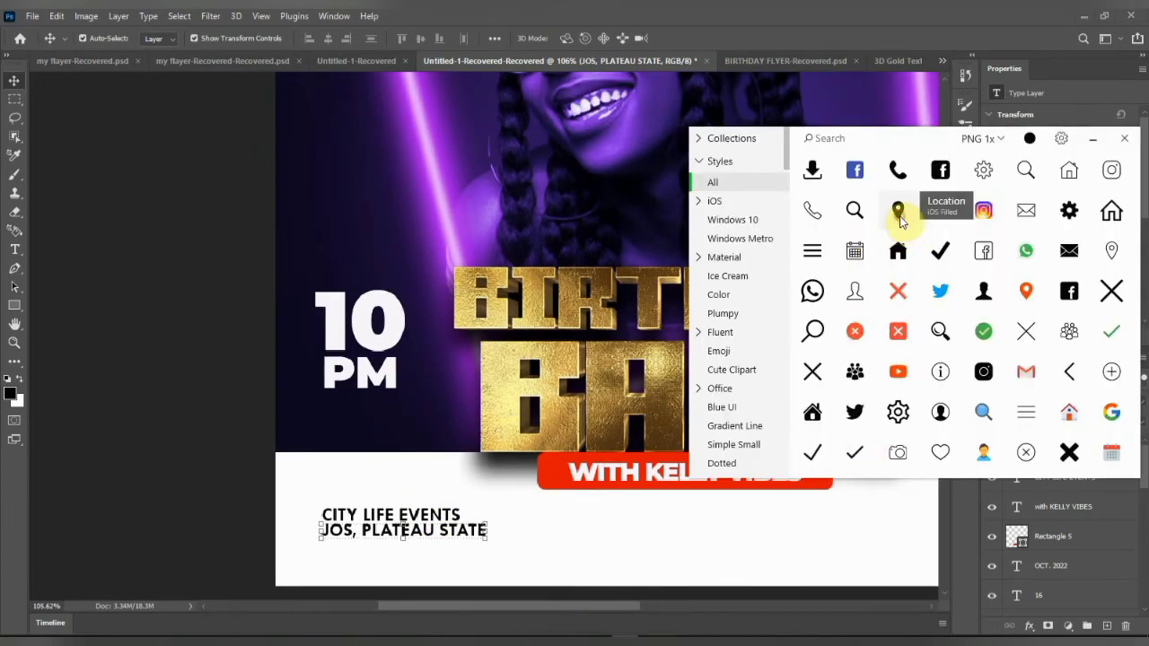
drag(899, 217, 418, 581)
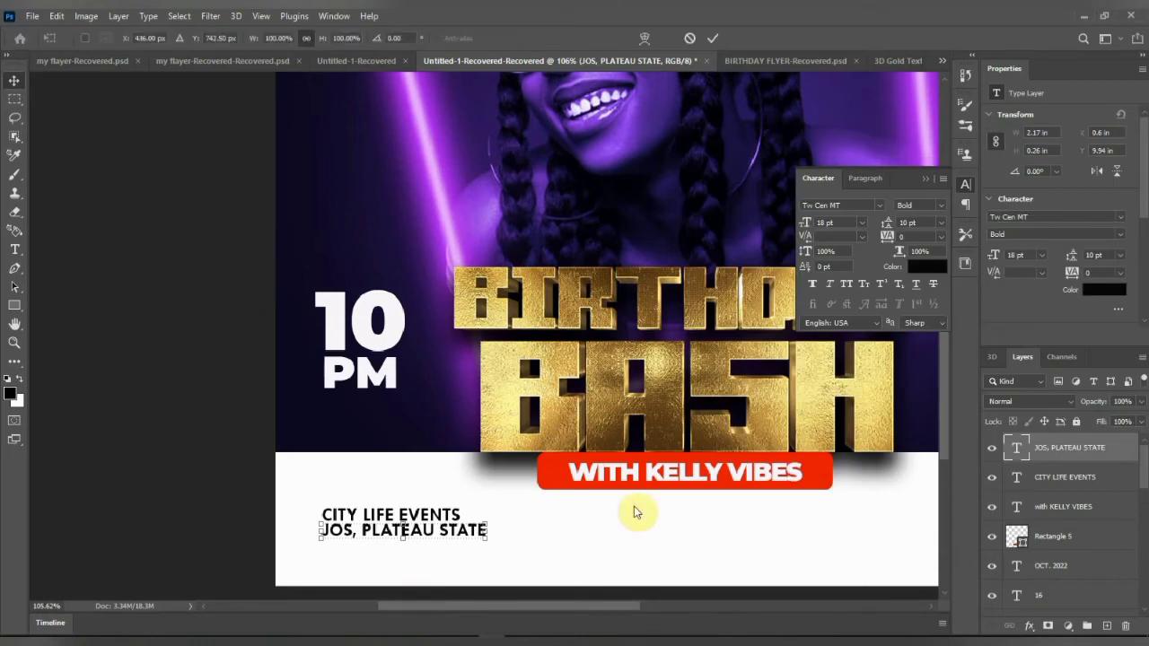
click(712, 39)
drag(602, 340, 306, 508)
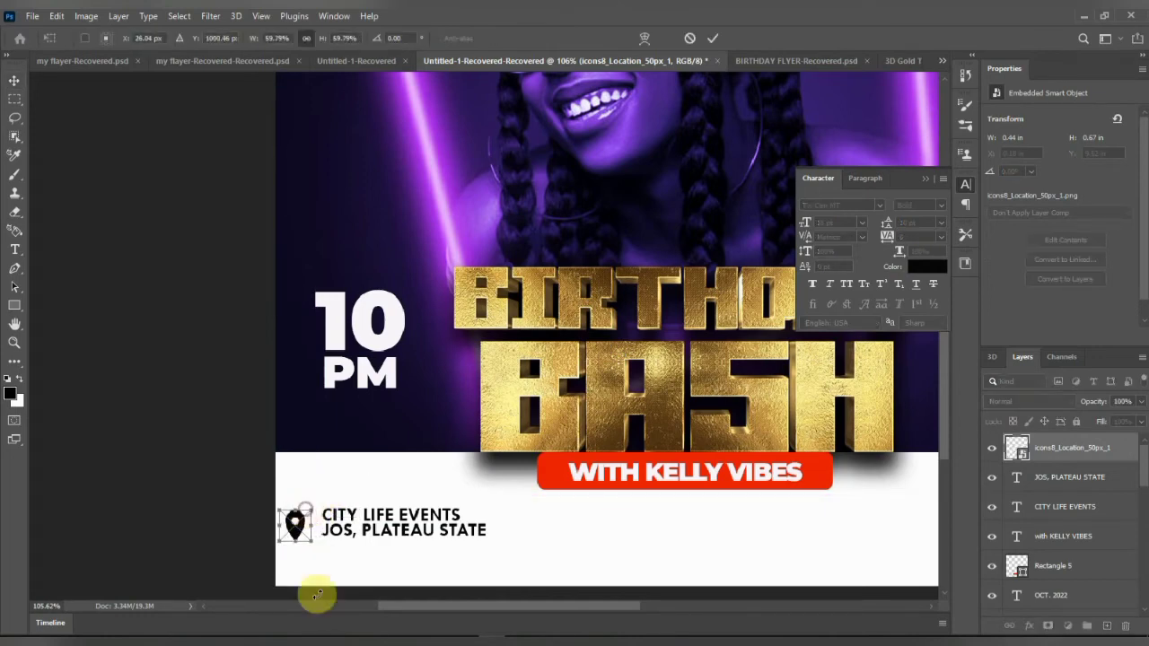
click(712, 38)
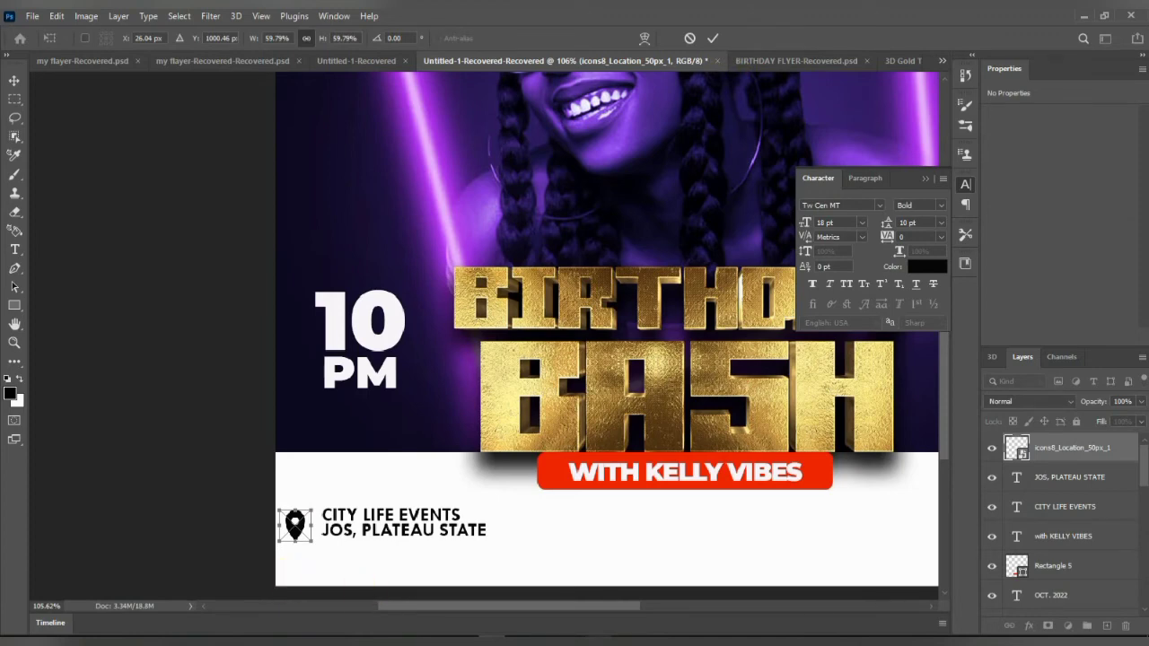
Browse the icon library for further icons suited to the white band.
click(626, 641)
scroll(974, 328, down, 7)
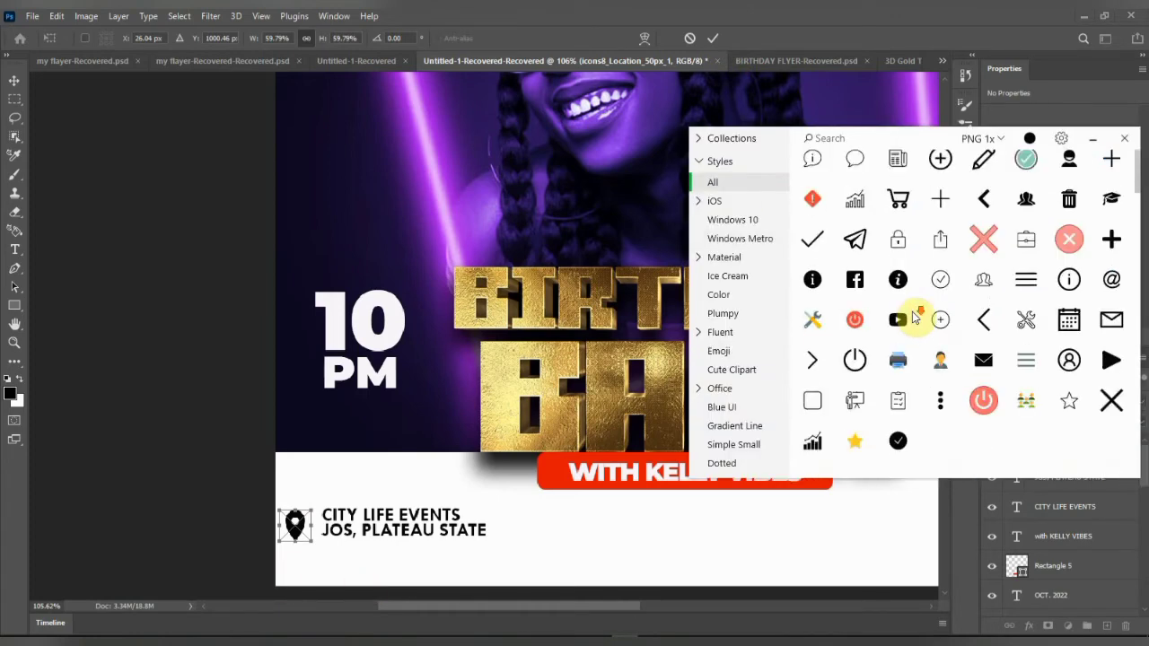
scroll(916, 319, down, 4)
scroll(916, 319, up, 8)
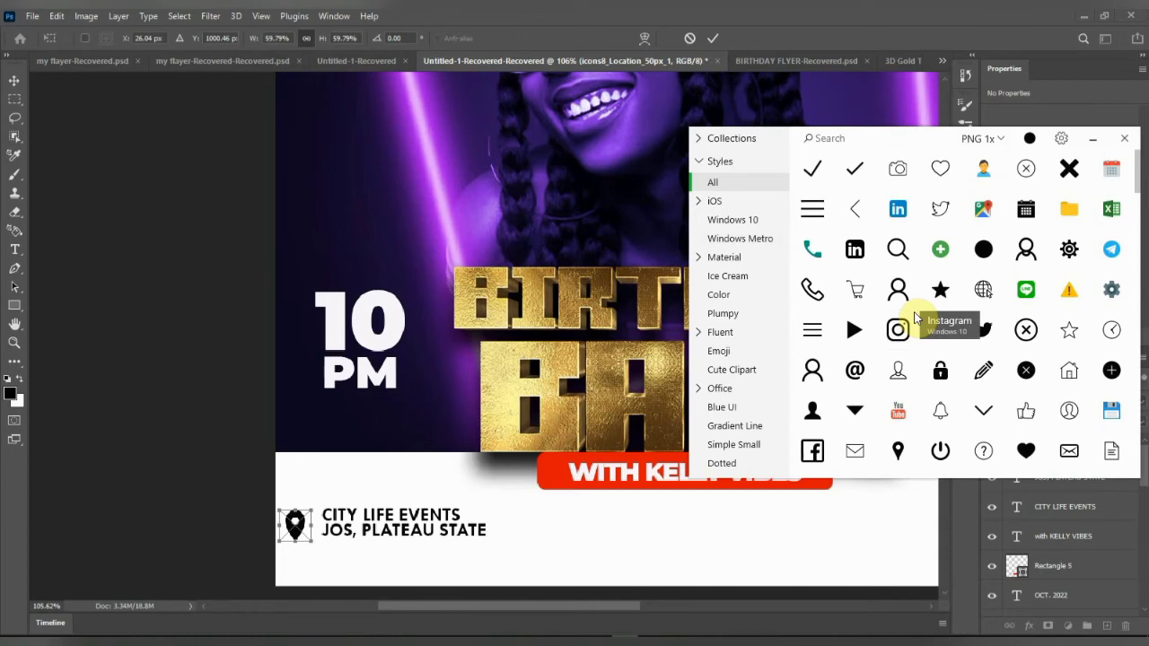
scroll(915, 319, up, 5)
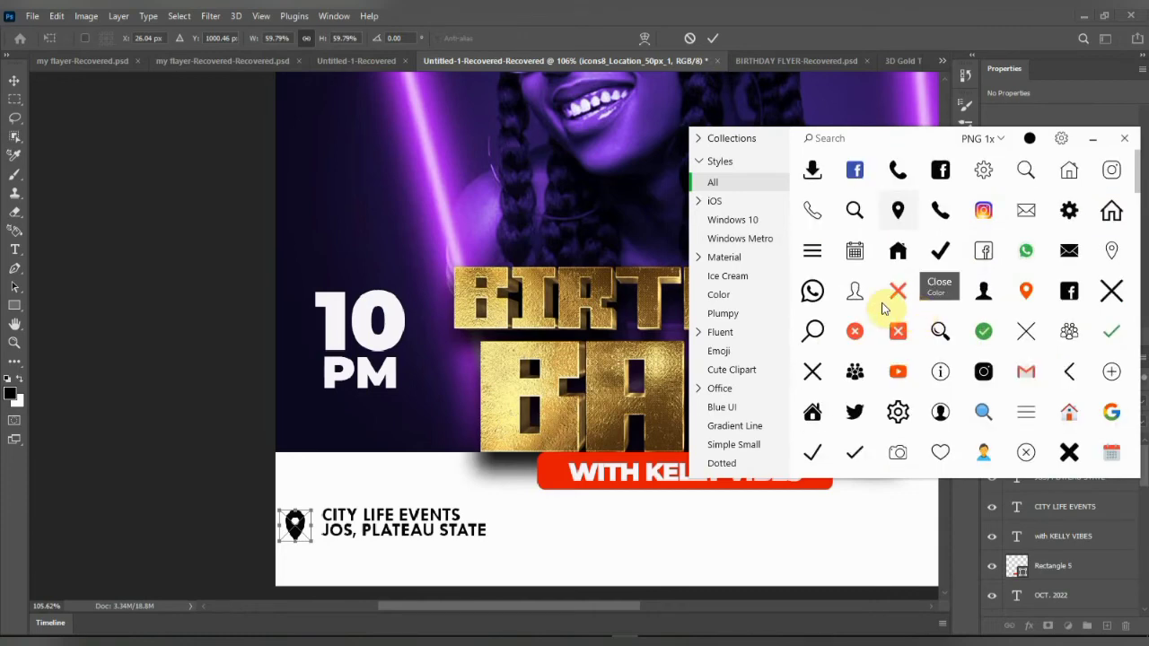
scroll(914, 285, down, 3)
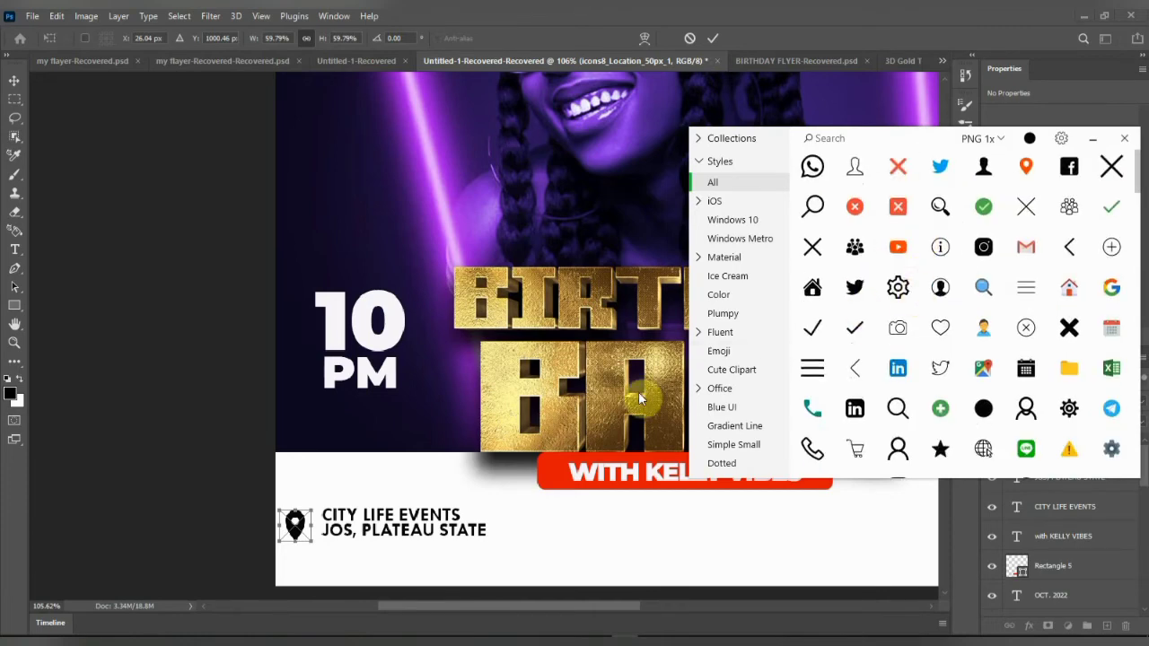
click(787, 40)
Commit the location icon's placement and move it slightly closer to the venue text.
scroll(264, 551, up, 4)
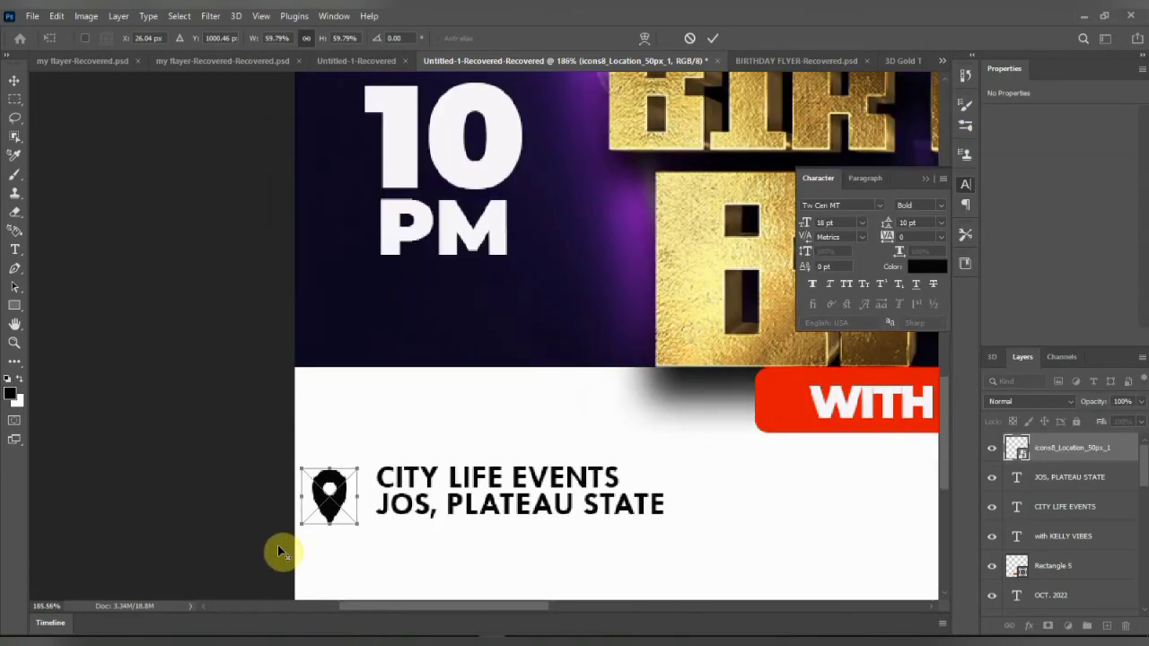
click(714, 38)
mouse_move(329, 513)
mouse_down()
mouse_move(358, 499)
mouse_move(348, 509)
mouse_up()
scroll(367, 550, down, 5)
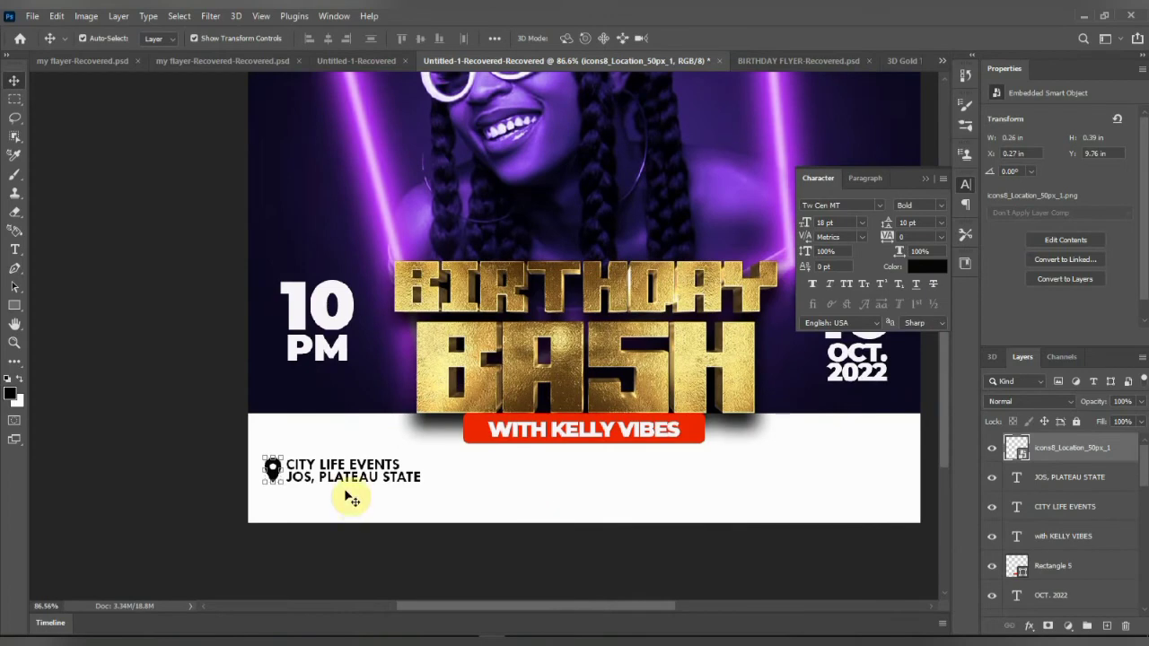
Duplicate the two venue lines together twice, placing one copy at the white band's right end and one in its middle.
click(407, 483)
scroll(405, 483, down, 1)
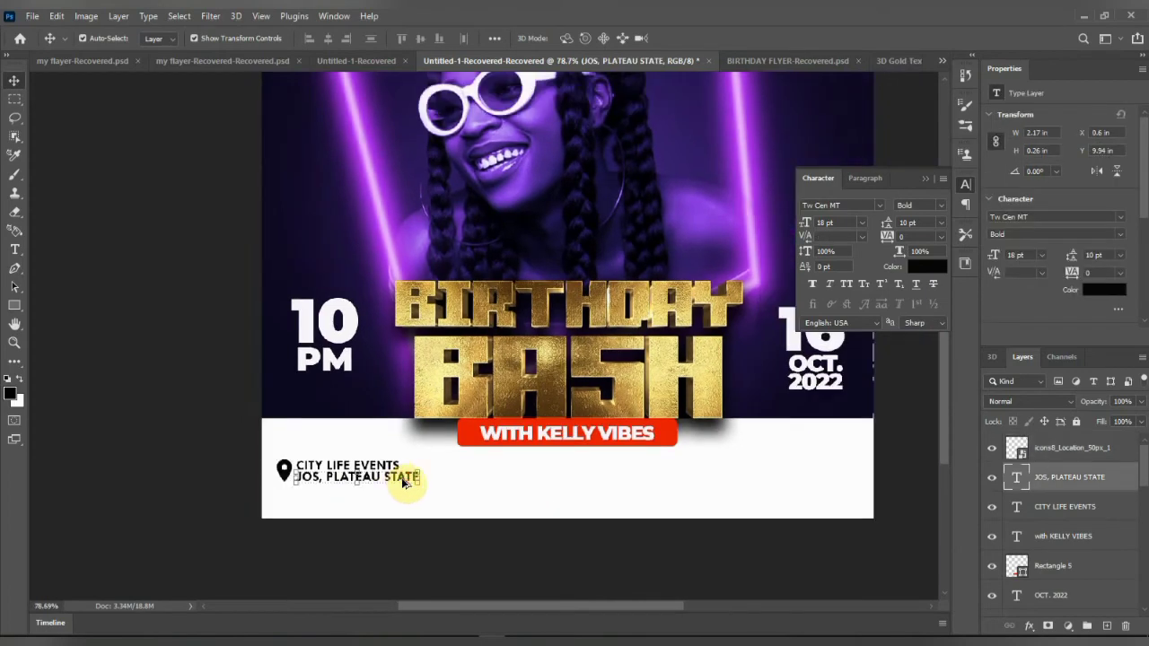
scroll(404, 483, up, 2)
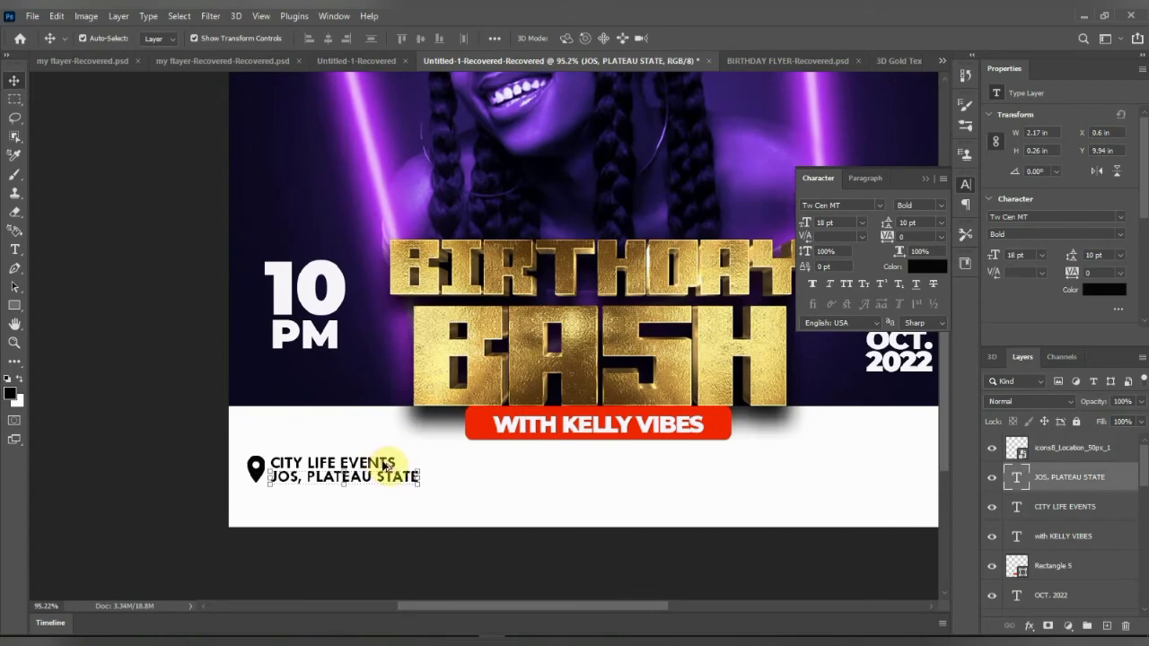
shift+click(388, 468)
scroll(383, 486, down, 1)
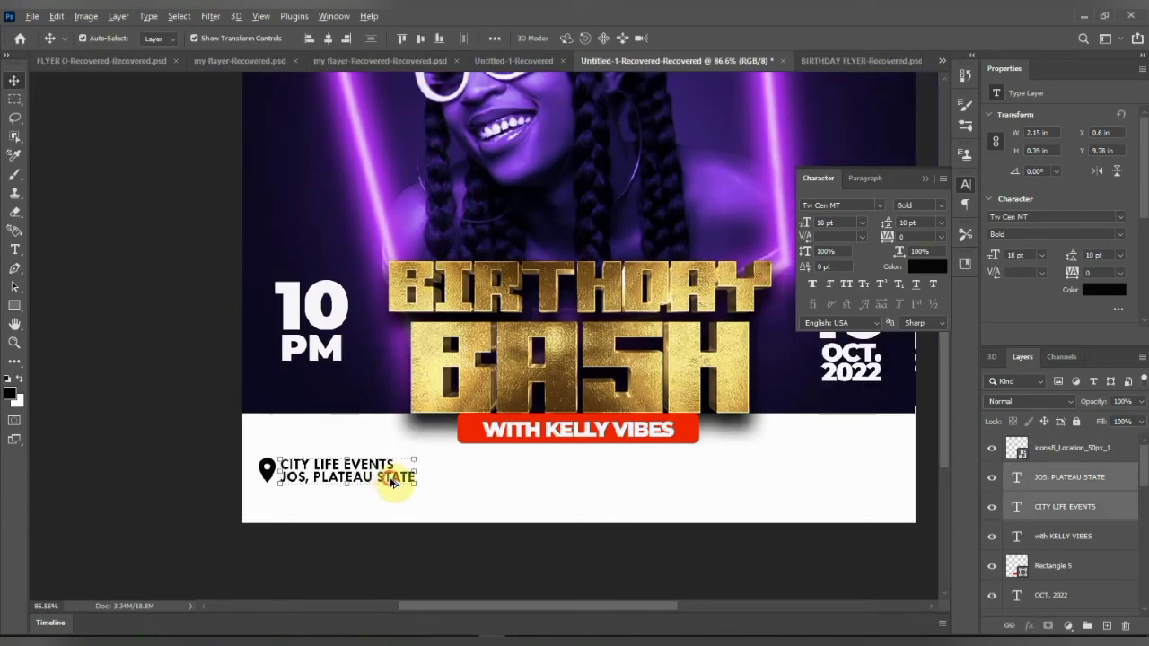
drag(393, 483, 857, 482)
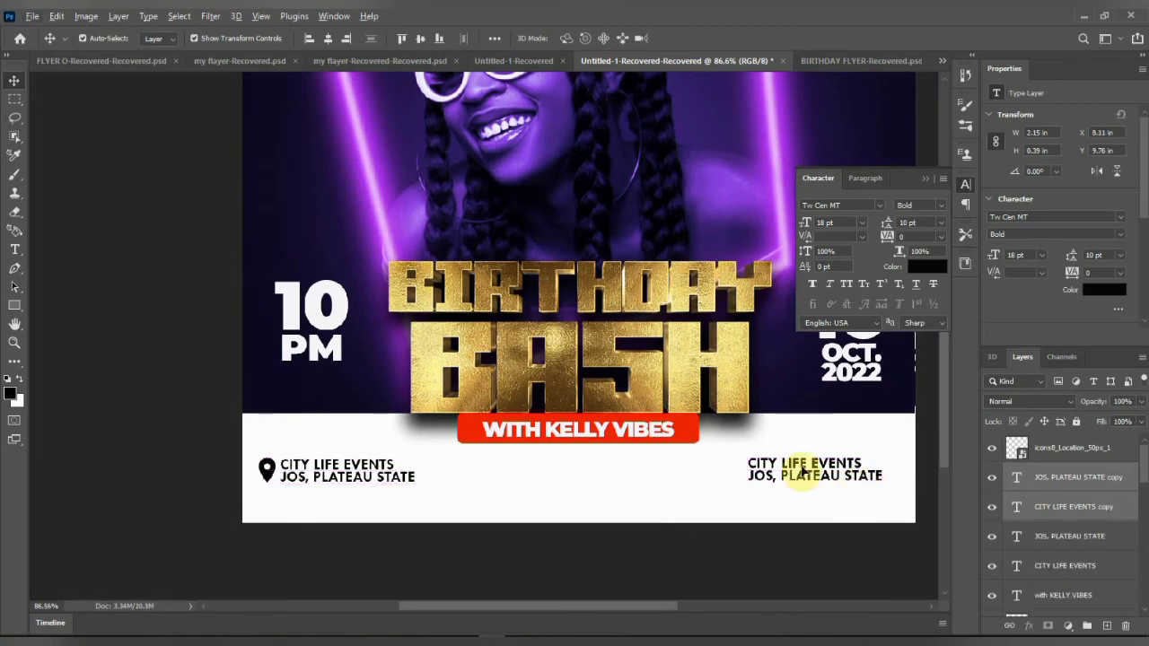
scroll(812, 489, up, 2)
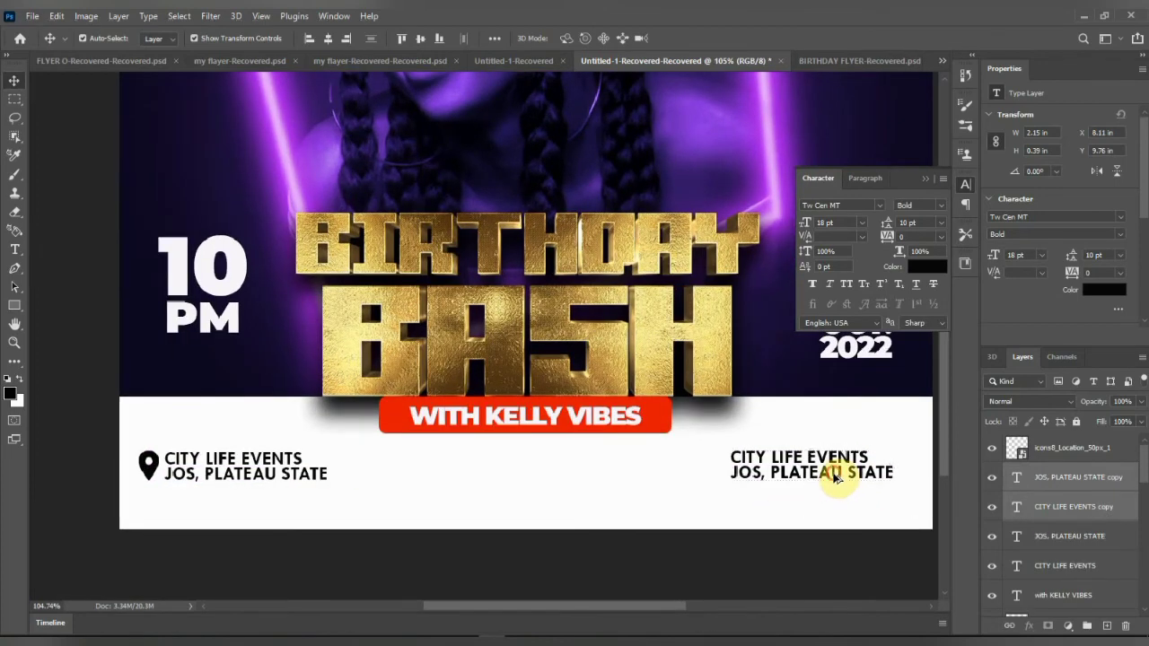
drag(834, 479, 561, 480)
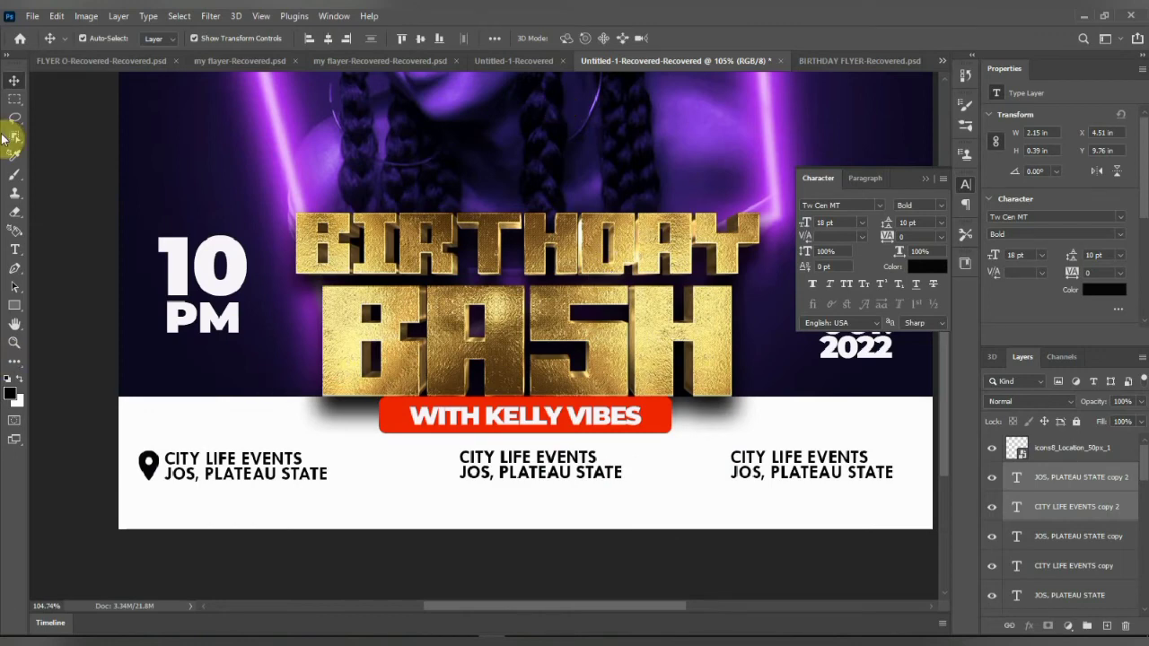
Replace the upper line of the white band's middle text copy with FREE DRINKS.
click(14, 253)
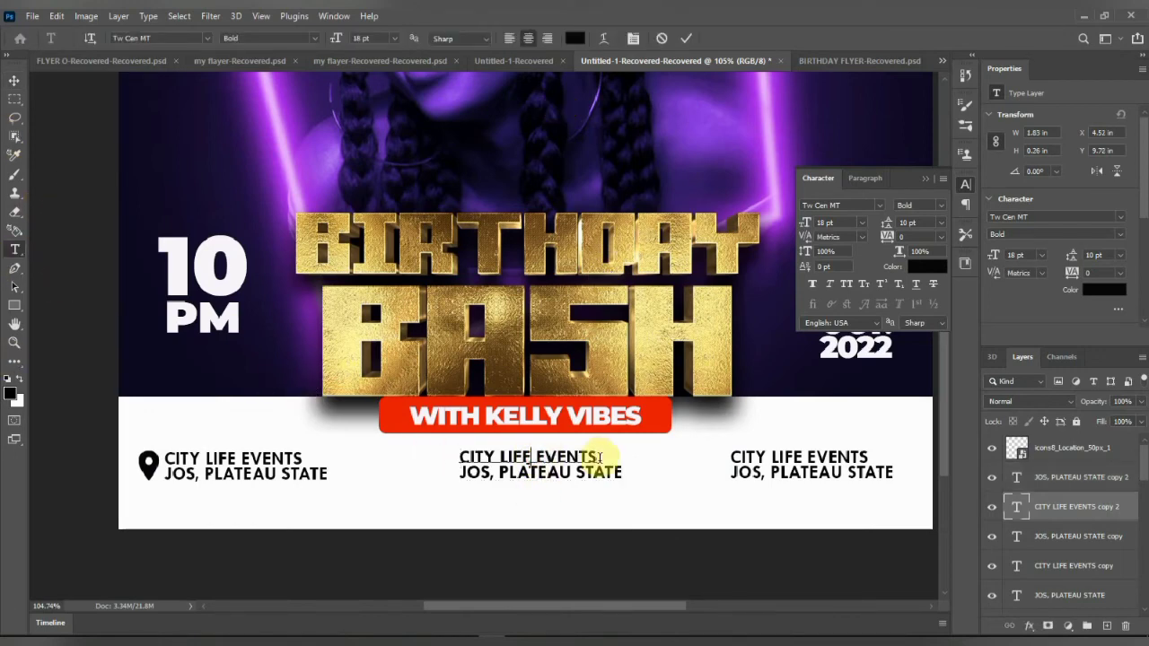
drag(610, 457, 419, 451)
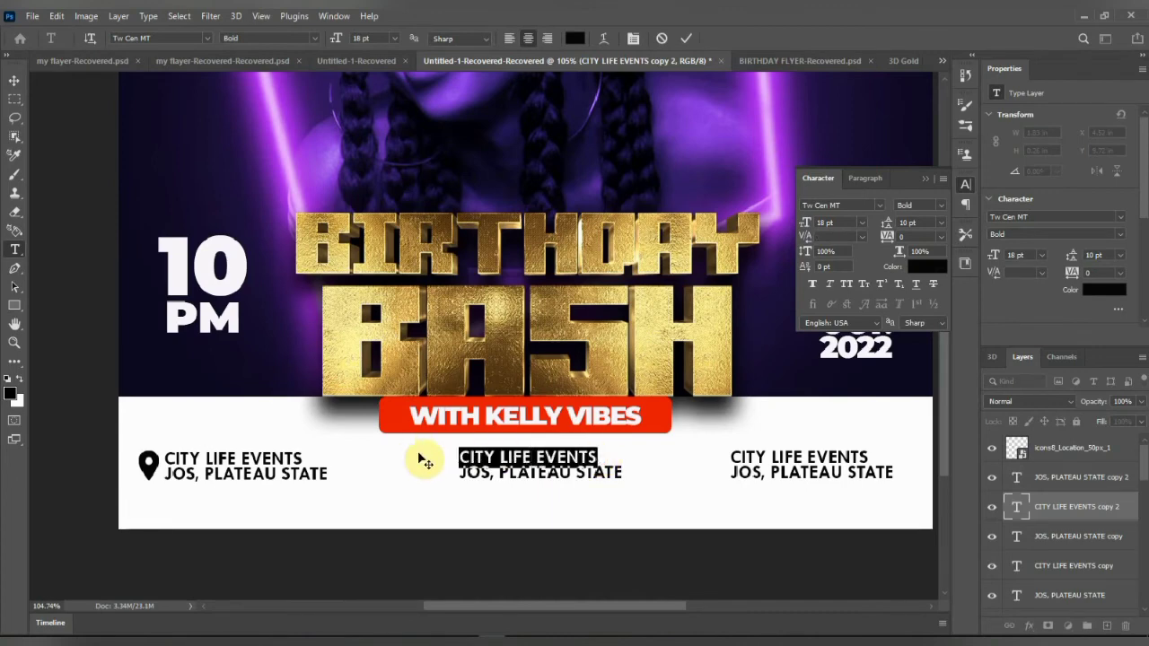
text(FREE DRINKS)
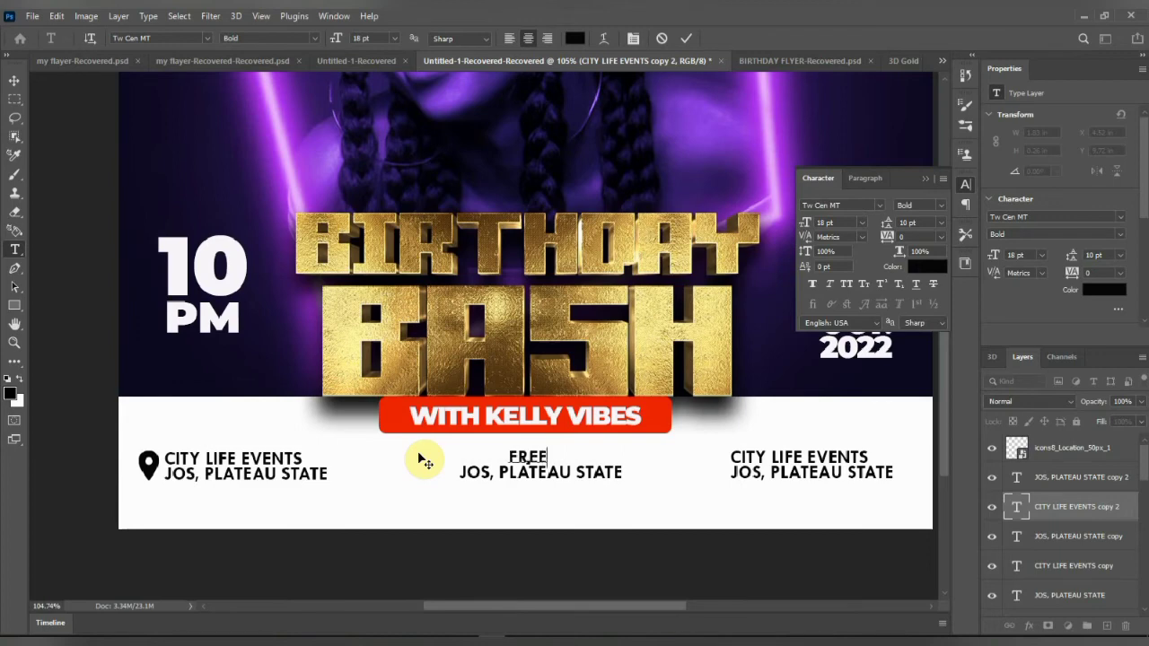
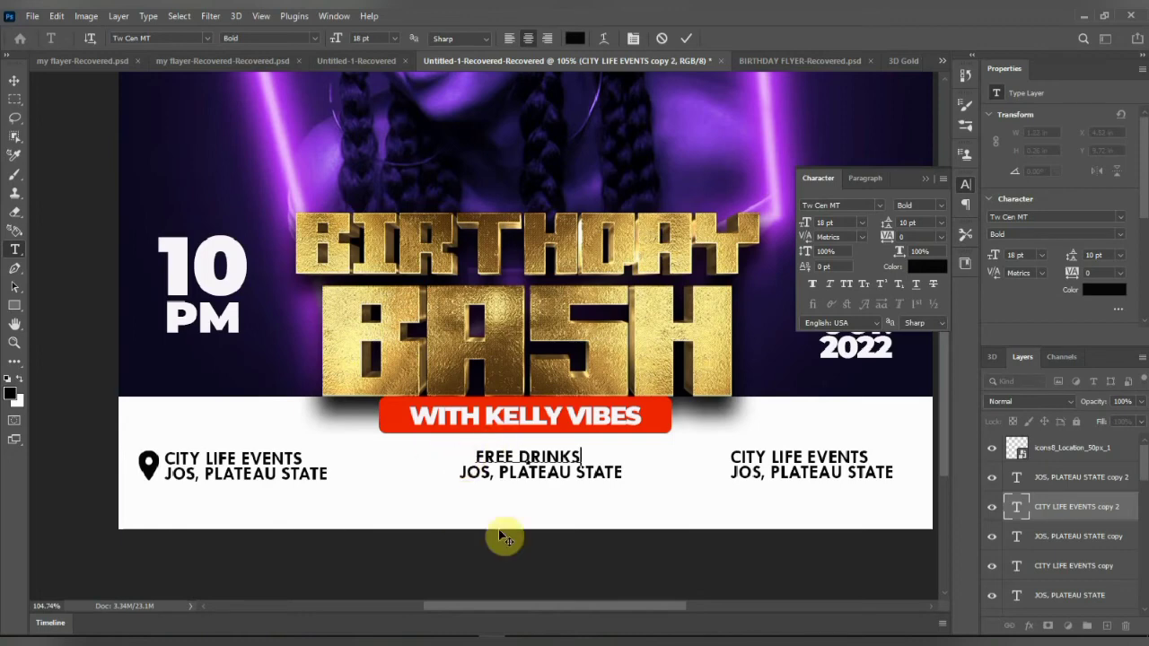
click(685, 36)
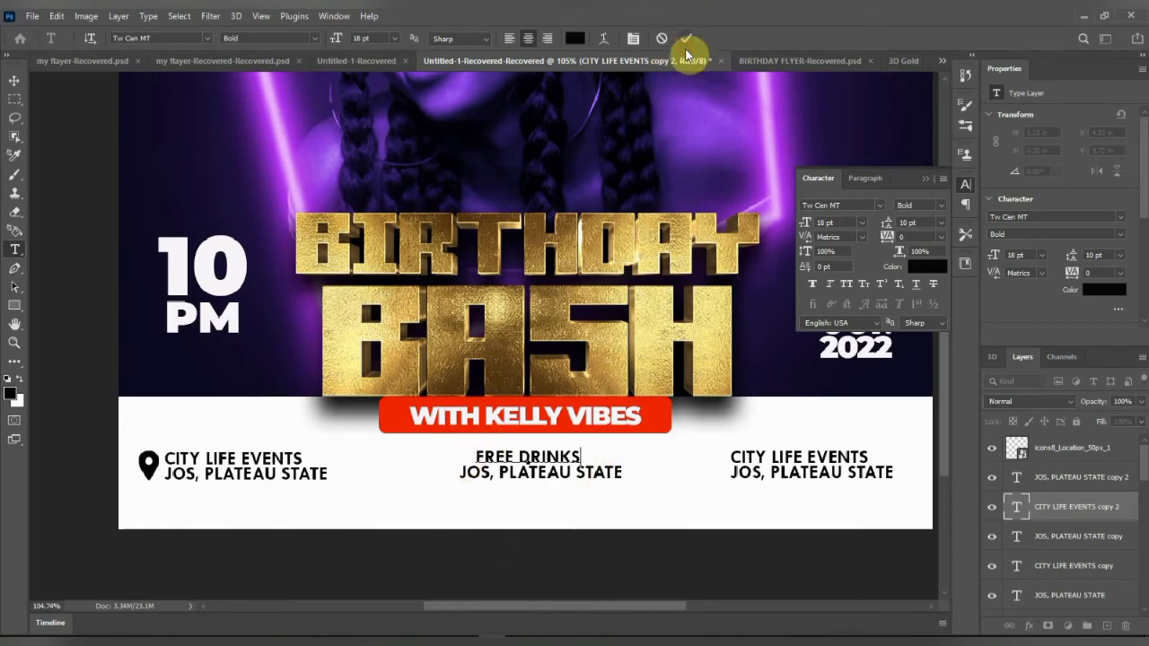
Replace the middle copy's lower line with FREE ENTRY and move it to align with the left edge of FREE DRINKS.
triple_click(612, 483)
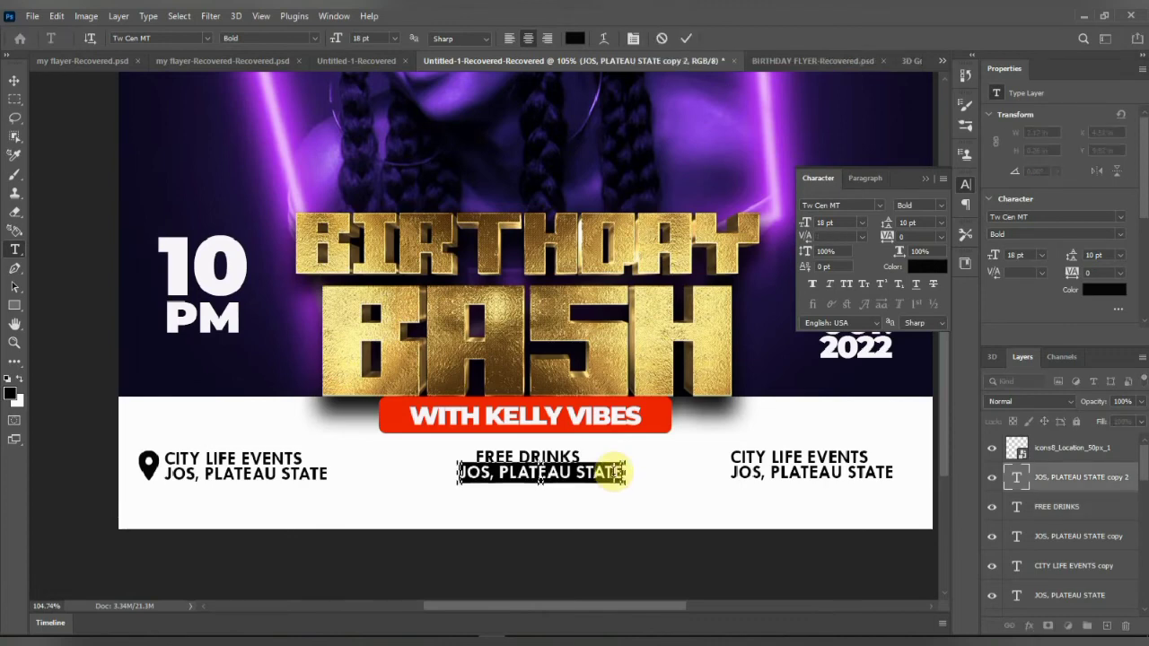
click(613, 472)
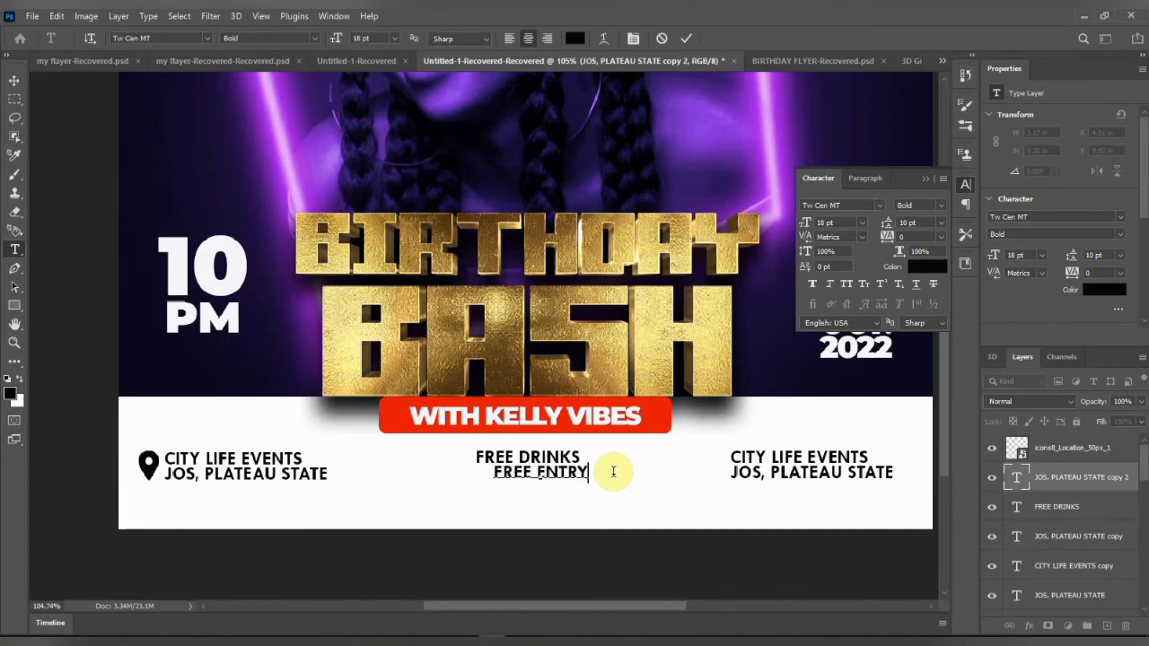
click(686, 38)
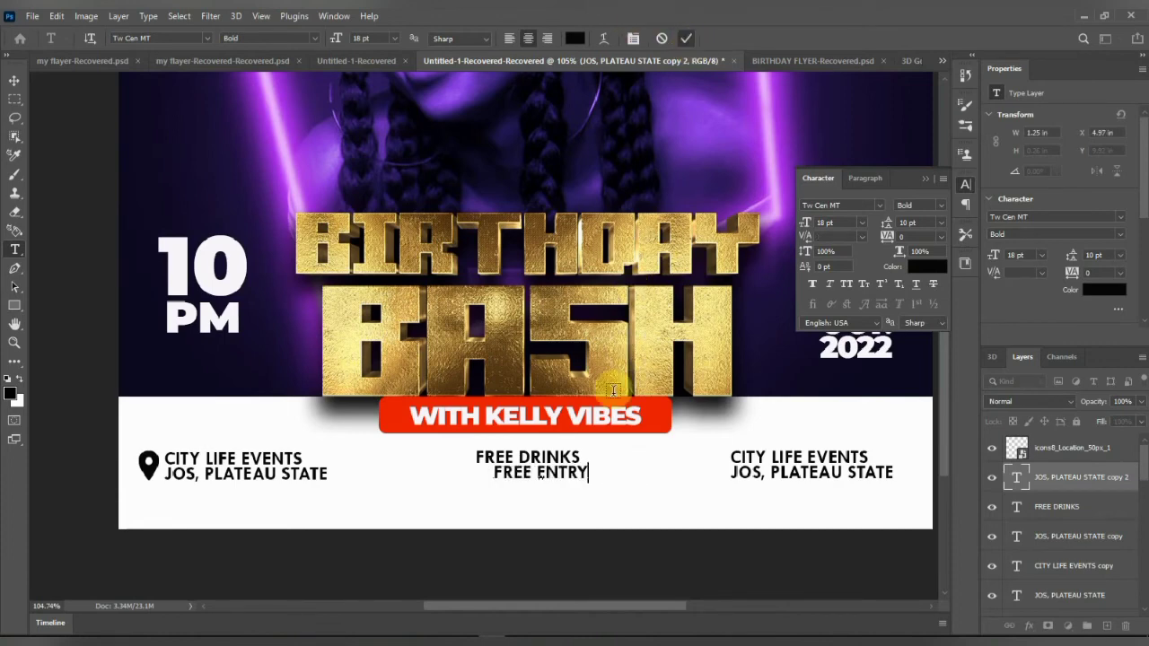
click(13, 81)
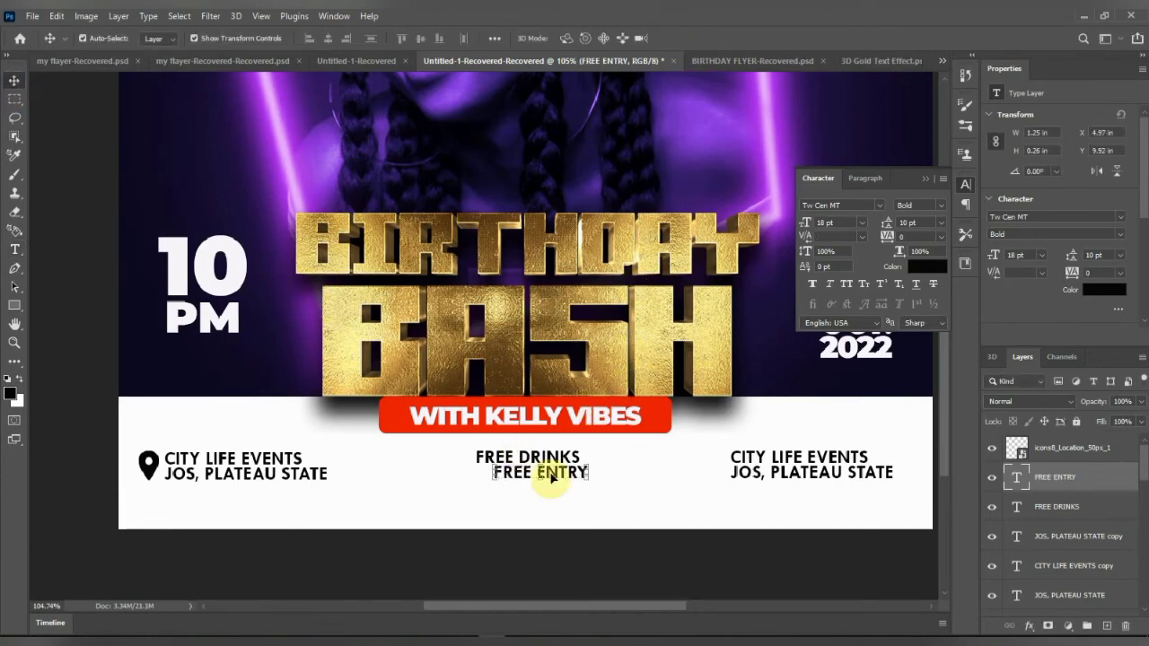
mouse_move(538, 470)
mouse_down()
mouse_move(524, 478)
mouse_move(543, 476)
mouse_up()
Move the OCT. 2022 text slightly up and left, closer beneath the large 16.
scroll(508, 461, down, 3)
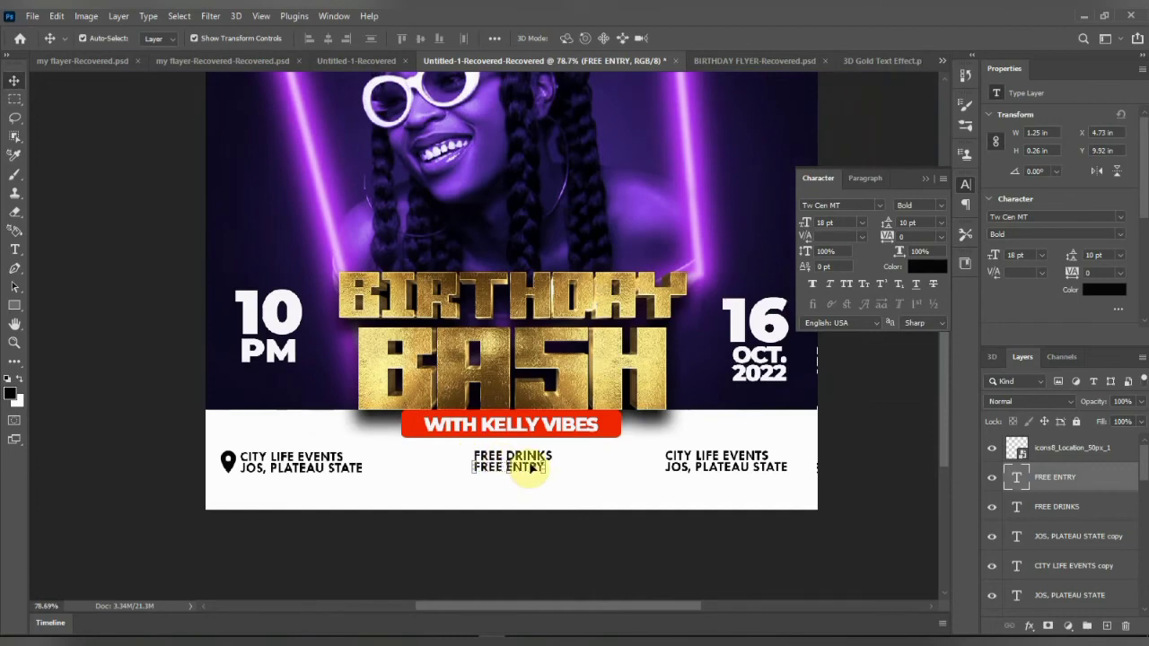
scroll(531, 468, down, 1)
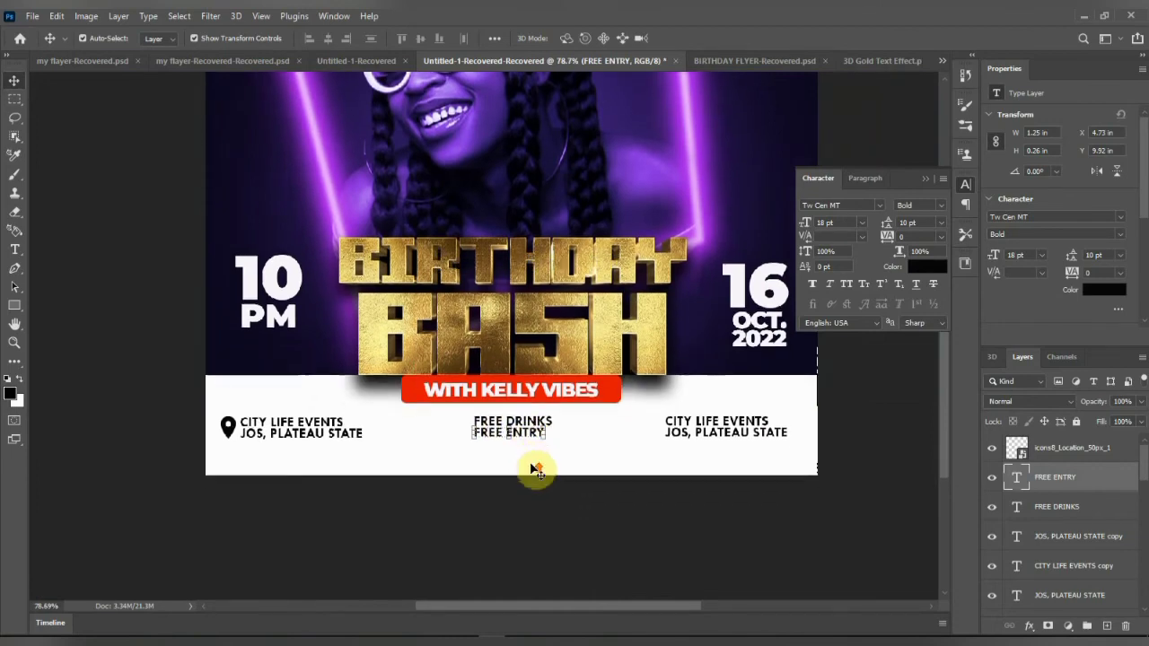
scroll(534, 472, up, 2)
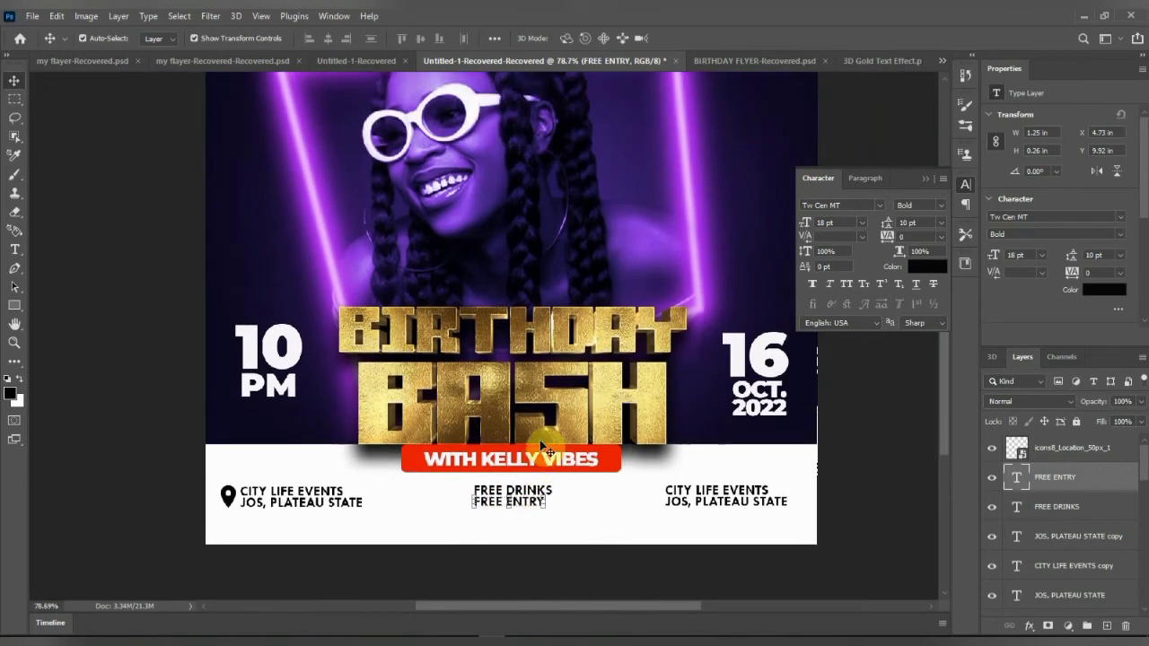
drag(744, 348, 747, 356)
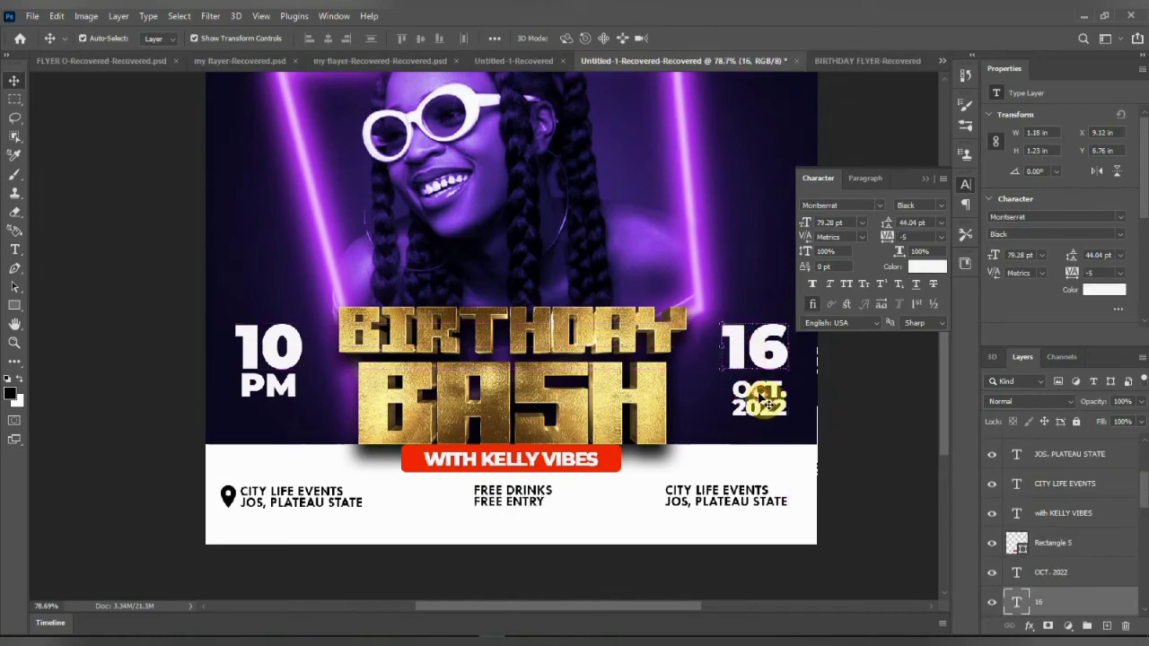
click(758, 392)
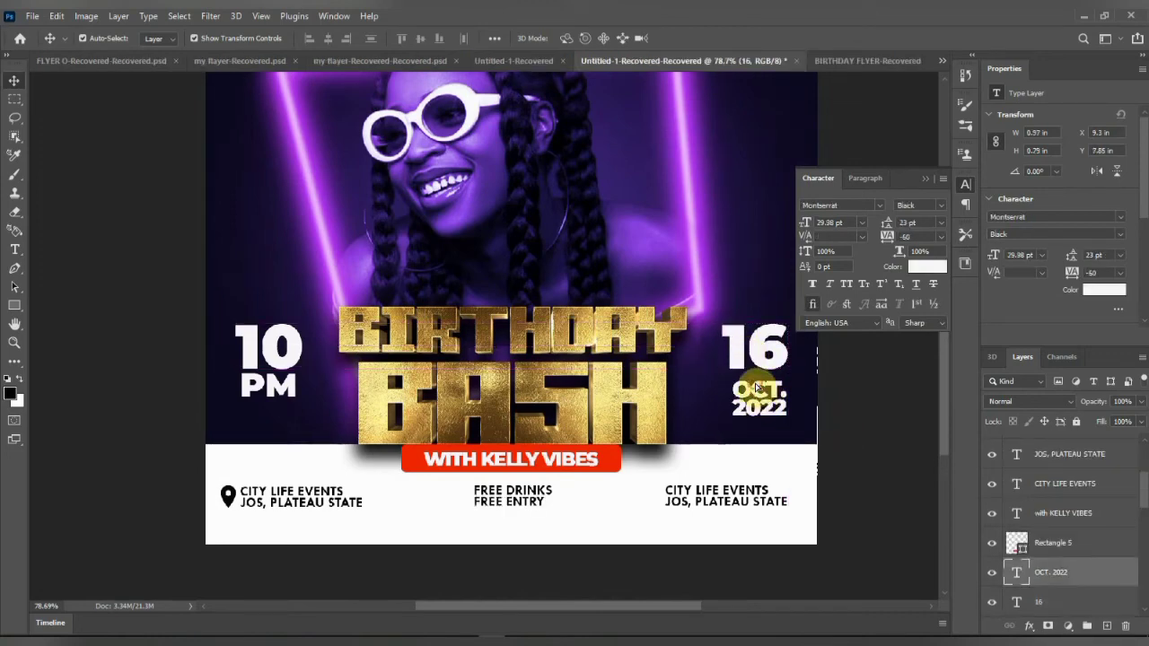
drag(756, 387, 759, 394)
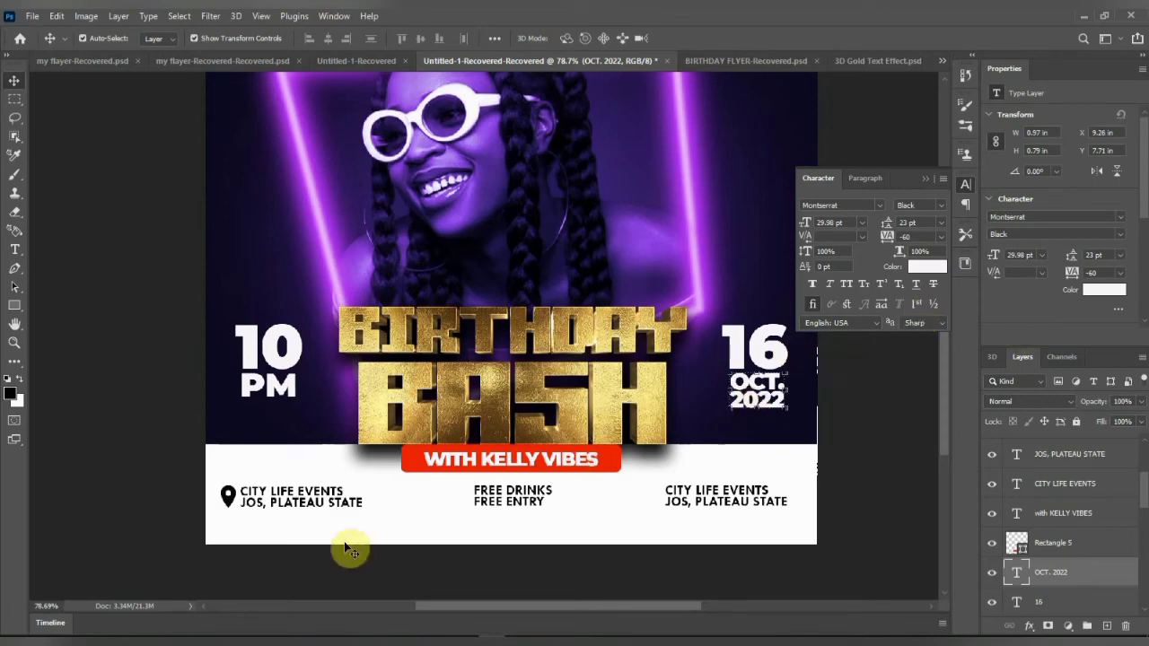
scroll(346, 543, down, 3)
scroll(644, 517, up, 3)
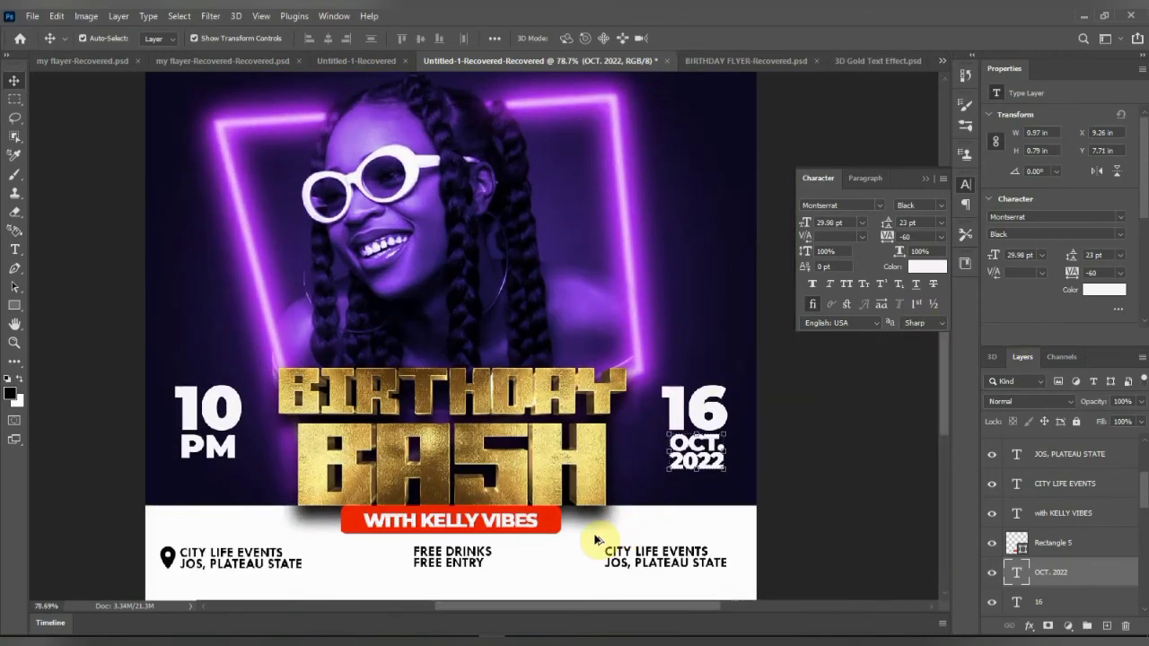
click(663, 550)
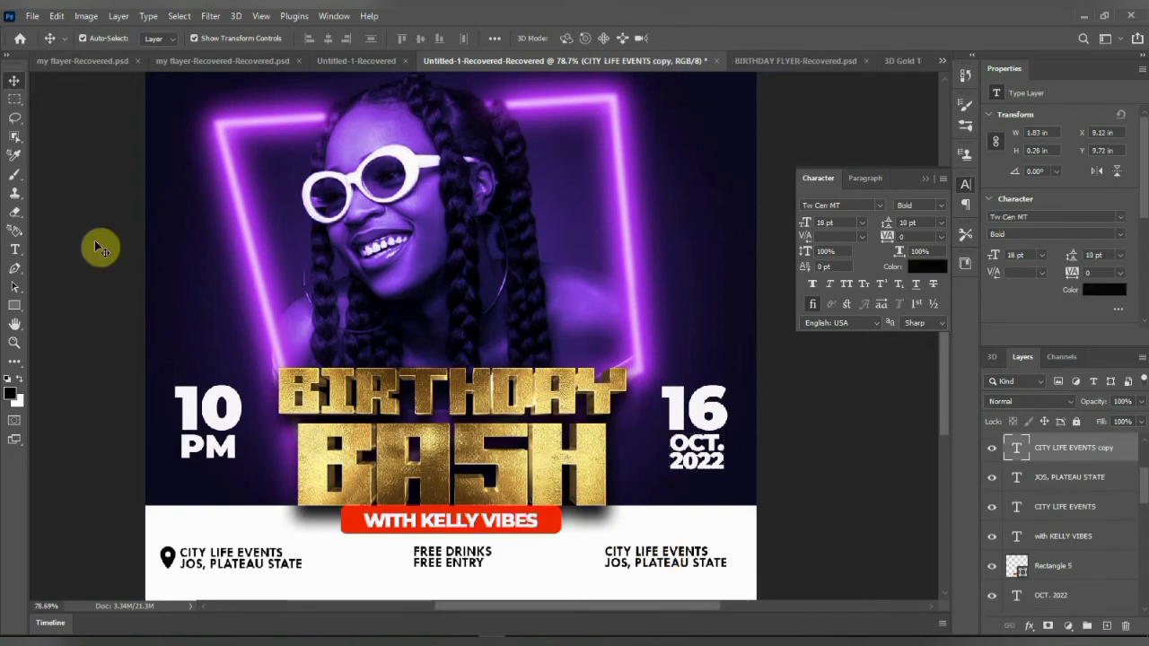
click(11, 247)
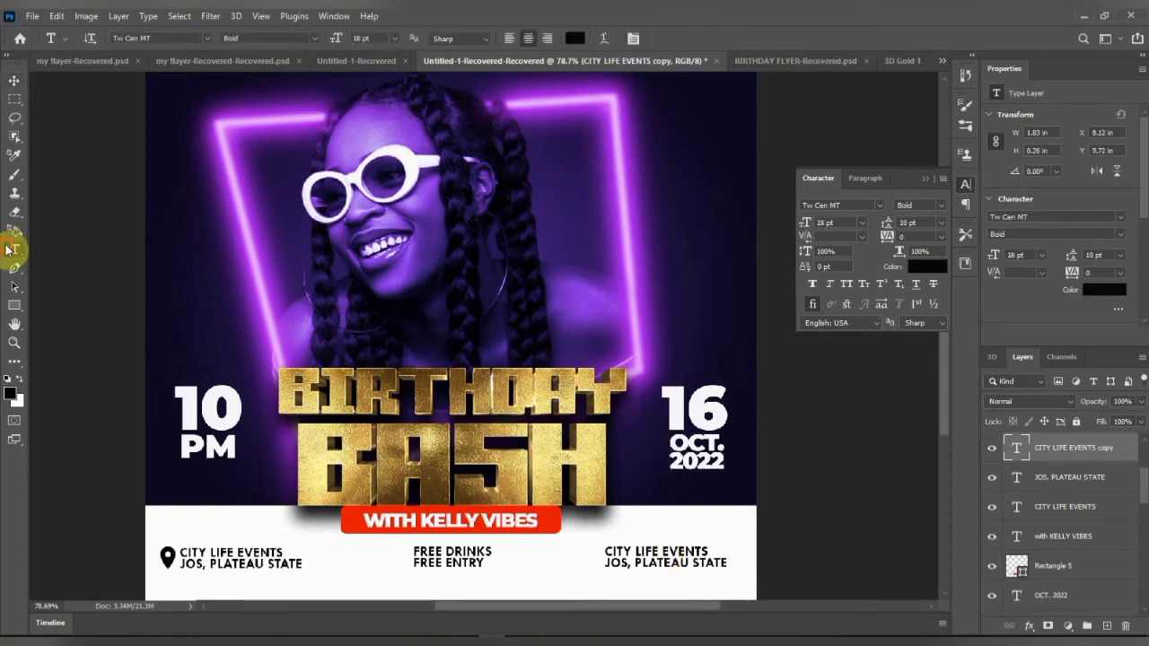
click(658, 560)
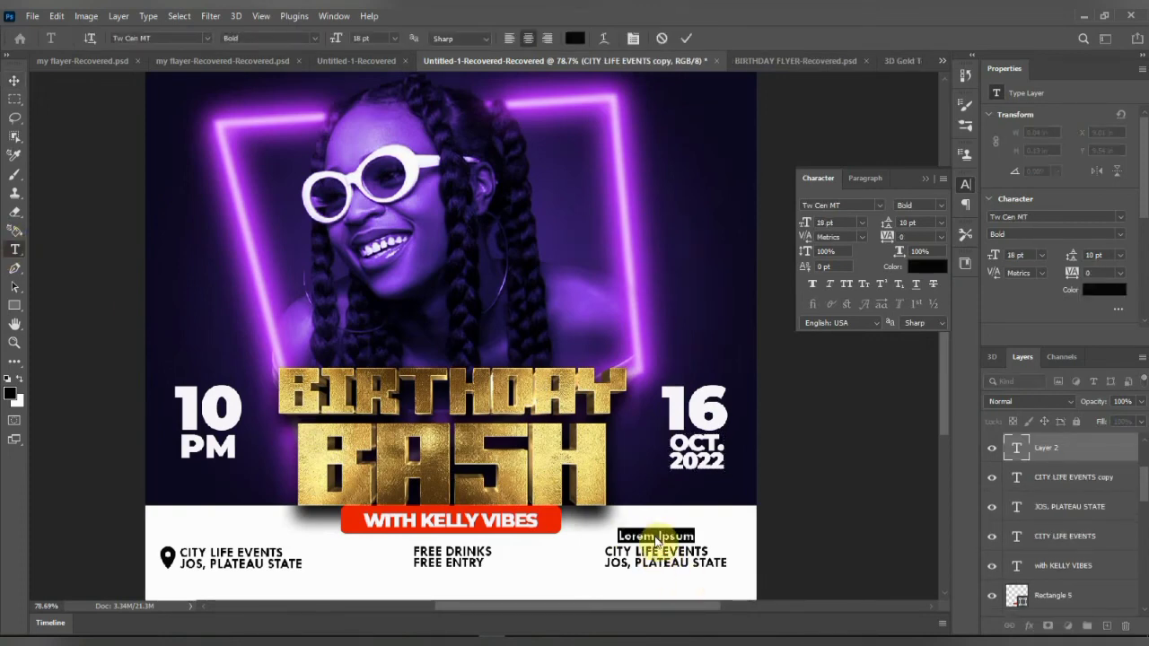
click(672, 551)
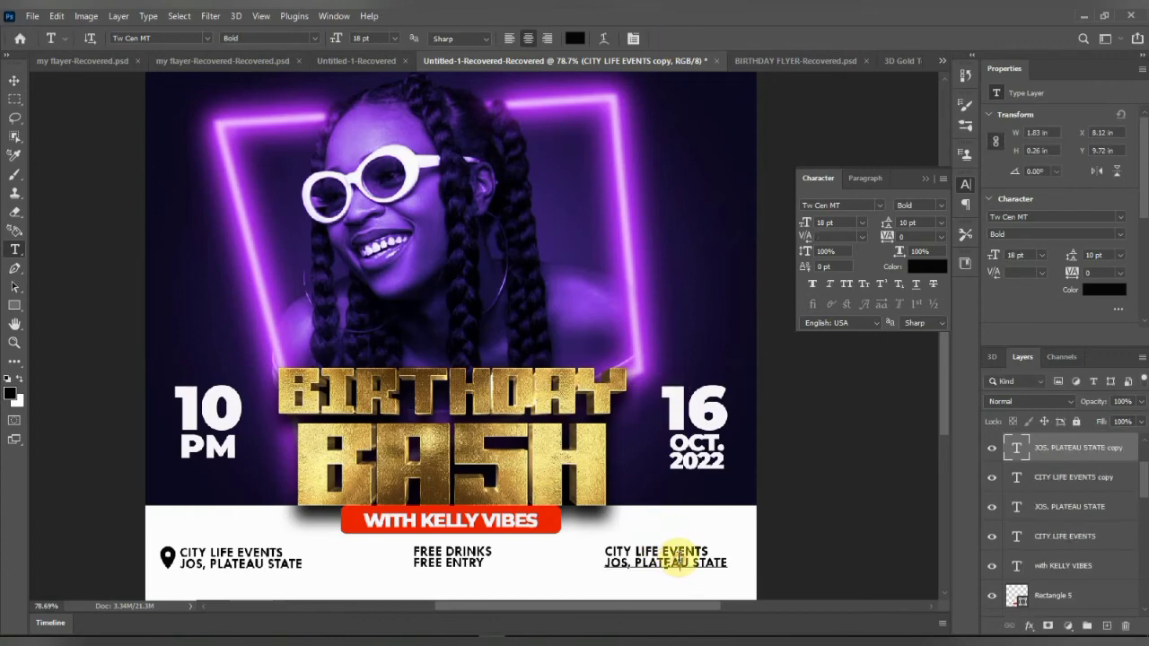
click(679, 561)
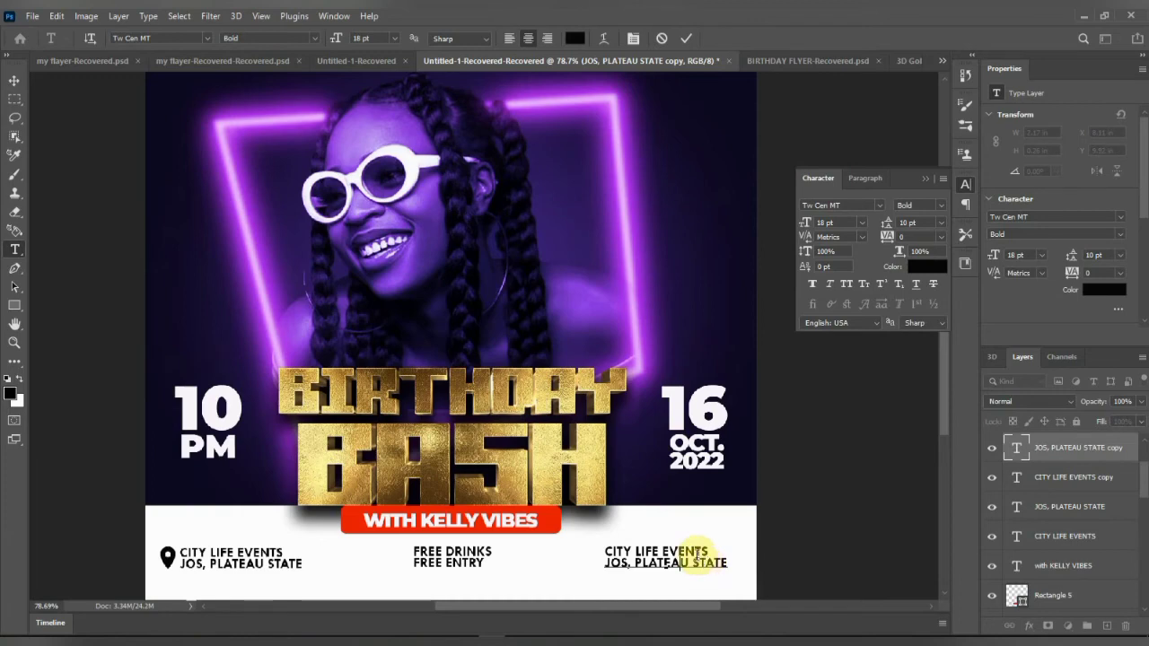
click(686, 38)
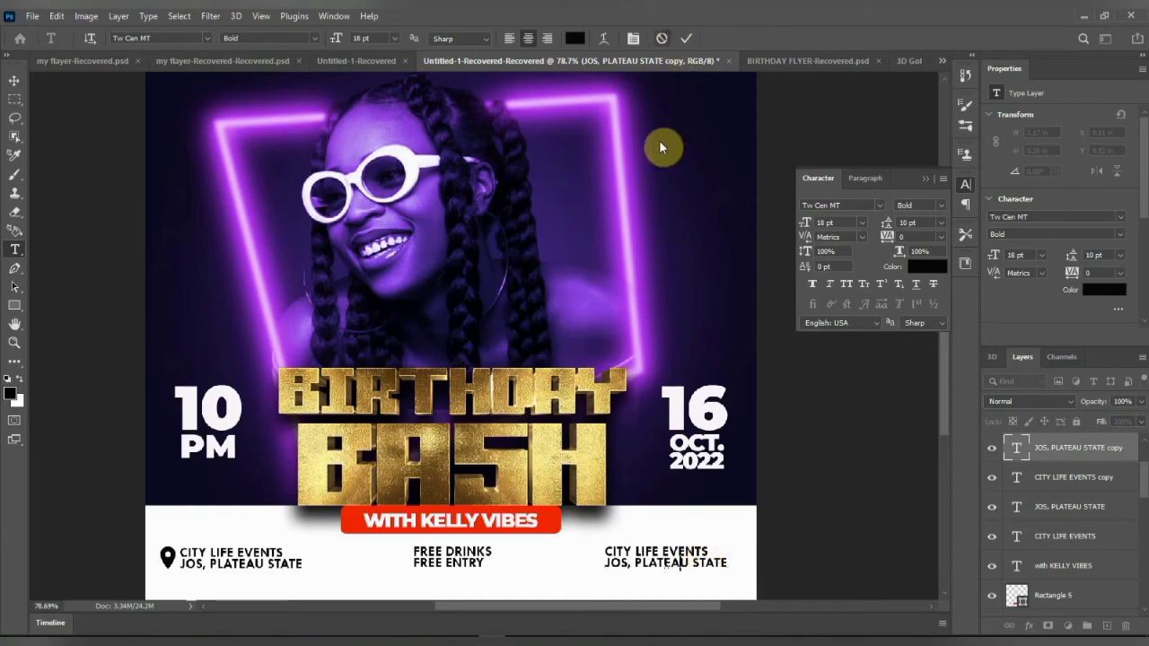
Replace the upper line of the white band's right-end text copy with DRINK.
scroll(634, 422, up, 3)
scroll(717, 446, down, 2)
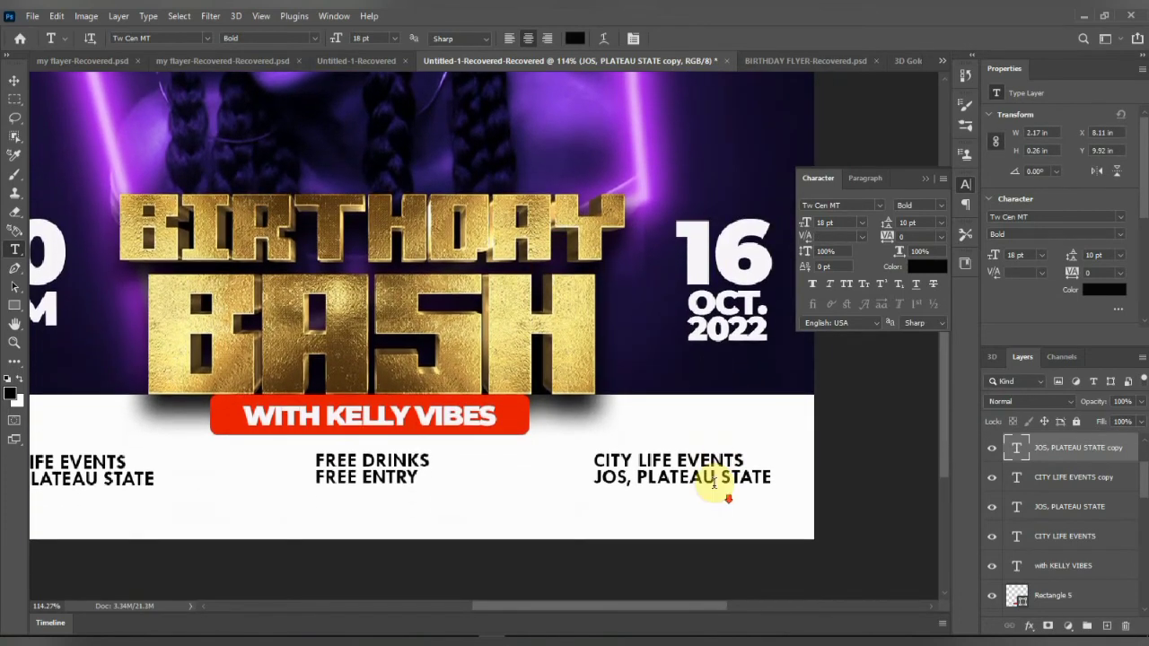
triple_click(709, 462)
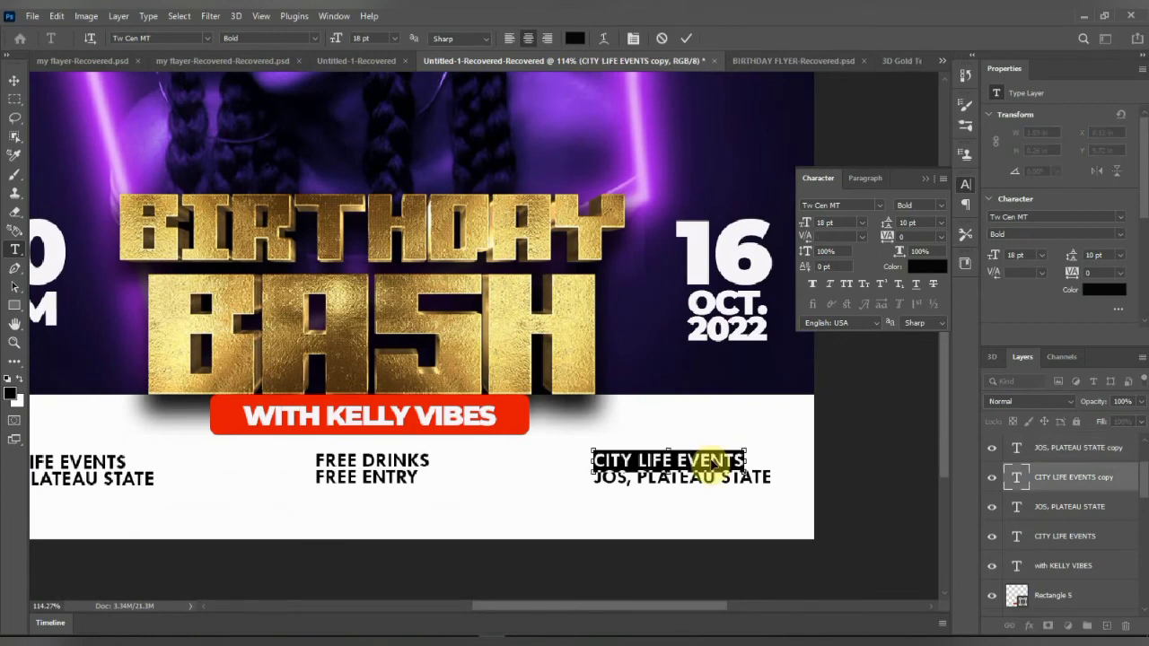
text(DRINK)
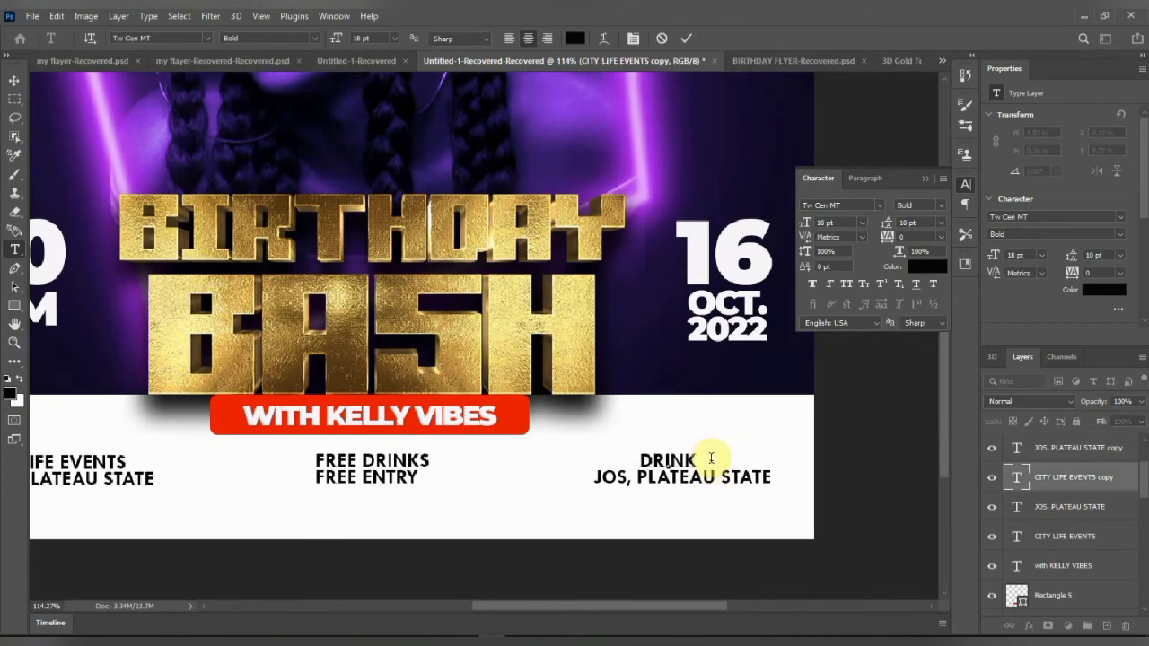
click(685, 38)
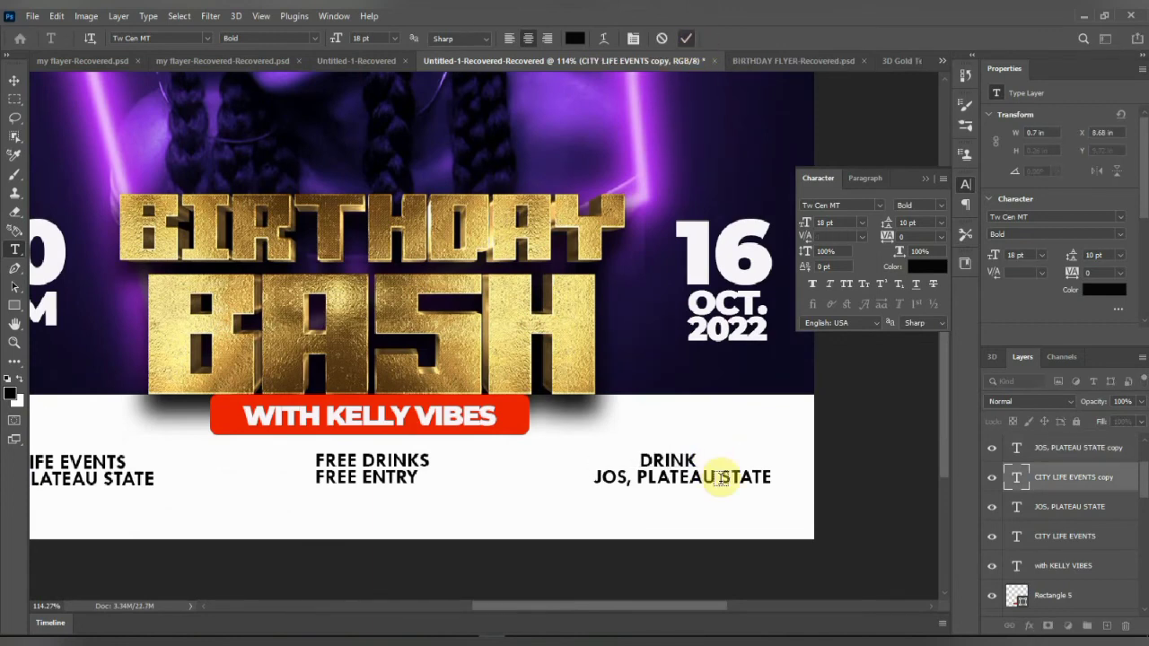
Replace the venue line below DRINK with RESPONSIBLY and move it to align with DRINK's left edge.
click(715, 477)
triple_click(728, 478)
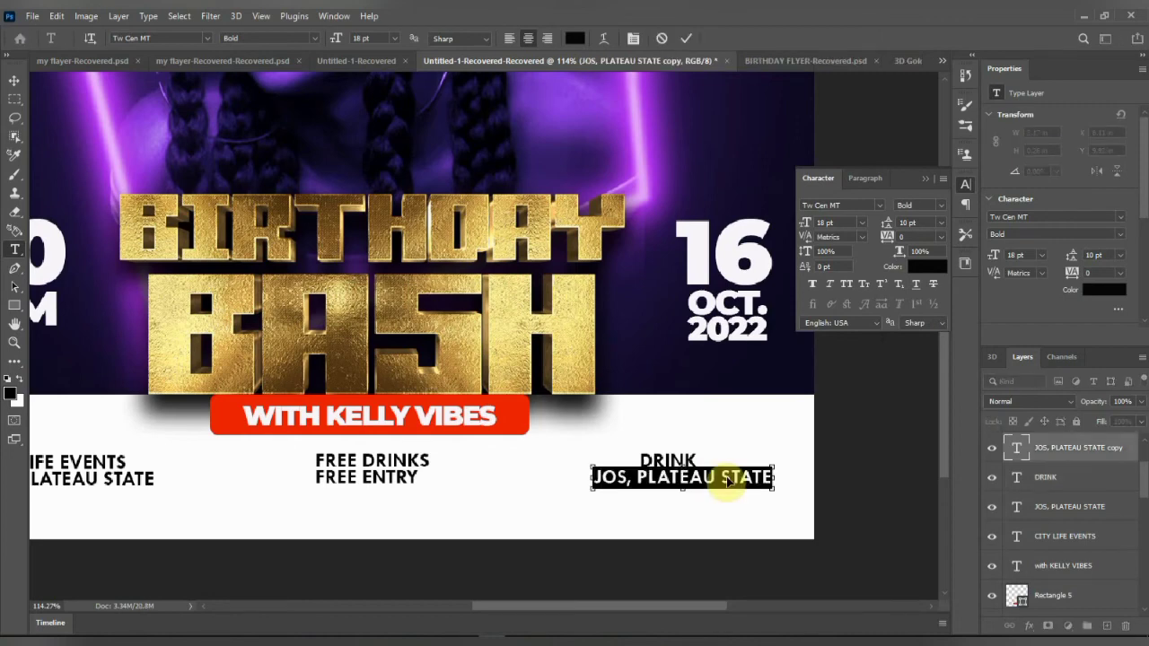
text(RESP)
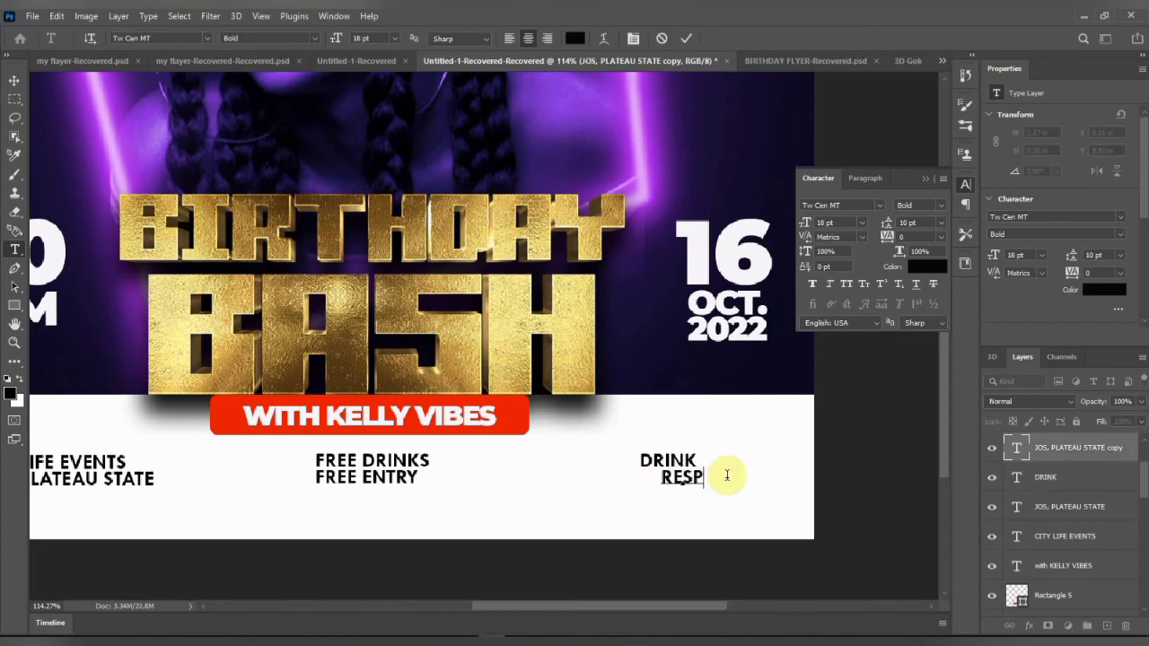
text(ONSIB)
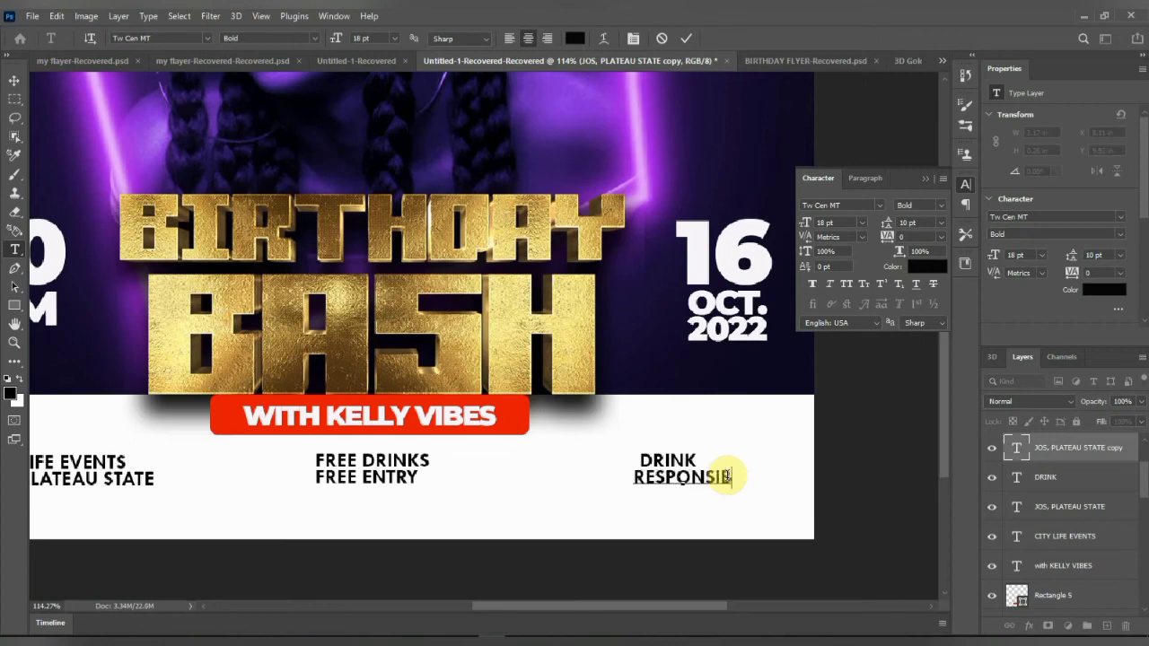
text(LY)
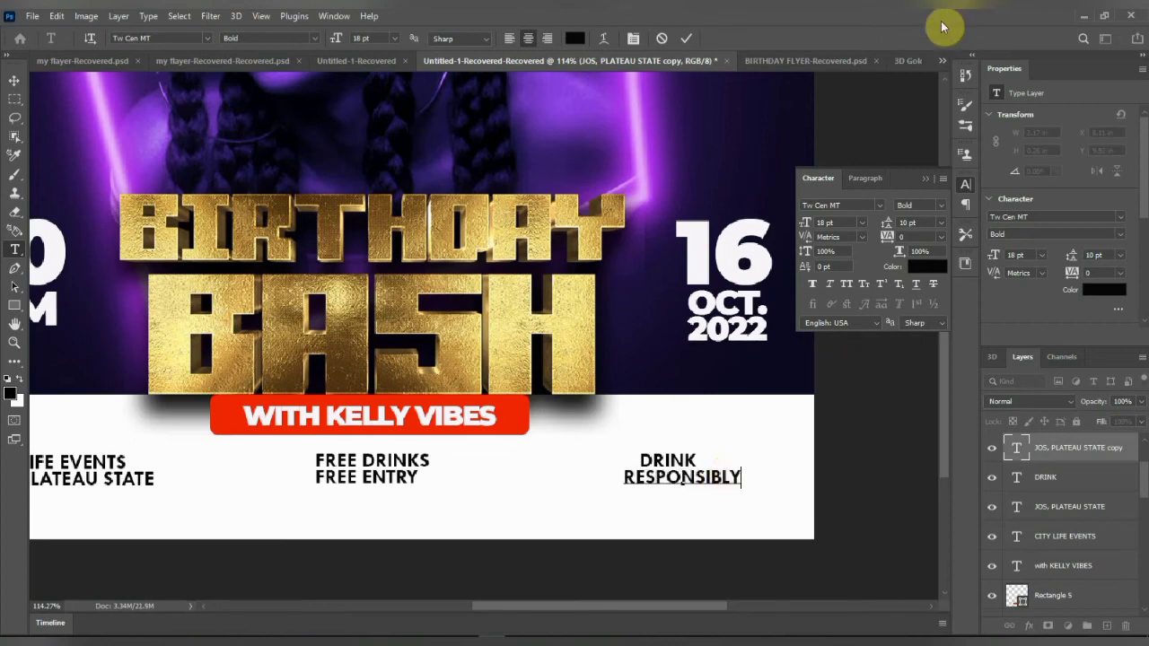
click(685, 37)
click(15, 80)
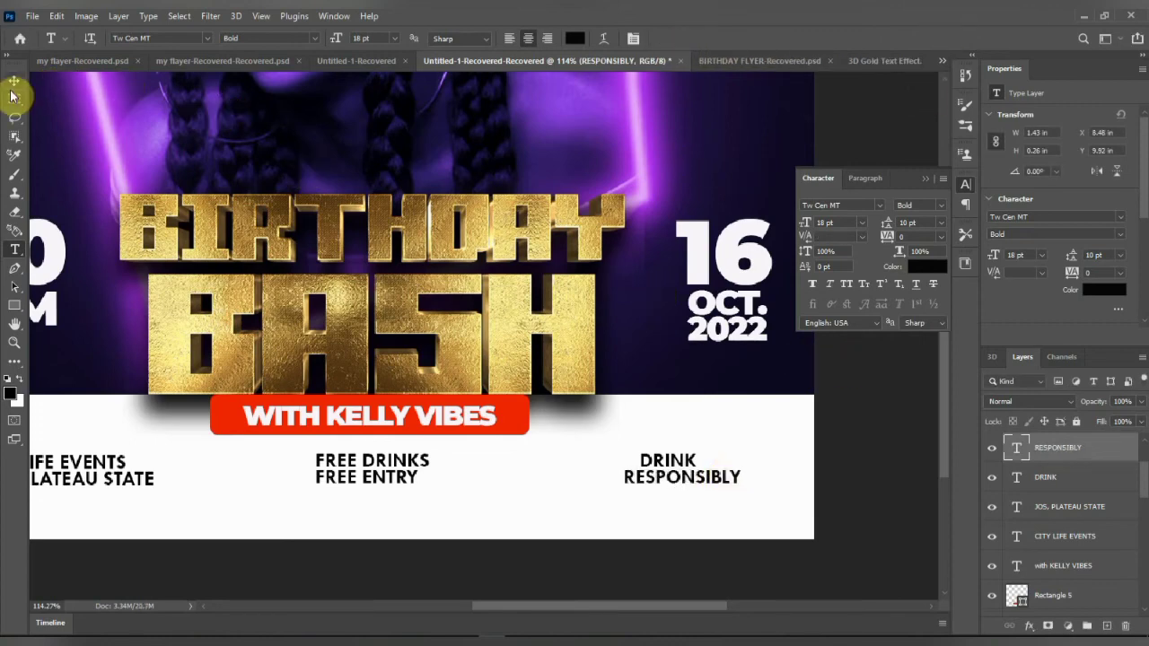
drag(699, 465, 730, 476)
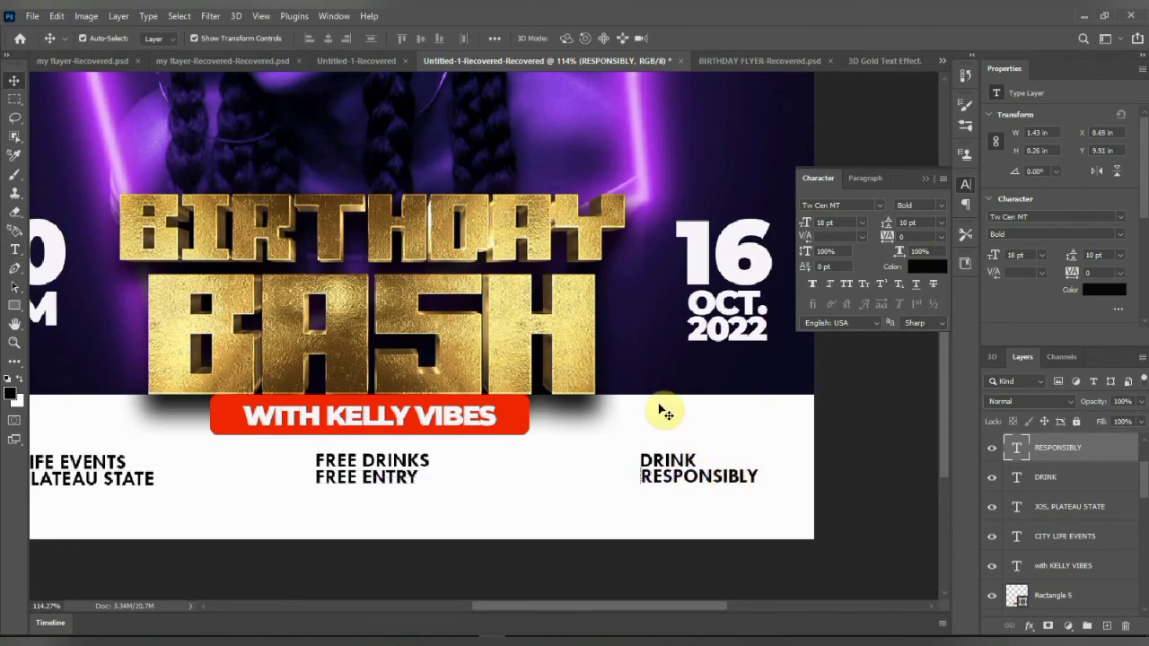
scroll(662, 410, down, 3)
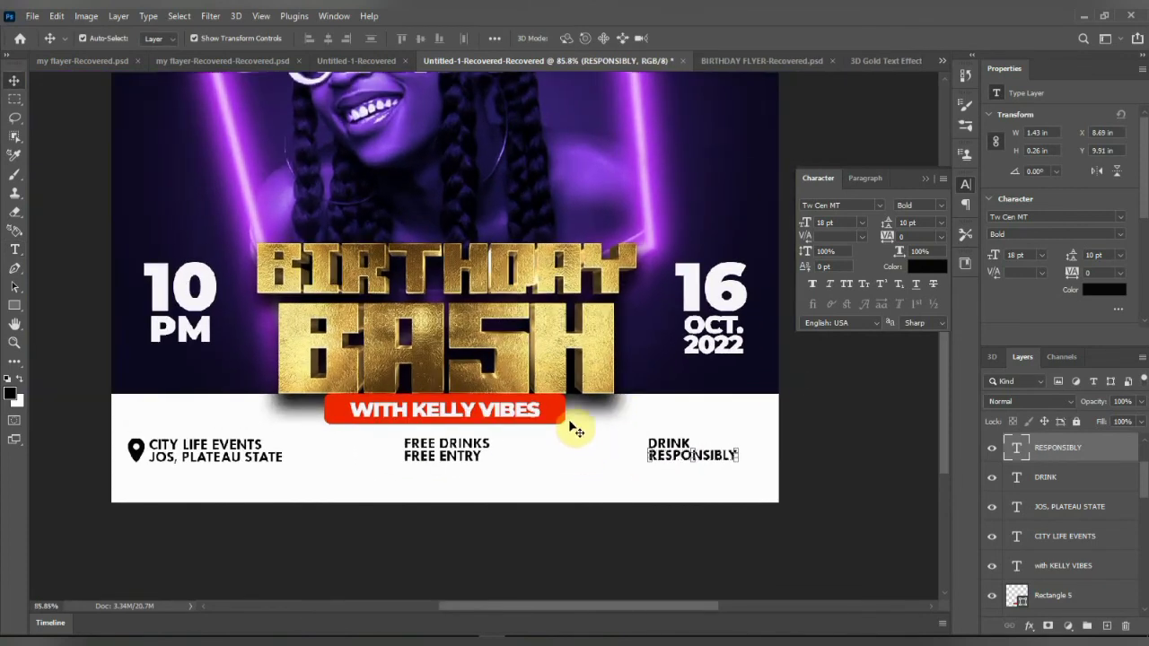
scroll(579, 423, down, 3)
click(789, 420)
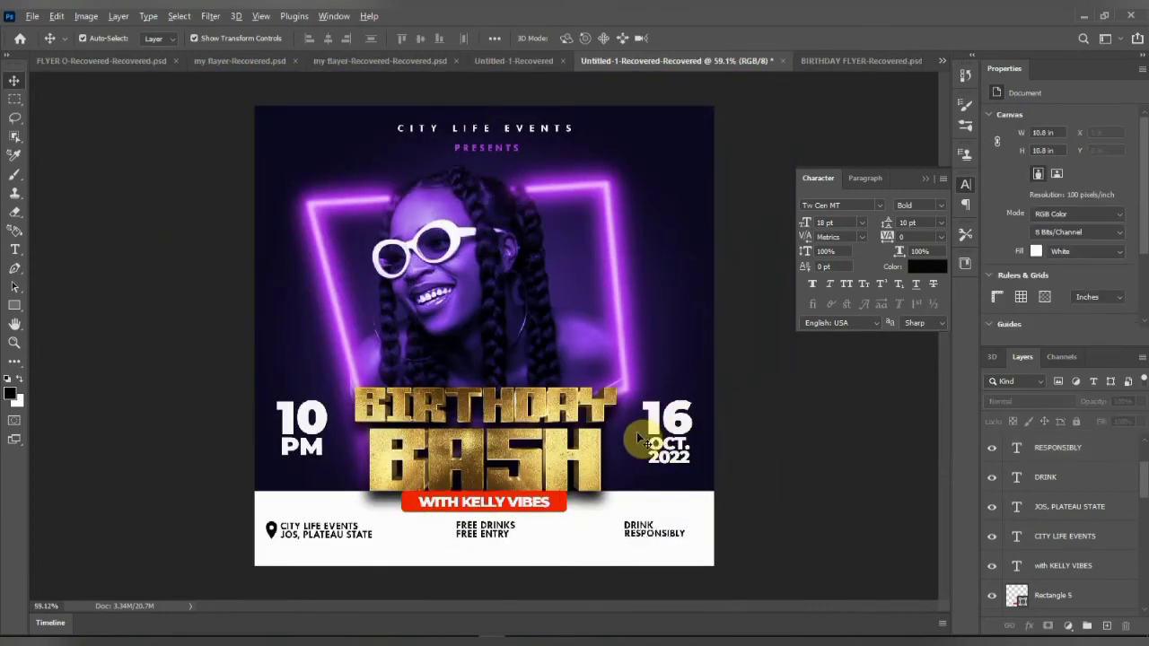
scroll(641, 466, down, 2)
scroll(607, 519, up, 4)
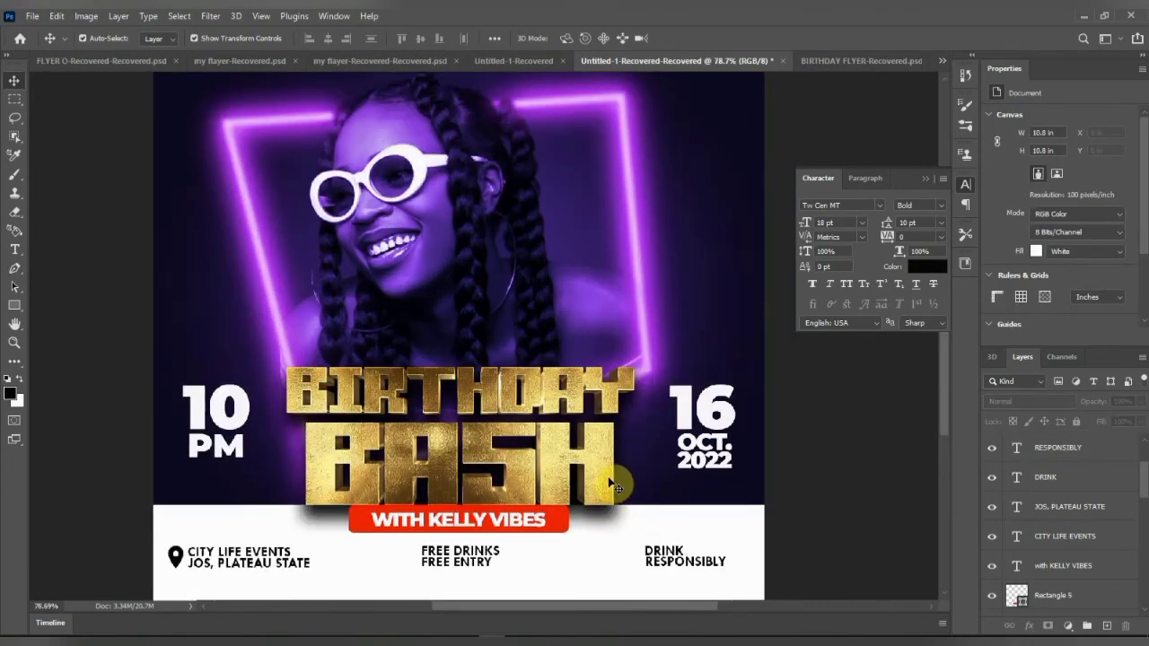
Draw a small rounded rectangle about 32 by 38 px directly left of the DRINK RESPONSIBLY text on the white band.
scroll(507, 394, down, 1)
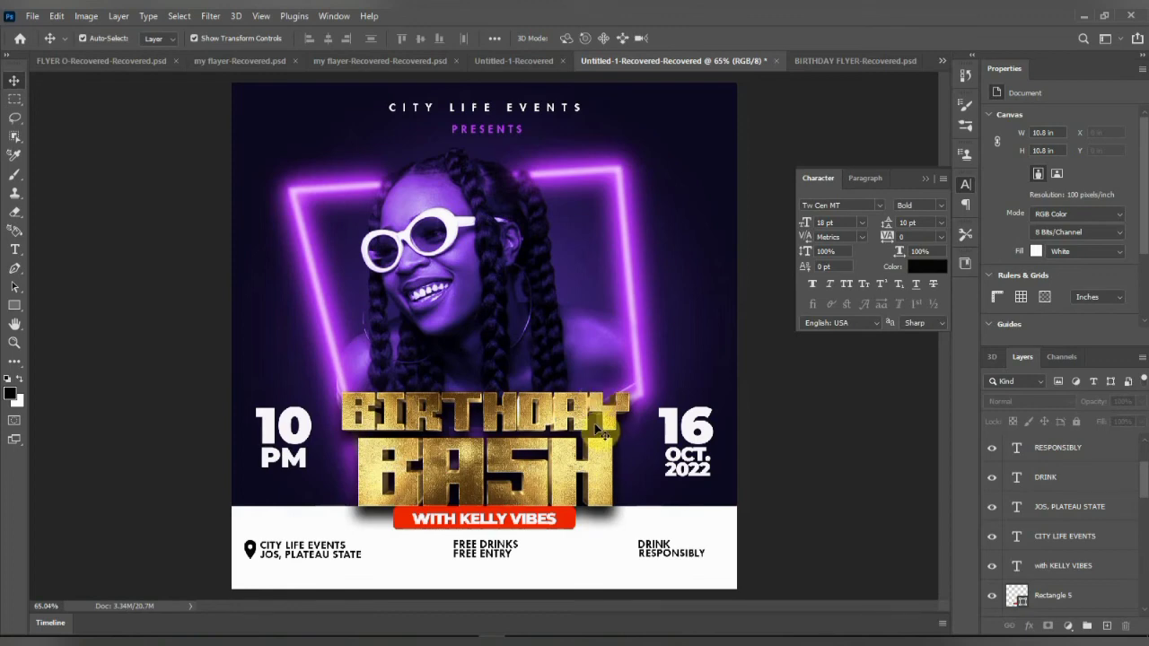
scroll(601, 433, down, 2)
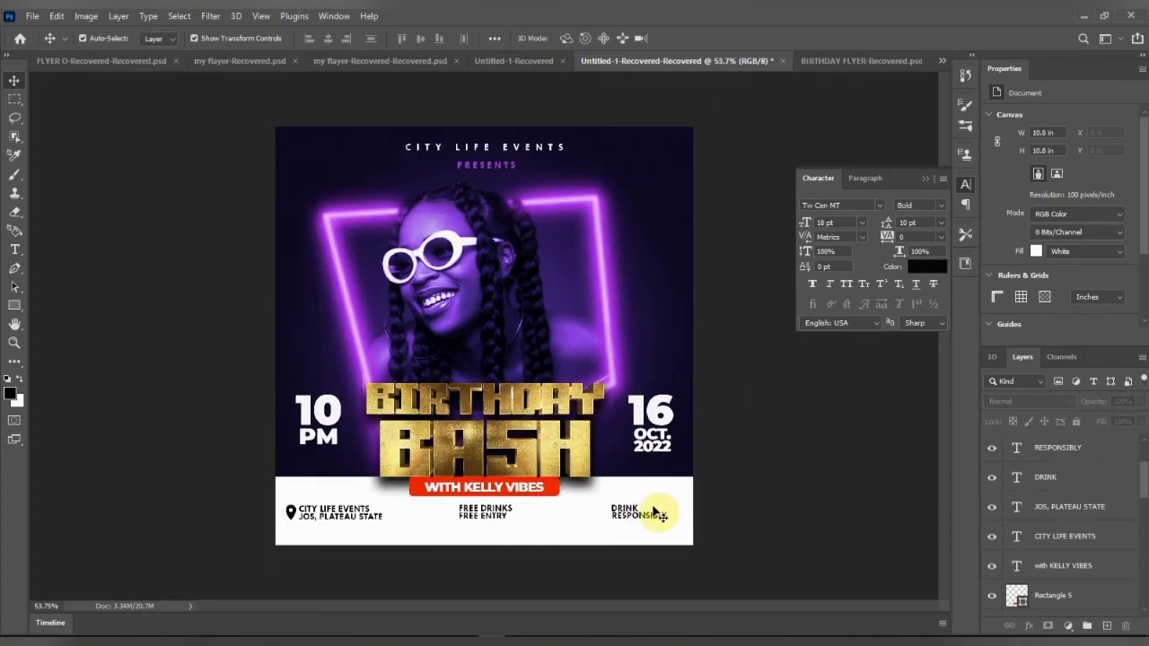
scroll(655, 512, up, 4)
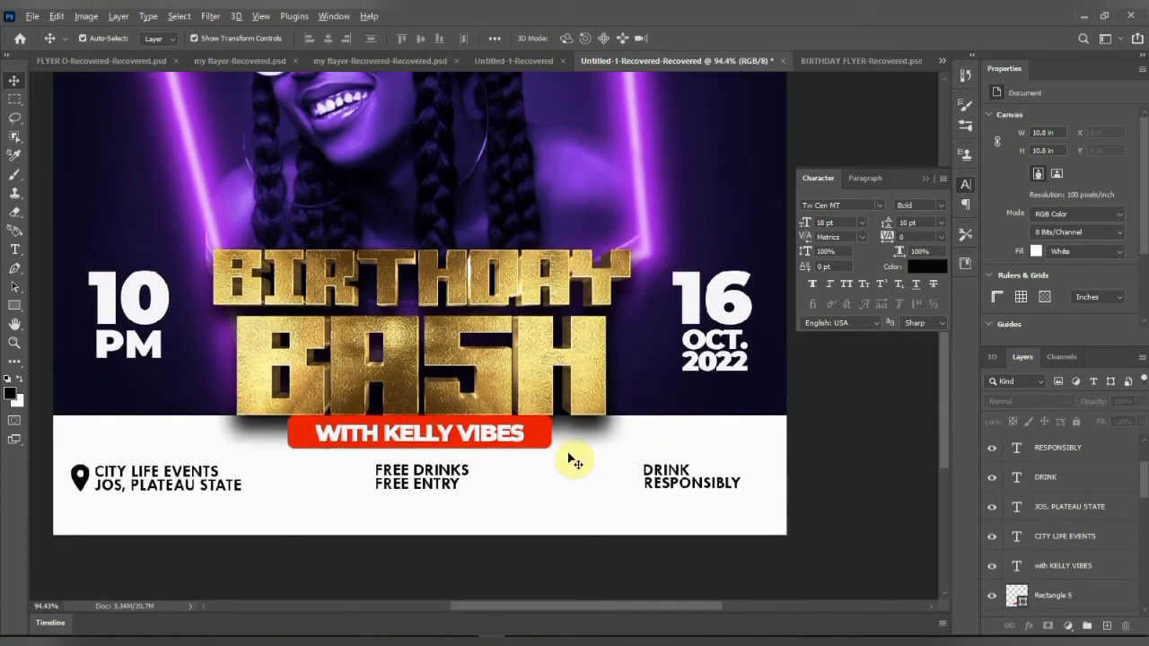
click(14, 306)
scroll(652, 518, up, 3)
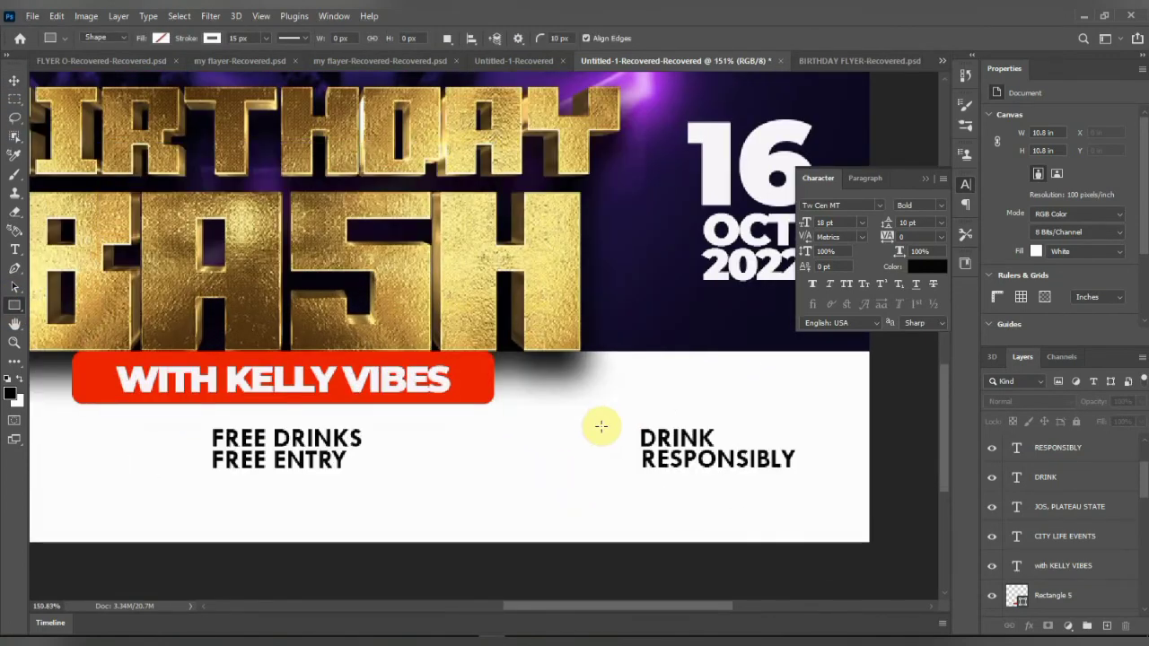
drag(601, 426, 638, 468)
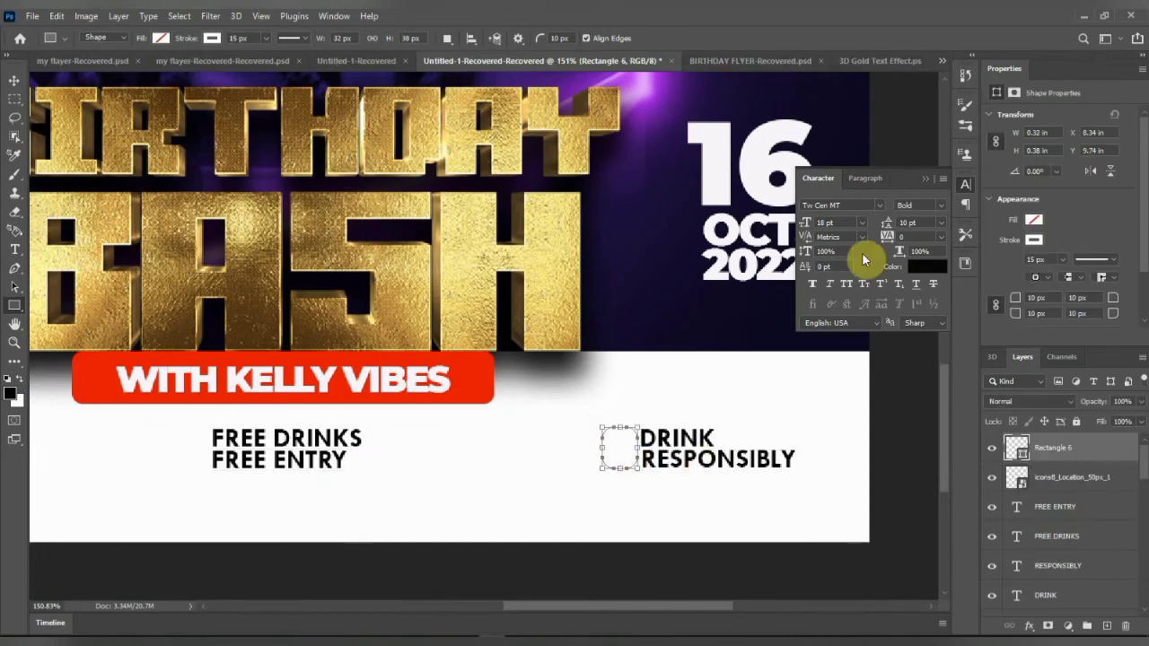
Fill the small rounded rectangle with black and remove its stroke.
click(1033, 219)
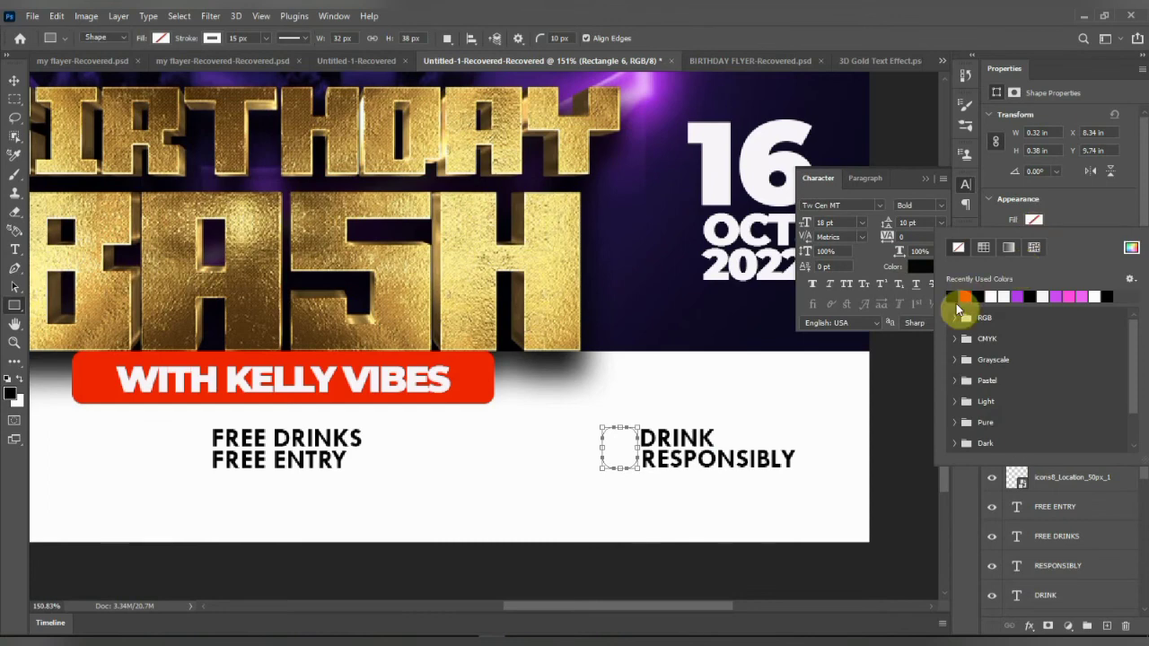
click(1099, 184)
click(1034, 240)
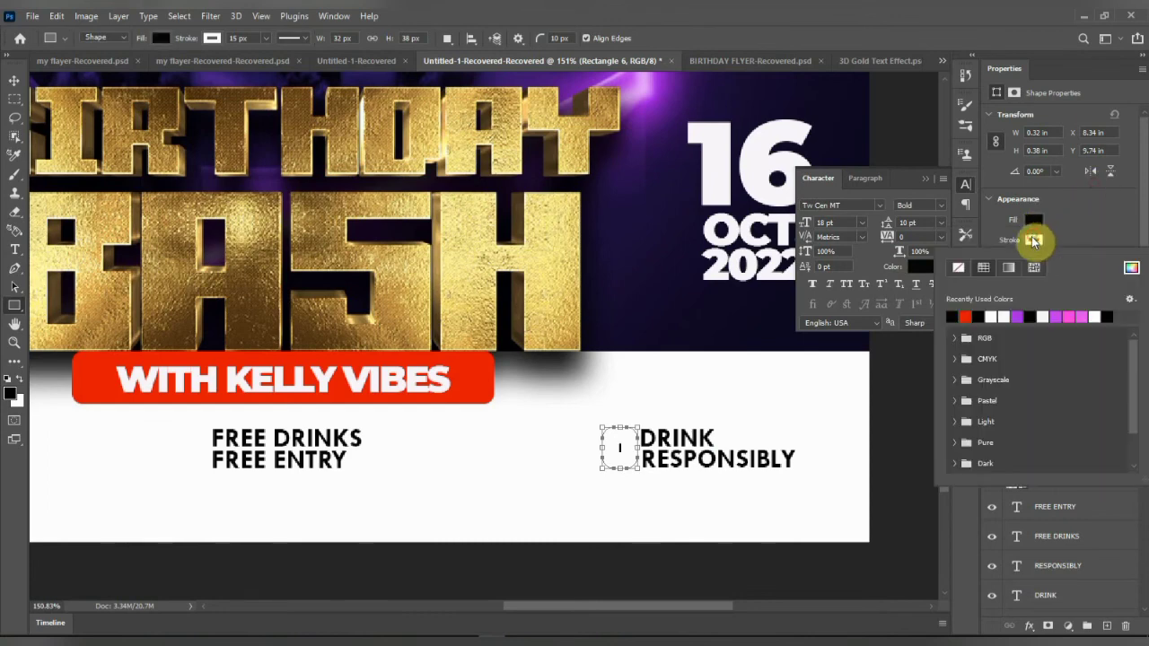
click(958, 267)
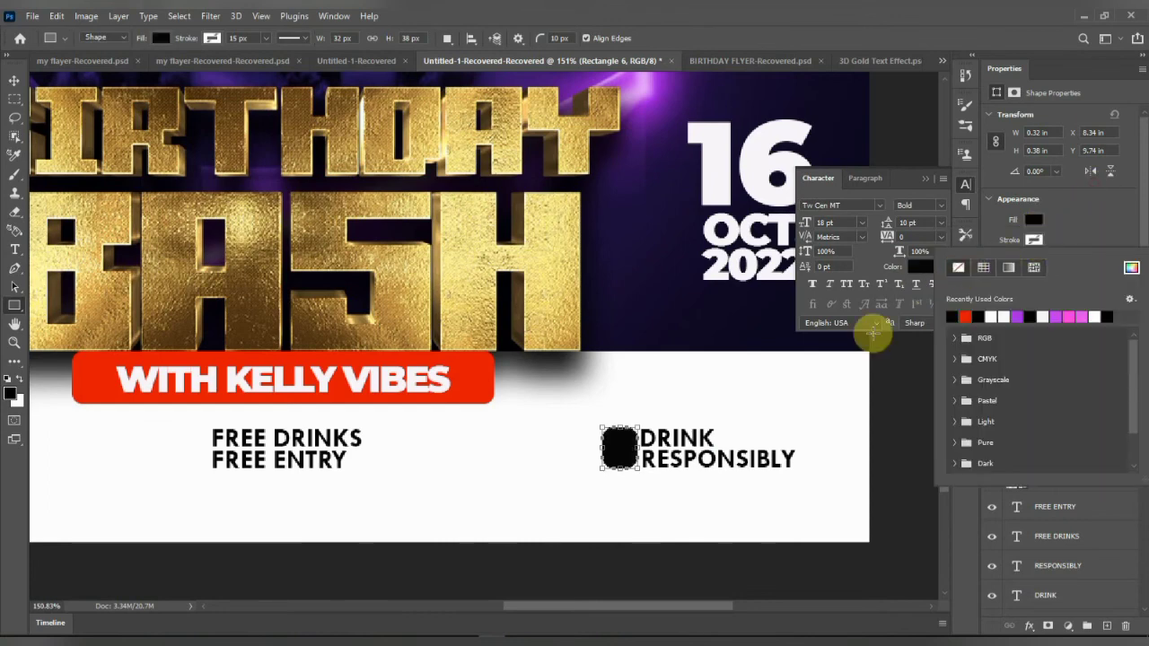
Duplicate the OCT. 2022 text onto the white band near the black rectangle and bring the copy to the top of the layer stack.
click(15, 84)
drag(739, 277, 595, 435)
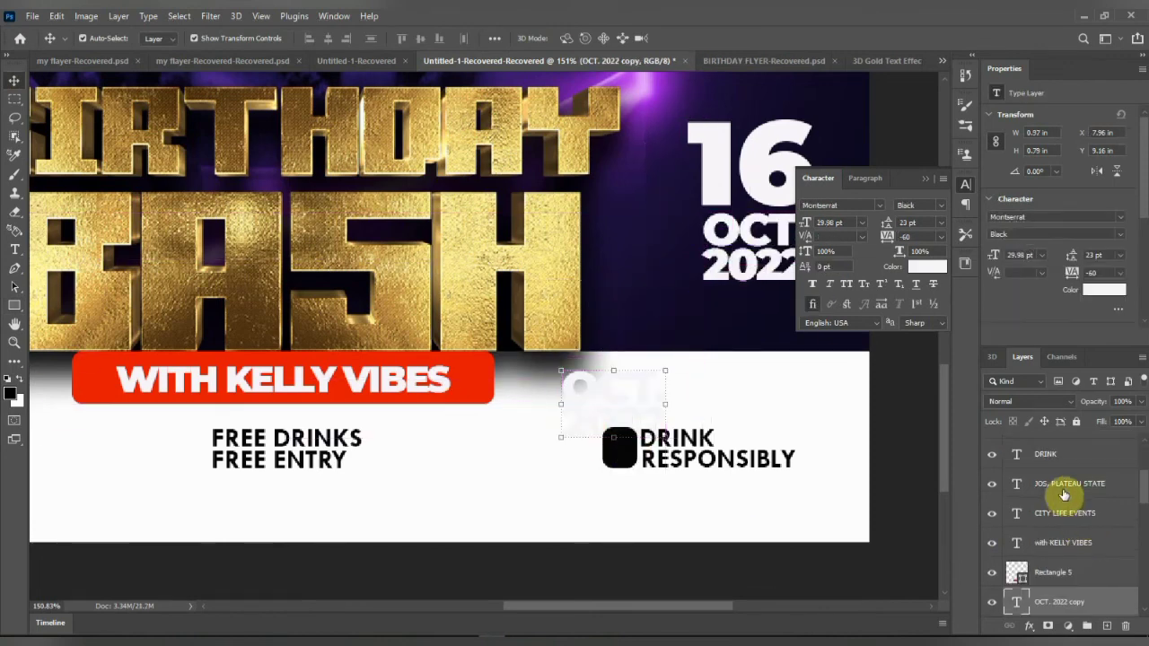
drag(1070, 594, 1093, 448)
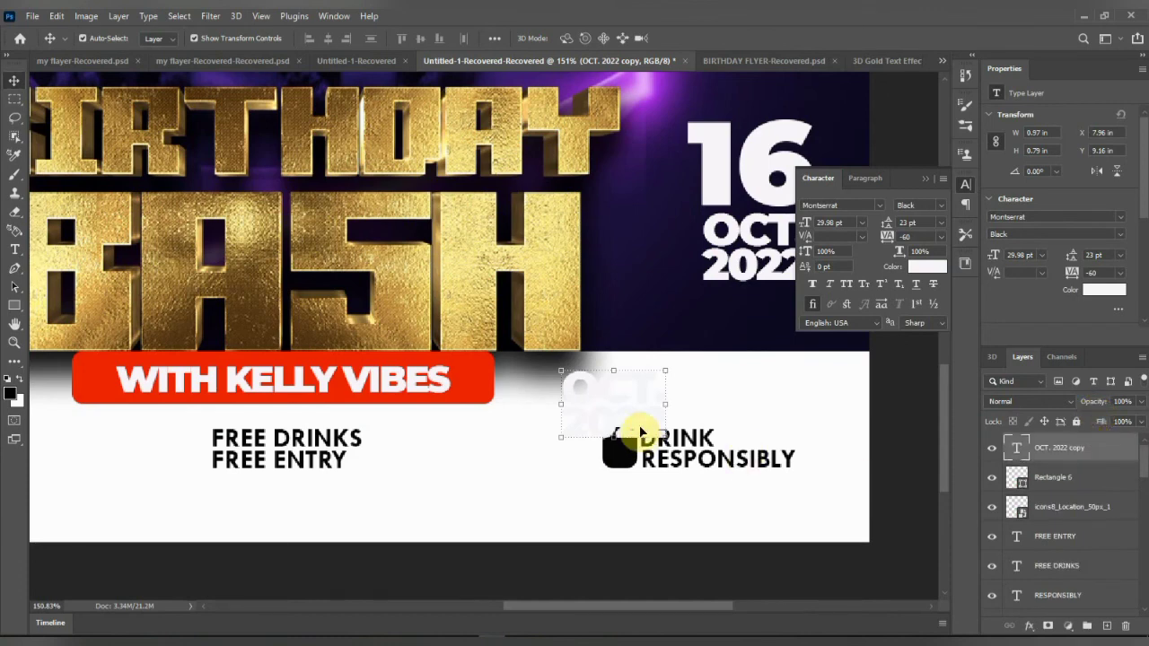
Replace the text of the OCT. 2022 copy with 18+.
scroll(605, 424, up, 1)
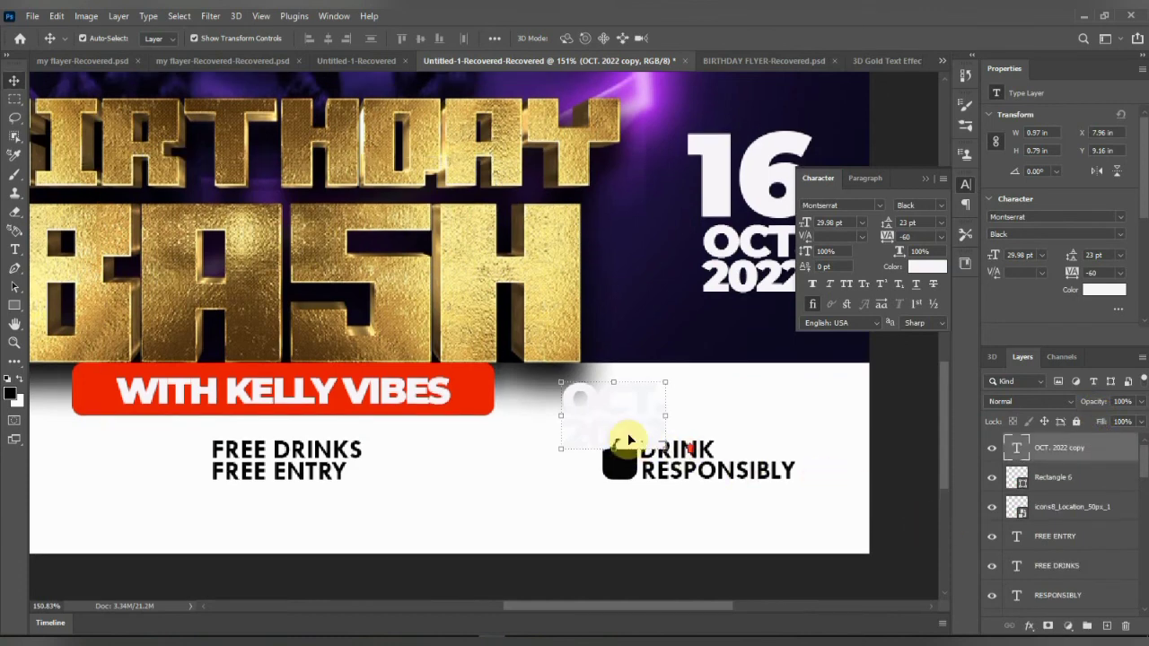
click(15, 252)
click(578, 405)
key(ctrl+a)
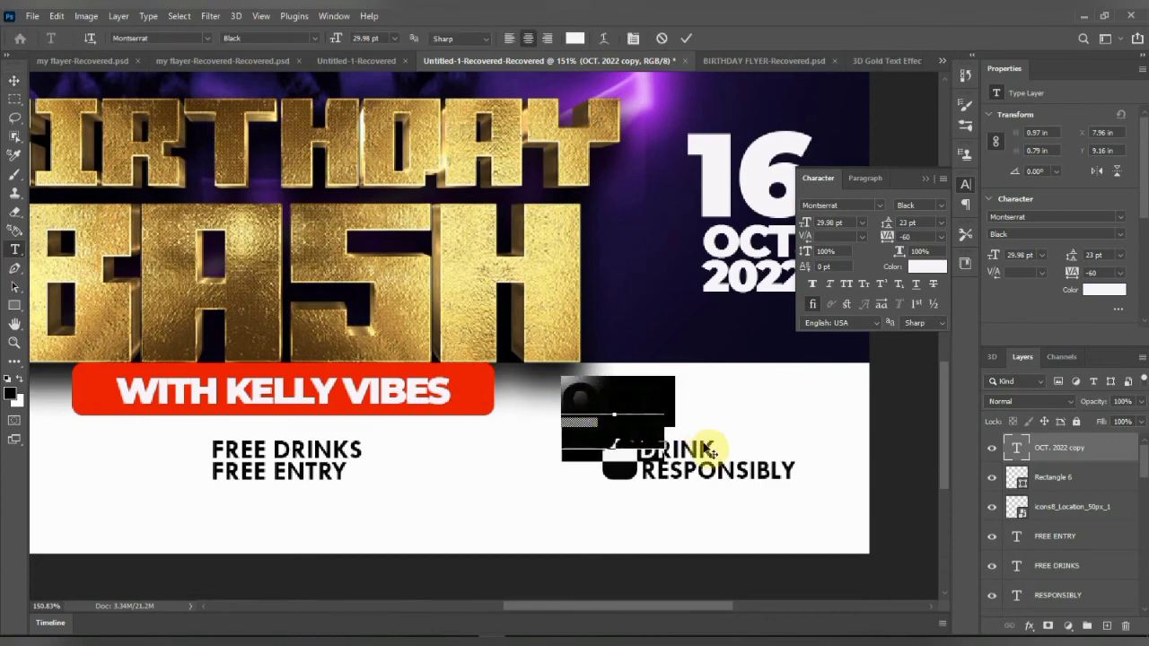
key(BackSpace)
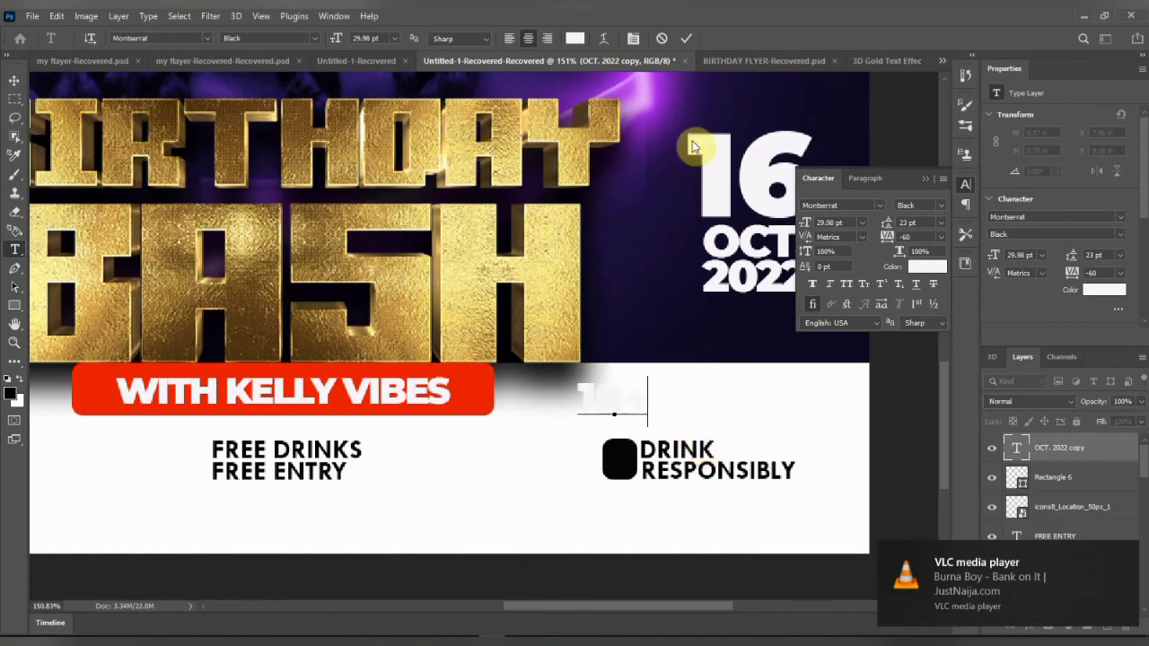
click(14, 80)
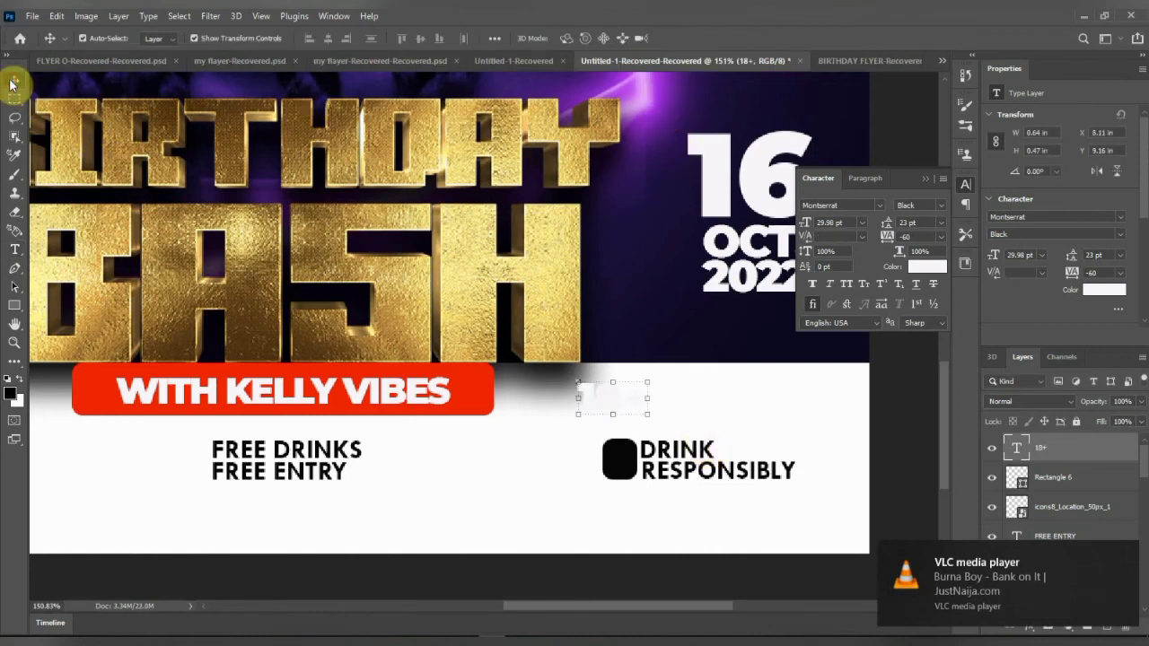
Move the 18+ text onto the black rounded rectangle and scale it down to fit inside the shape.
drag(569, 392, 619, 473)
key(ctrl+t)
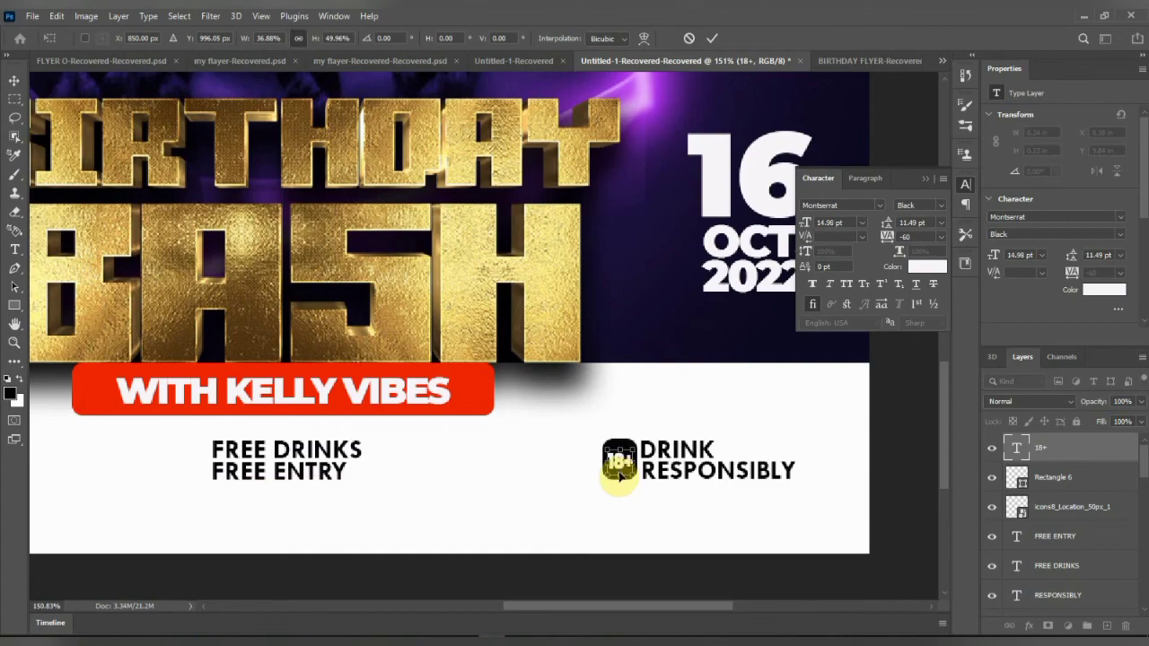
click(713, 39)
click(727, 526)
scroll(672, 472, down, 5)
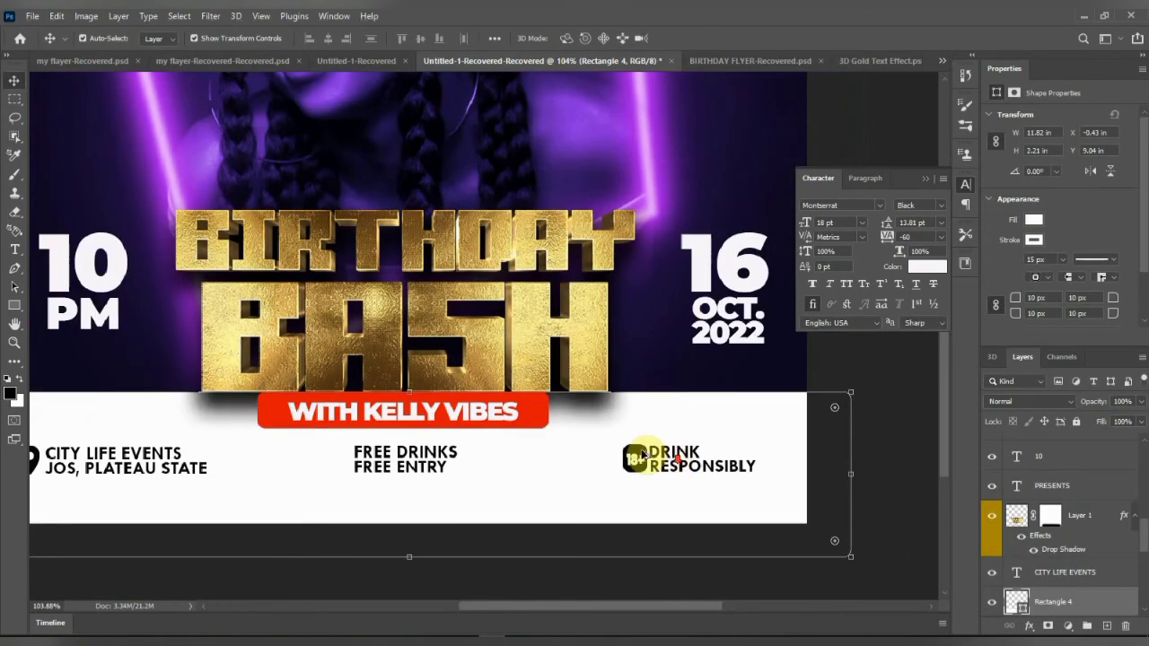
scroll(368, 386, down, 2)
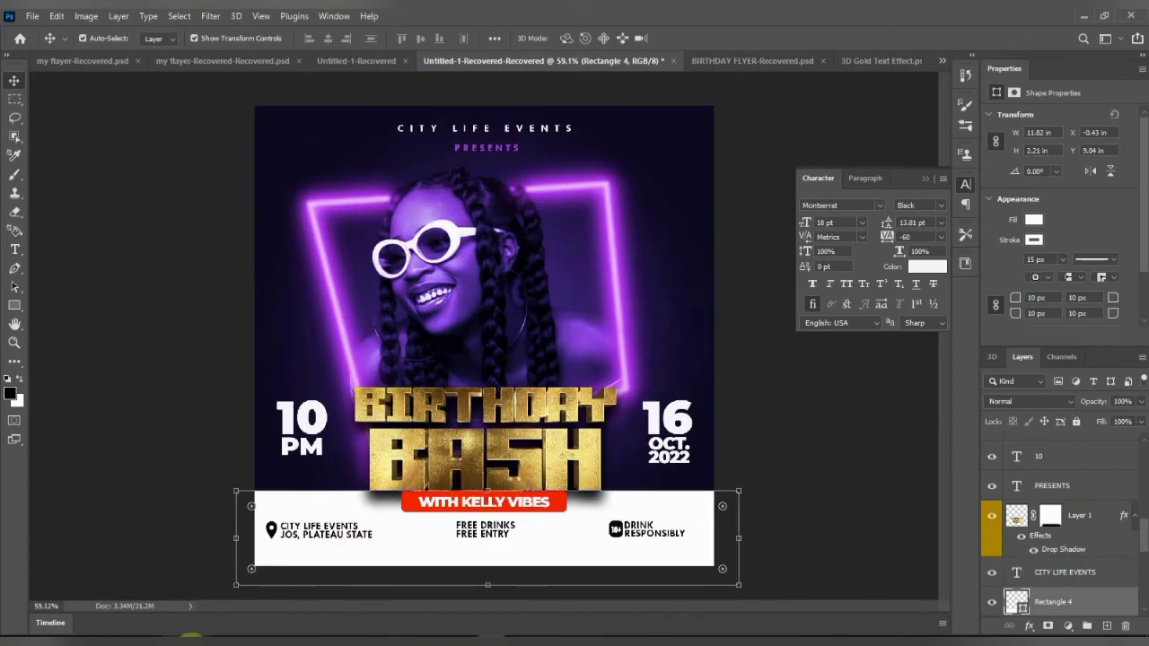
Place the red light flare image from the dd folder into the flyer and bring its layer to the top of the stack.
click(149, 639)
drag(327, 190, 587, 570)
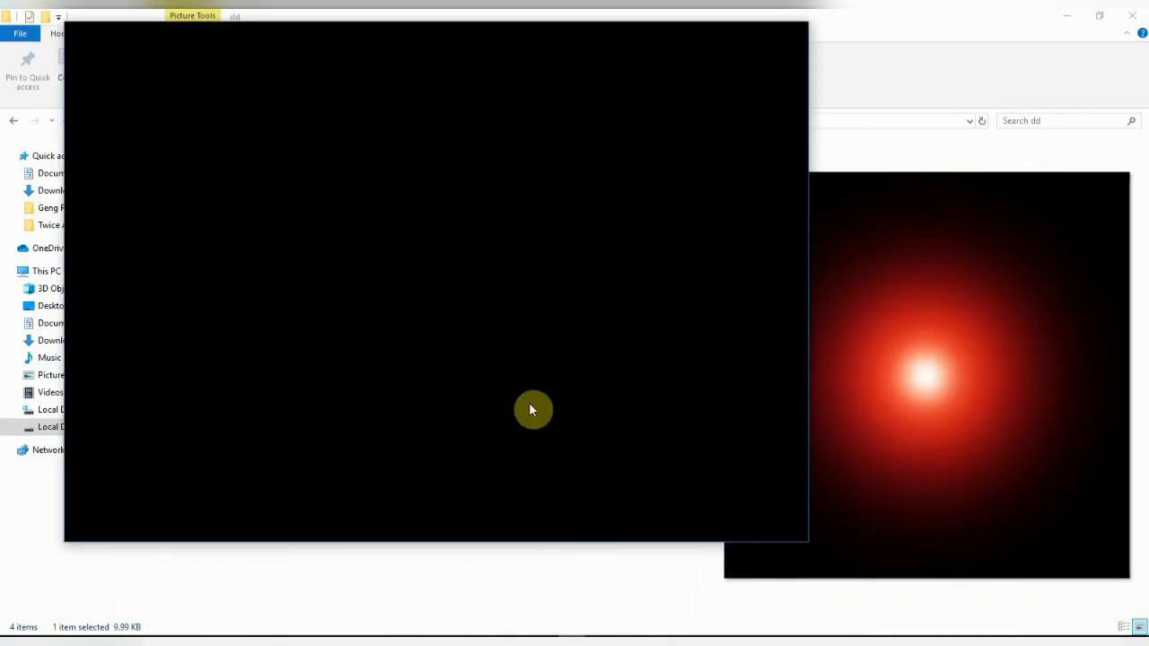
drag(529, 410, 529, 601)
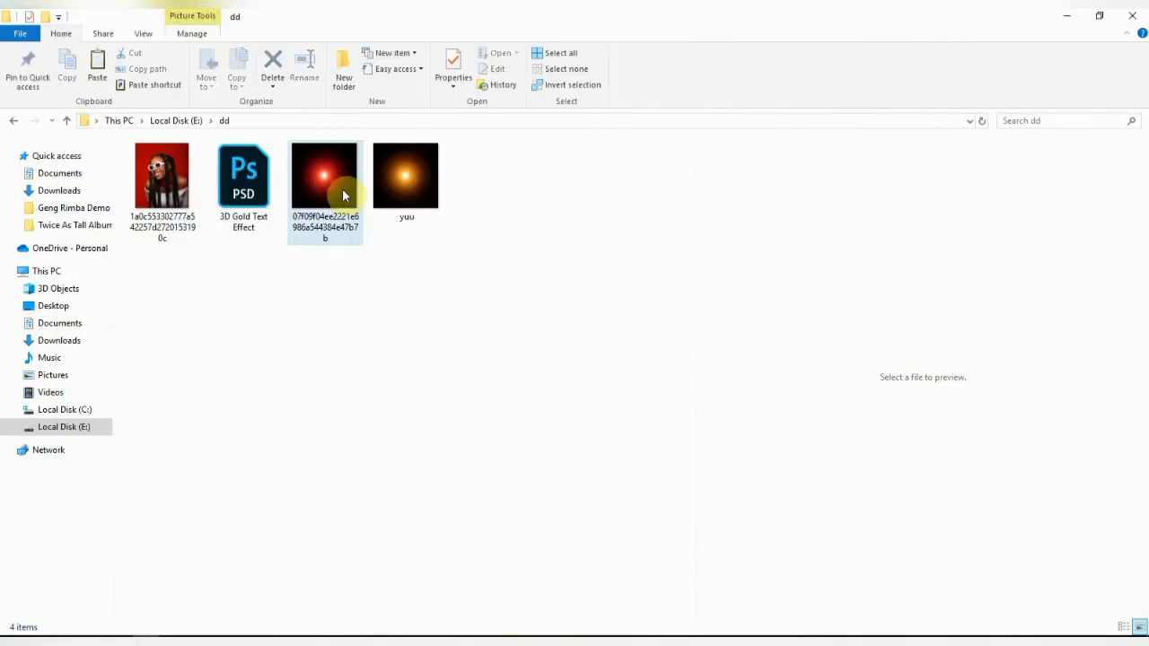
drag(343, 195, 530, 412)
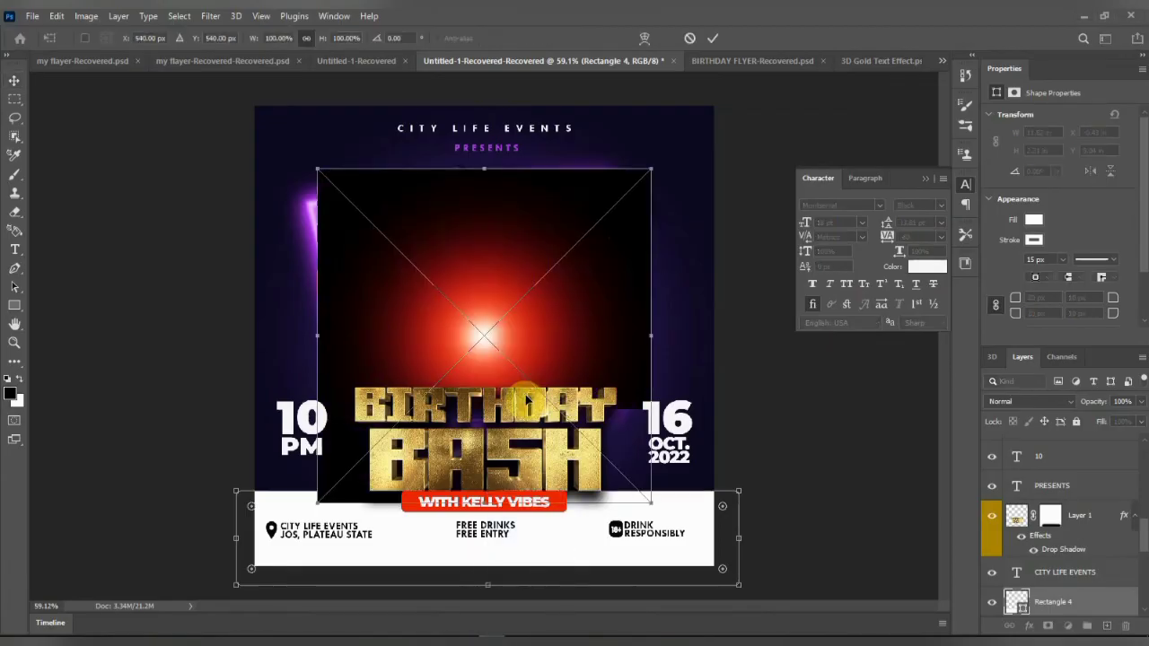
click(712, 39)
drag(1041, 608, 1062, 442)
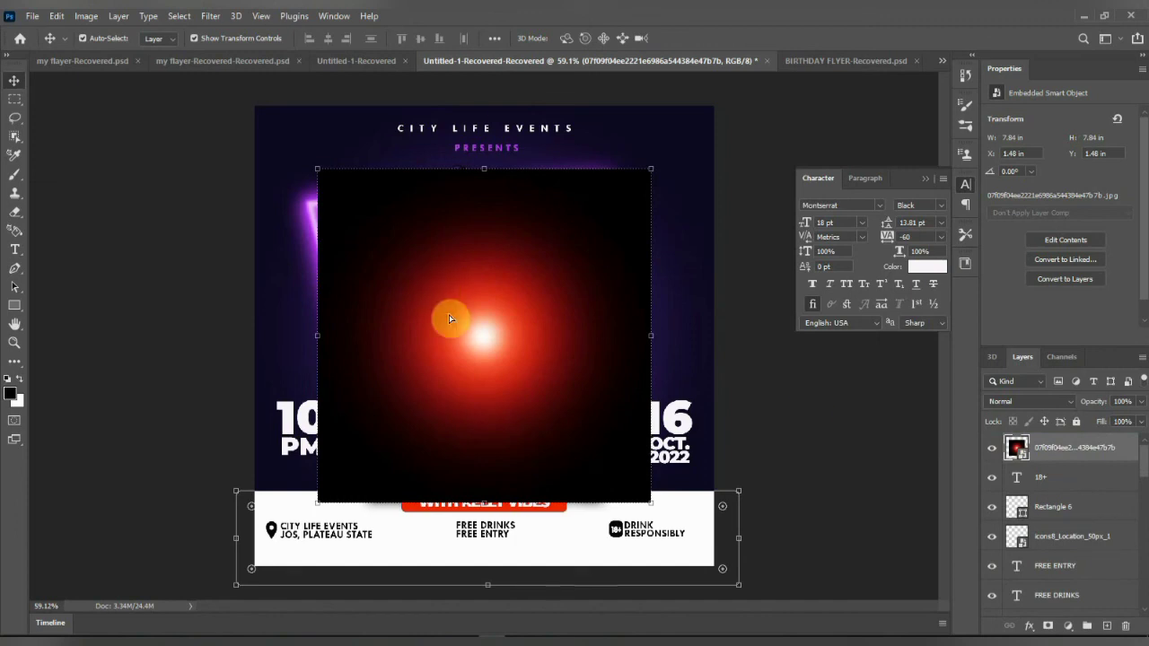
Scale the red flare down to about 2.57 in square and position it over the left end of the BIRTHDAY BASH title.
drag(449, 319, 434, 409)
drag(633, 258, 412, 484)
drag(376, 533, 428, 426)
click(712, 37)
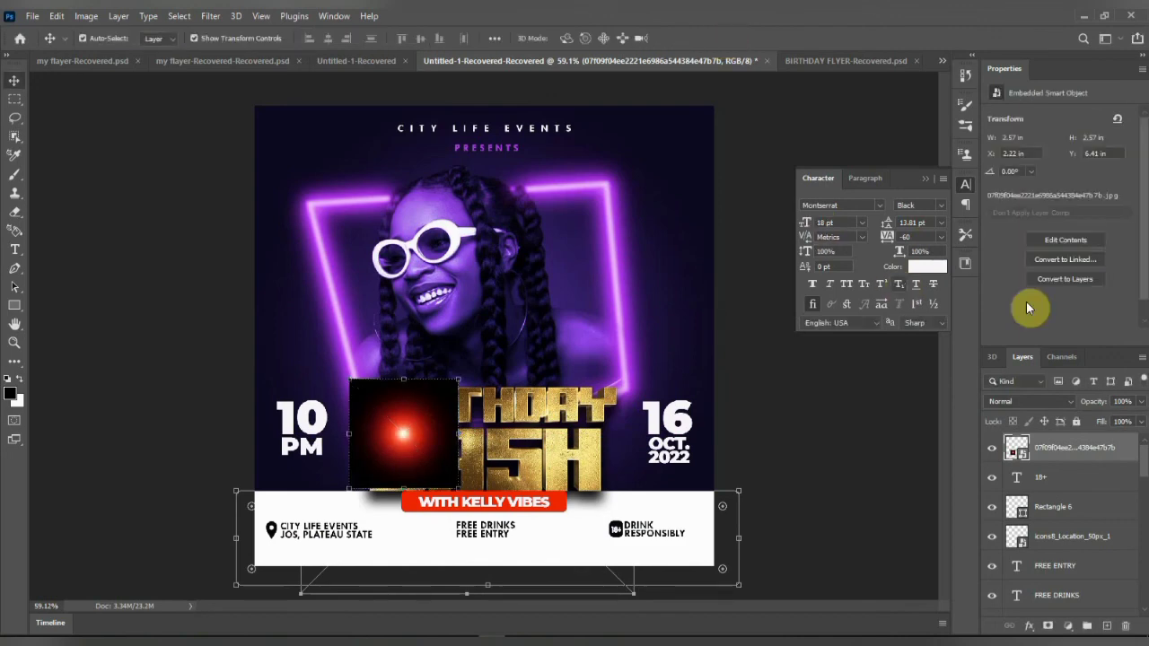
Set the red flare's blend mode to Screen and shift it down and left to the left edge of BASH.
click(1002, 406)
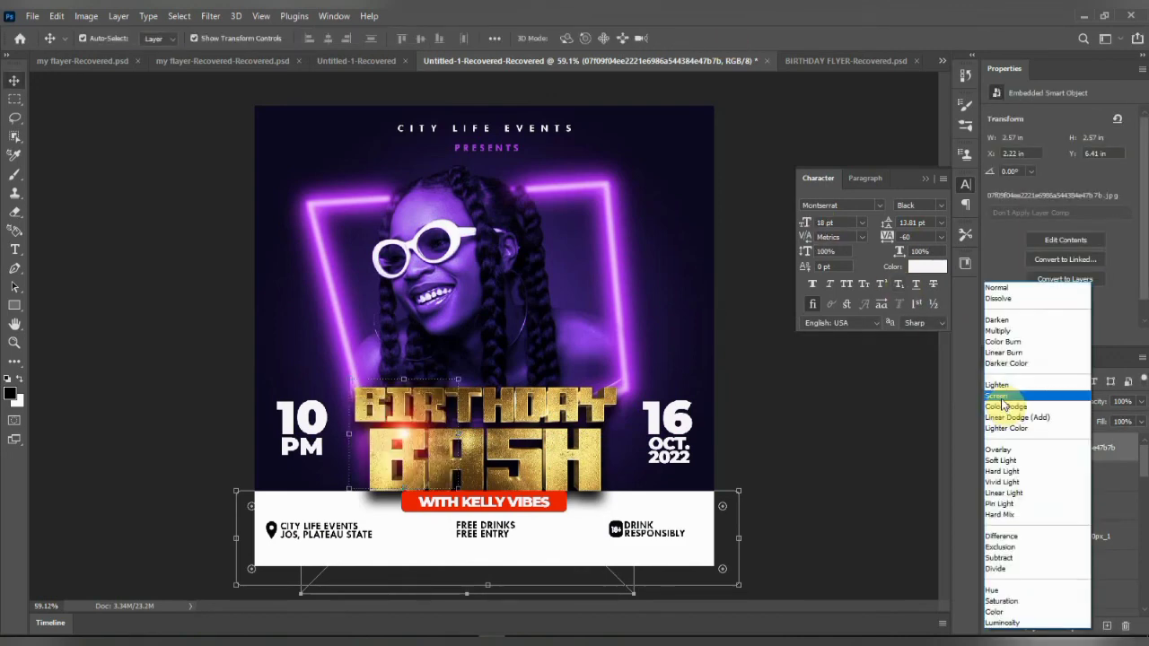
click(1002, 398)
drag(423, 446, 396, 467)
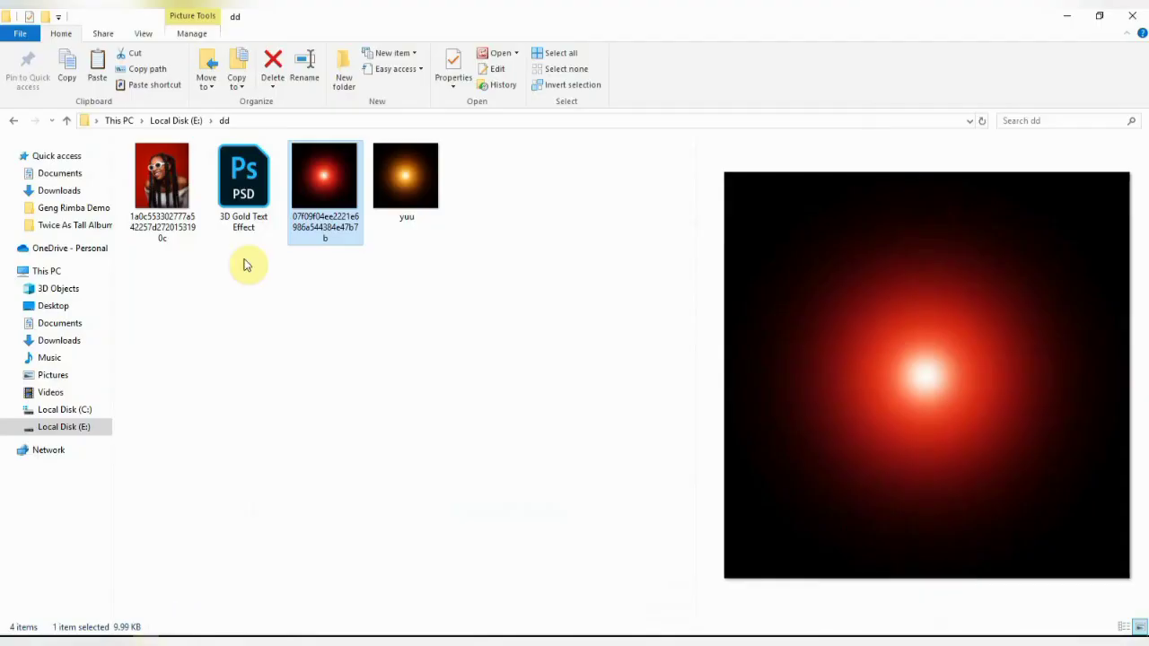
Place the orange flare image yuu over the right end of the title and set its blend mode to Screen.
drag(405, 179, 552, 453)
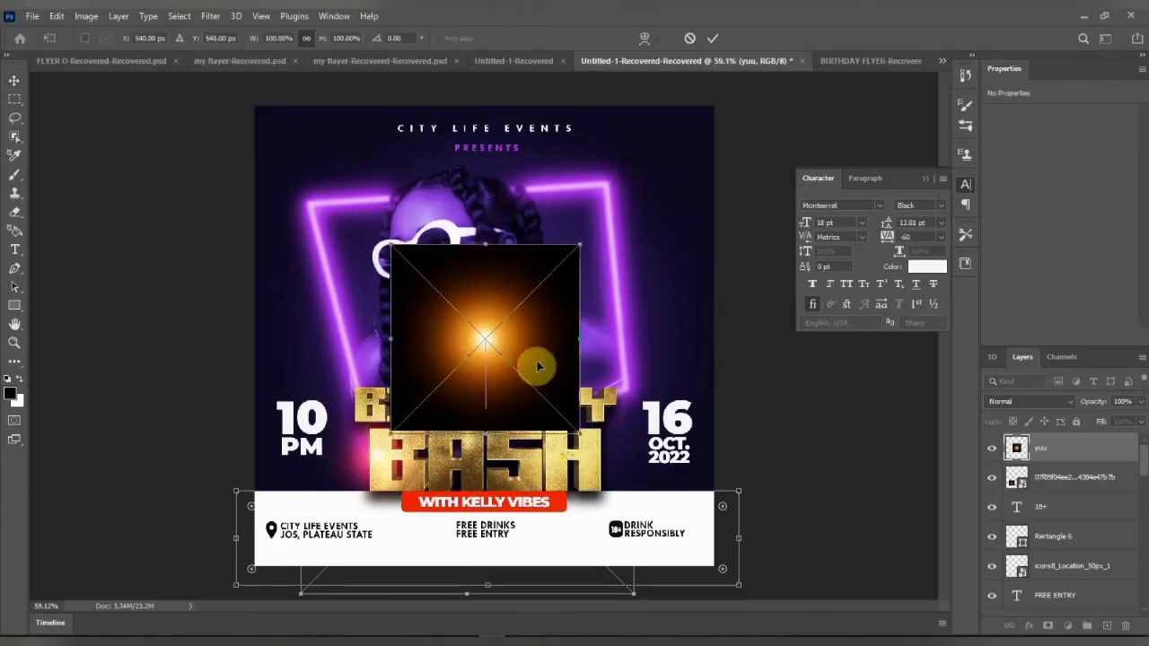
drag(539, 365, 623, 416)
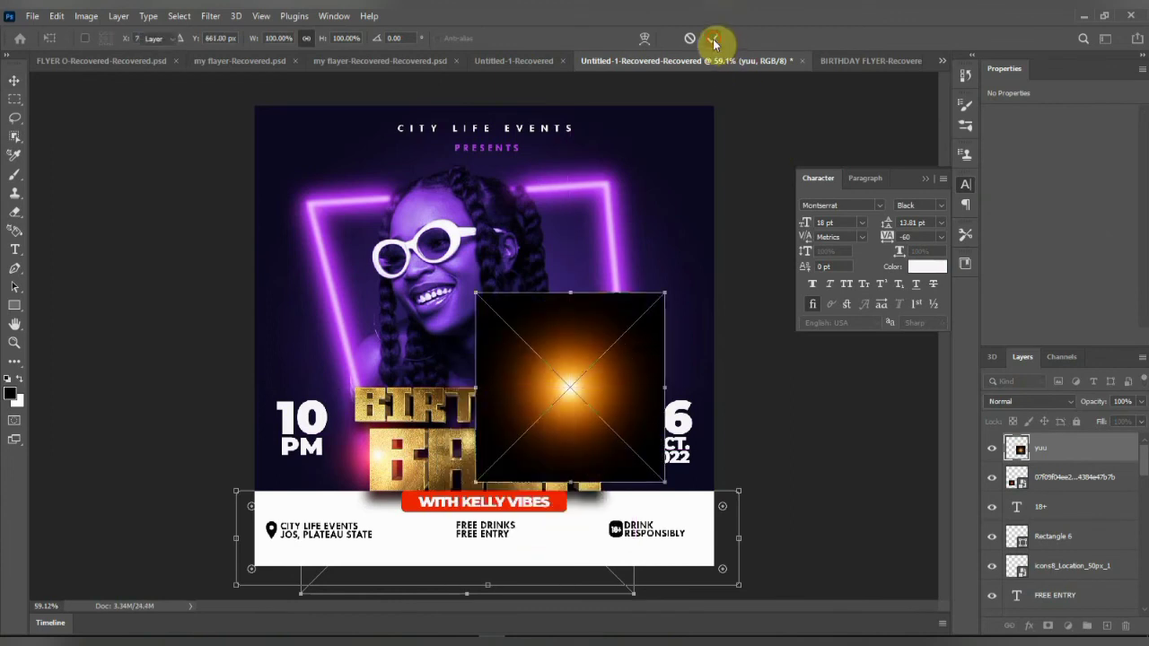
click(713, 42)
click(1012, 404)
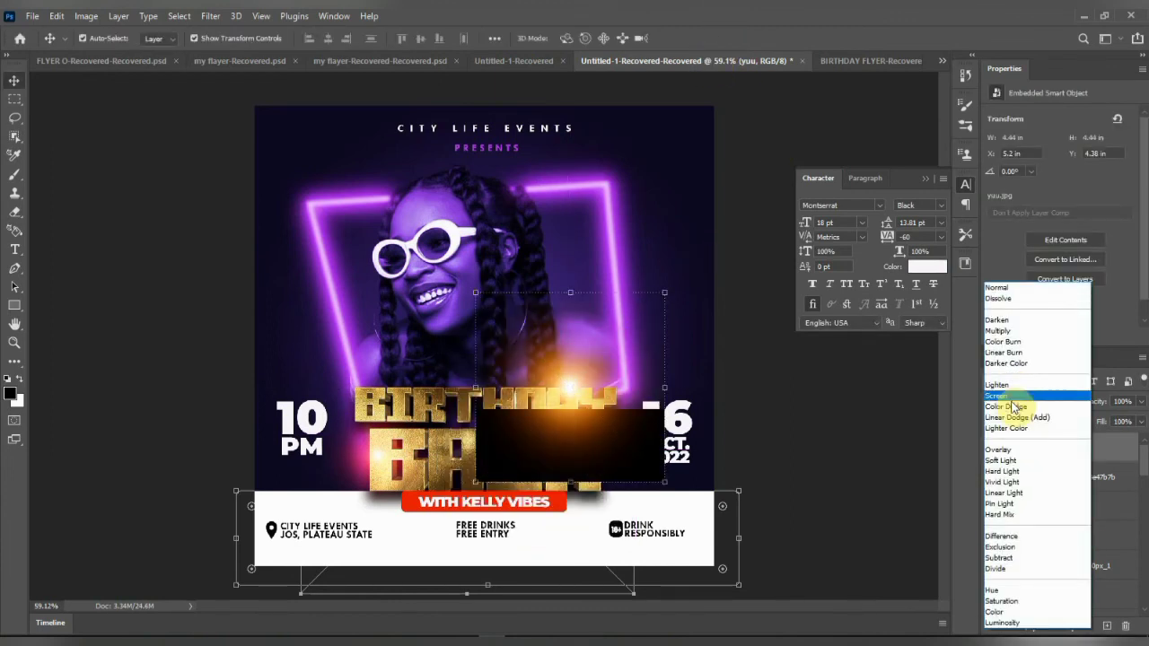
click(1015, 405)
Scale the orange flare to about 62% and position it over the upper left of the H in BASH.
drag(564, 395, 561, 422)
alt+scroll(625, 383, down, 1)
drag(514, 488, 565, 428)
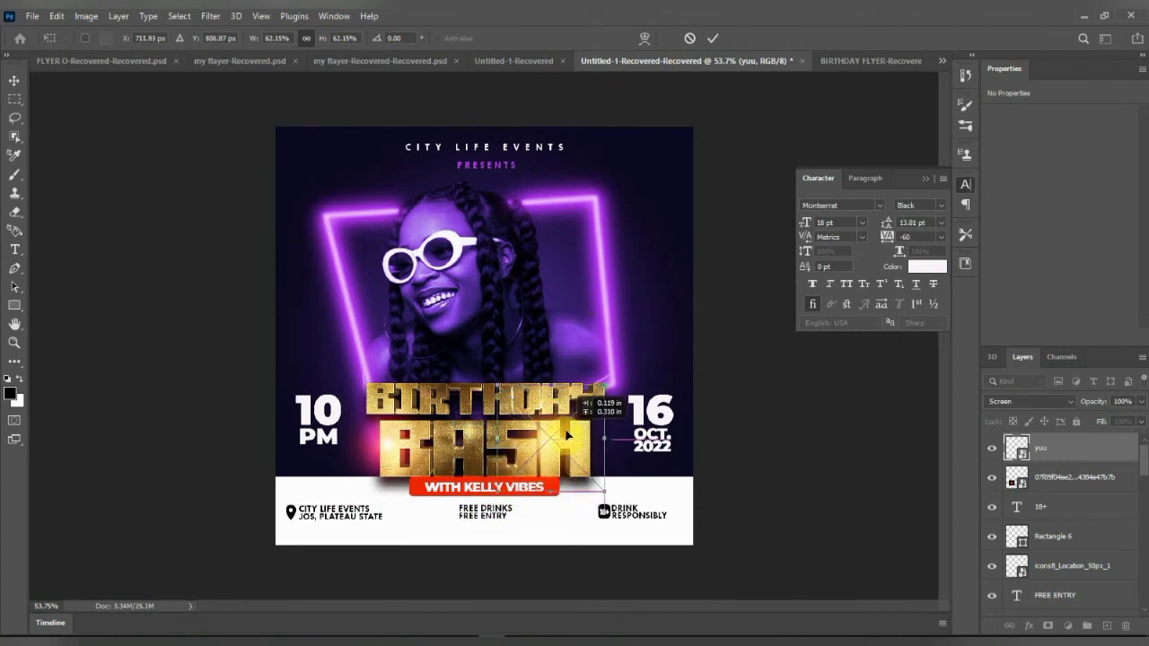
click(708, 39)
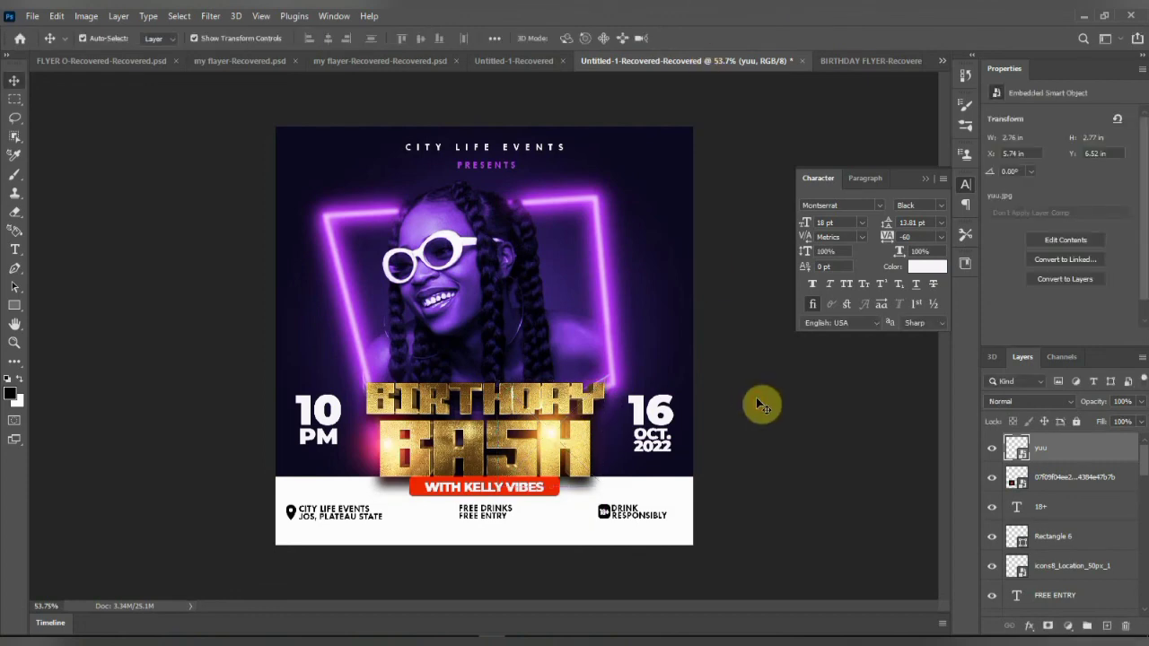
scroll(538, 368, up, 3)
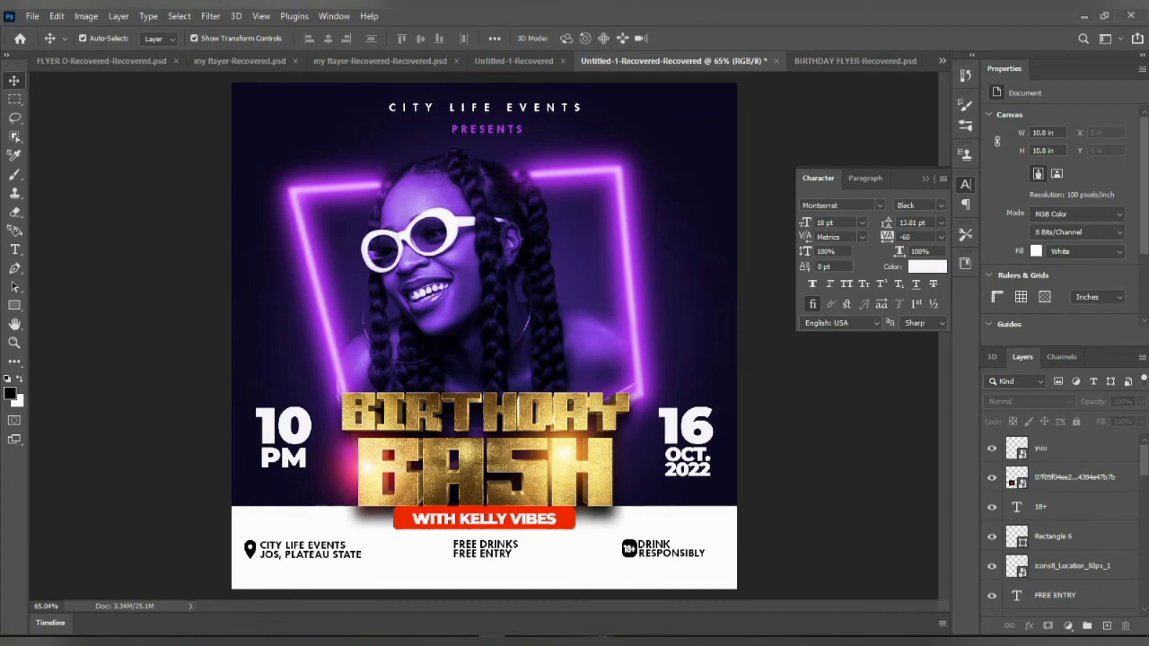
click(599, 642)
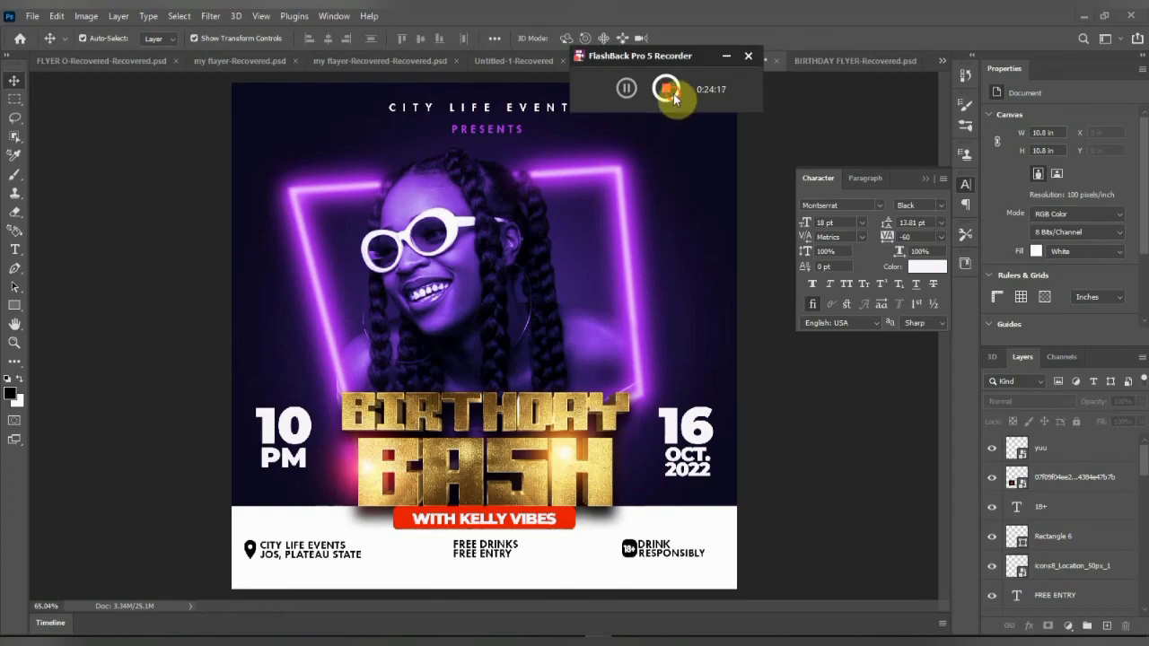